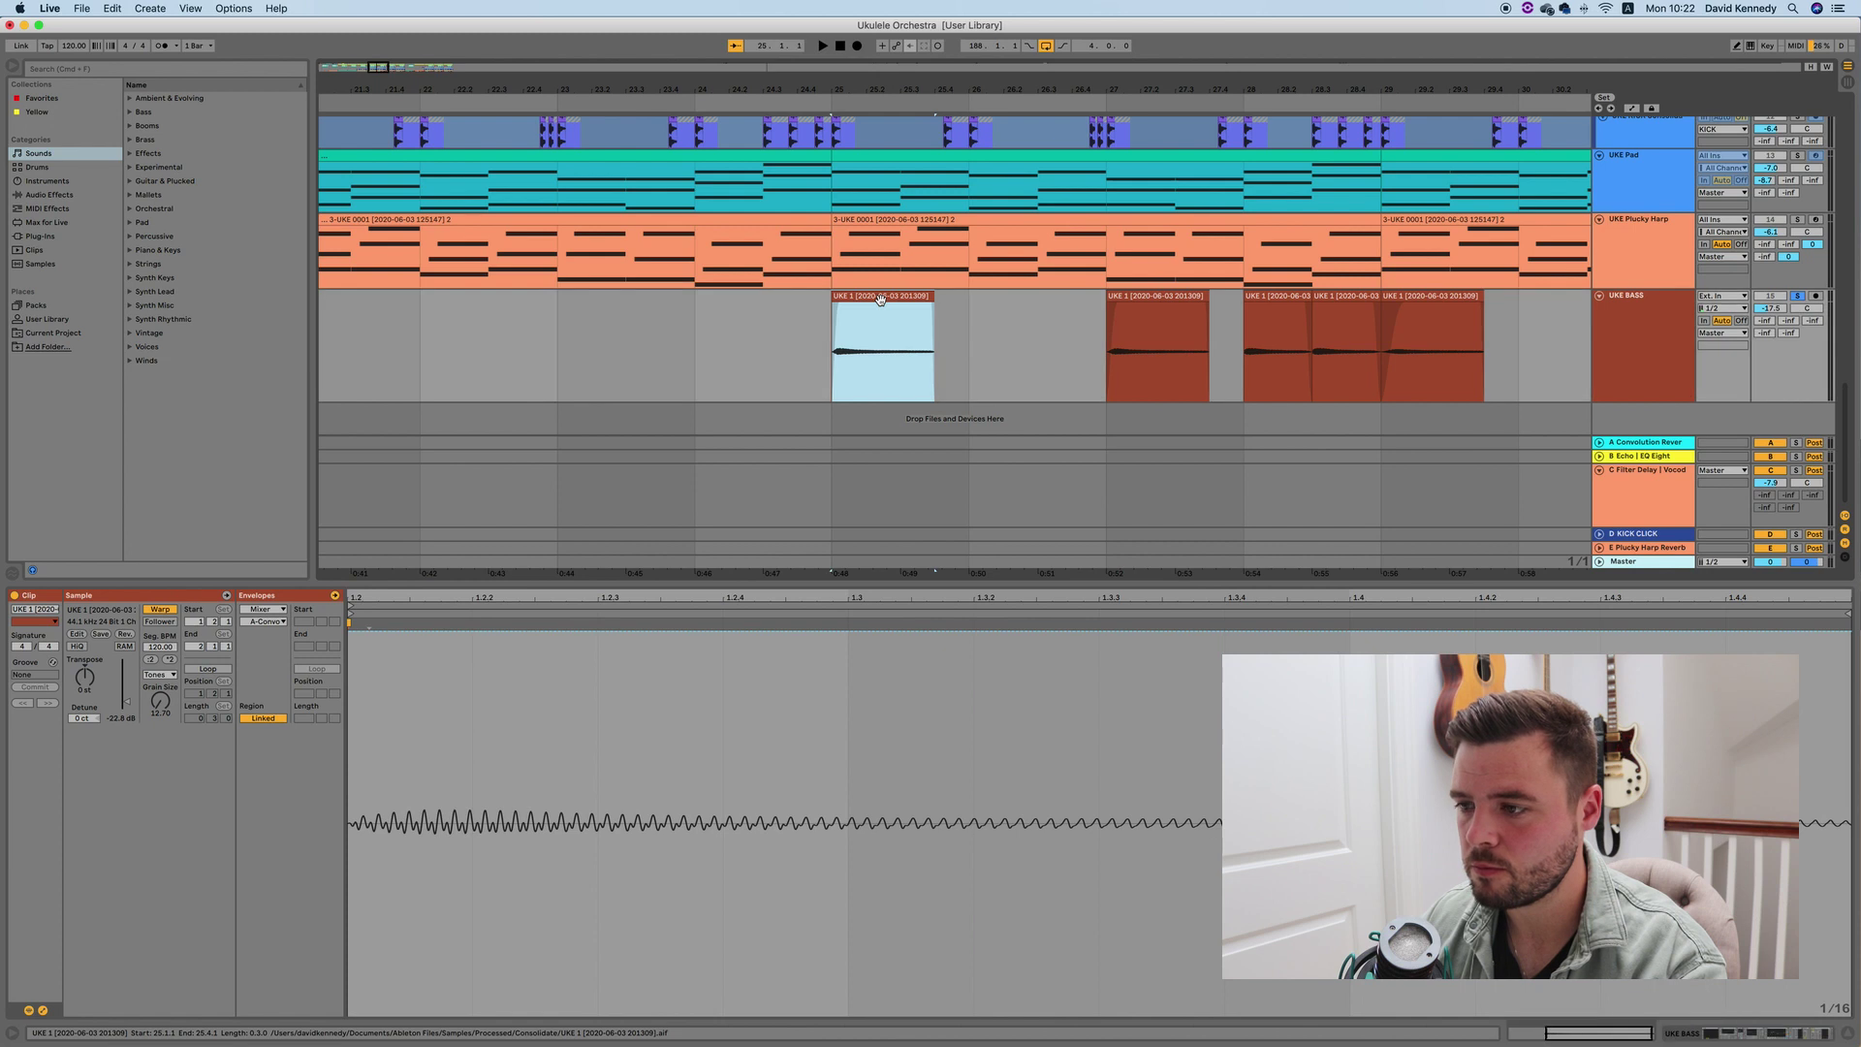
Play the first UKE BASS clip and compare it with the track's Audio Effect Rack bypassed and re-enabled
{"action": "key", "text": "space"}
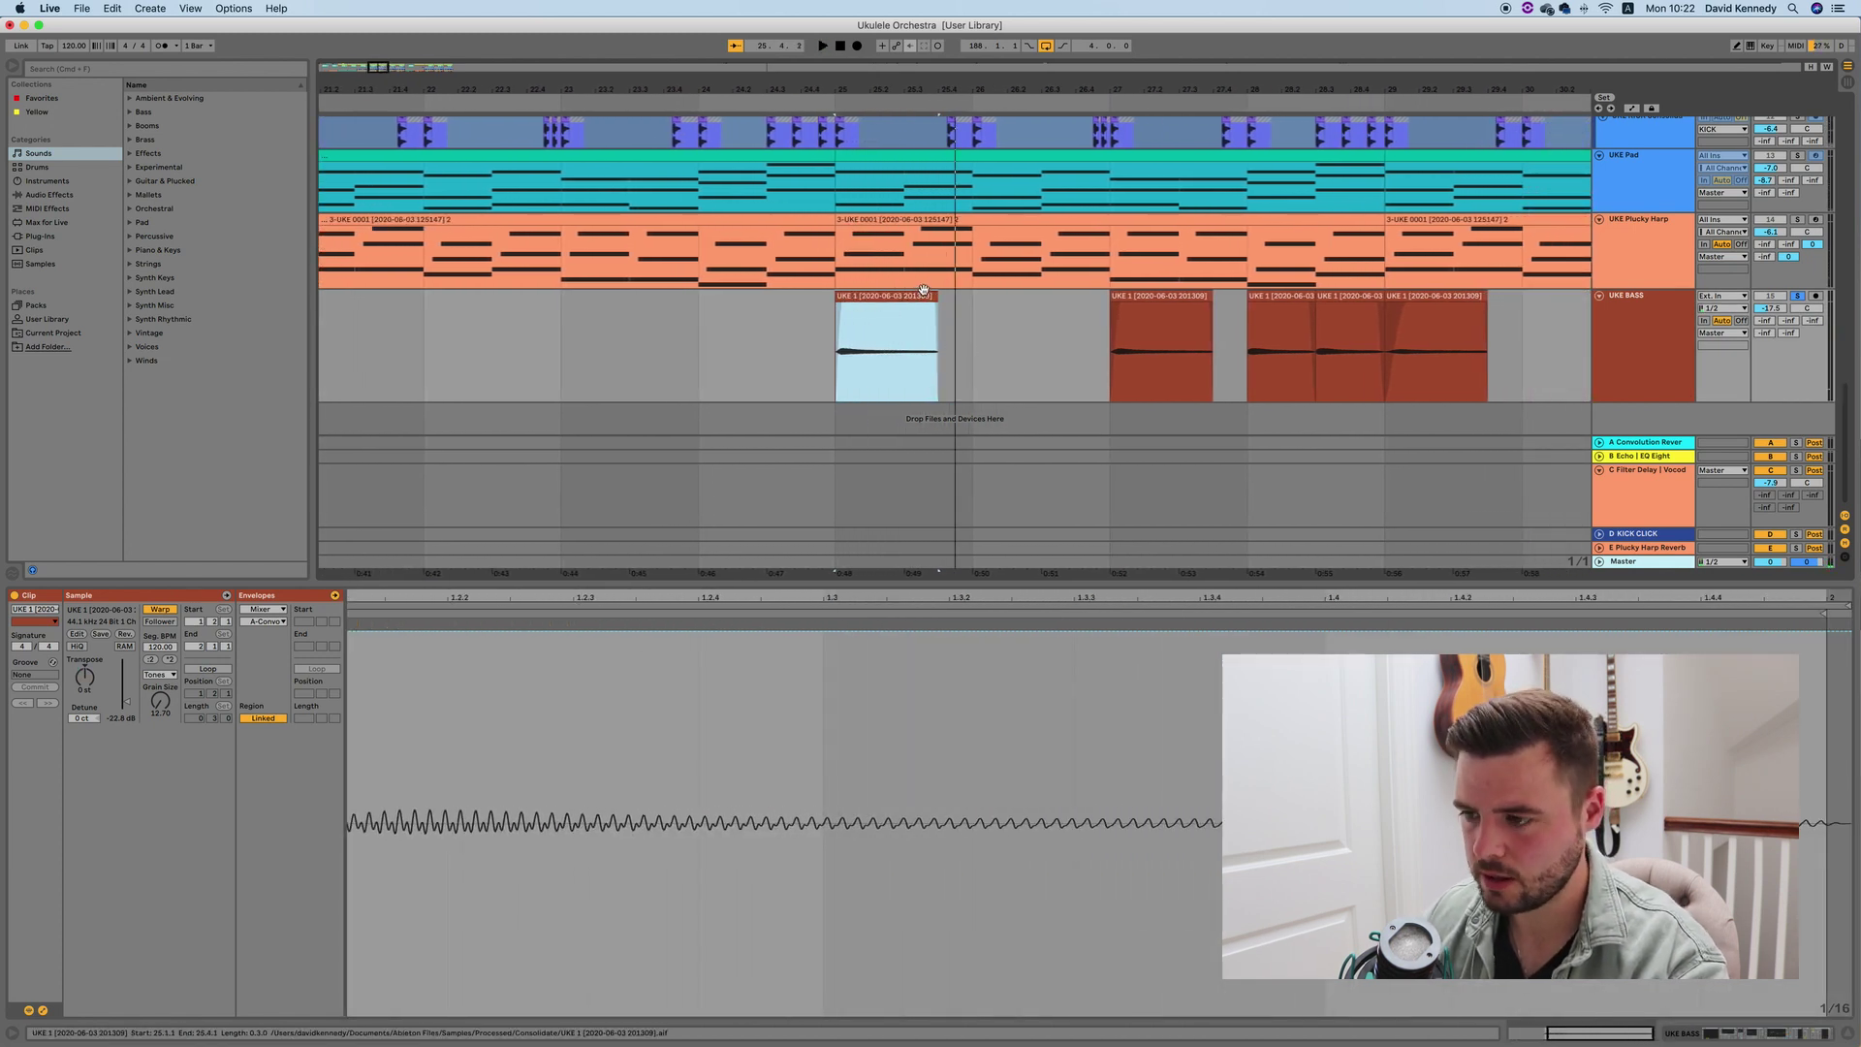
{"action": "key", "text": "shift+Tab"}
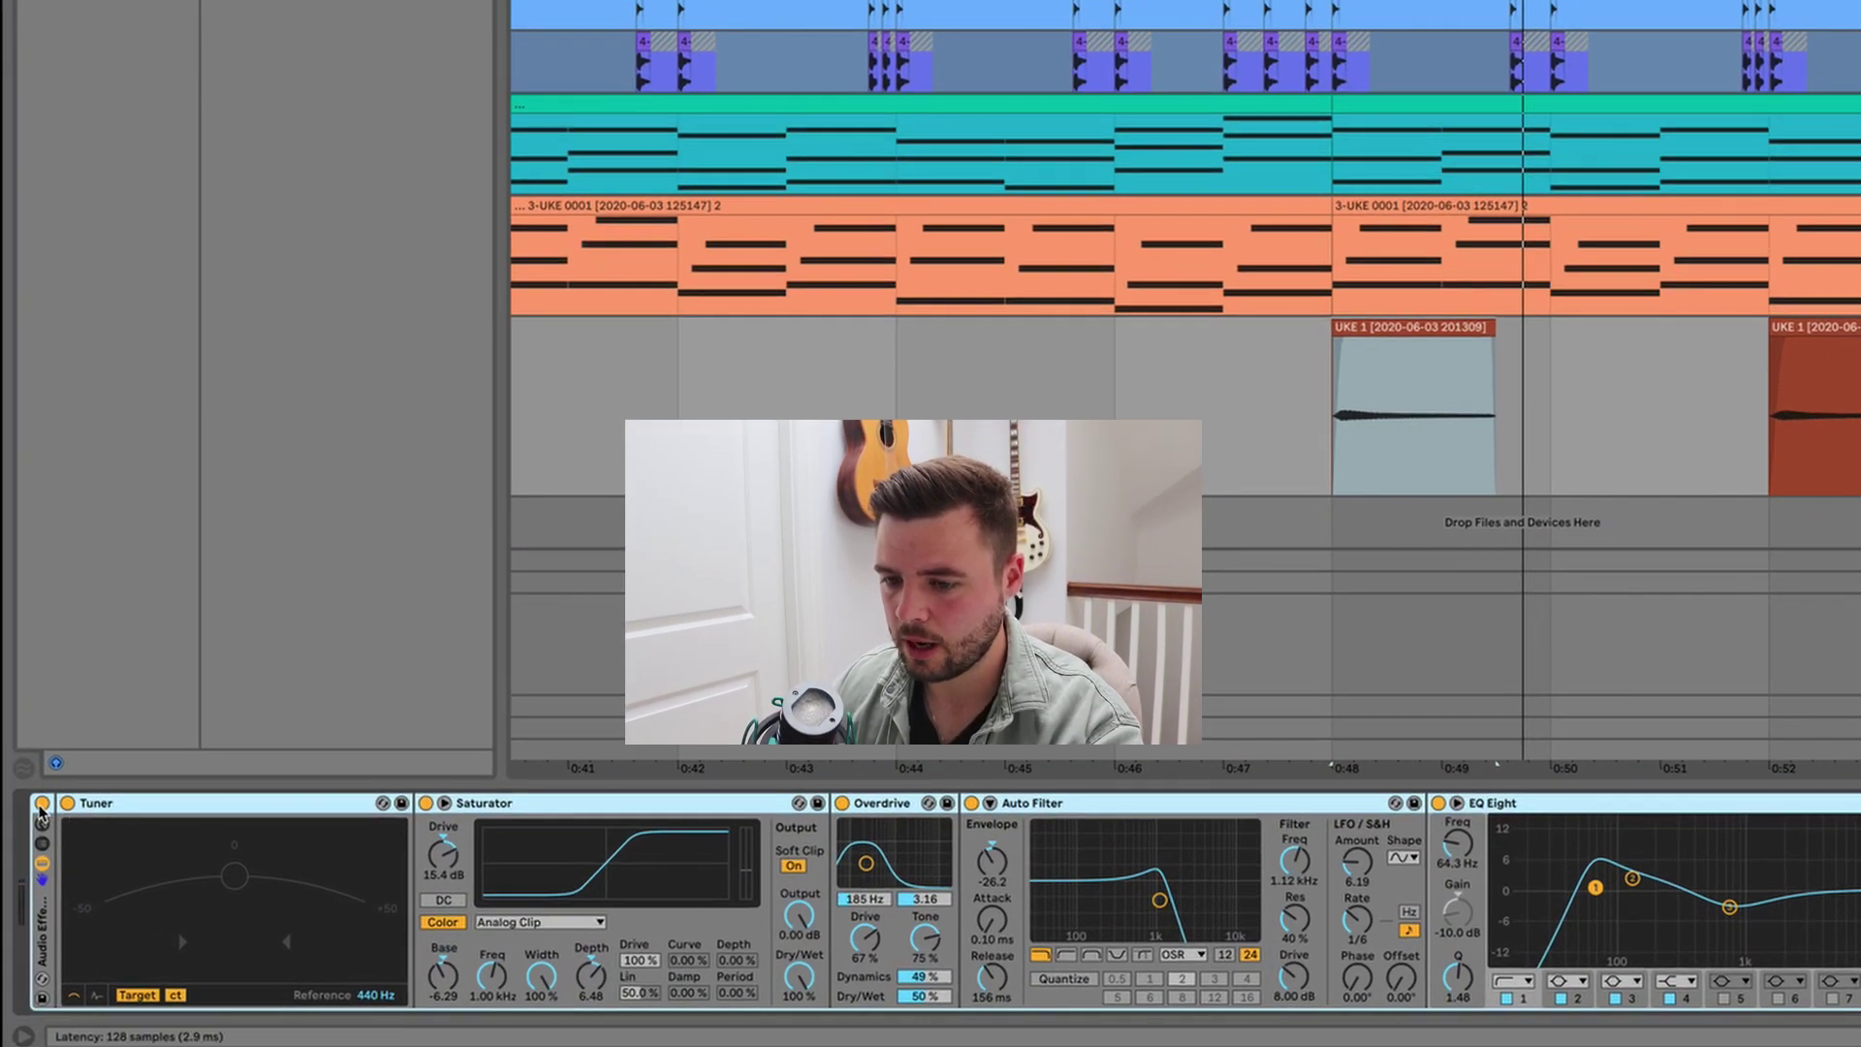
{"action": "left_click", "coordinate": [42, 804]}
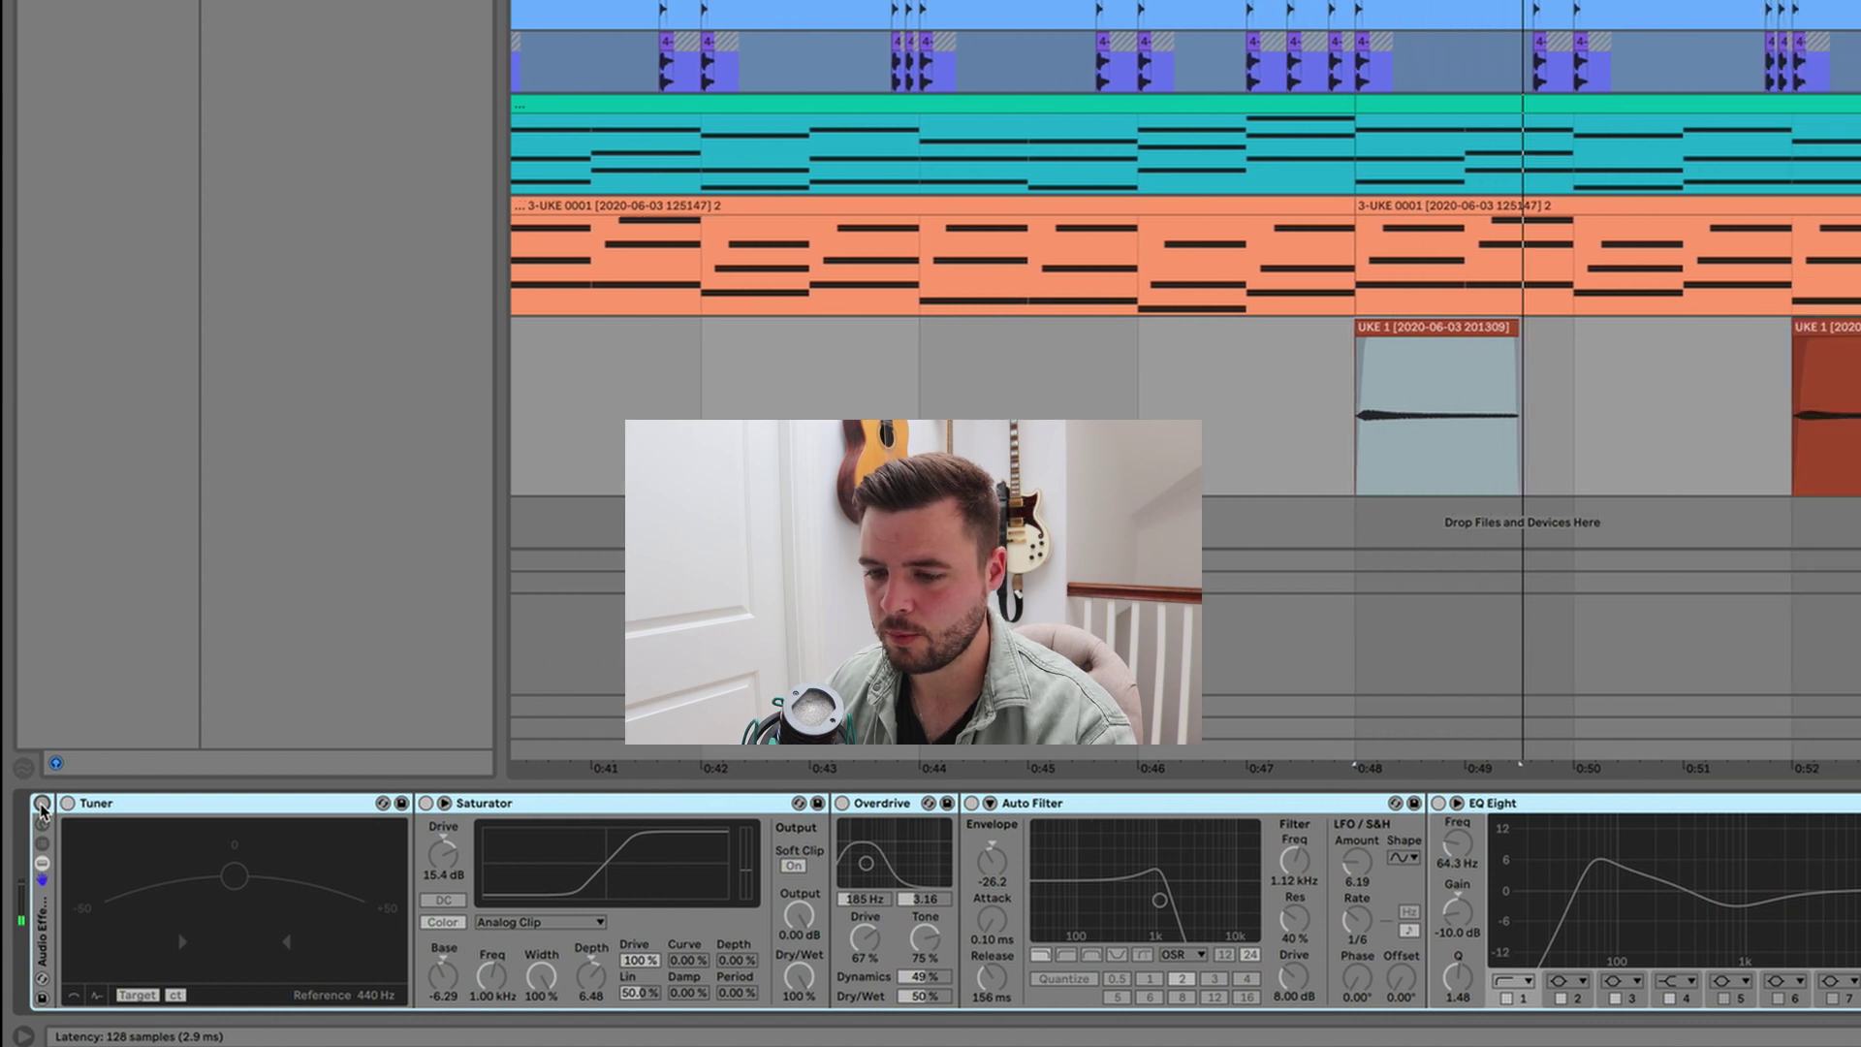
{"action": "left_click", "coordinate": [42, 804]}
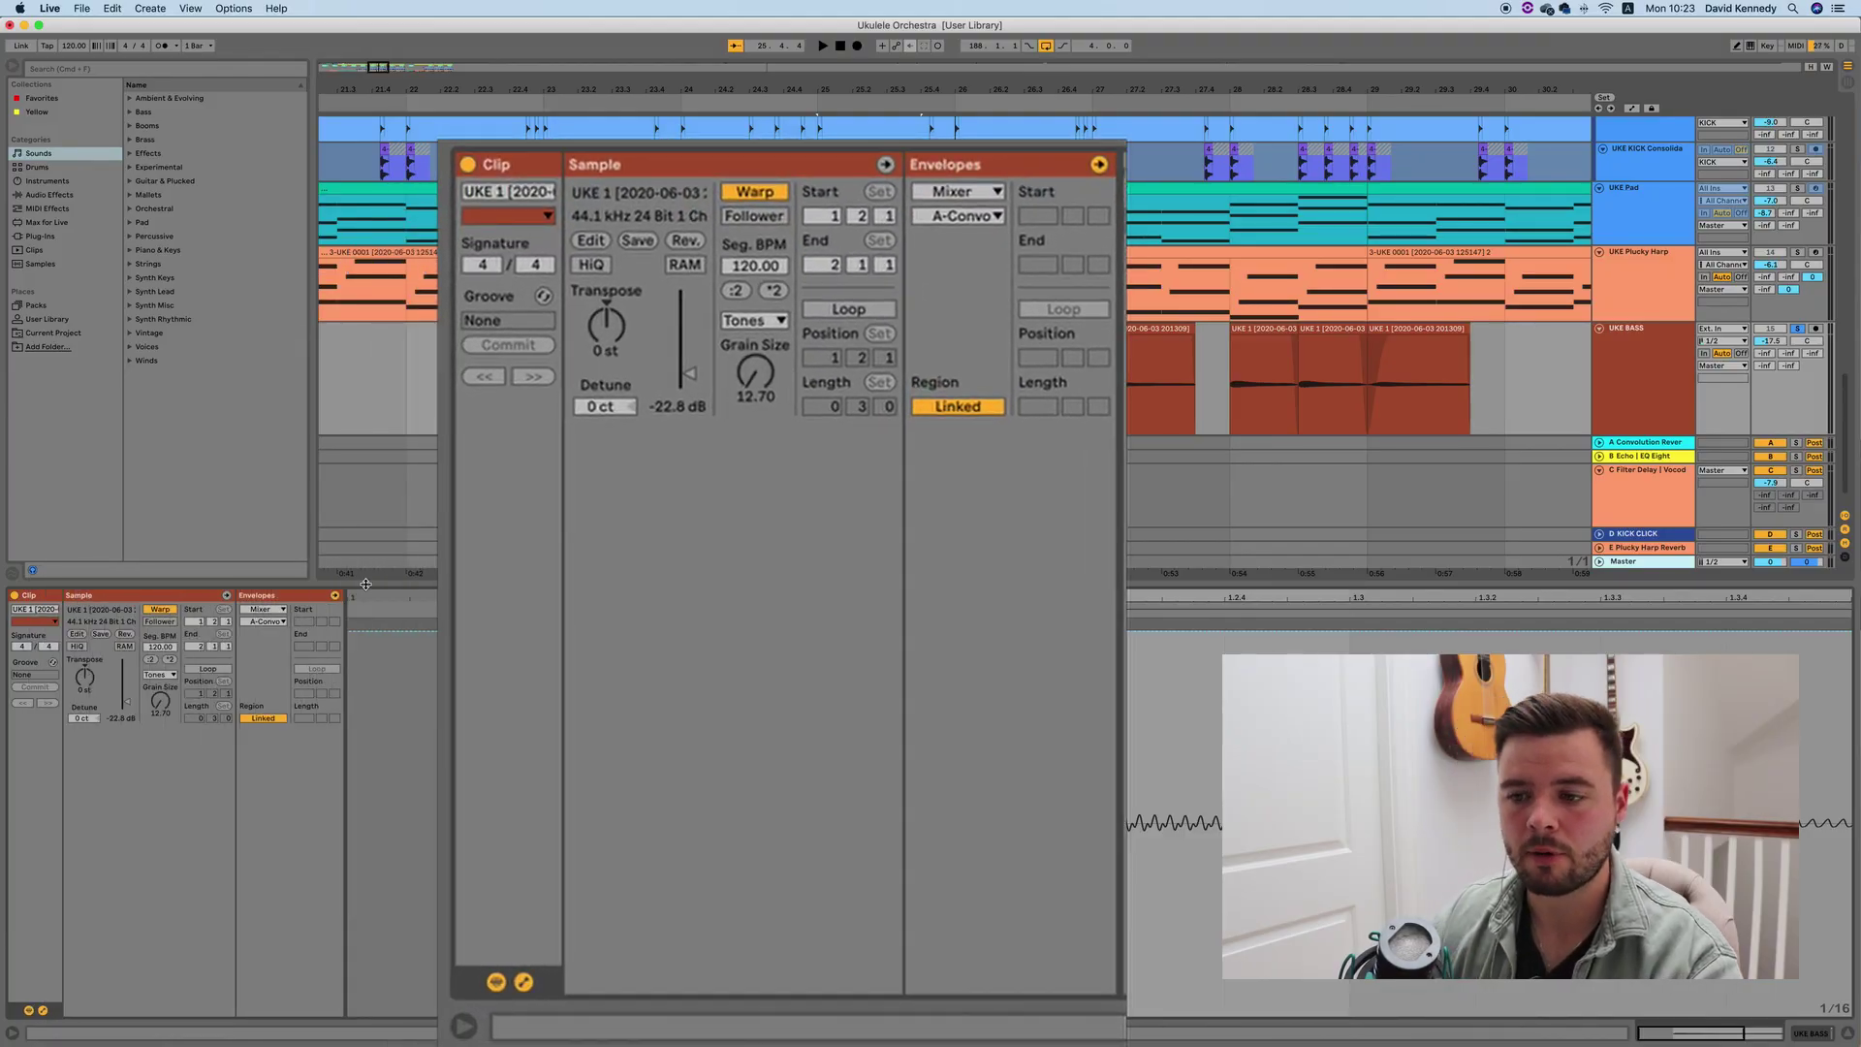
Display the first bass clip's Transposition envelope and examine its pitch curves at the start and end
{"action": "left_click", "coordinate": [276, 612]}
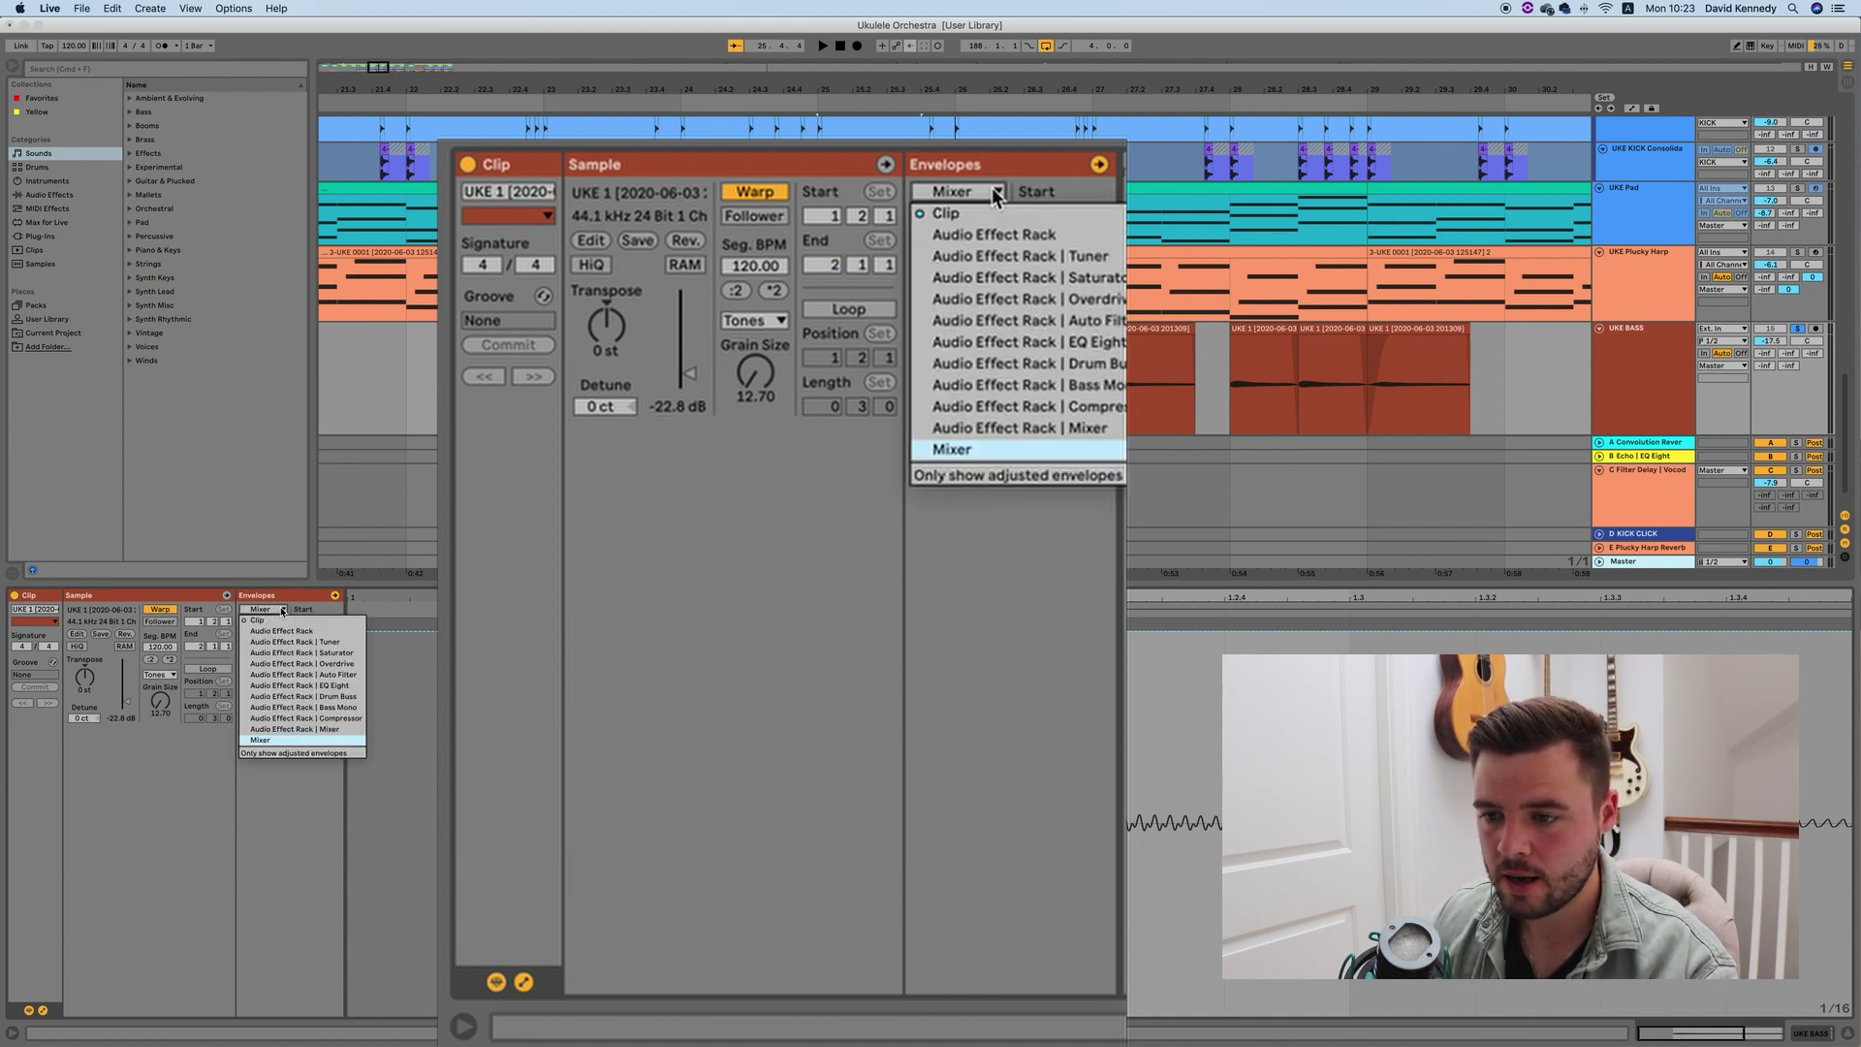
{"action": "left_click", "coordinate": [278, 620]}
{"action": "left_click", "coordinate": [274, 622]}
{"action": "left_click", "coordinate": [276, 654]}
{"action": "left_click", "coordinate": [267, 621]}
{"action": "left_click", "coordinate": [273, 642]}
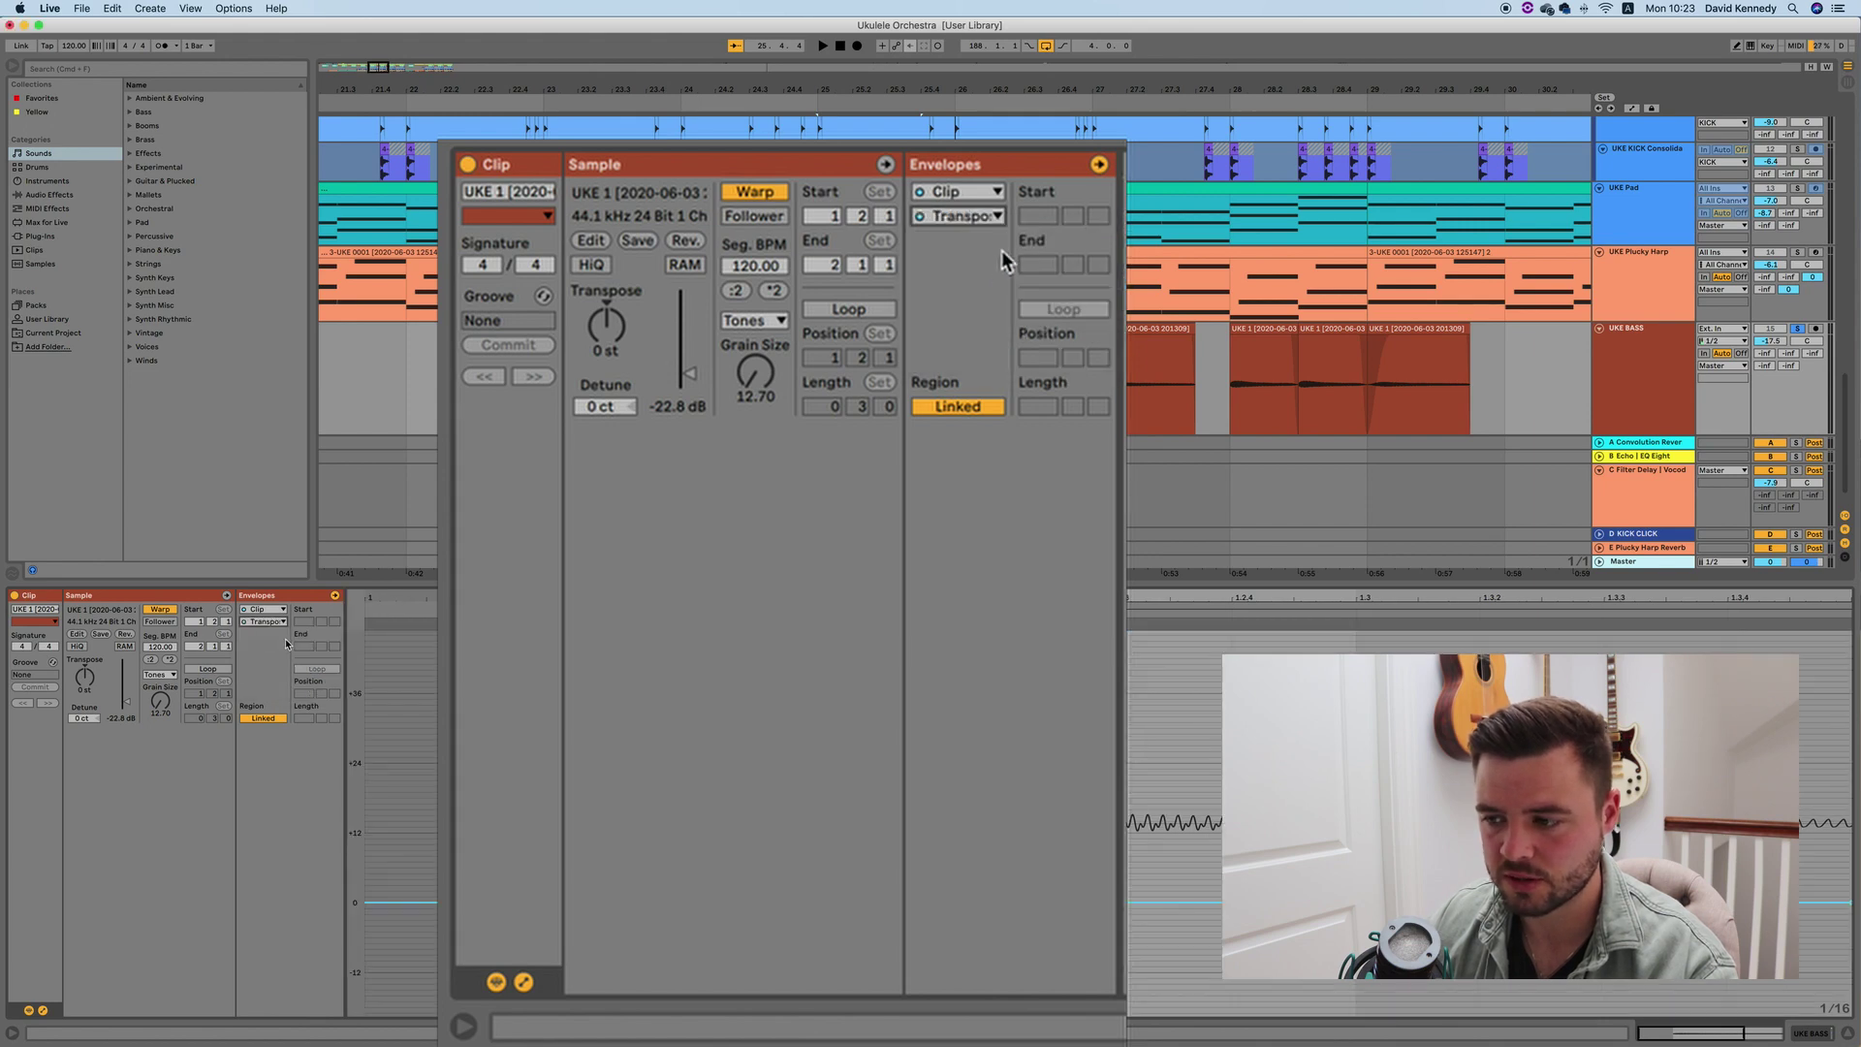
{"action": "scroll", "coordinate": [985, 731], "scroll_direction": "right", "scroll_amount": 5}
{"action": "scroll", "coordinate": [985, 732], "scroll_direction": "left", "scroll_amount": 1}
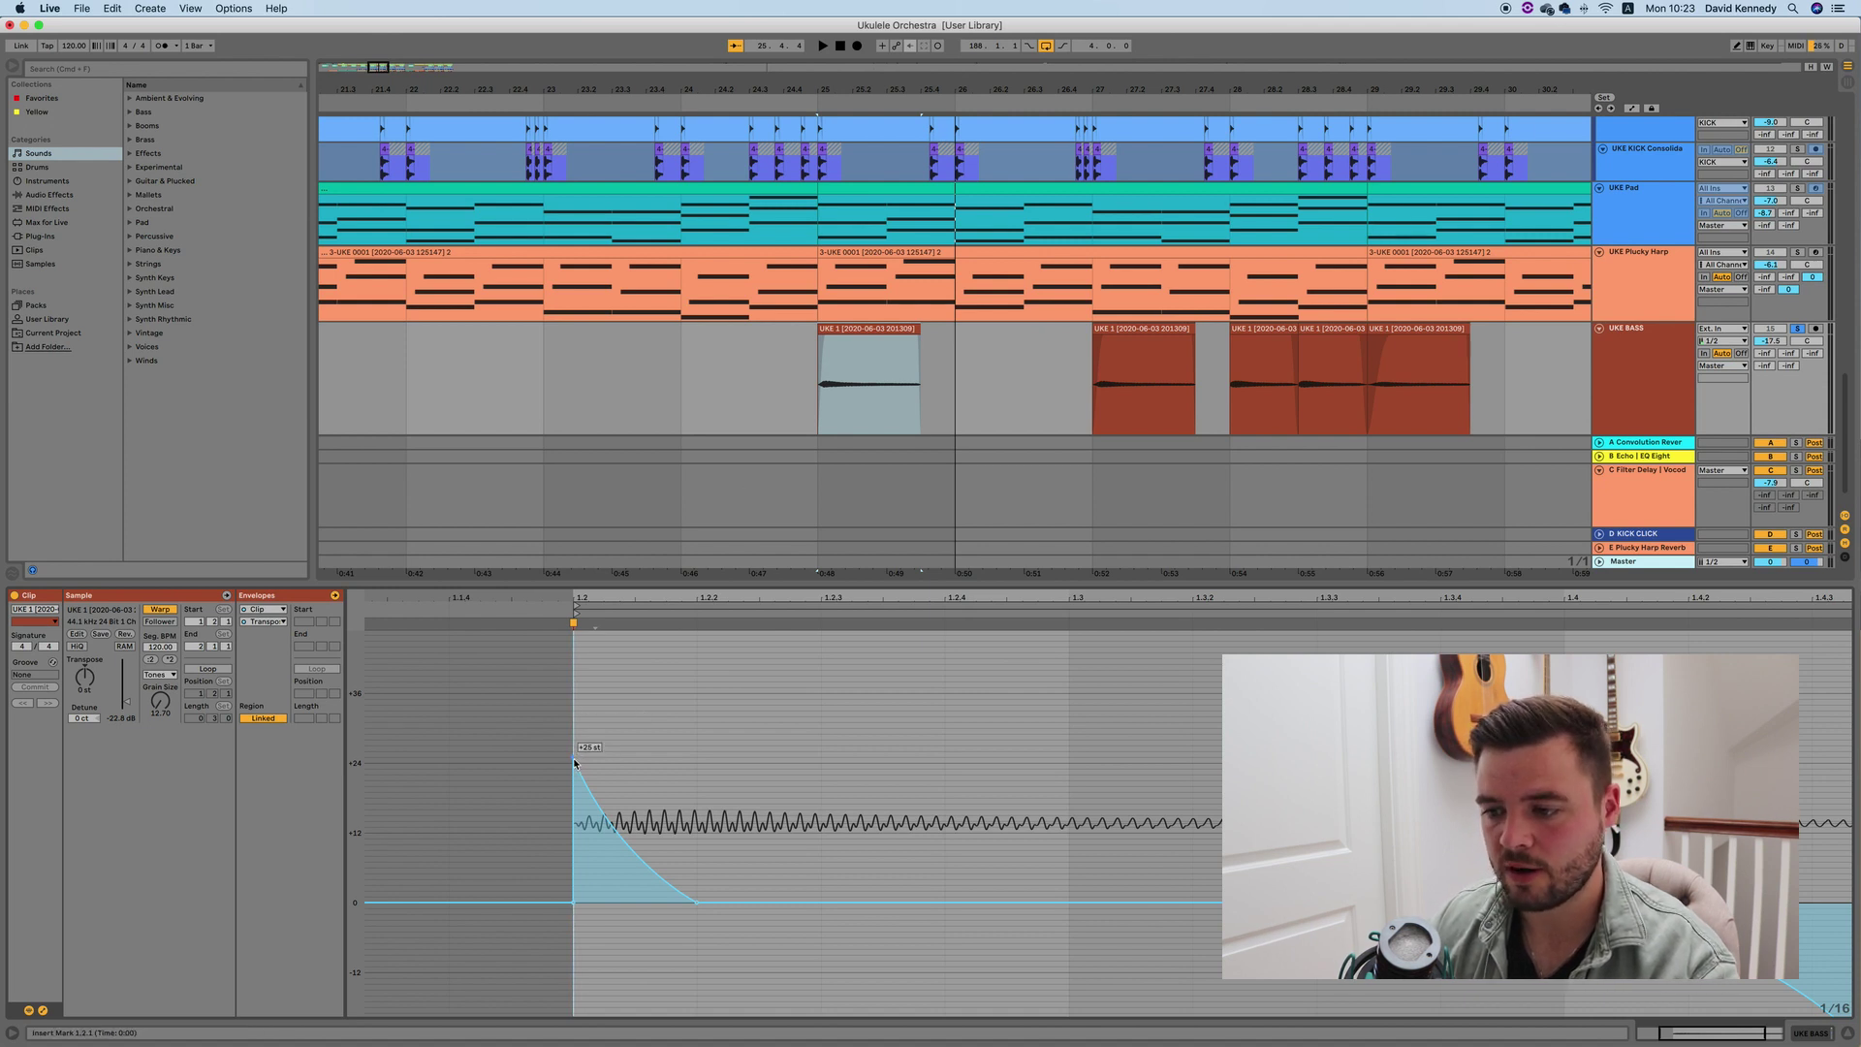
{"action": "scroll", "coordinate": [822, 803], "scroll_direction": "right", "scroll_amount": 3}
{"action": "scroll", "coordinate": [1524, 759], "scroll_direction": "down", "scroll_amount": 3}
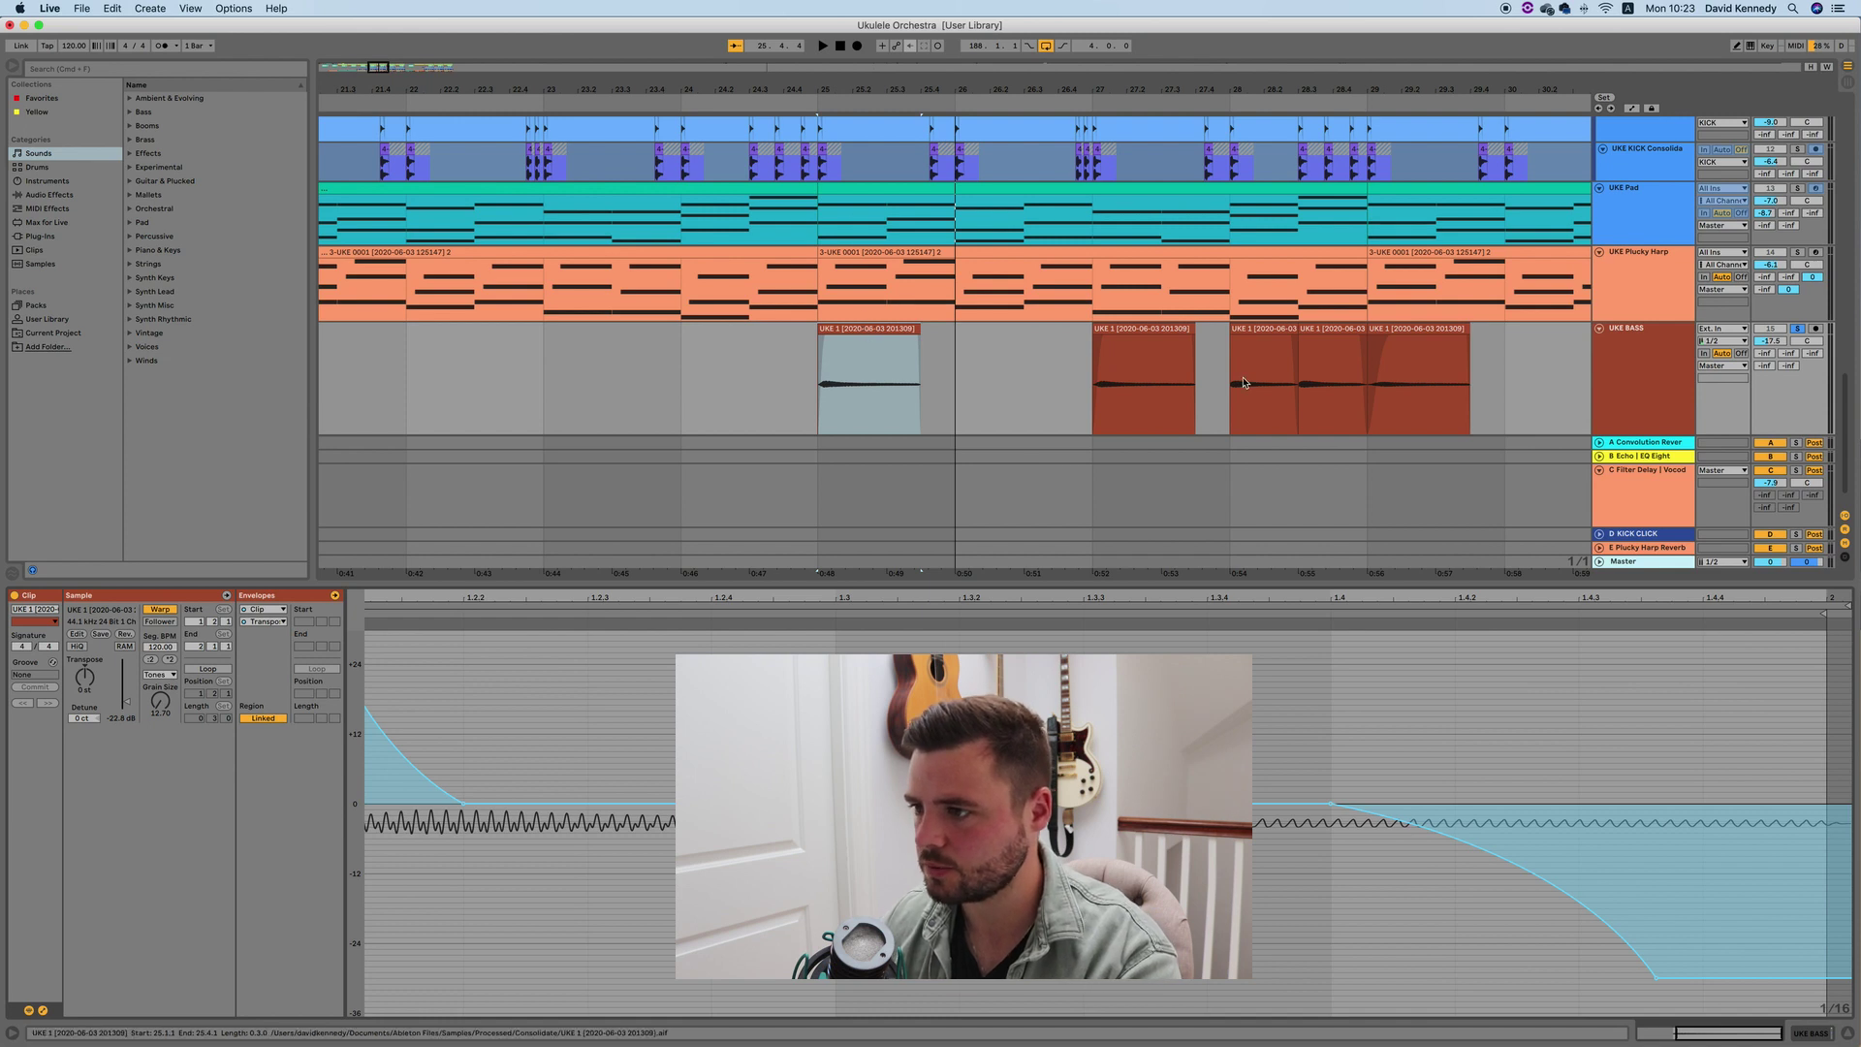
Play the first UKE BASS clip and toggle the track's solo to hear the clip's pitch envelope
{"action": "key", "text": "space"}
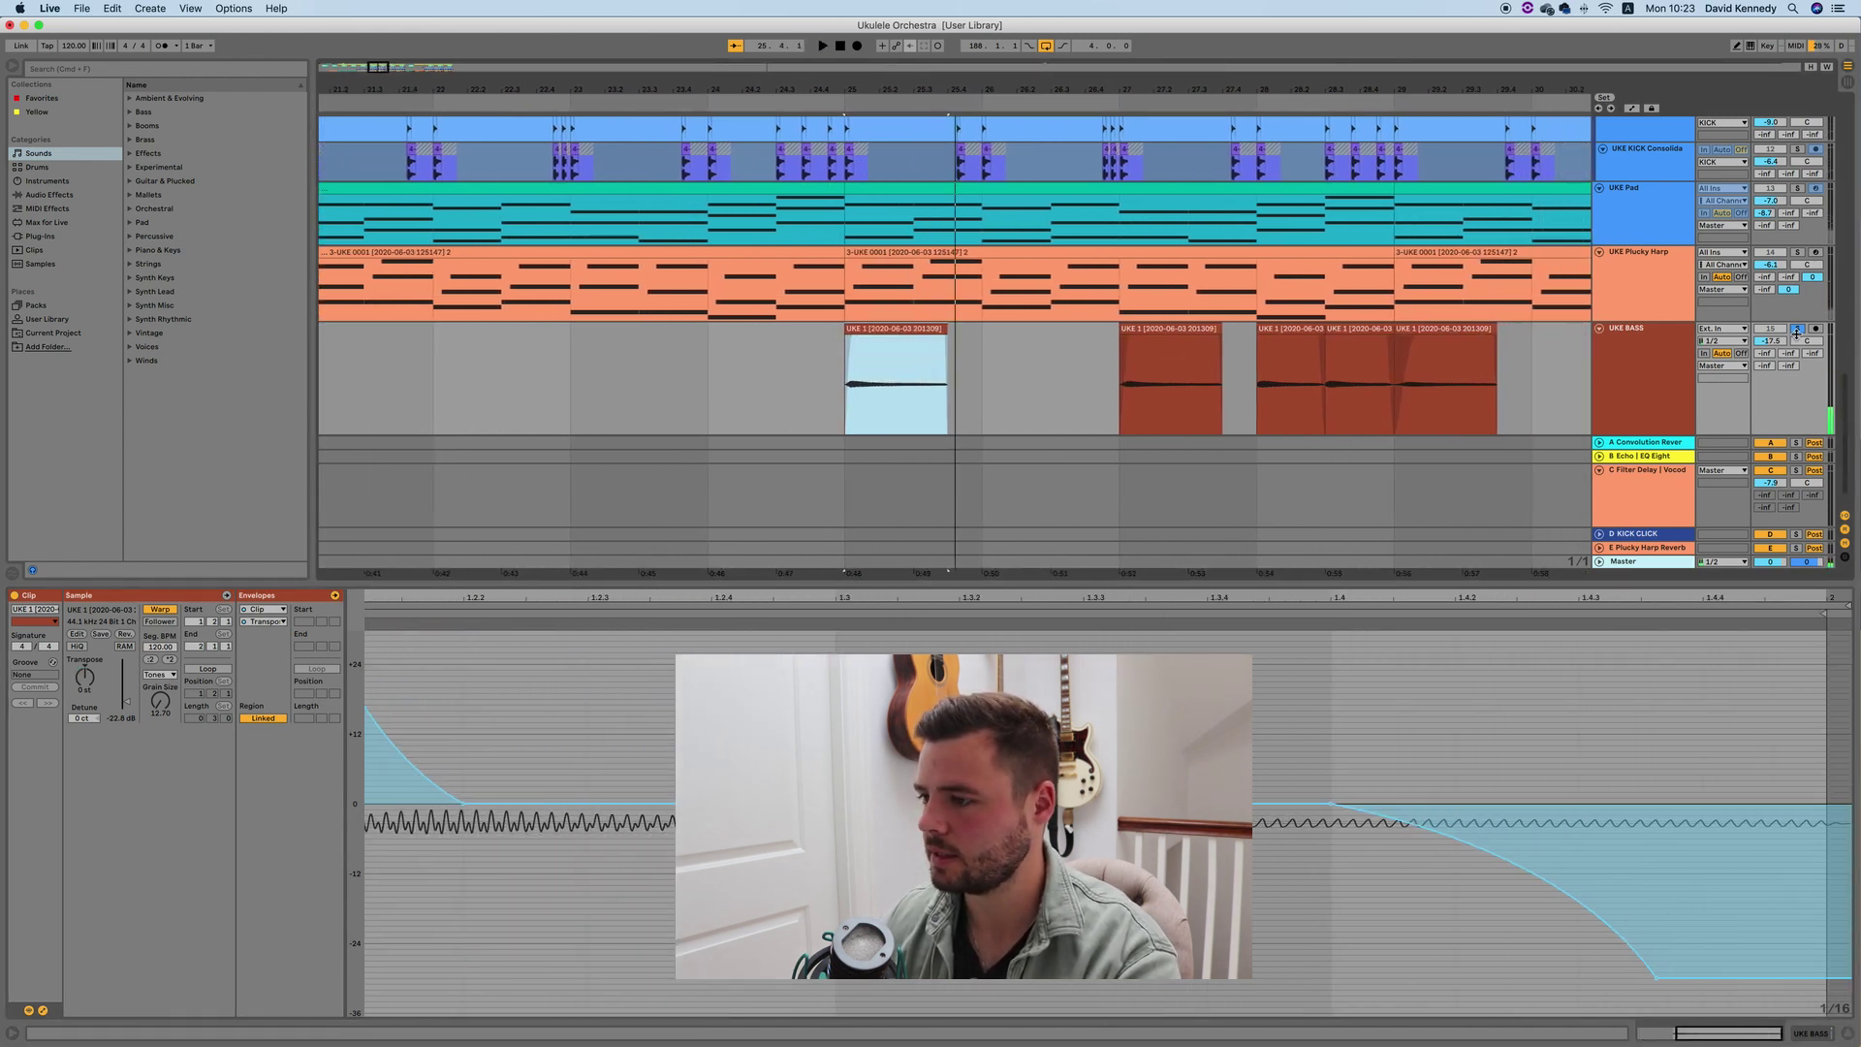
{"action": "left_click", "coordinate": [1798, 330]}
{"action": "left_click", "coordinate": [894, 330]}
{"action": "key", "text": "space"}
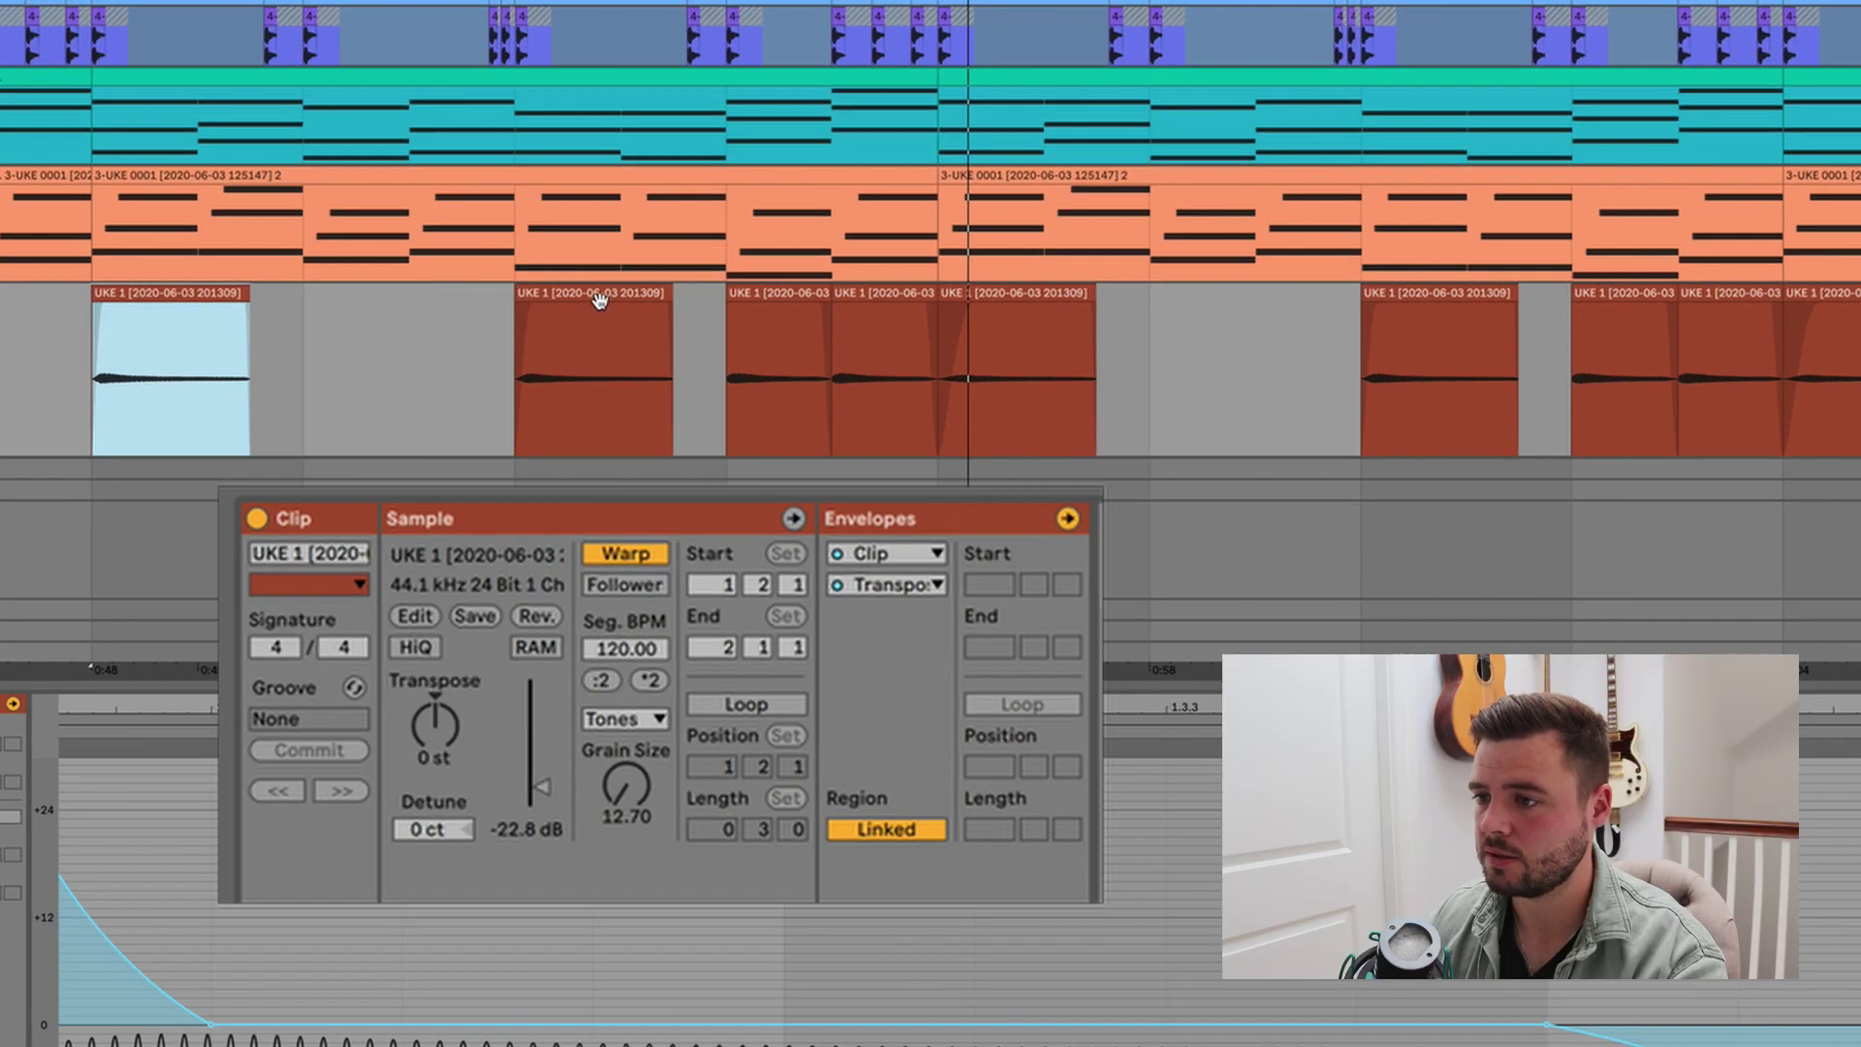
Compare the clip and envelope settings of the first two clips on the UKE BASS track
{"action": "left_click", "coordinate": [600, 295]}
{"action": "left_click", "coordinate": [129, 297]}
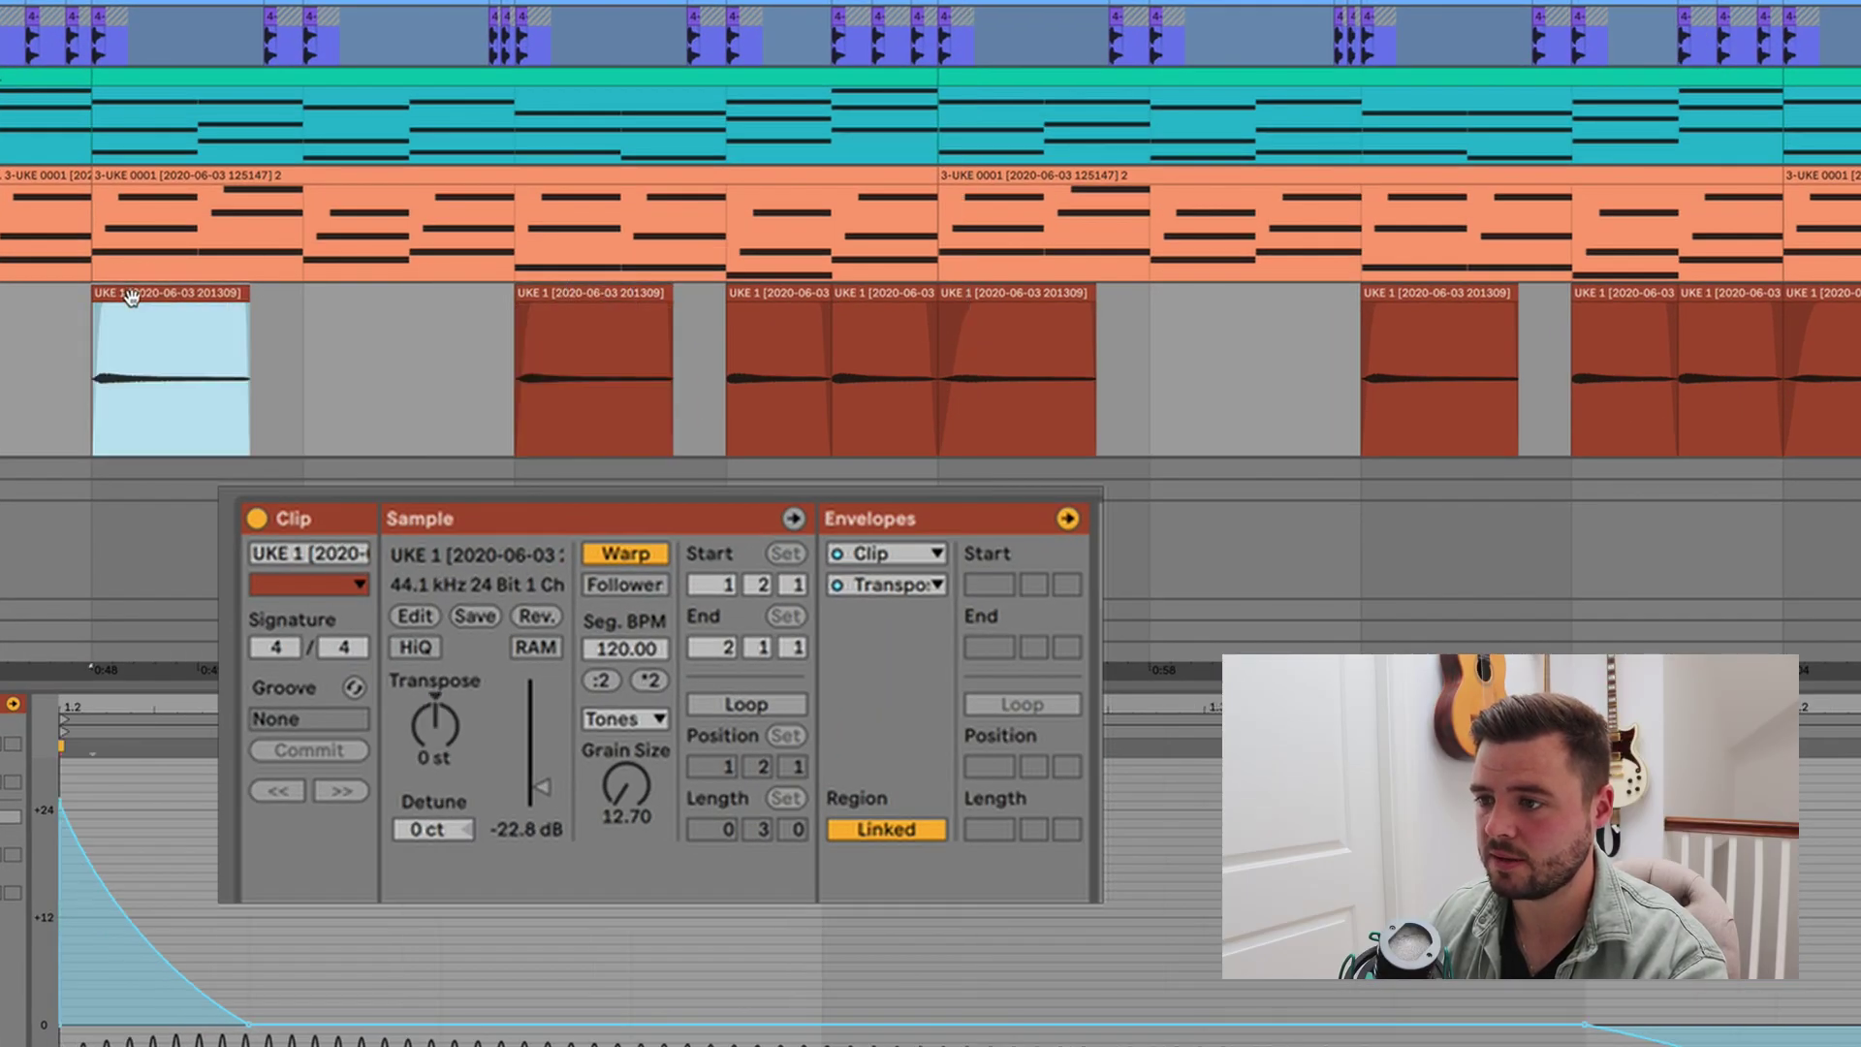
{"action": "left_click", "coordinate": [602, 300]}
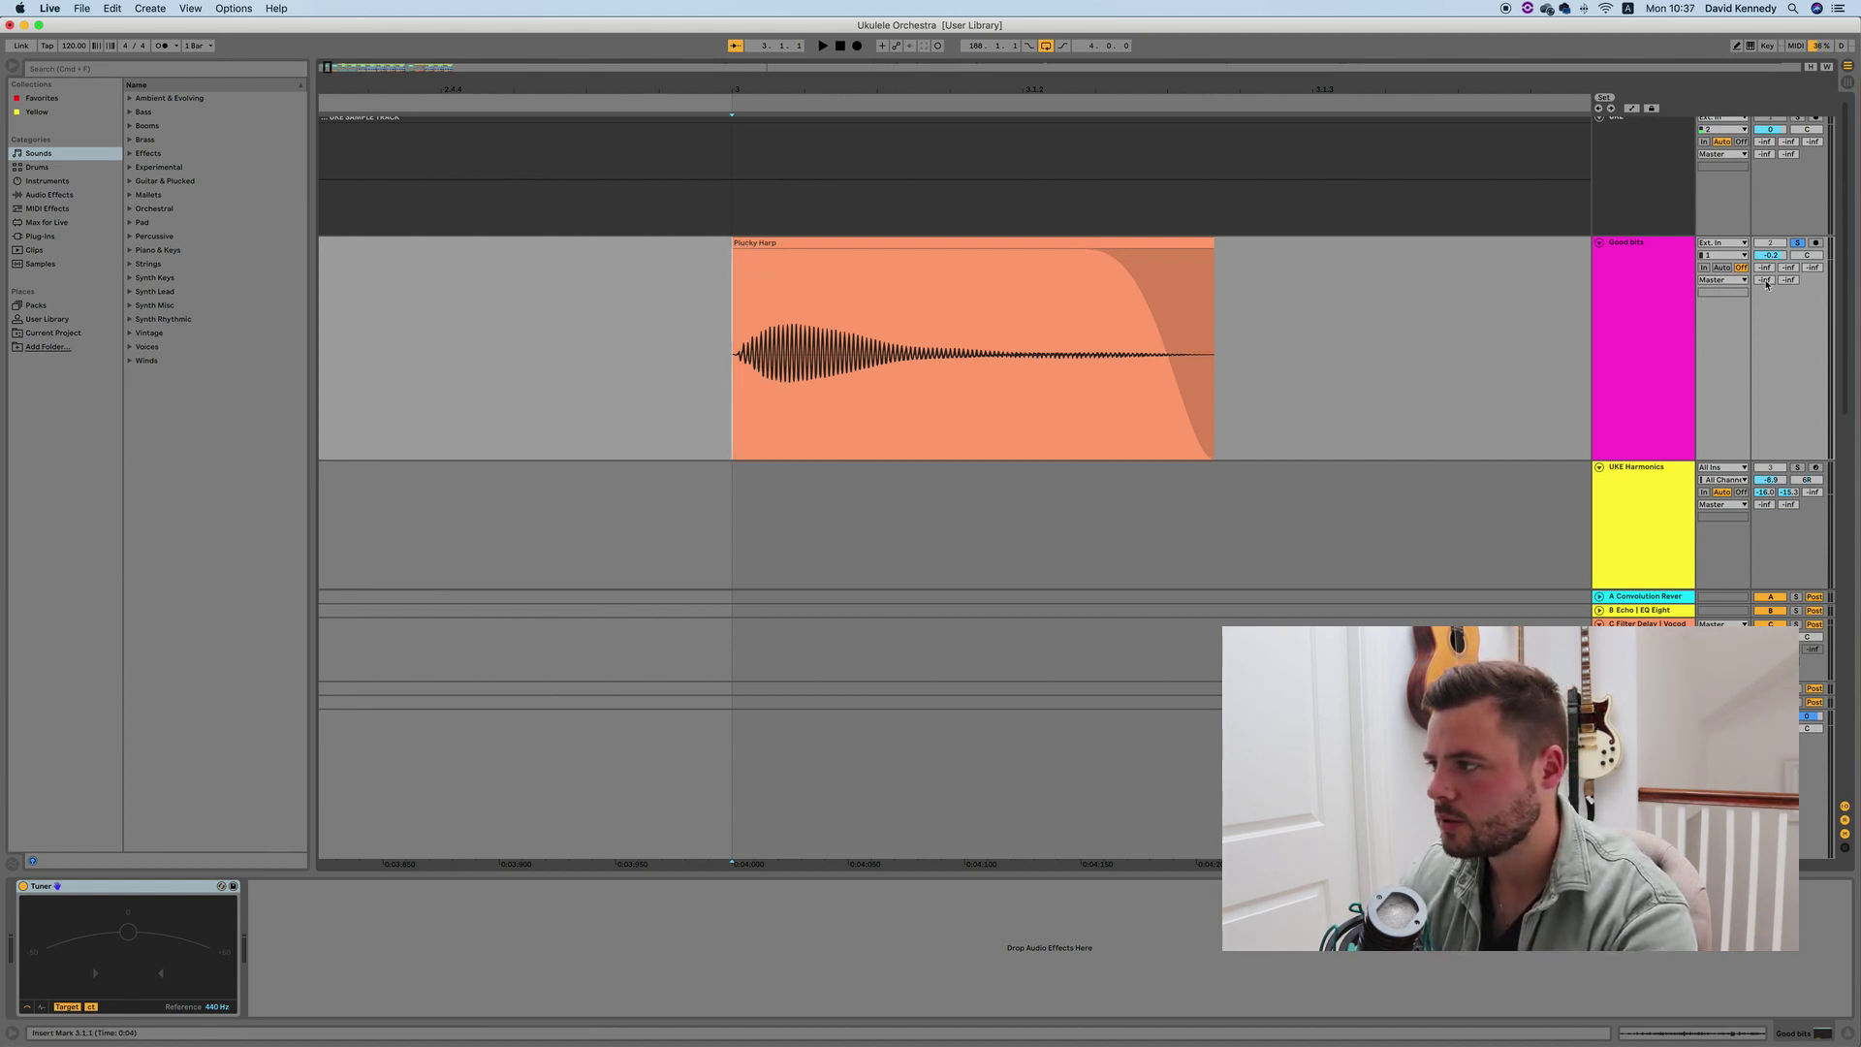
Select the Plucky Harp audio clip and play it to hear the original ukulele sample
{"action": "left_click", "coordinate": [878, 260]}
{"action": "key", "text": "space"}
{"action": "key", "text": "space"}
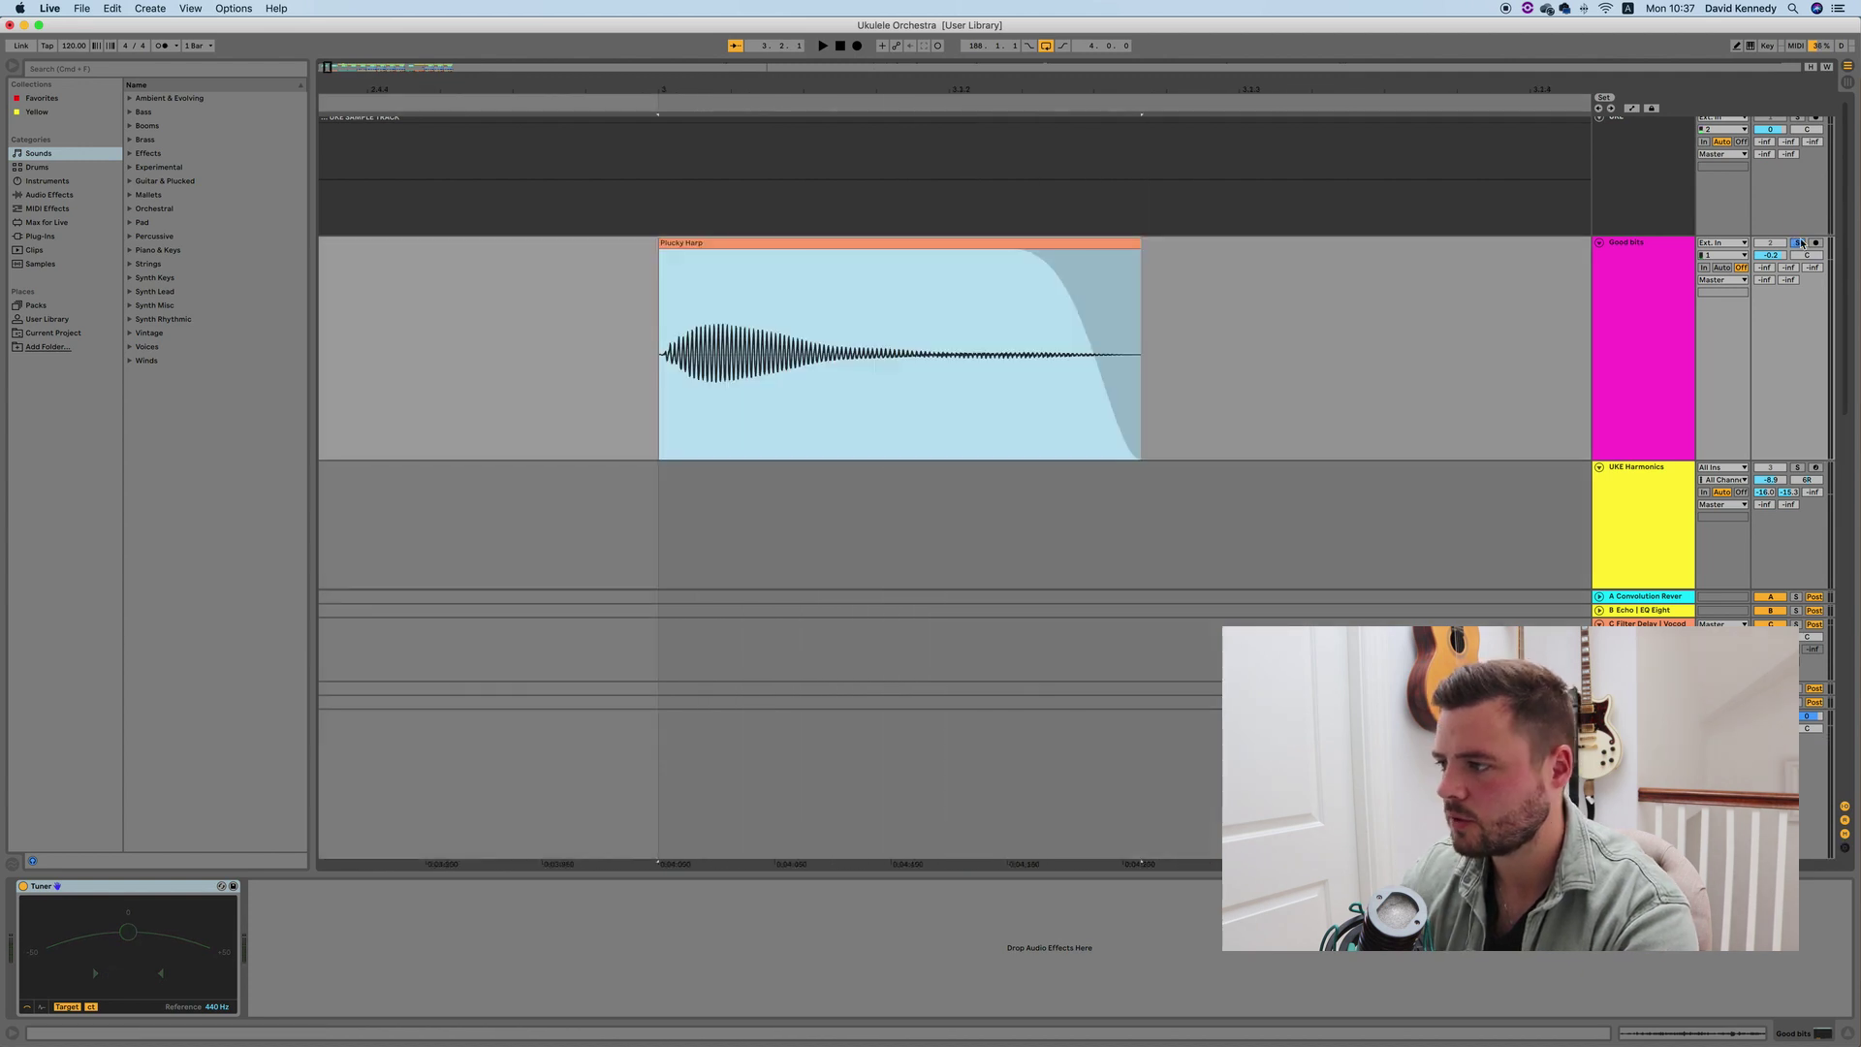
Solo the UKE Plucky Harp track and play its MIDI clip
{"action": "scroll", "coordinate": [1519, 335], "scroll_direction": "down", "scroll_amount": 5}
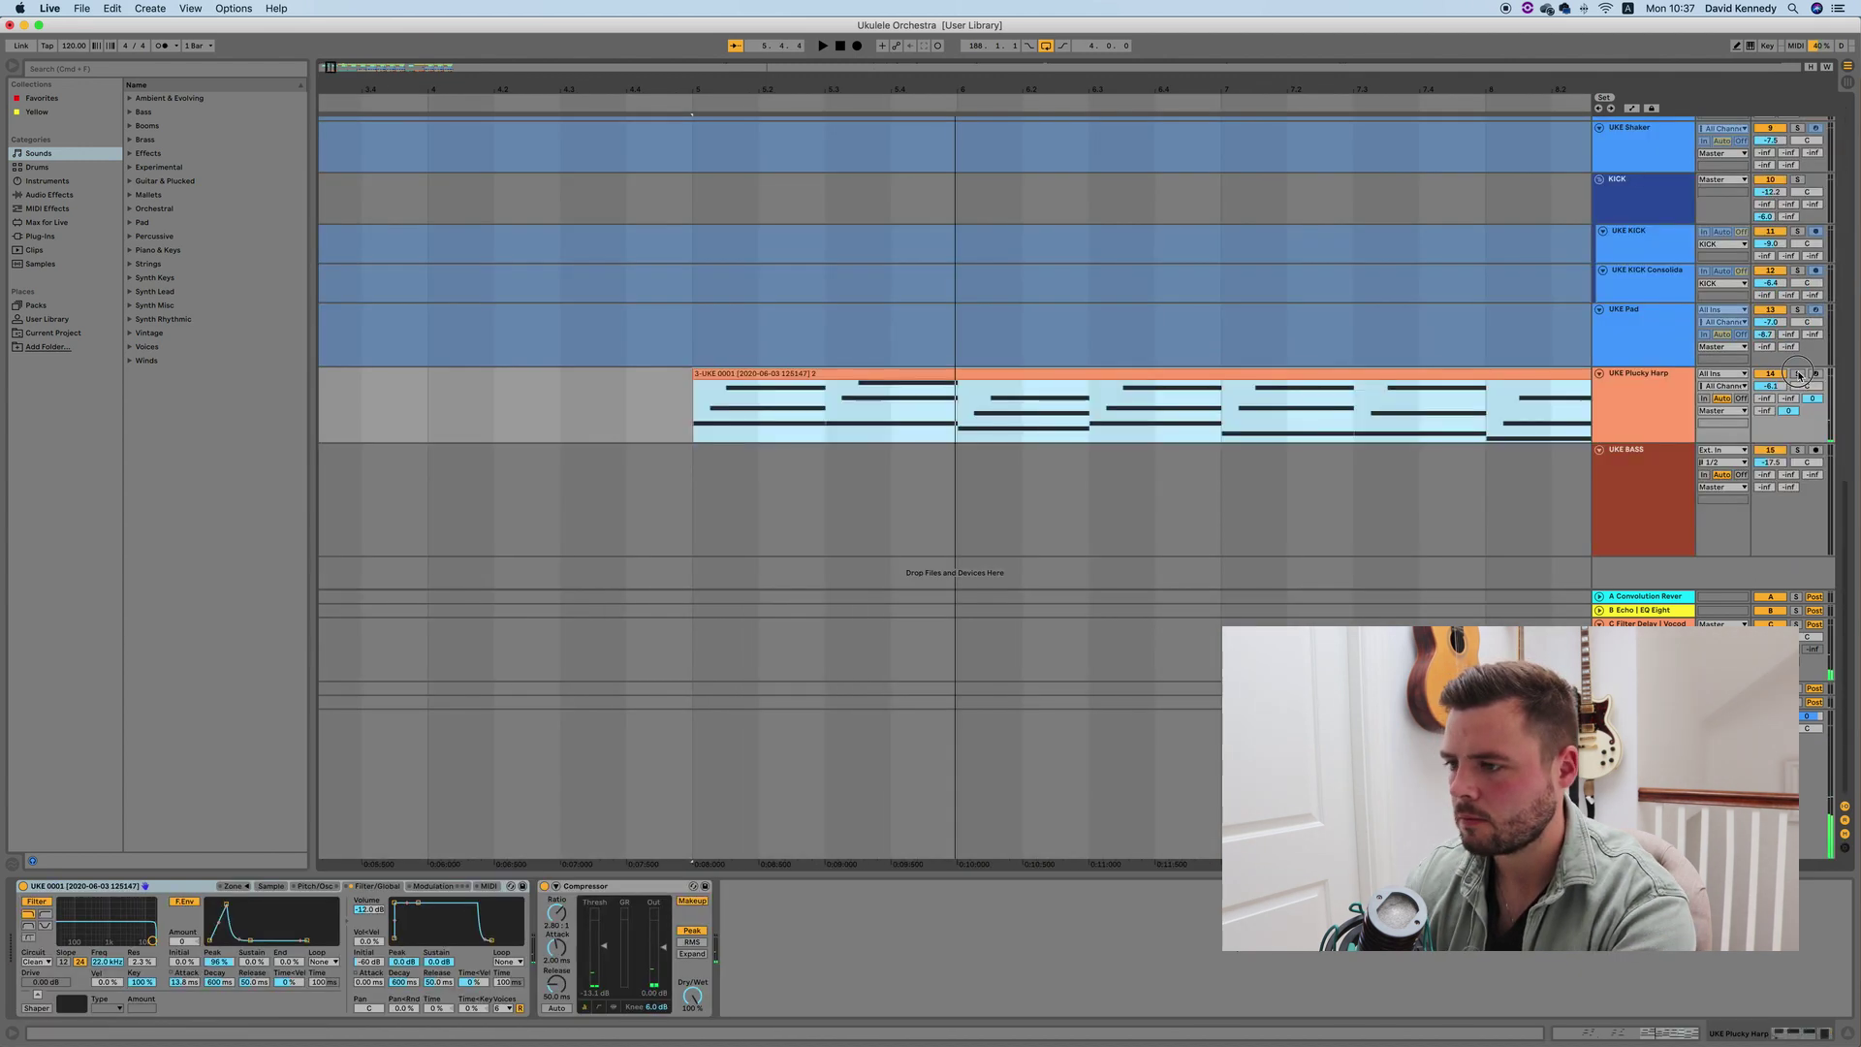
{"action": "left_click", "coordinate": [1798, 374]}
{"action": "key", "text": "space"}
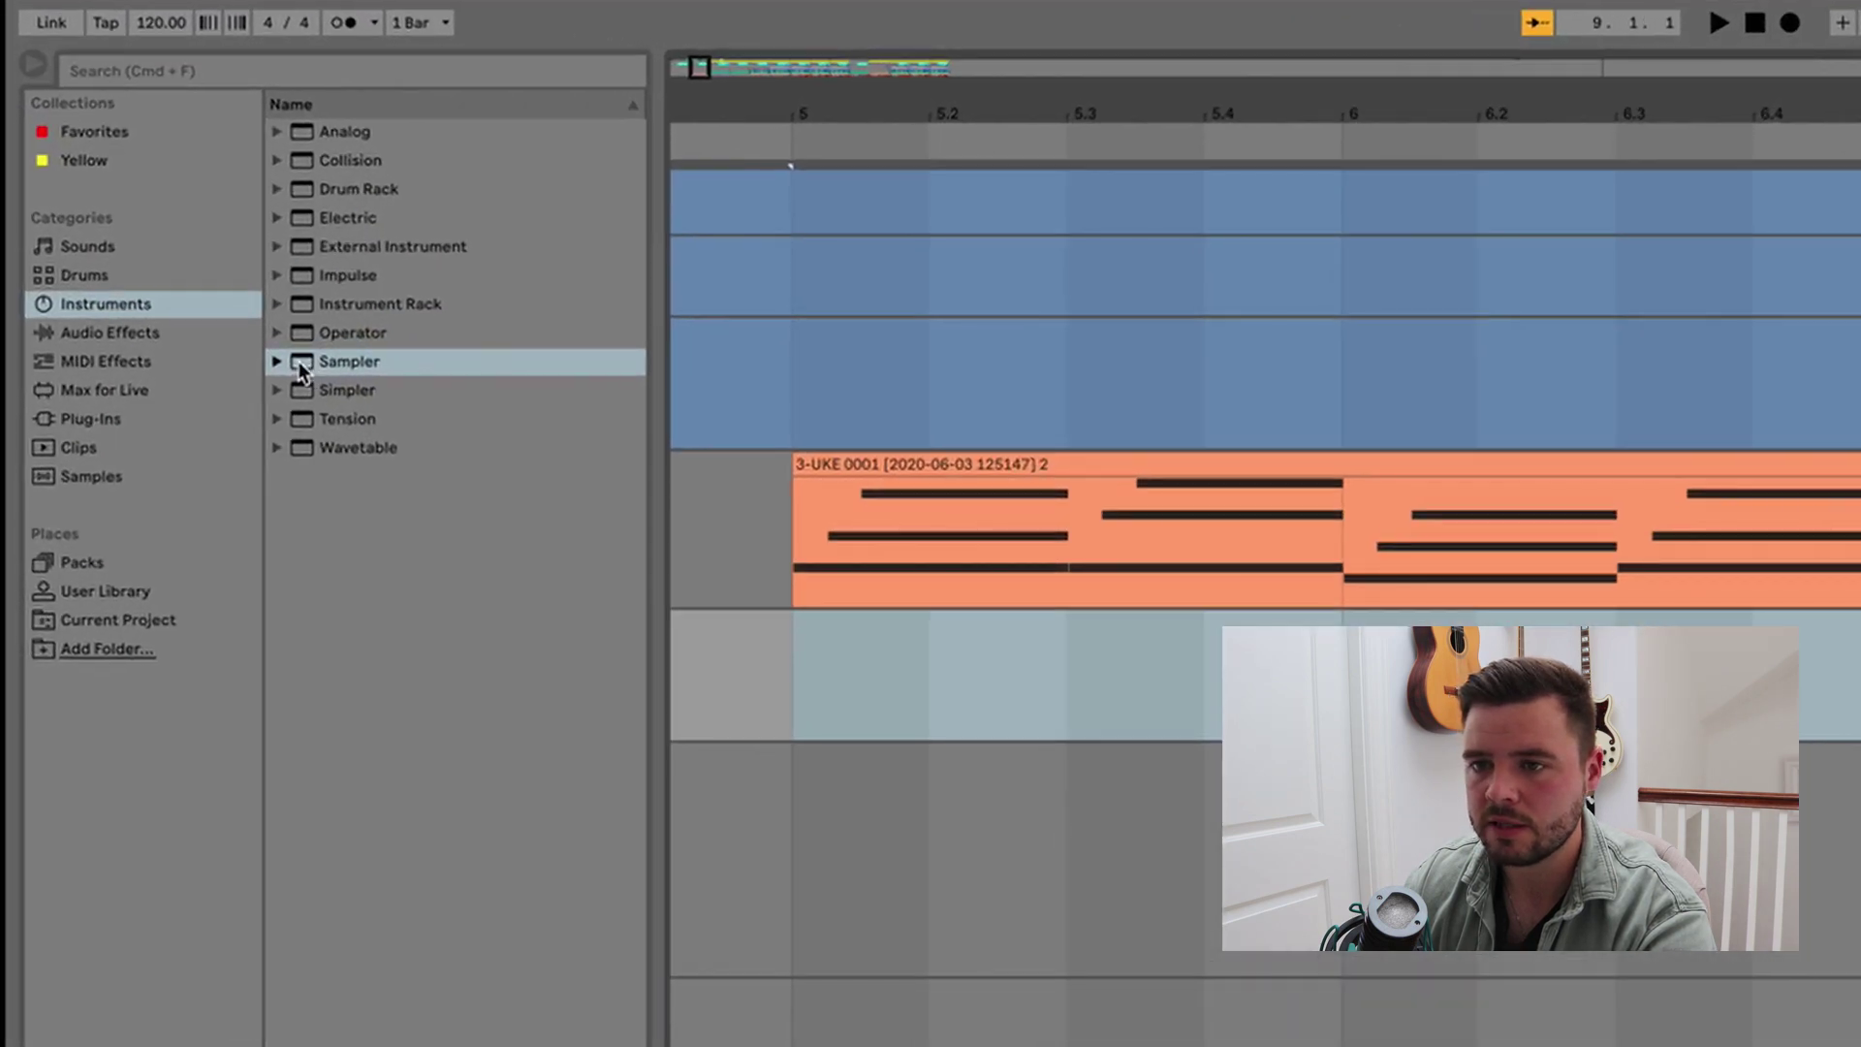
Load Sampler onto the empty track below UKE Plucky Harp and use the Plucky Harp audio clip as its sample
{"action": "left_click_drag", "start_coordinate": [287, 367], "coordinate": [933, 663]}
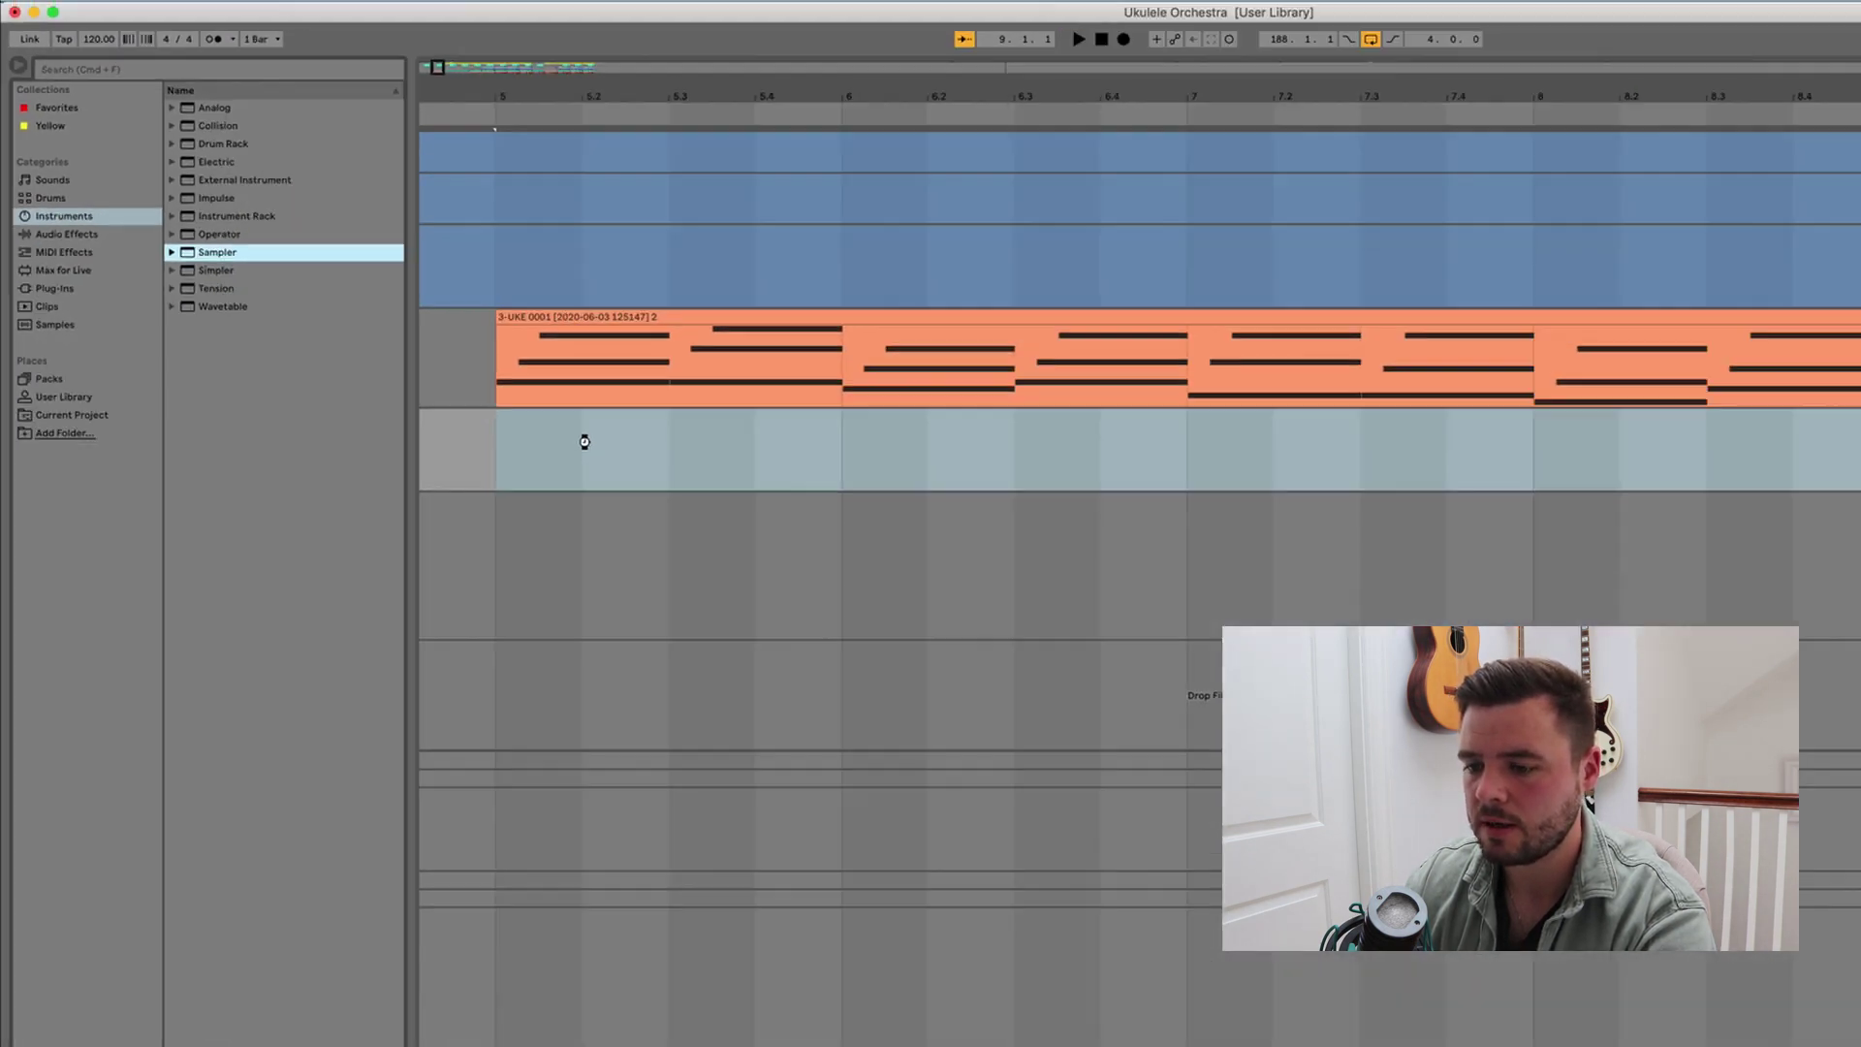
{"action": "left_click_drag", "start_coordinate": [585, 442], "coordinate": [584, 446]}
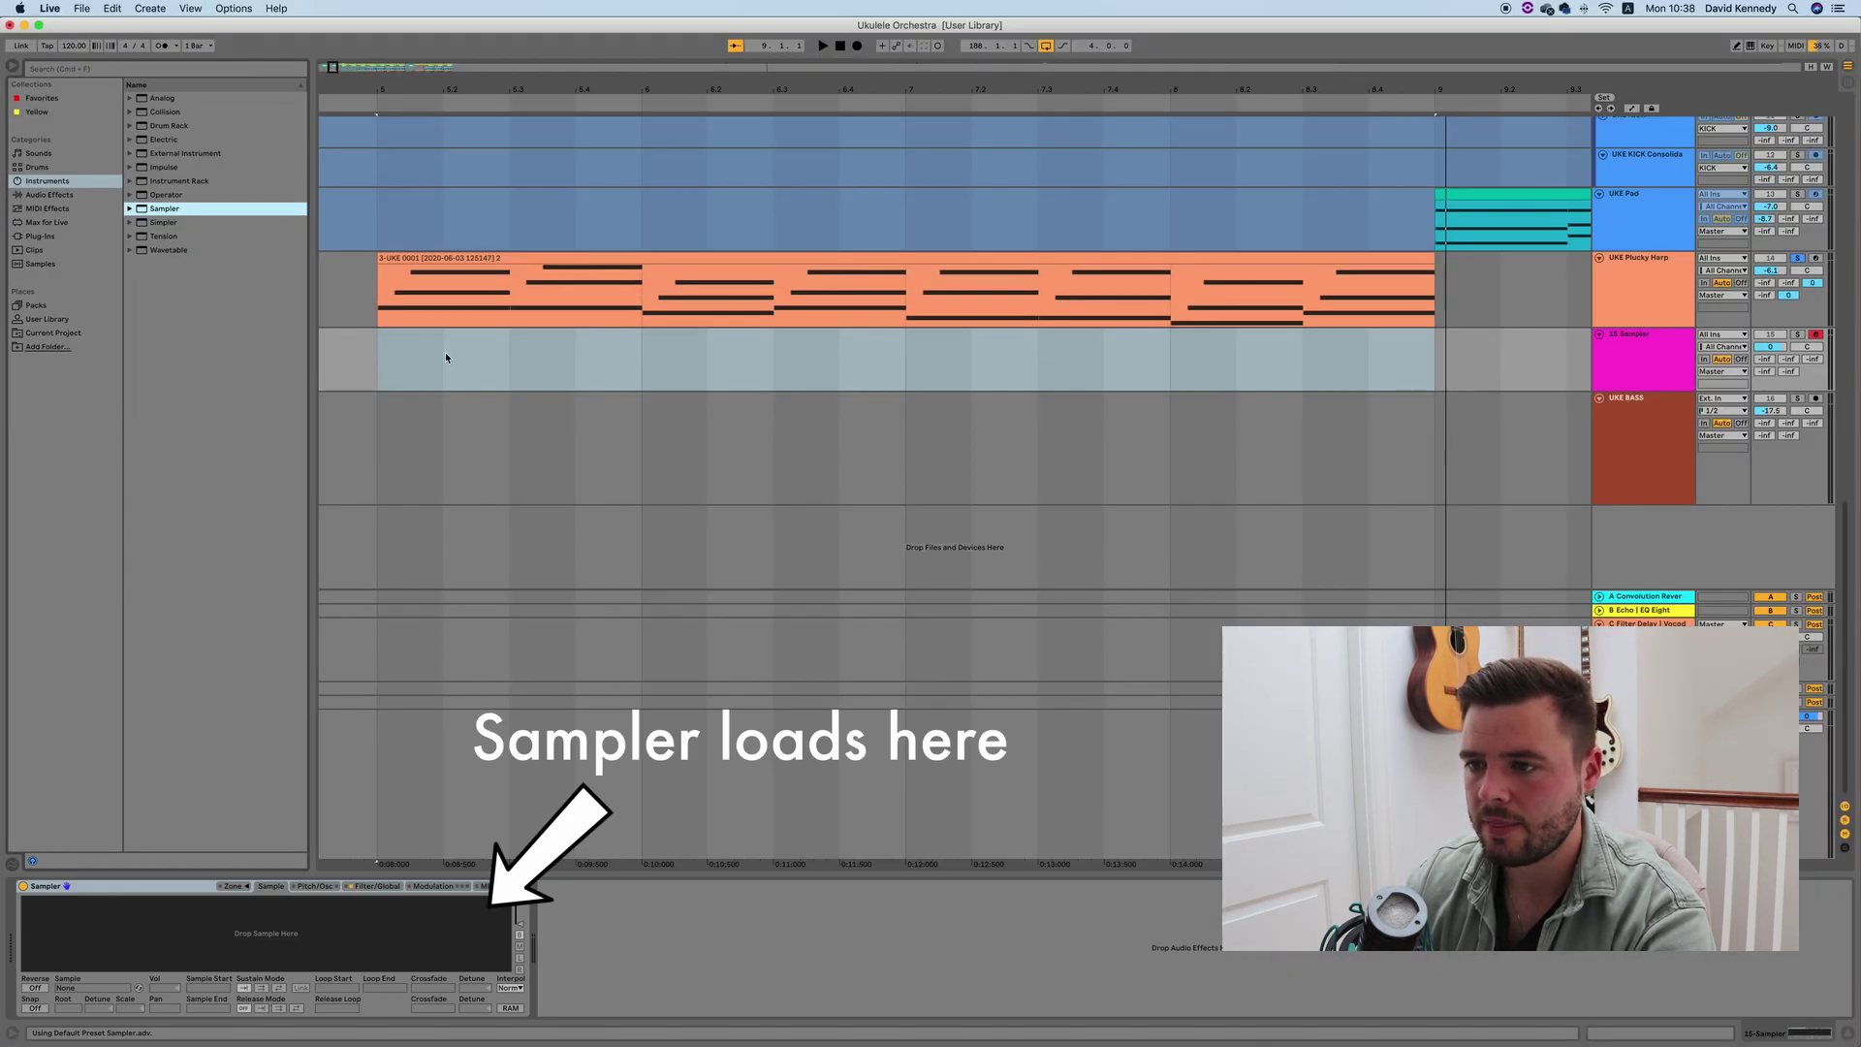
{"action": "scroll", "coordinate": [543, 336], "scroll_direction": "up", "scroll_amount": 15}
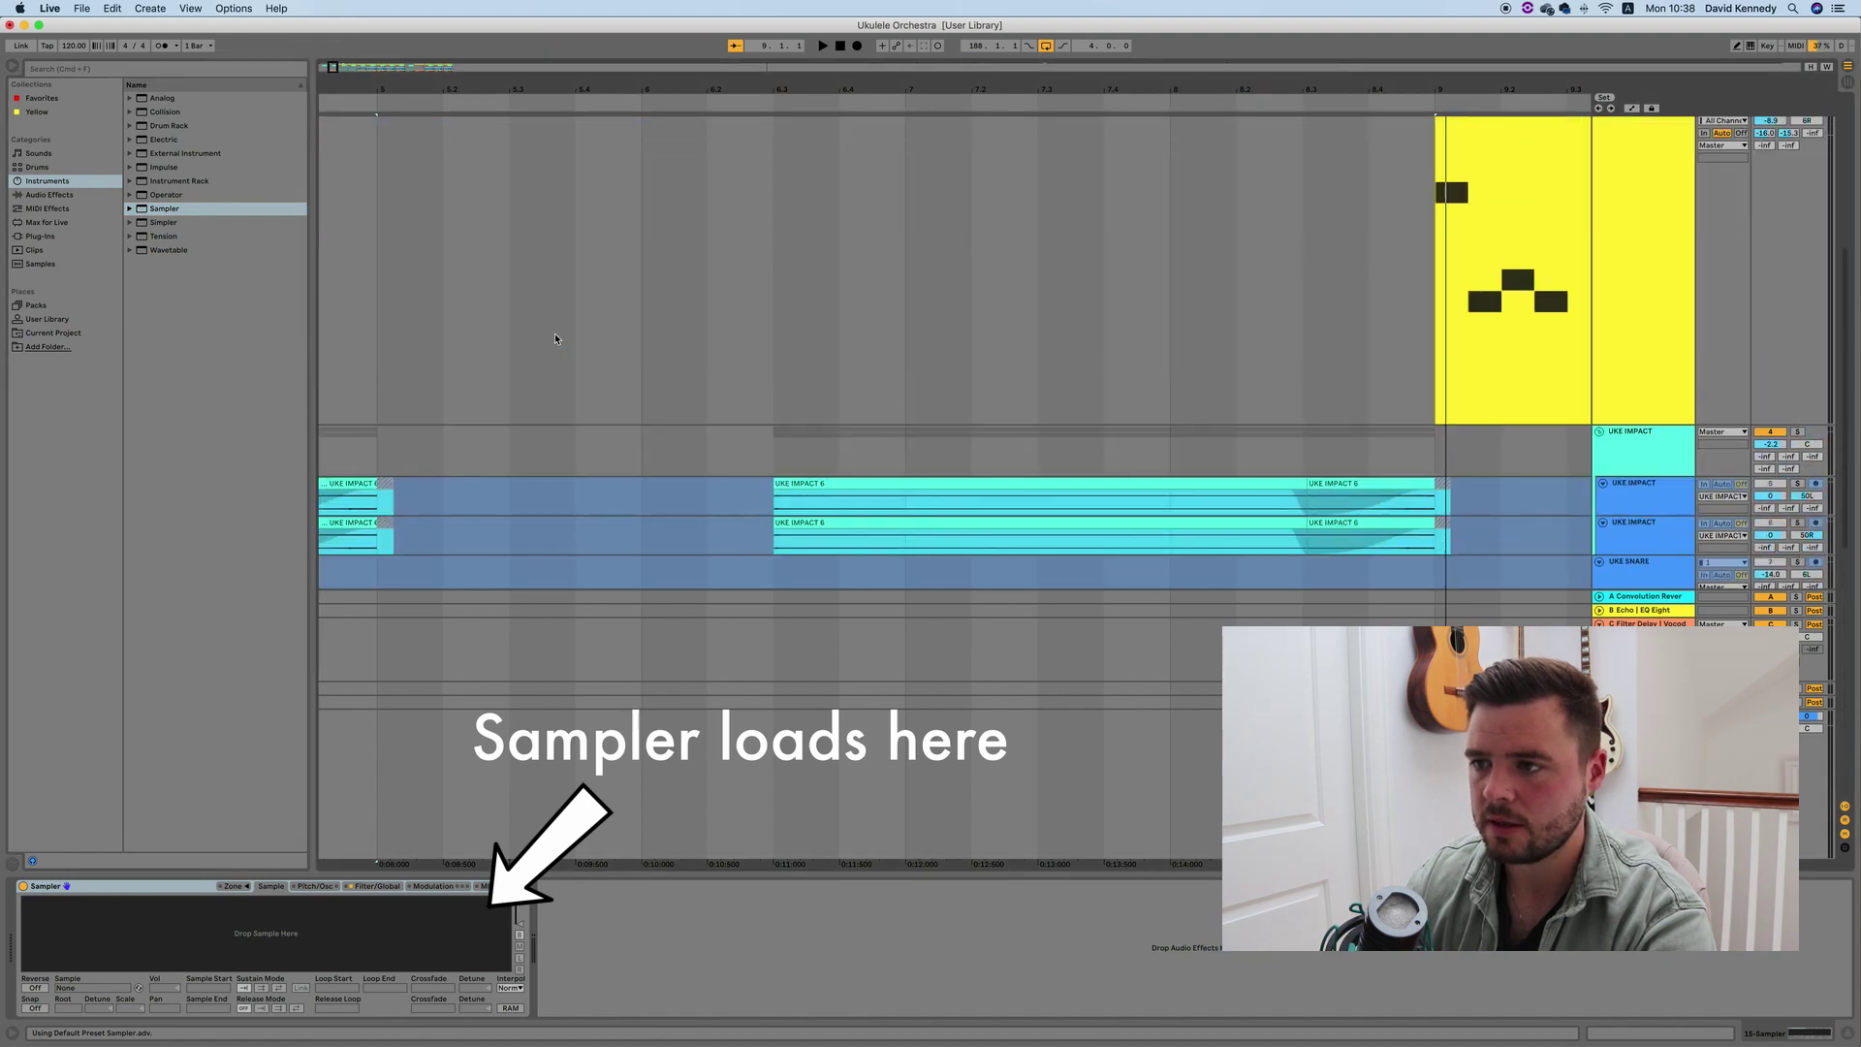
{"action": "scroll", "coordinate": [555, 333], "scroll_direction": "left", "scroll_amount": 10}
{"action": "left_click", "coordinate": [836, 249]}
{"action": "left_click", "coordinate": [835, 249]}
{"action": "left_click_drag", "start_coordinate": [835, 249], "coordinate": [262, 937]}
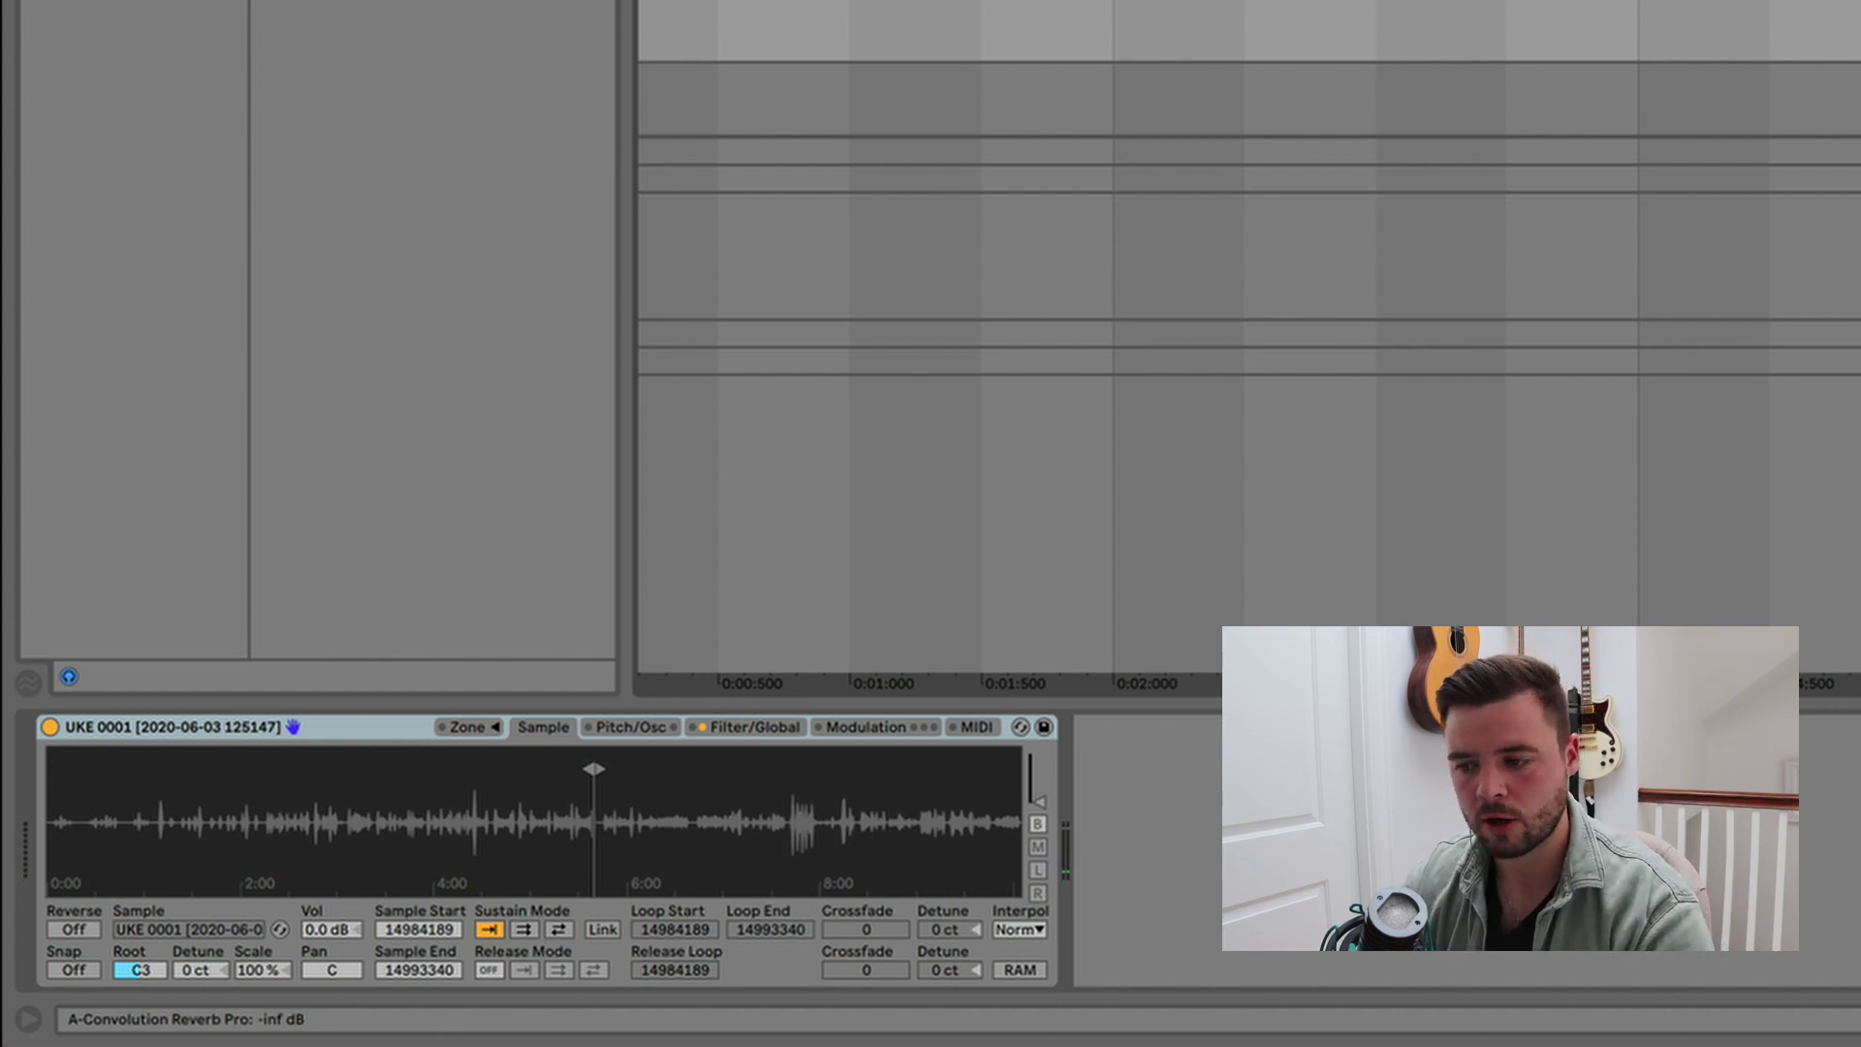
{"action": "key", "text": "super+t"}
{"action": "scroll", "coordinate": [1241, 339], "scroll_direction": "right", "scroll_amount": 10}
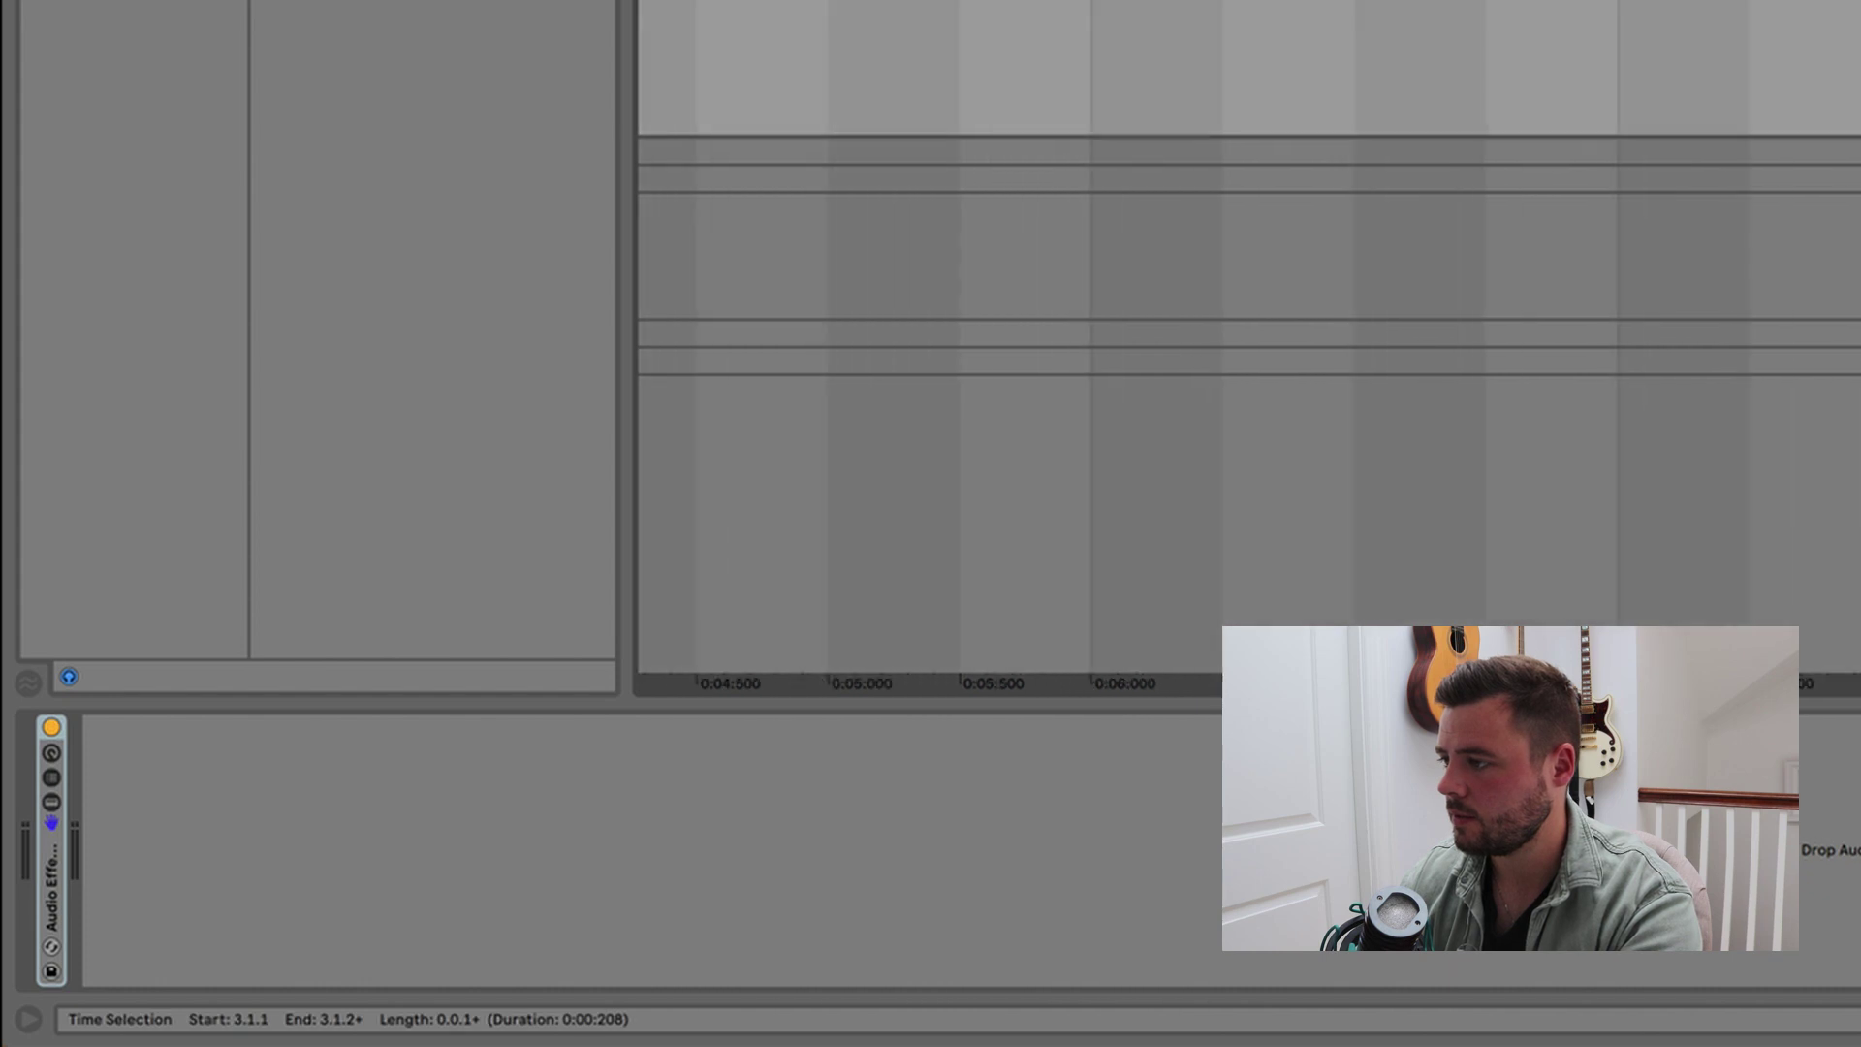
{"action": "key", "text": "super+z"}
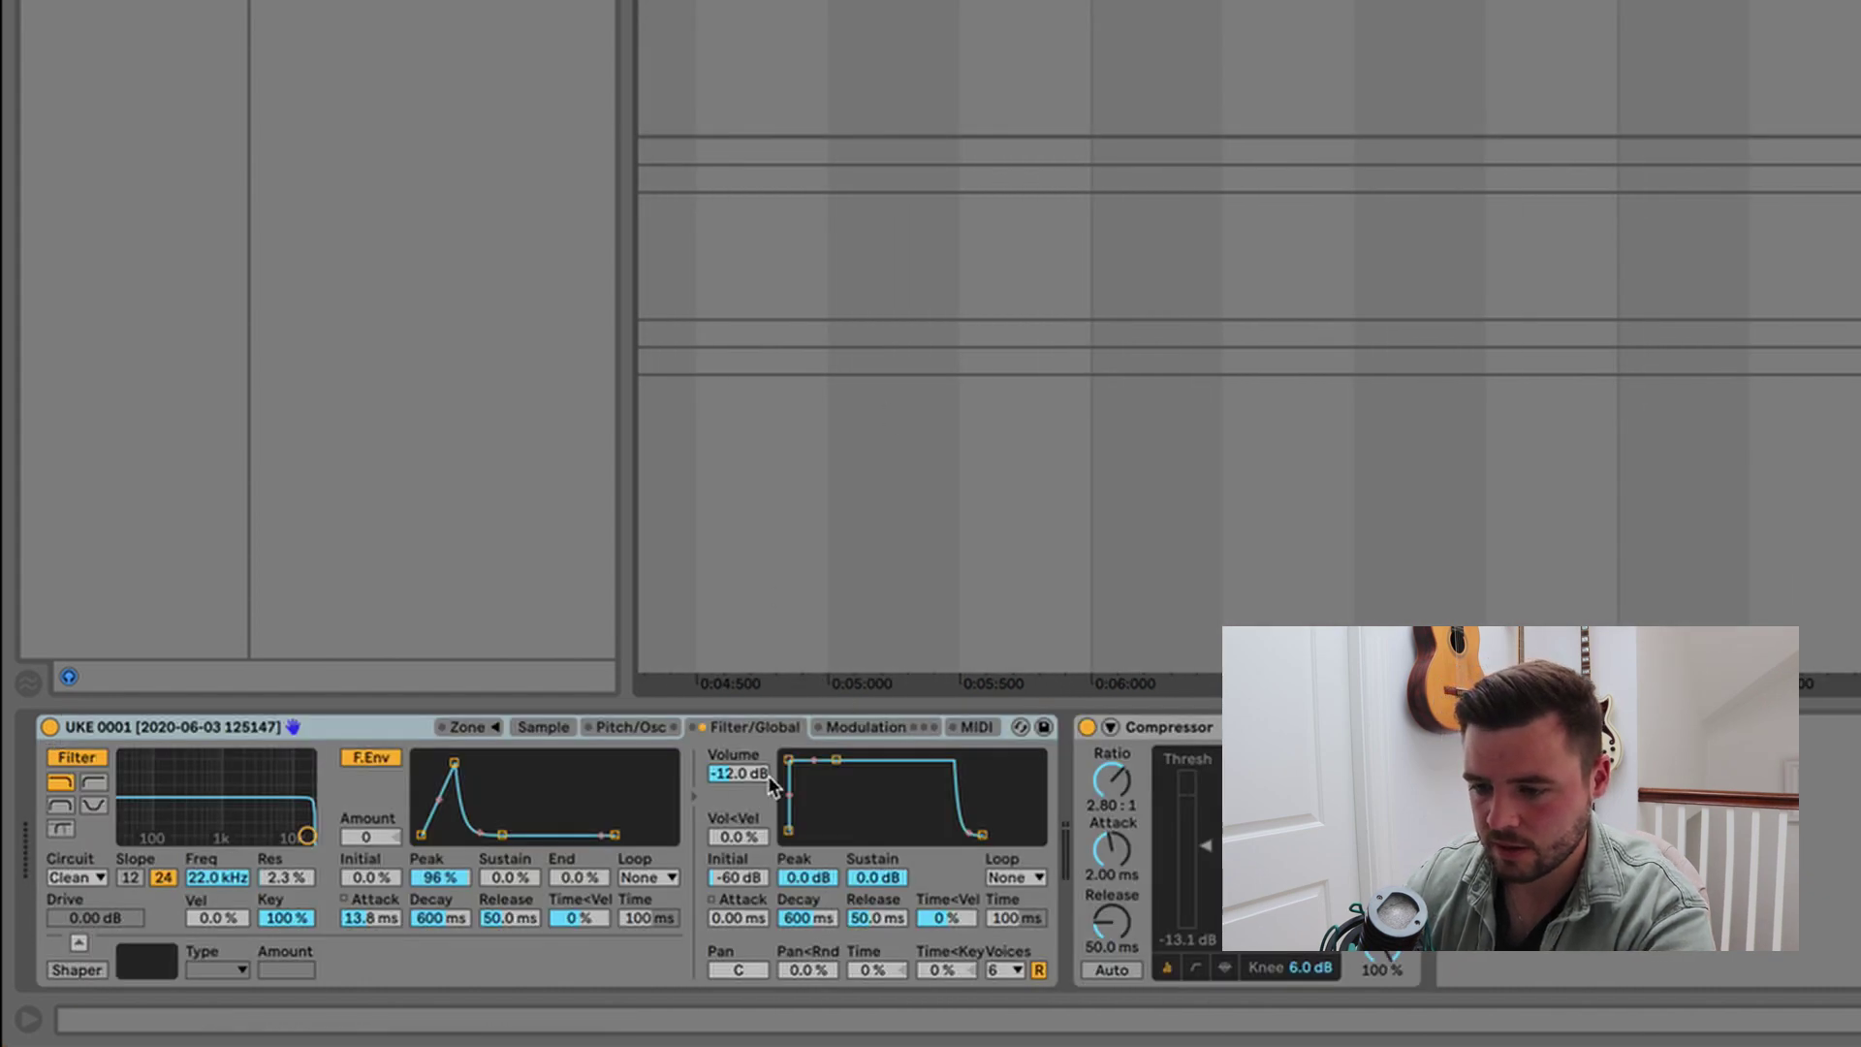
Examine the Plucky Harp Sampler's sample region in its zoomed waveform and return to the Filter/Global settings
{"action": "left_click", "coordinate": [539, 727]}
{"action": "left_click_drag", "start_coordinate": [569, 789], "coordinate": [715, 823]}
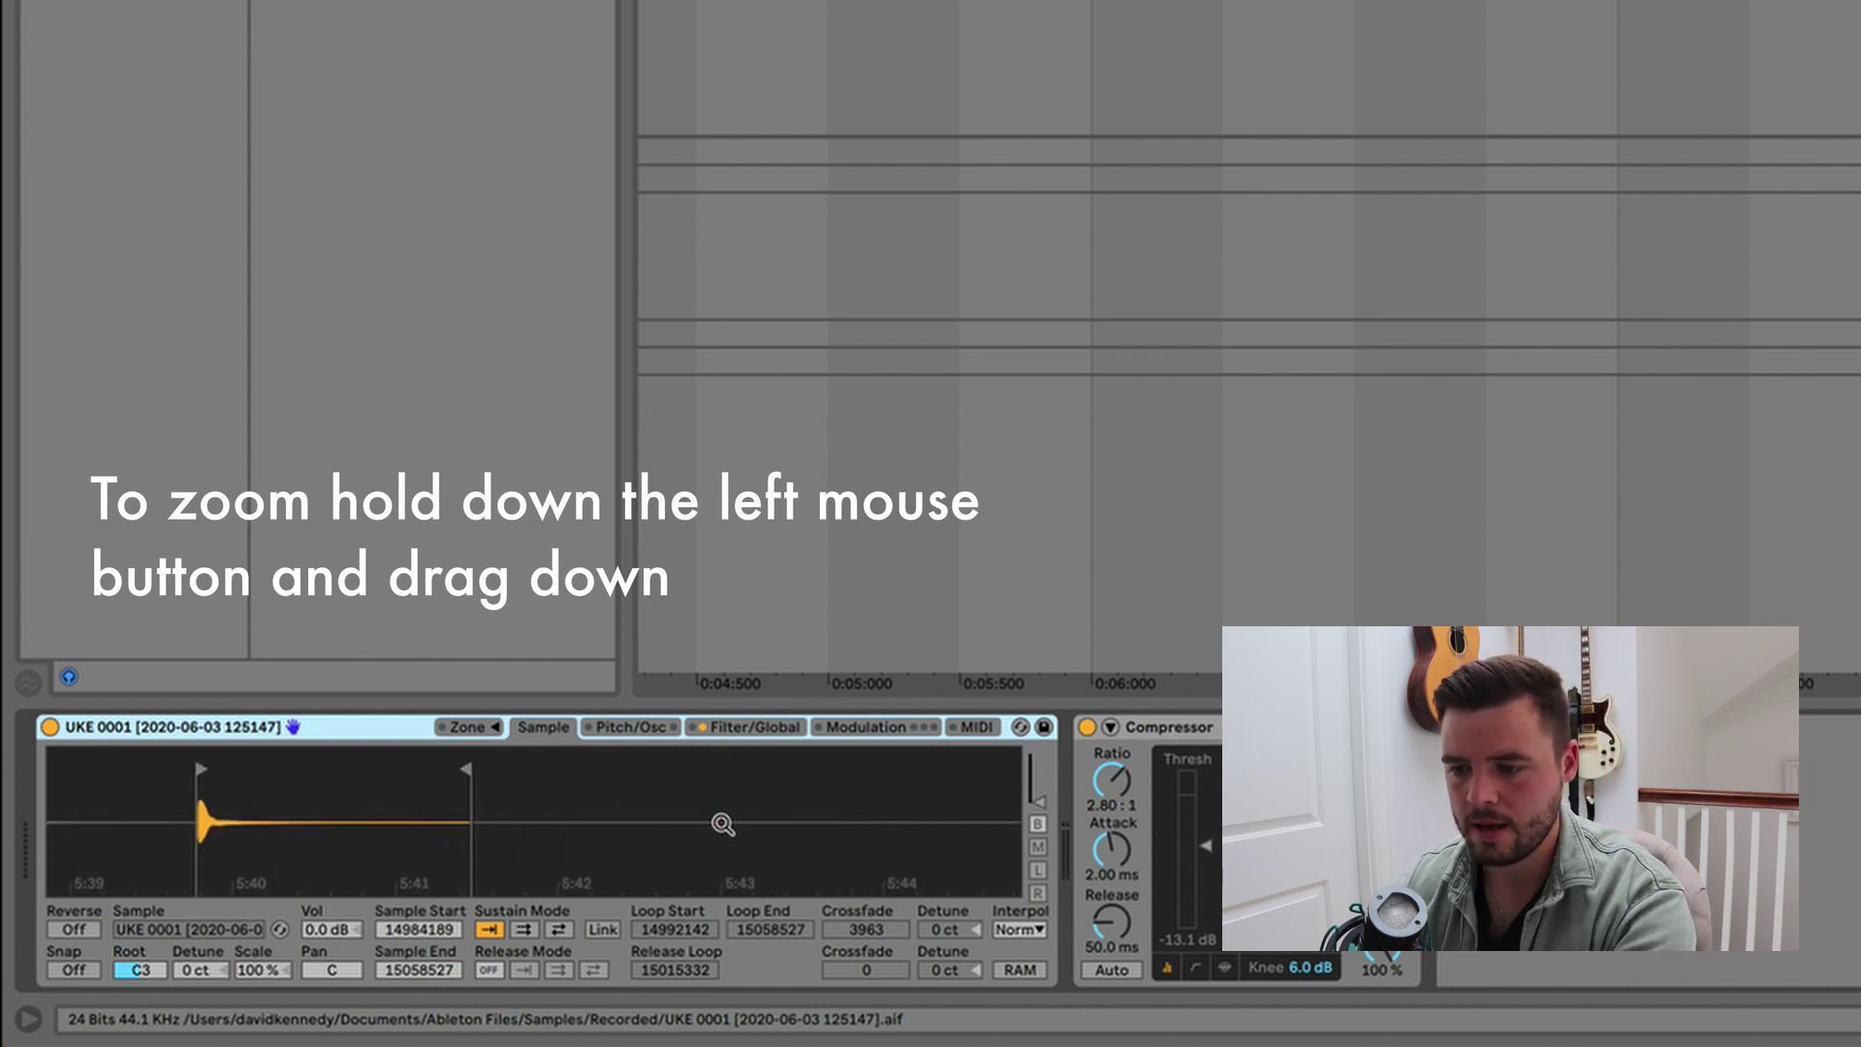
{"action": "left_click", "coordinate": [741, 733]}
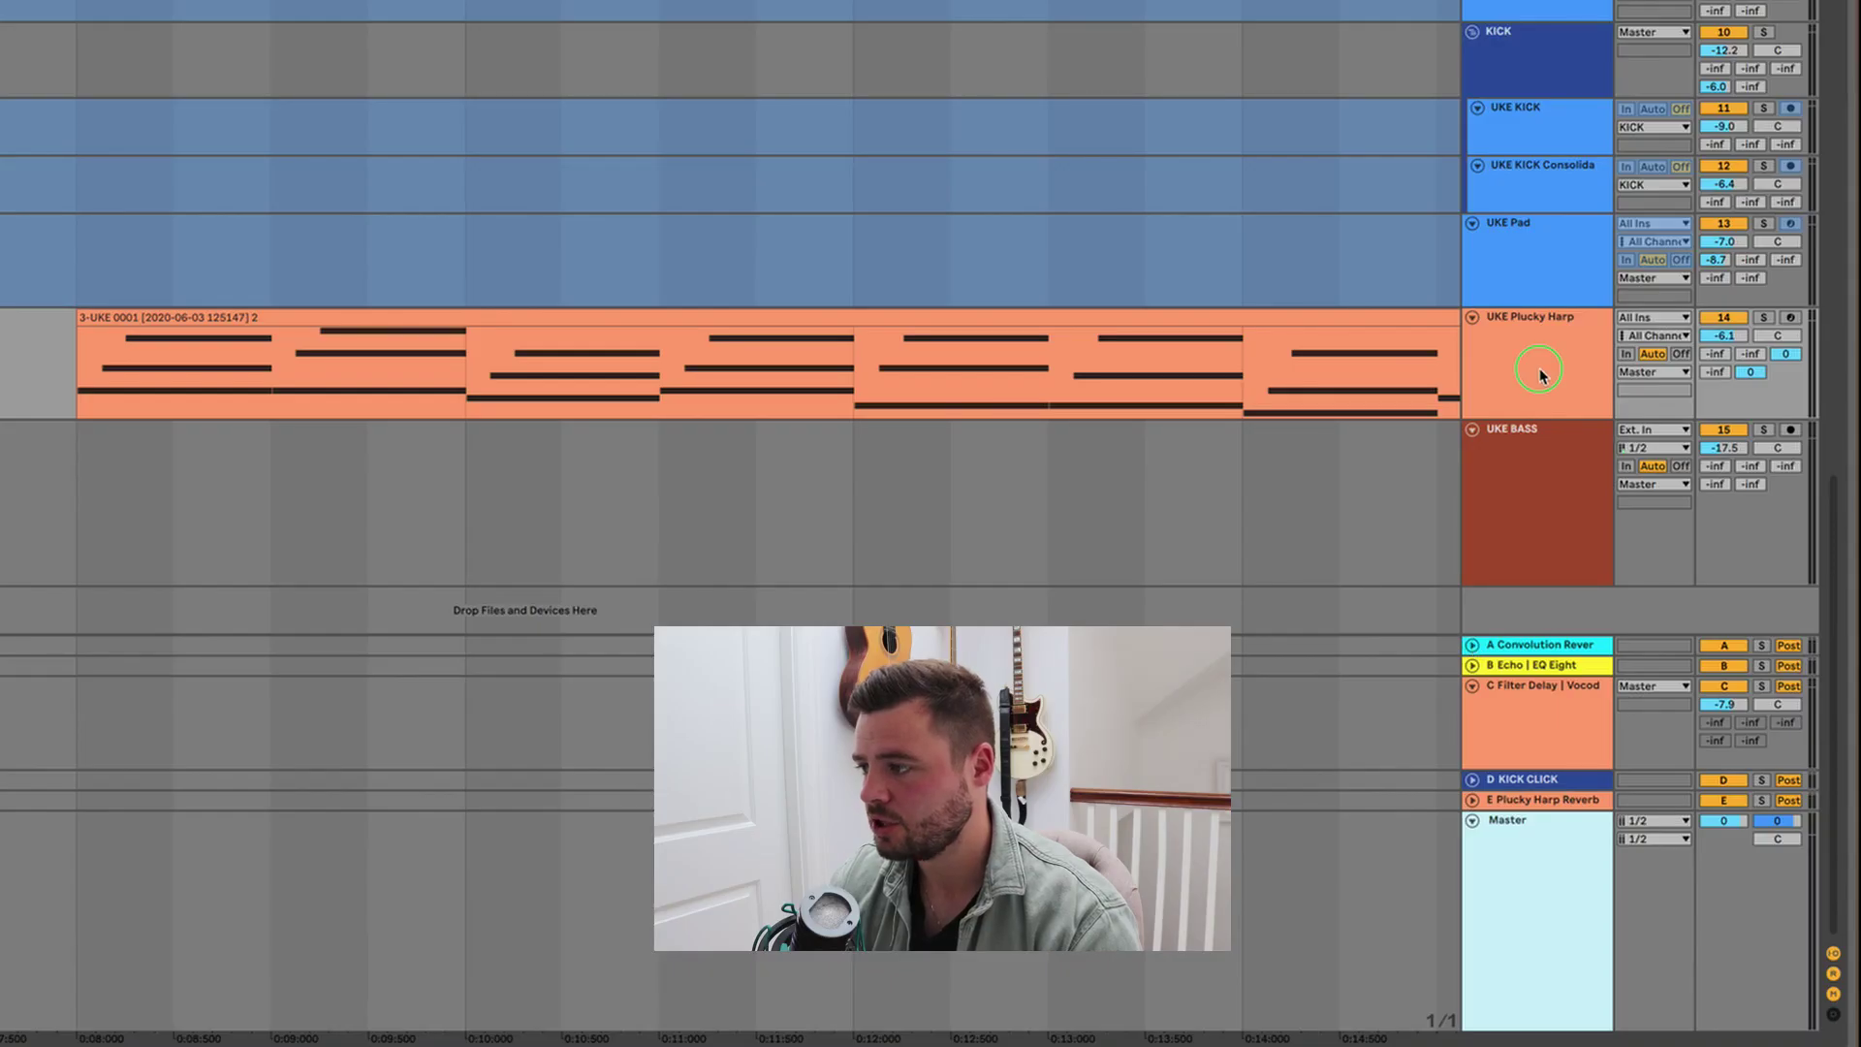
Look up the Insert Return Track command for the UKE Plucky Harp track without inserting a track
{"action": "right_click", "coordinate": [1541, 375]}
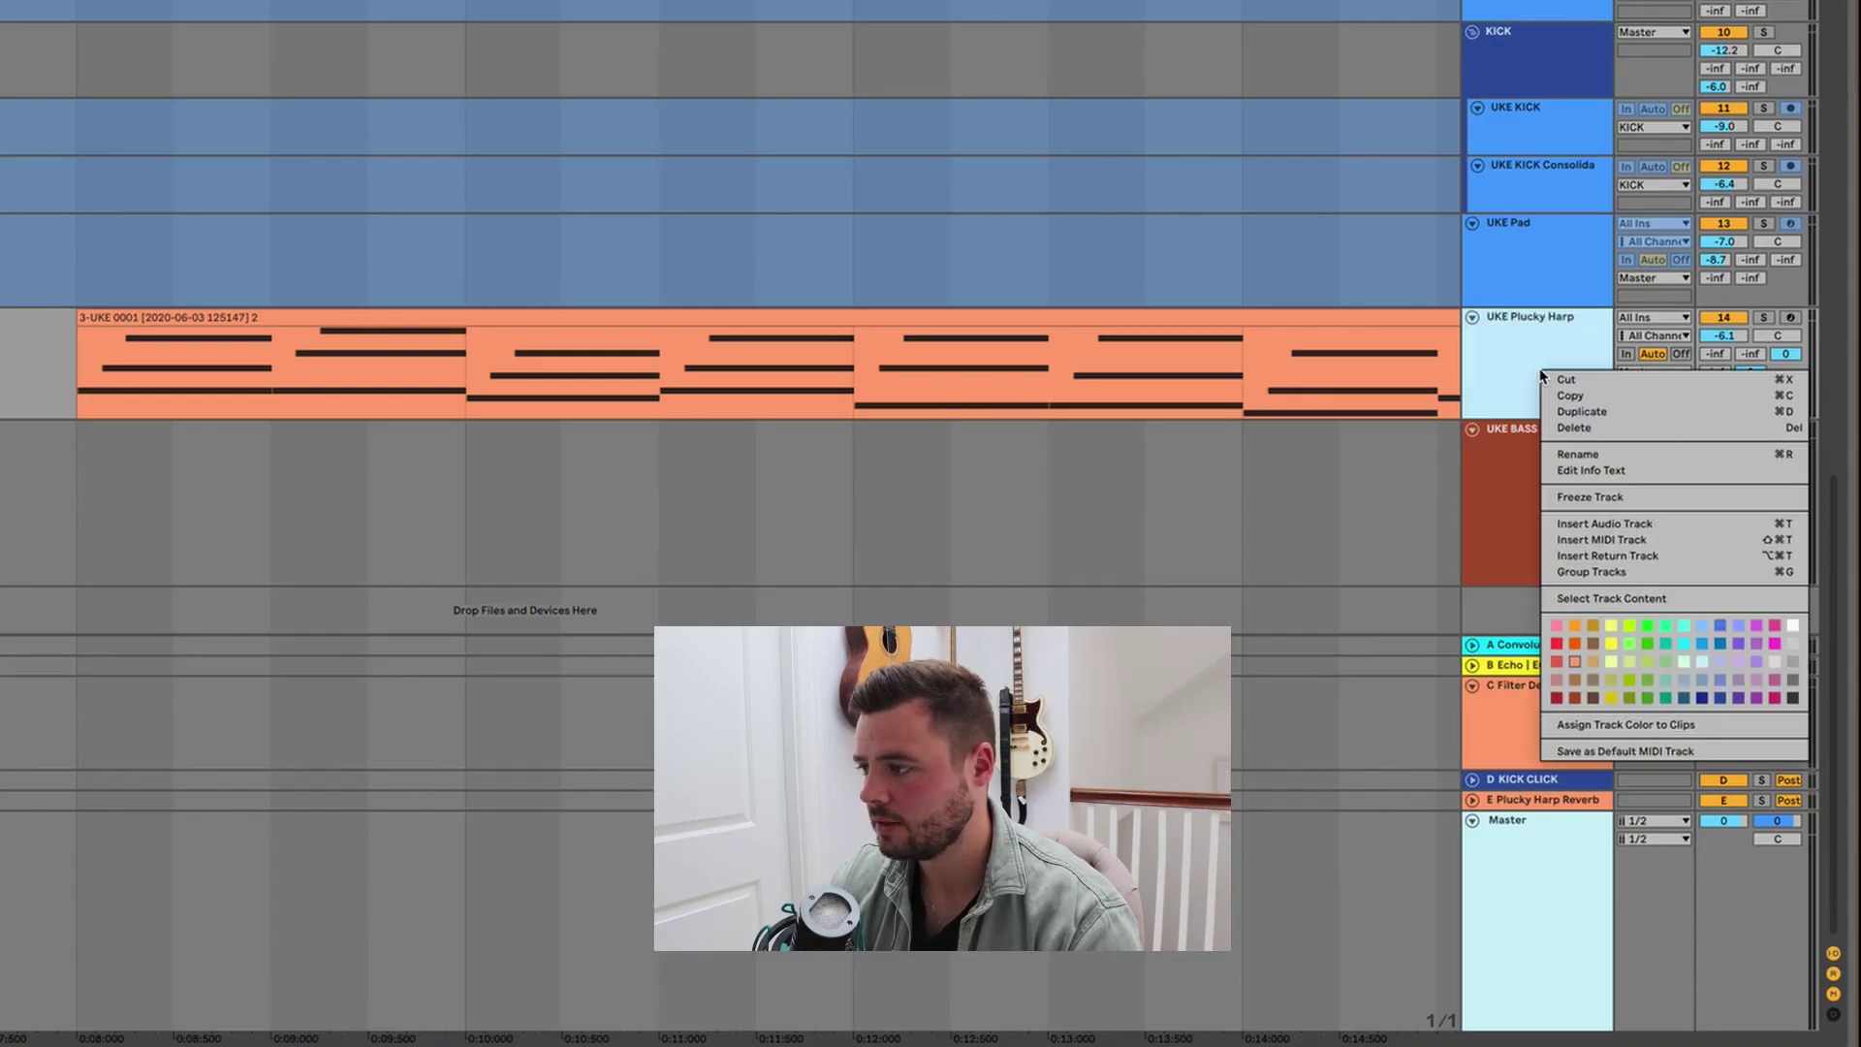
{"action": "right_click", "coordinate": [1504, 362]}
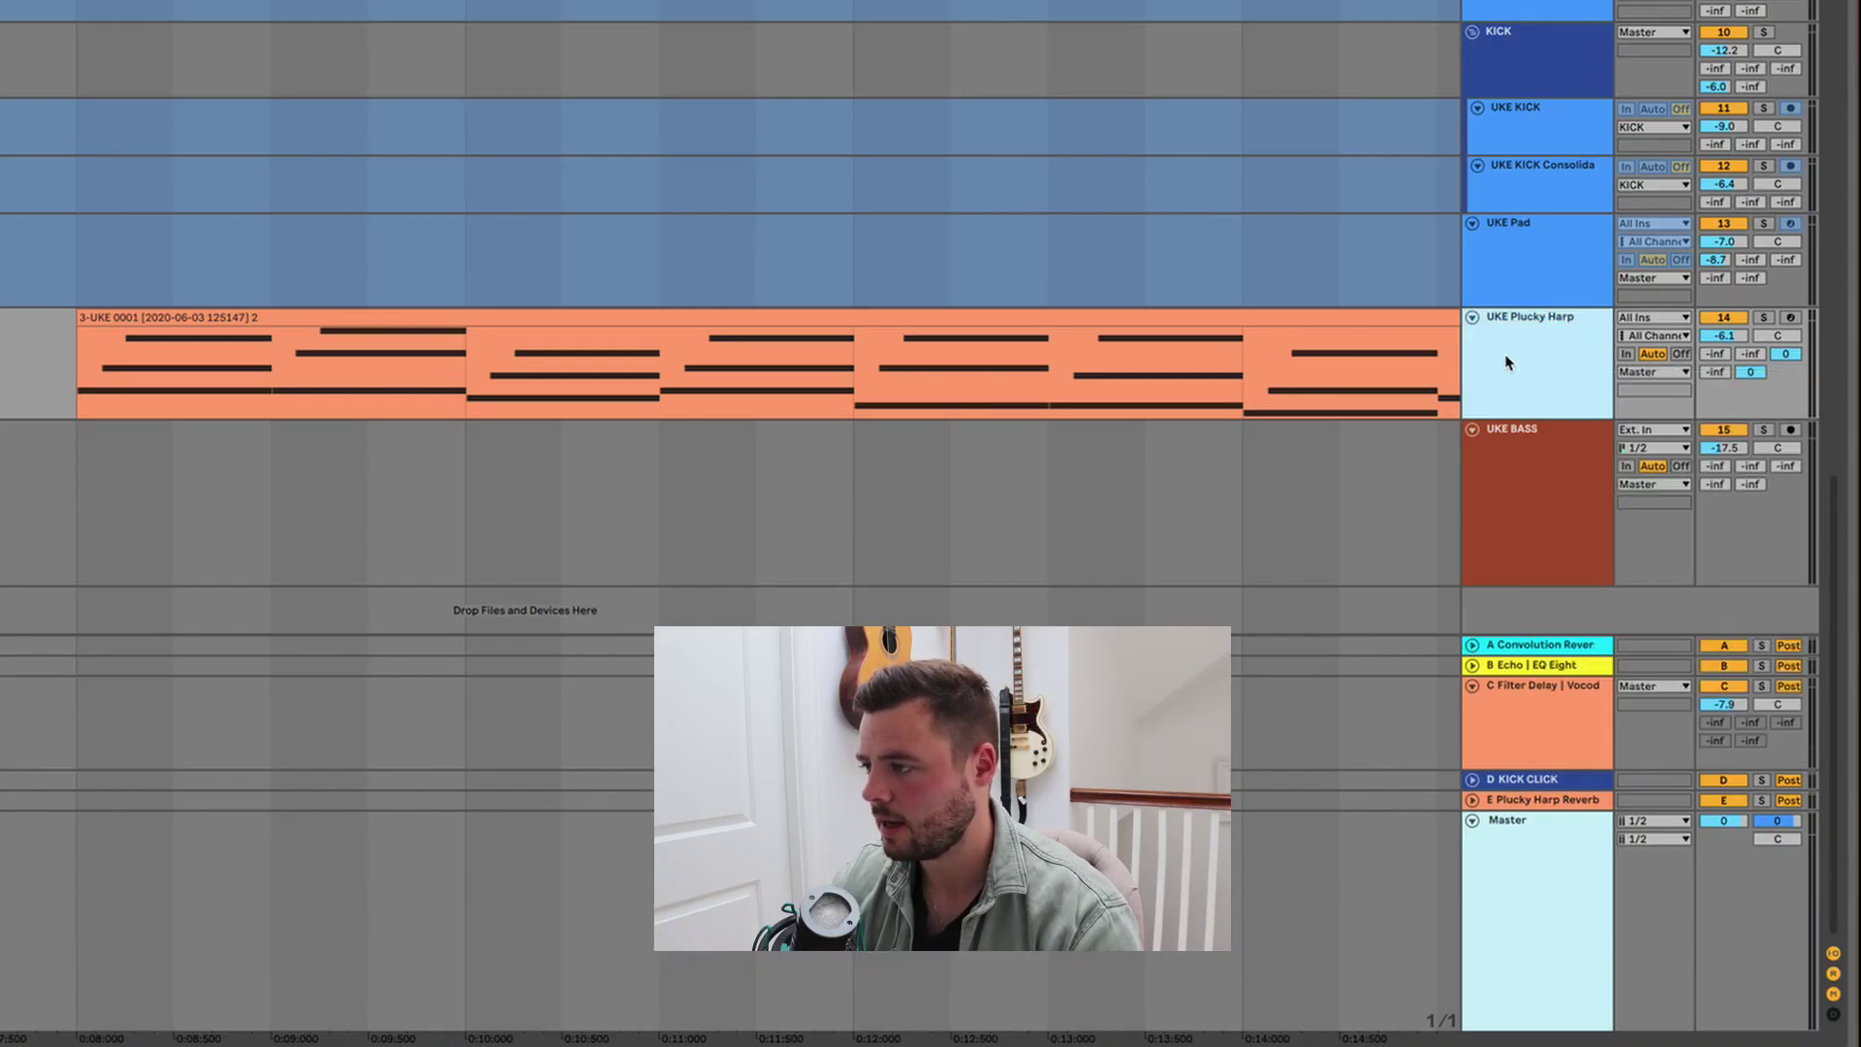
{"action": "right_click", "coordinate": [1505, 360]}
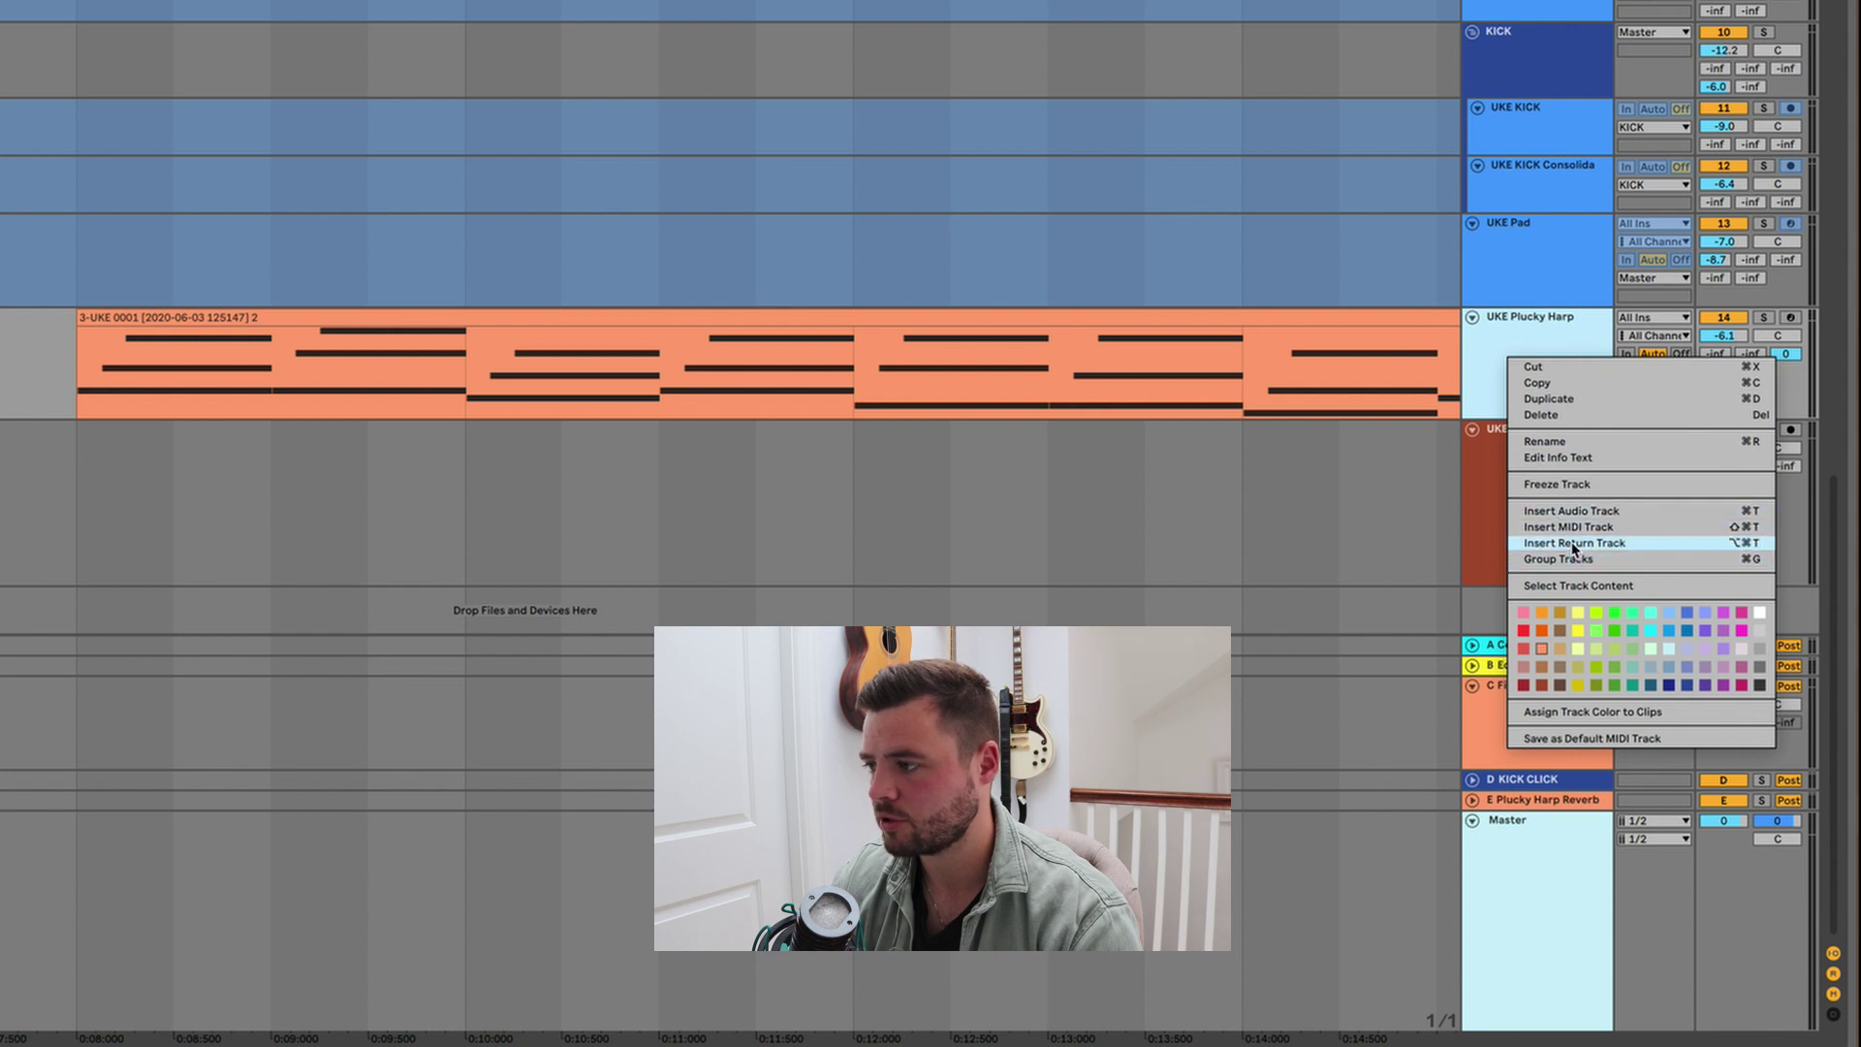
{"action": "left_click", "coordinate": [1457, 349]}
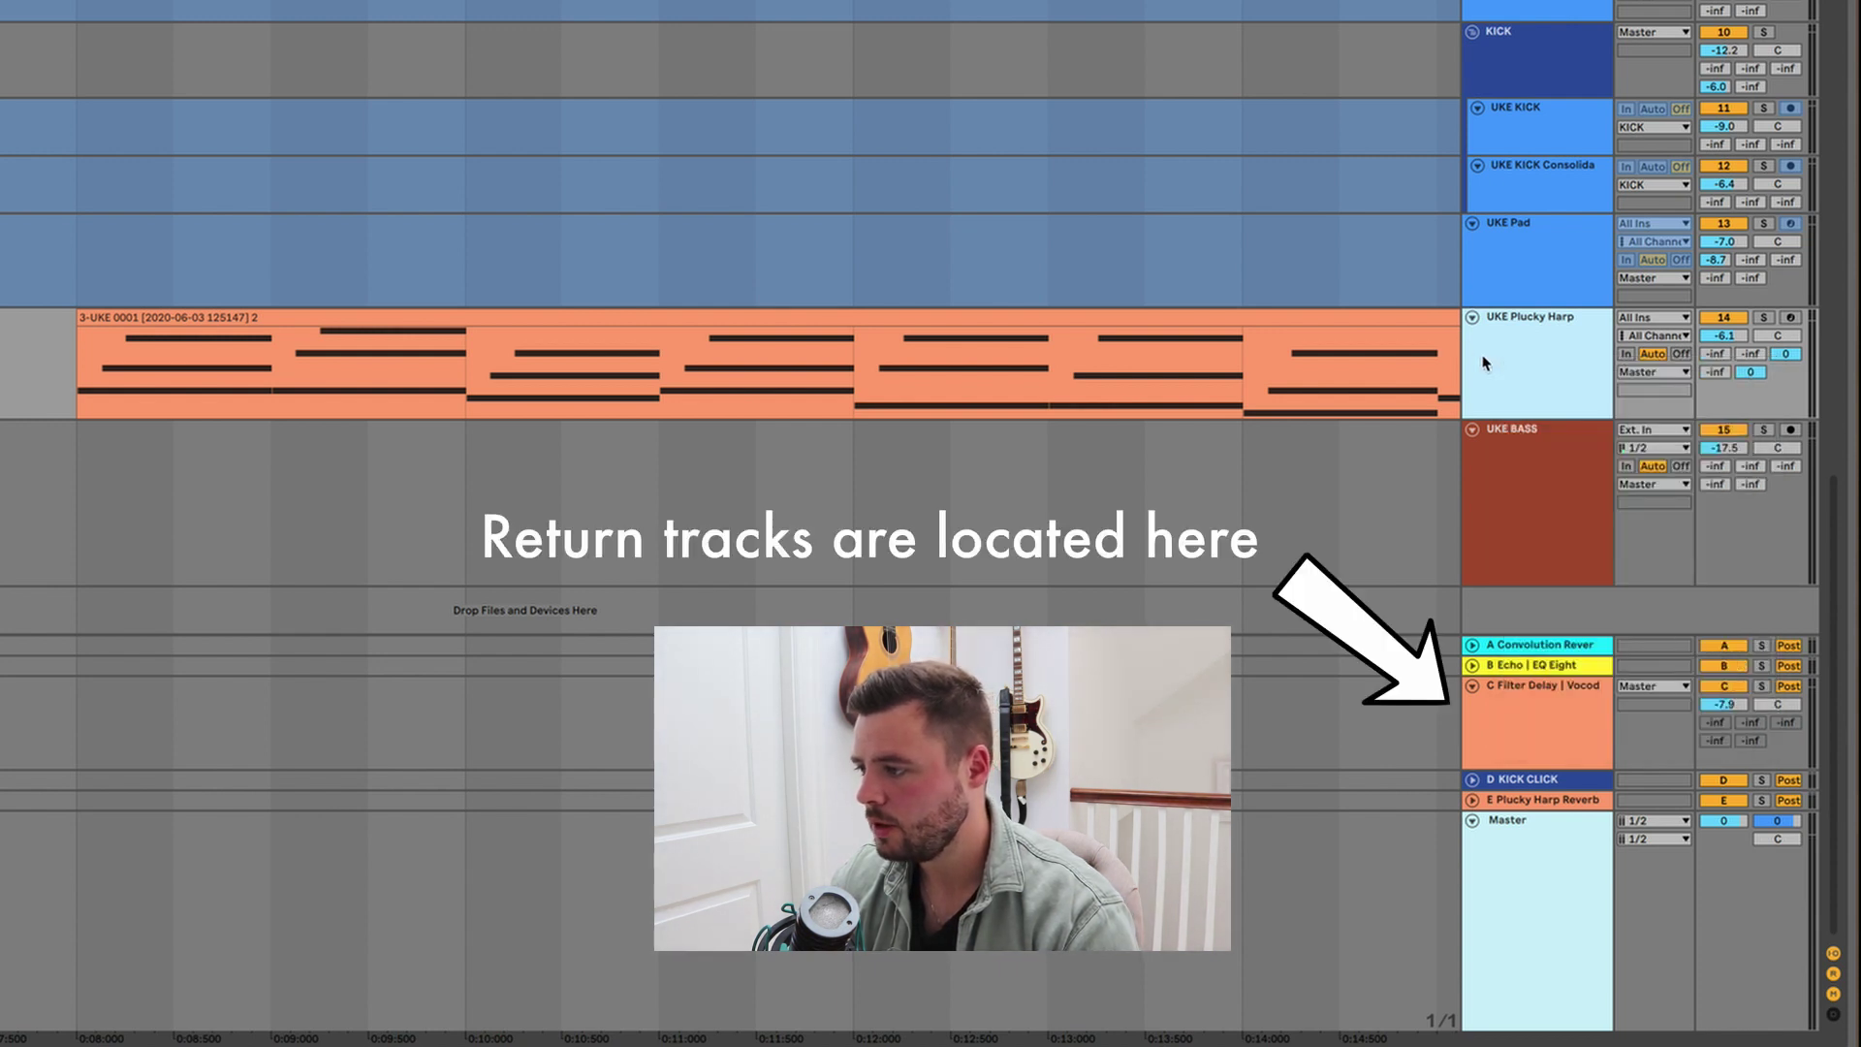
Bypass the Vocoder, Reverb, Chorus and last effect on the C Filter Delay return track, keeping only Filter Delay active
{"action": "left_click", "coordinate": [1481, 696]}
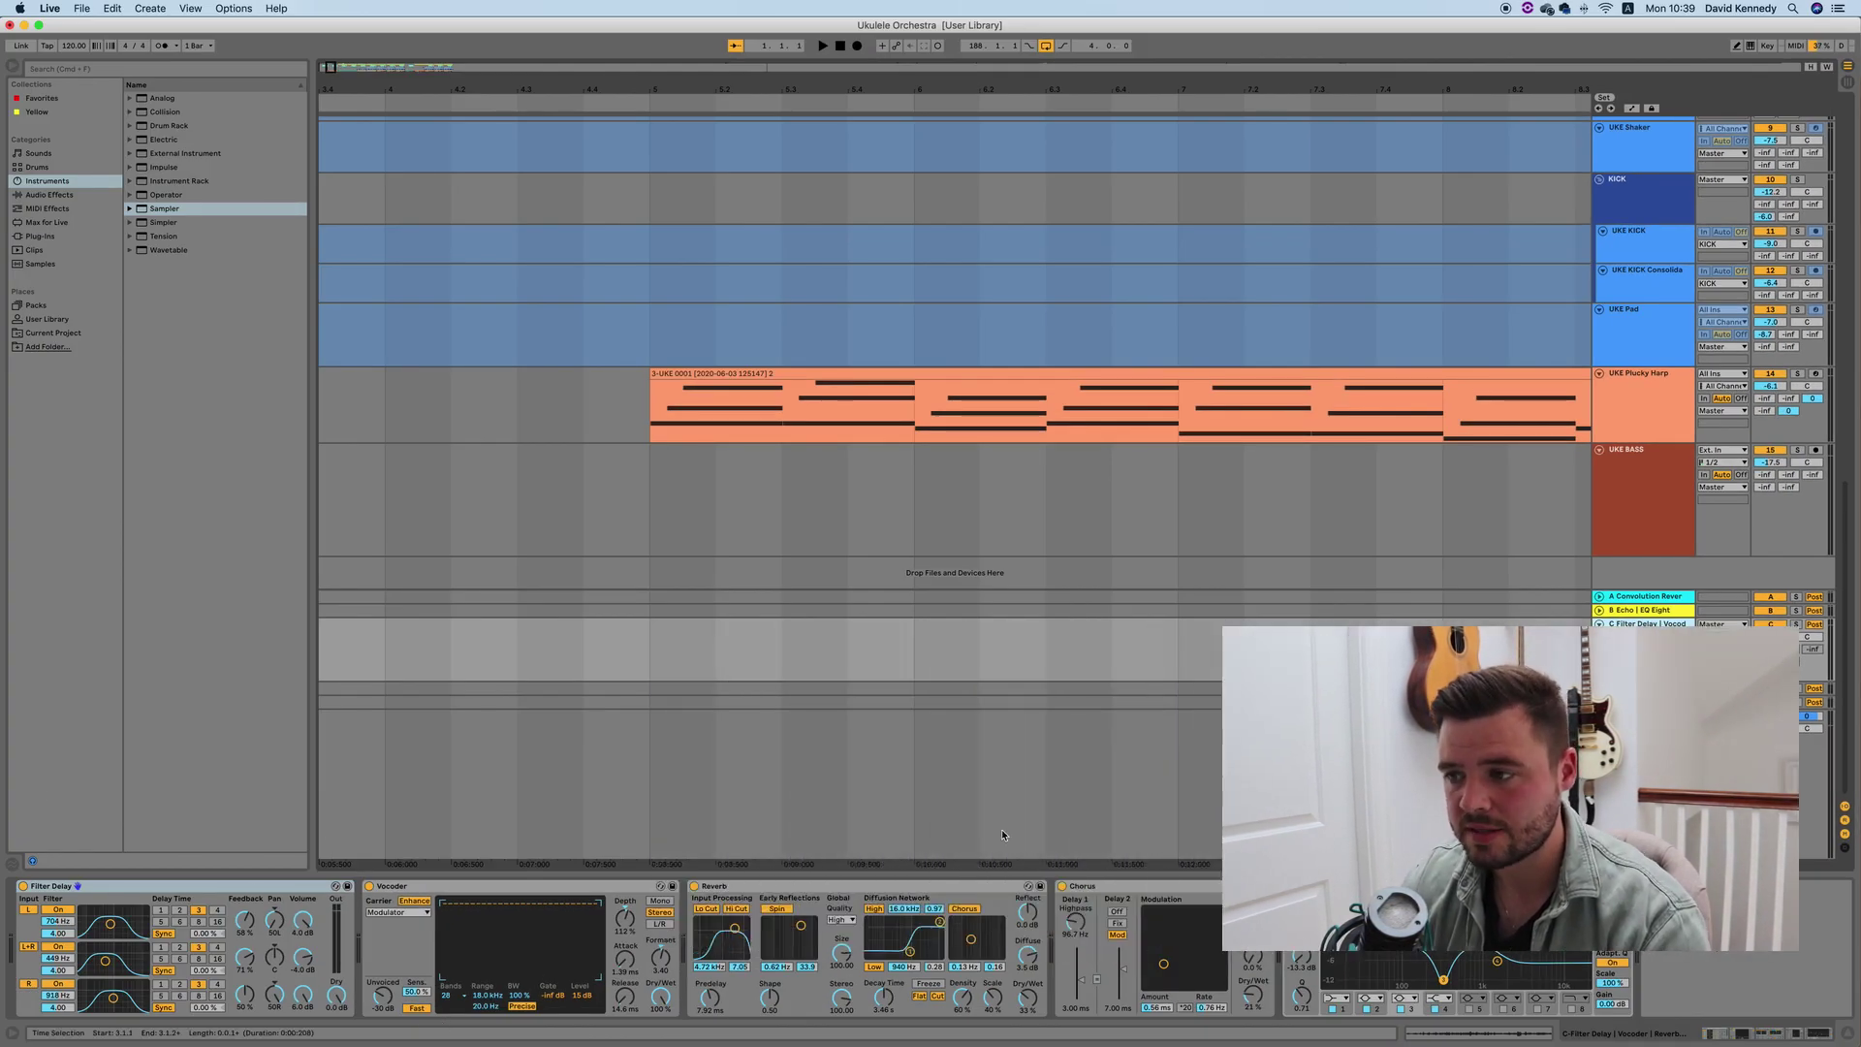
{"action": "left_click", "coordinate": [847, 431]}
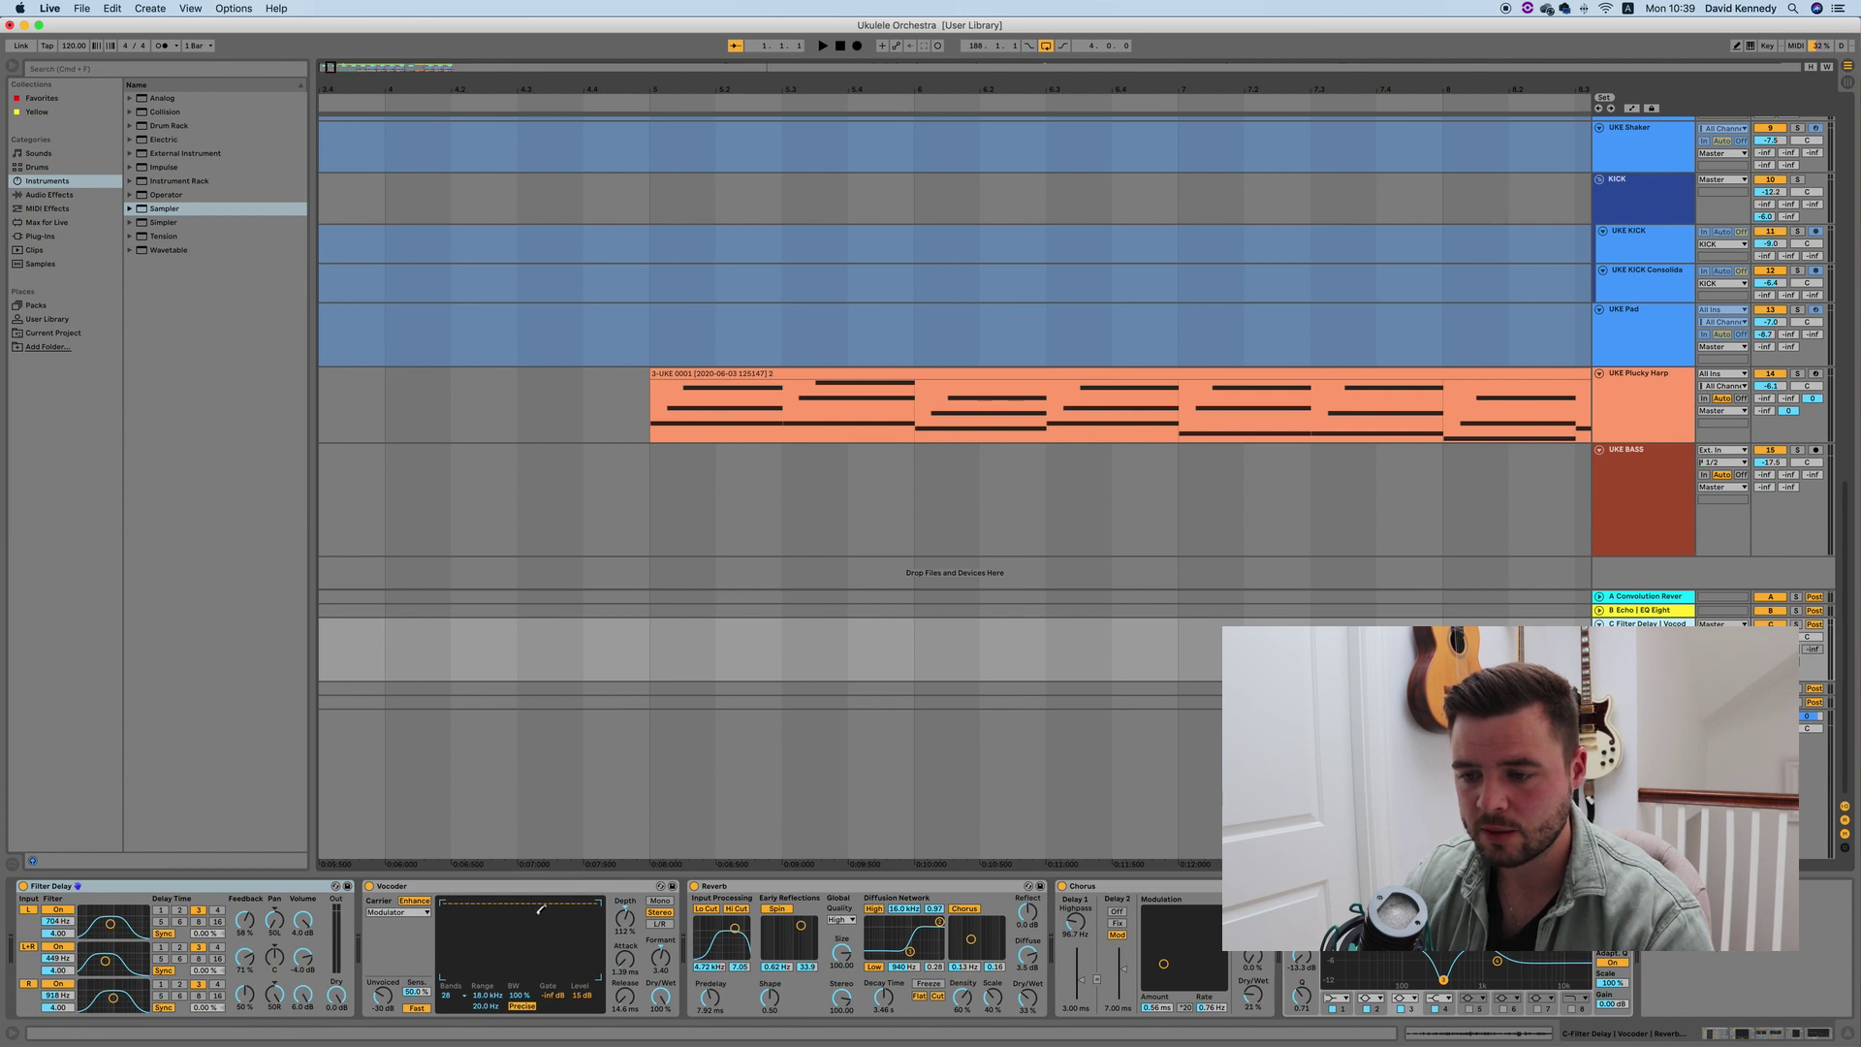
{"action": "left_click", "coordinate": [368, 887]}
{"action": "left_click", "coordinate": [694, 886]}
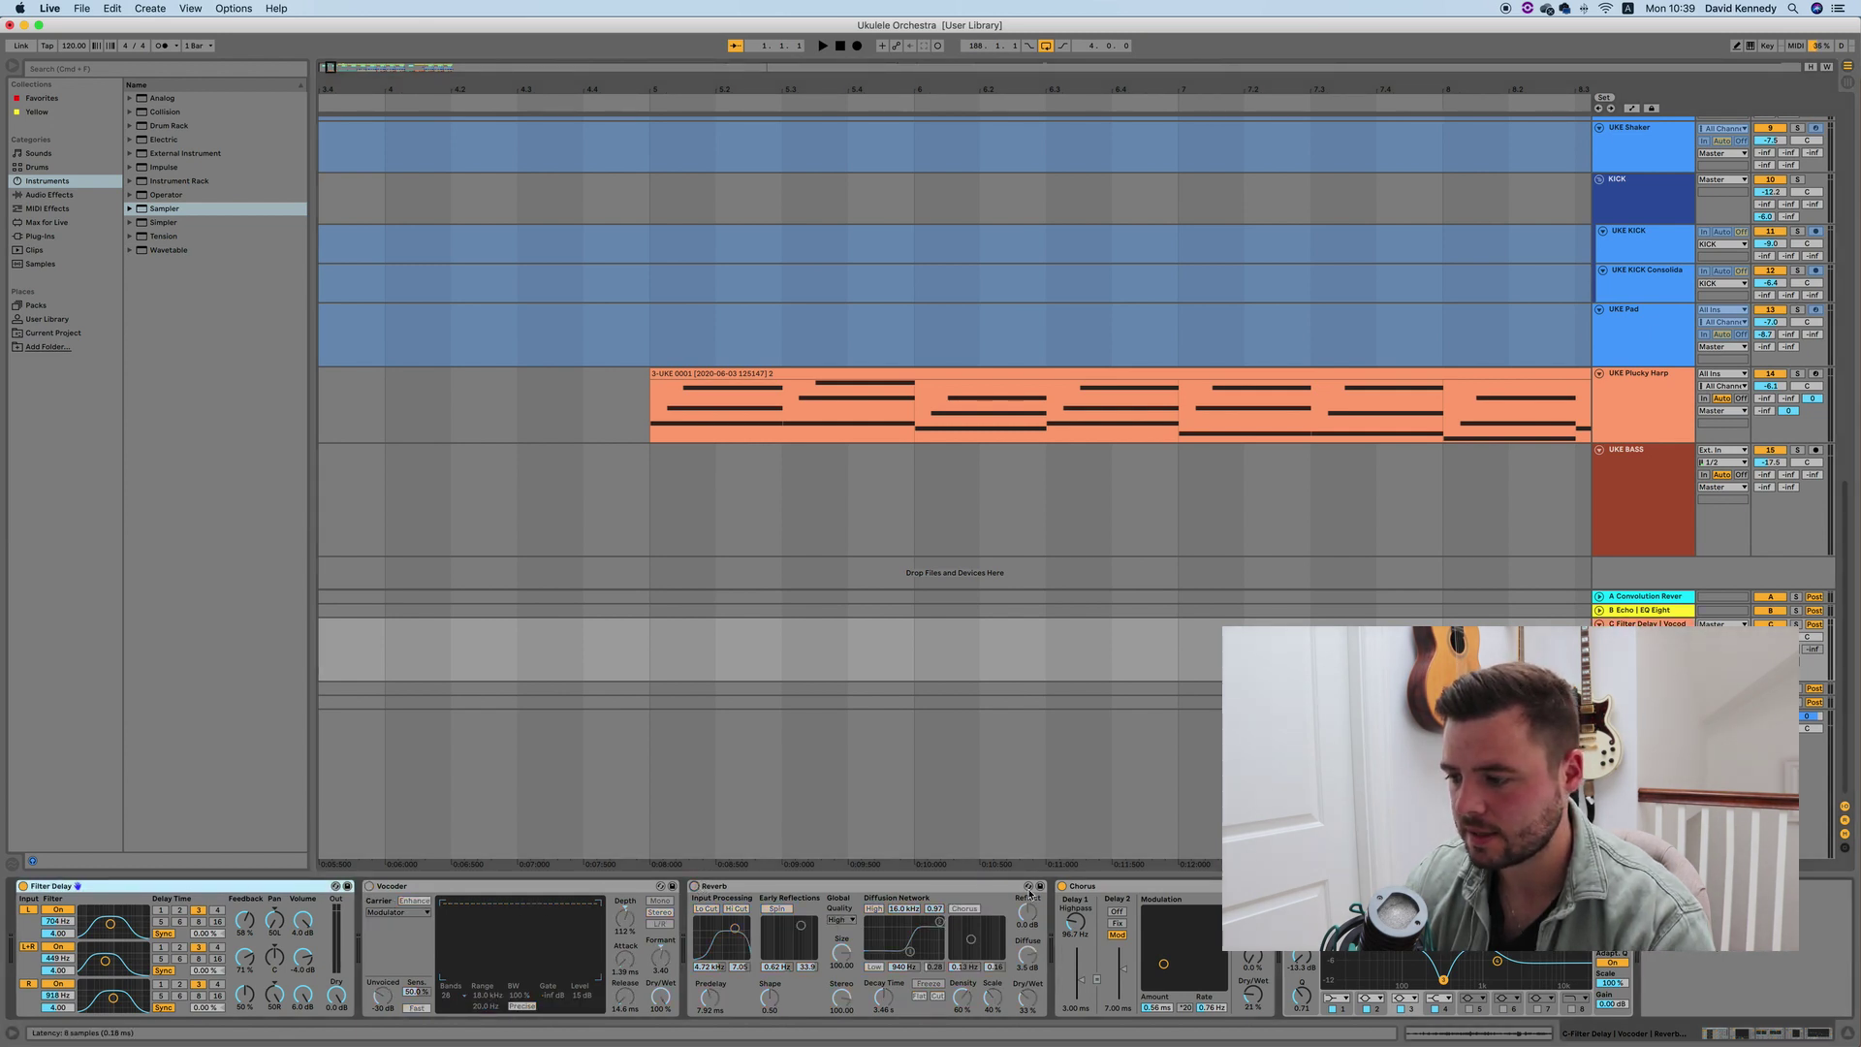
{"action": "left_click", "coordinate": [1290, 886]}
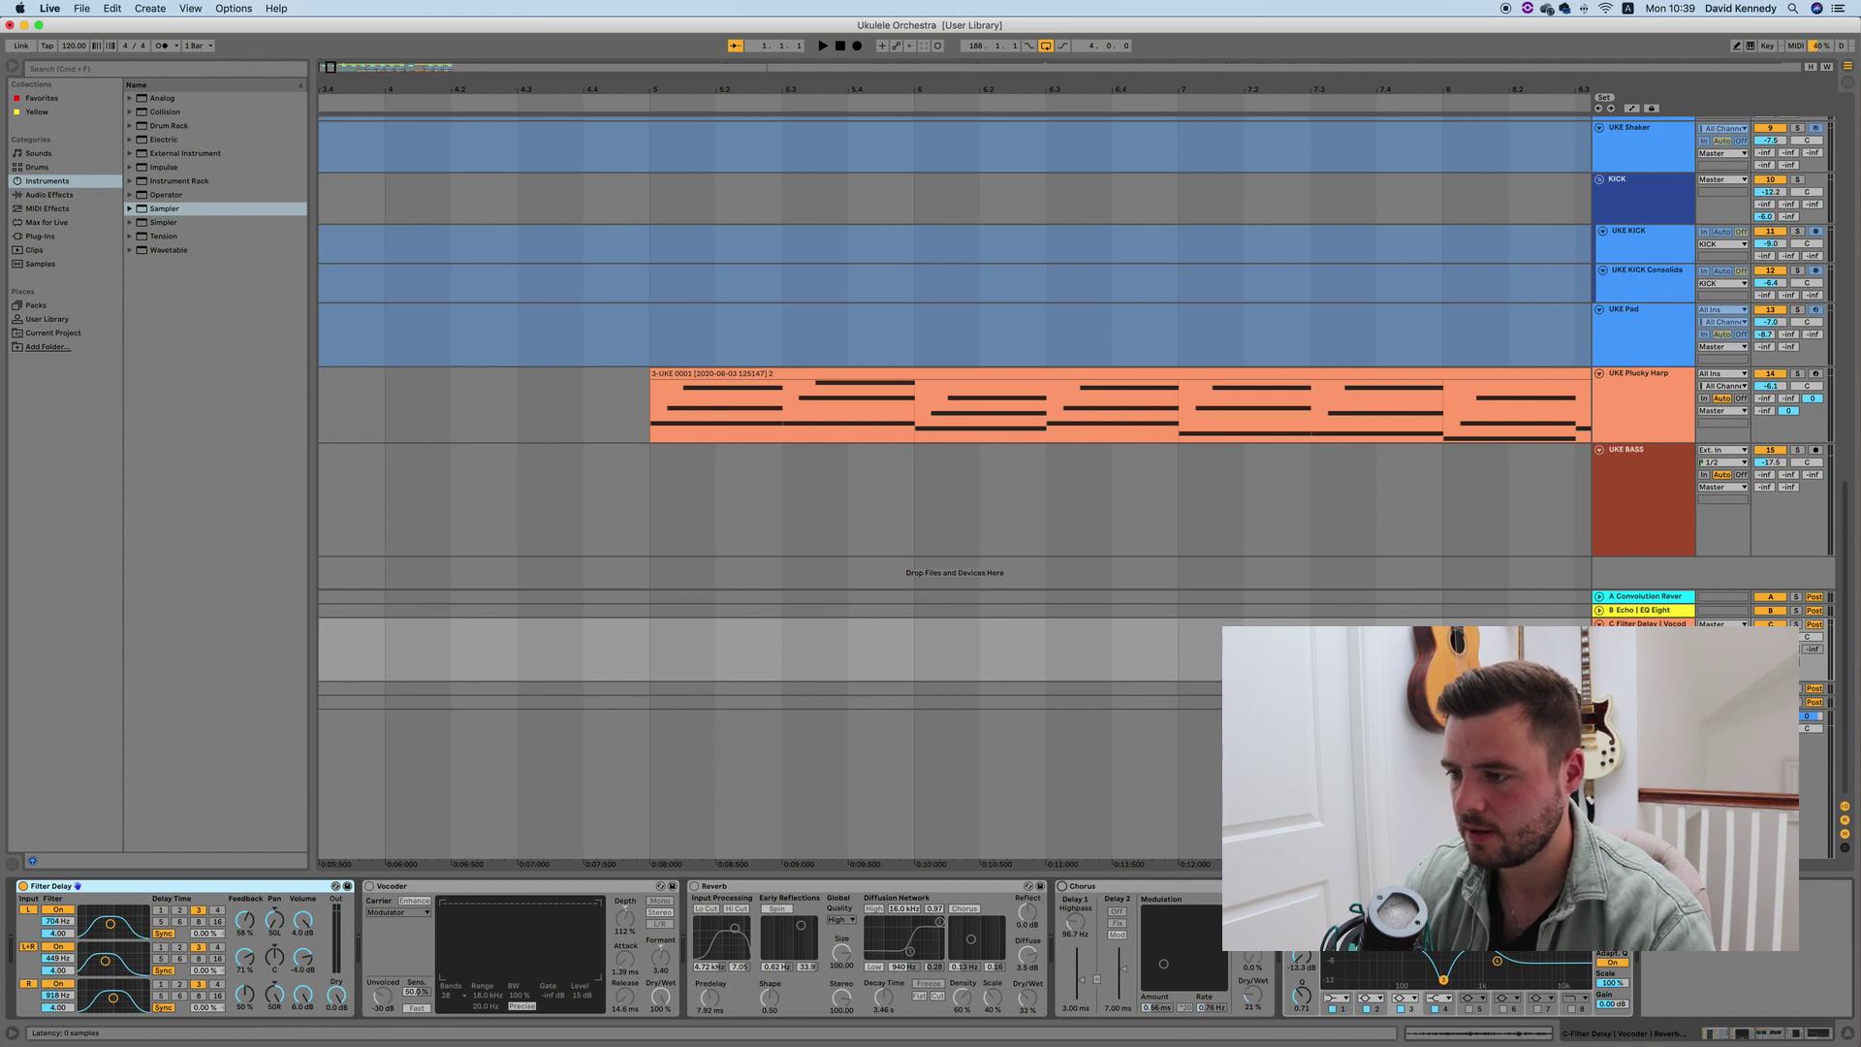
Solo and play the UKE Plucky Harp clip through the C Filter Delay return, with its send C set to 0
{"action": "left_click", "coordinate": [759, 376]}
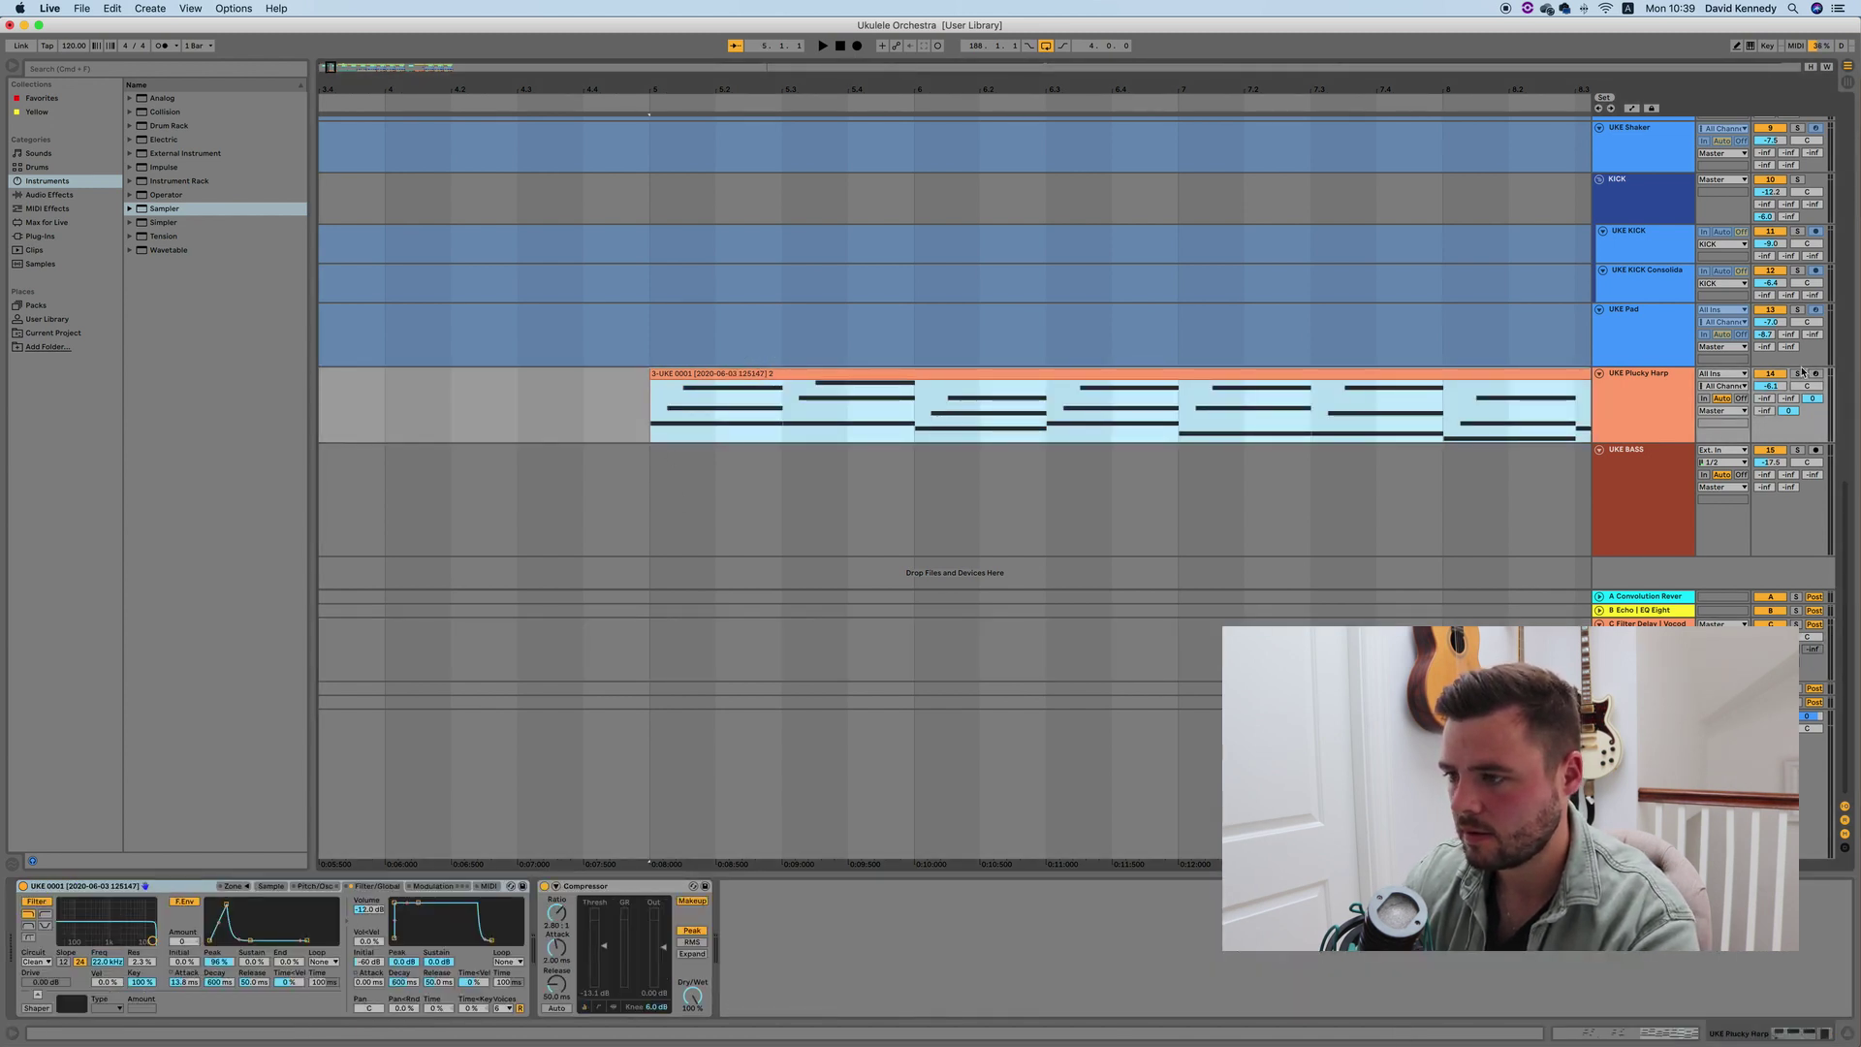
{"action": "left_click", "coordinate": [1797, 373]}
{"action": "key", "text": "space"}
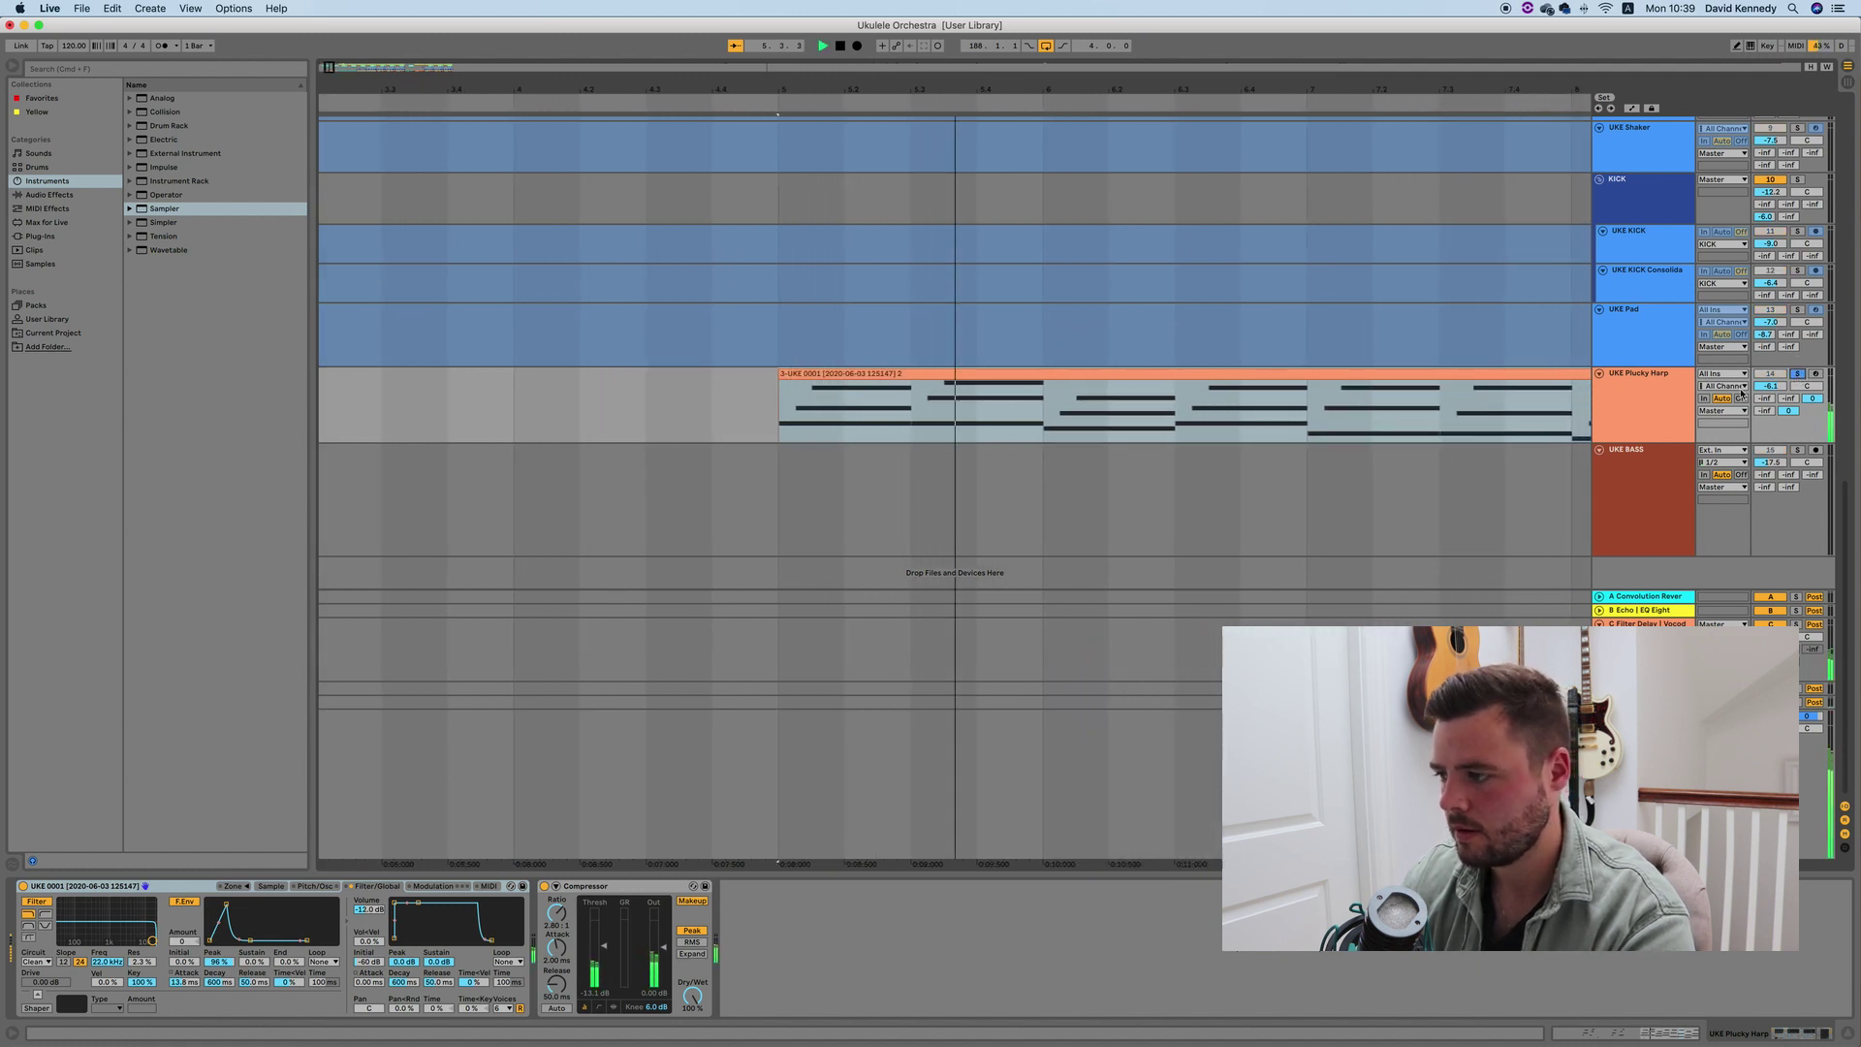
{"action": "left_click", "coordinate": [1645, 635]}
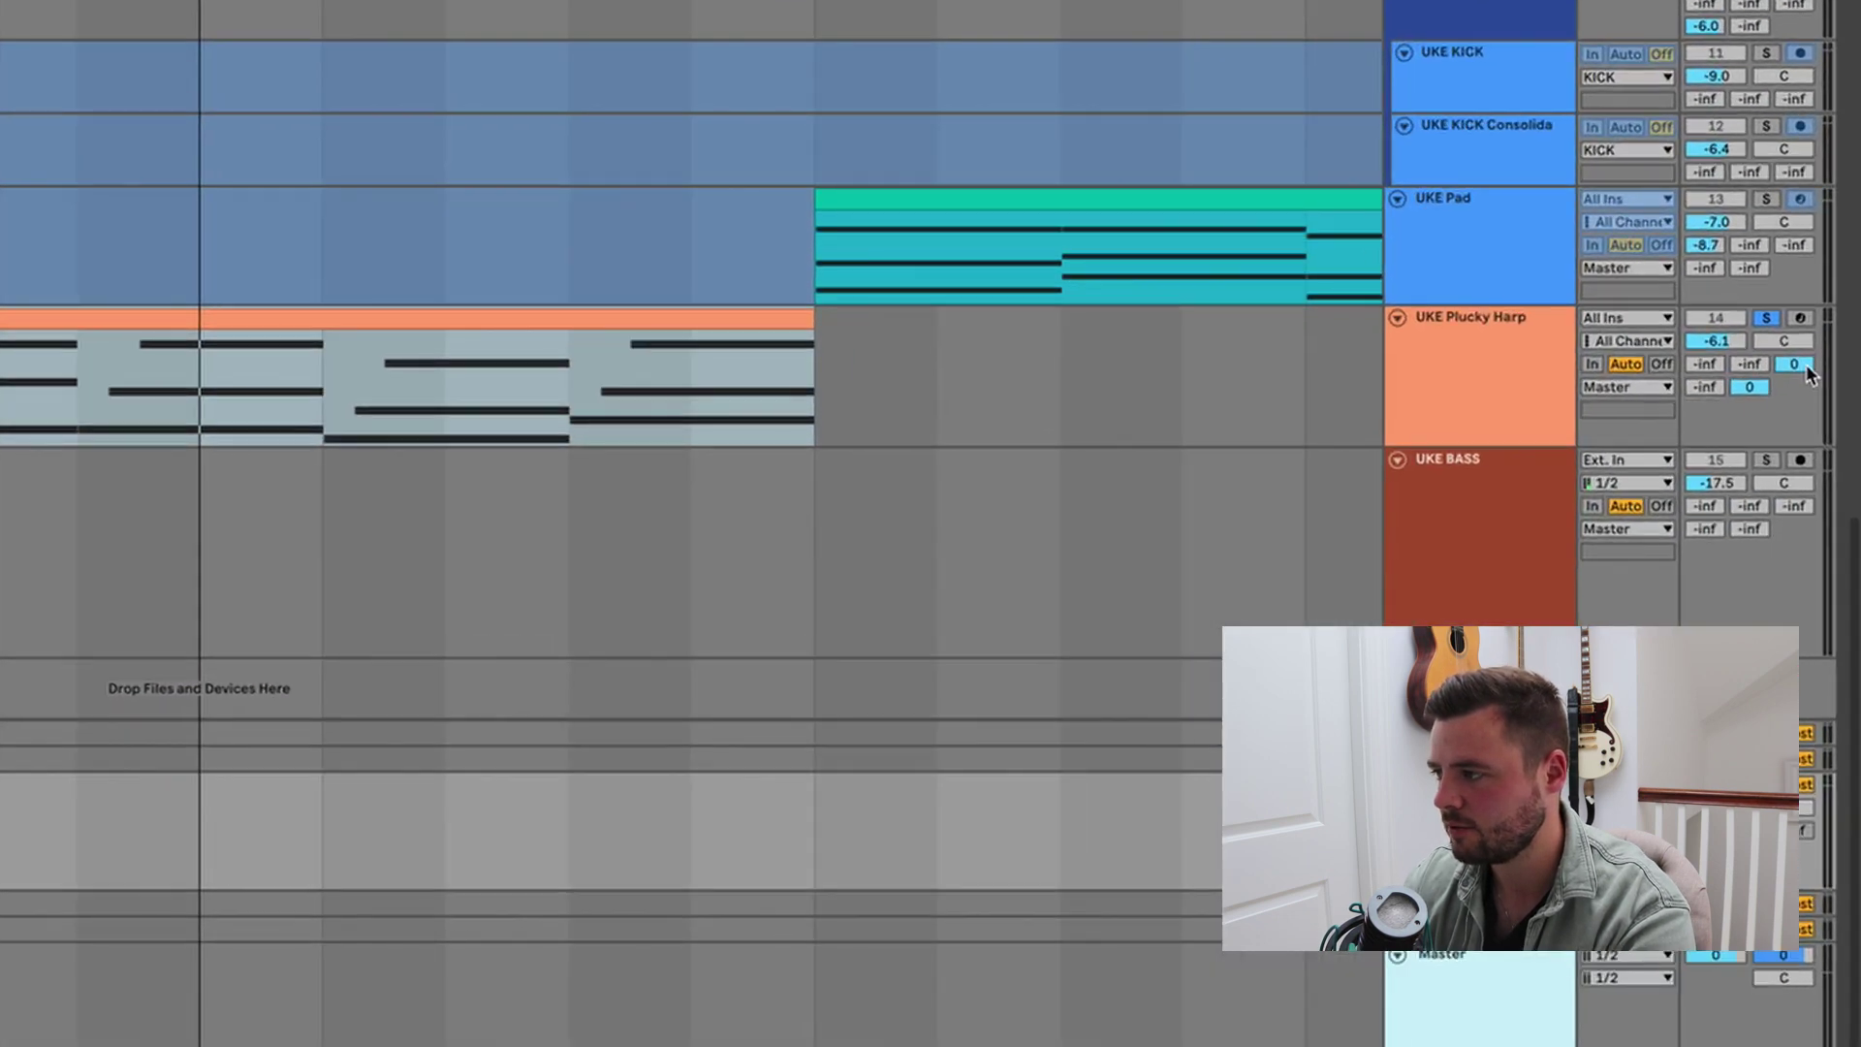
{"action": "left_click_drag", "start_coordinate": [1794, 364], "coordinate": [1794, 329]}
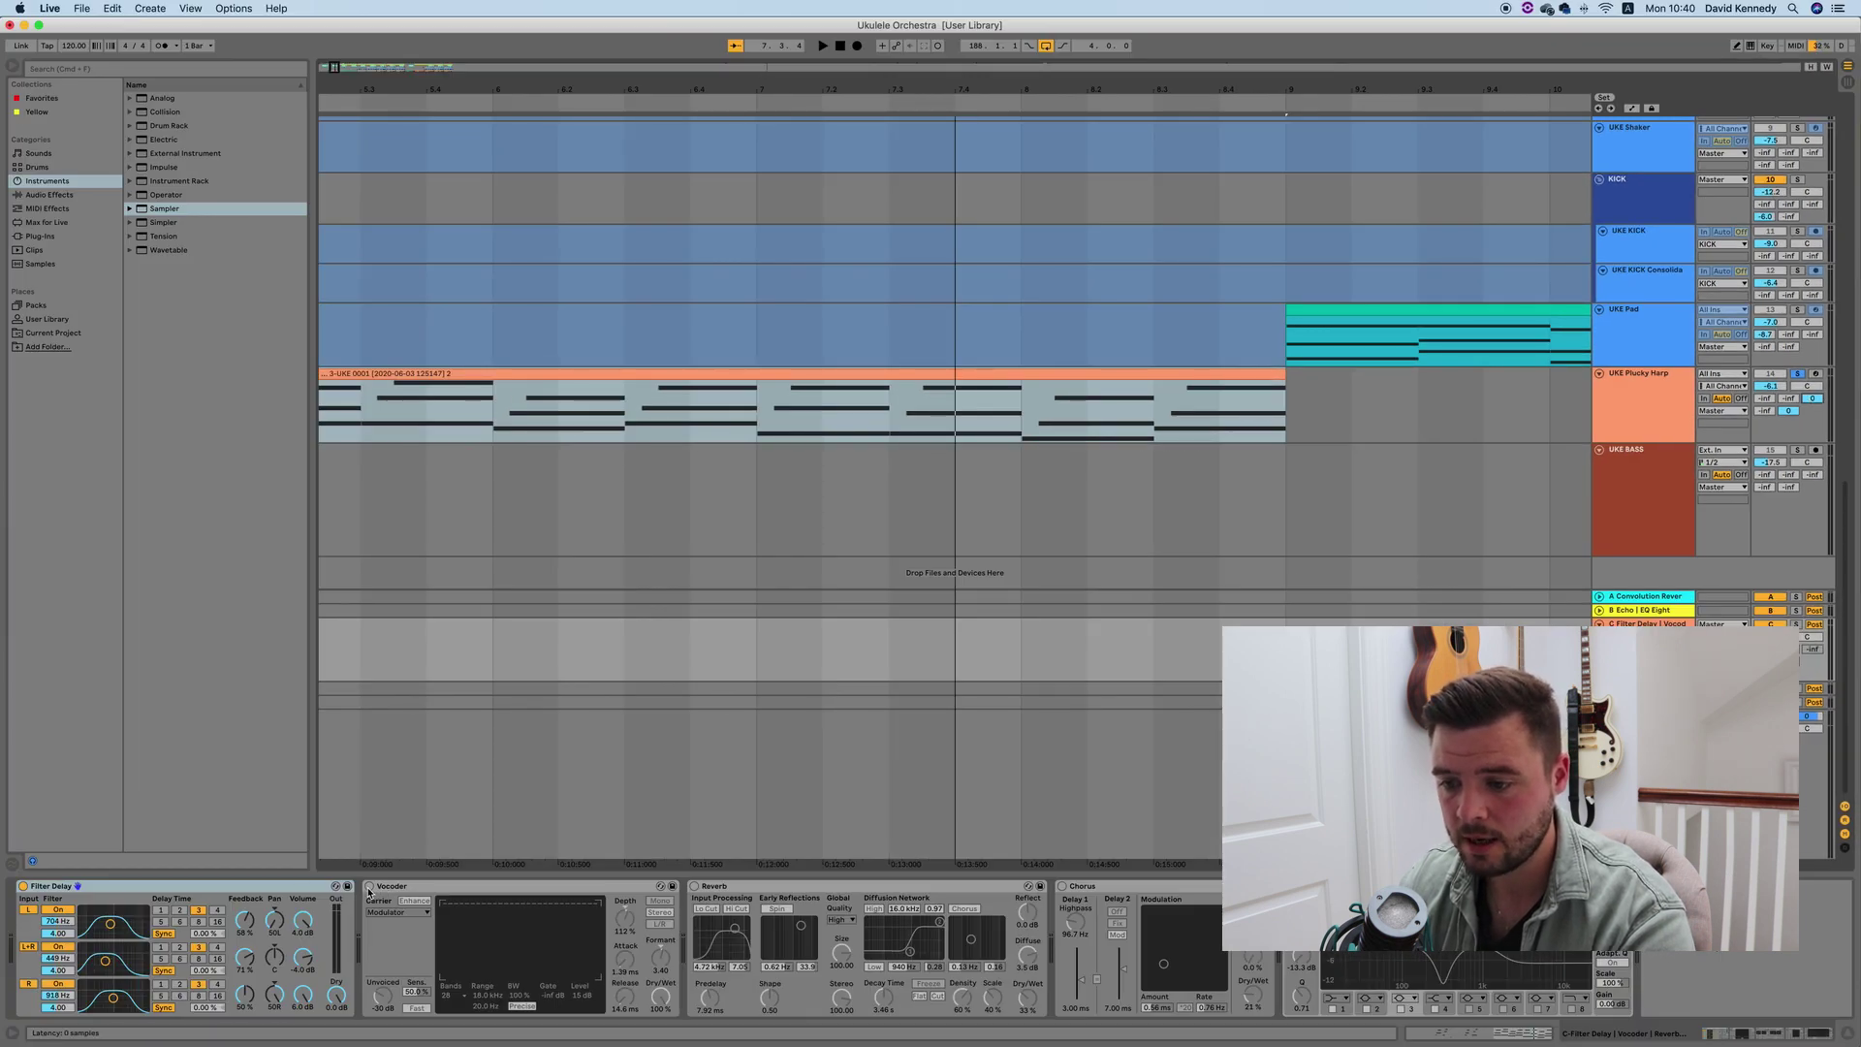
Re-enable the Vocoder on the C Filter Delay return, keep its carrier on Modulator, and play the harp clip through it
{"action": "left_click", "coordinate": [370, 886]}
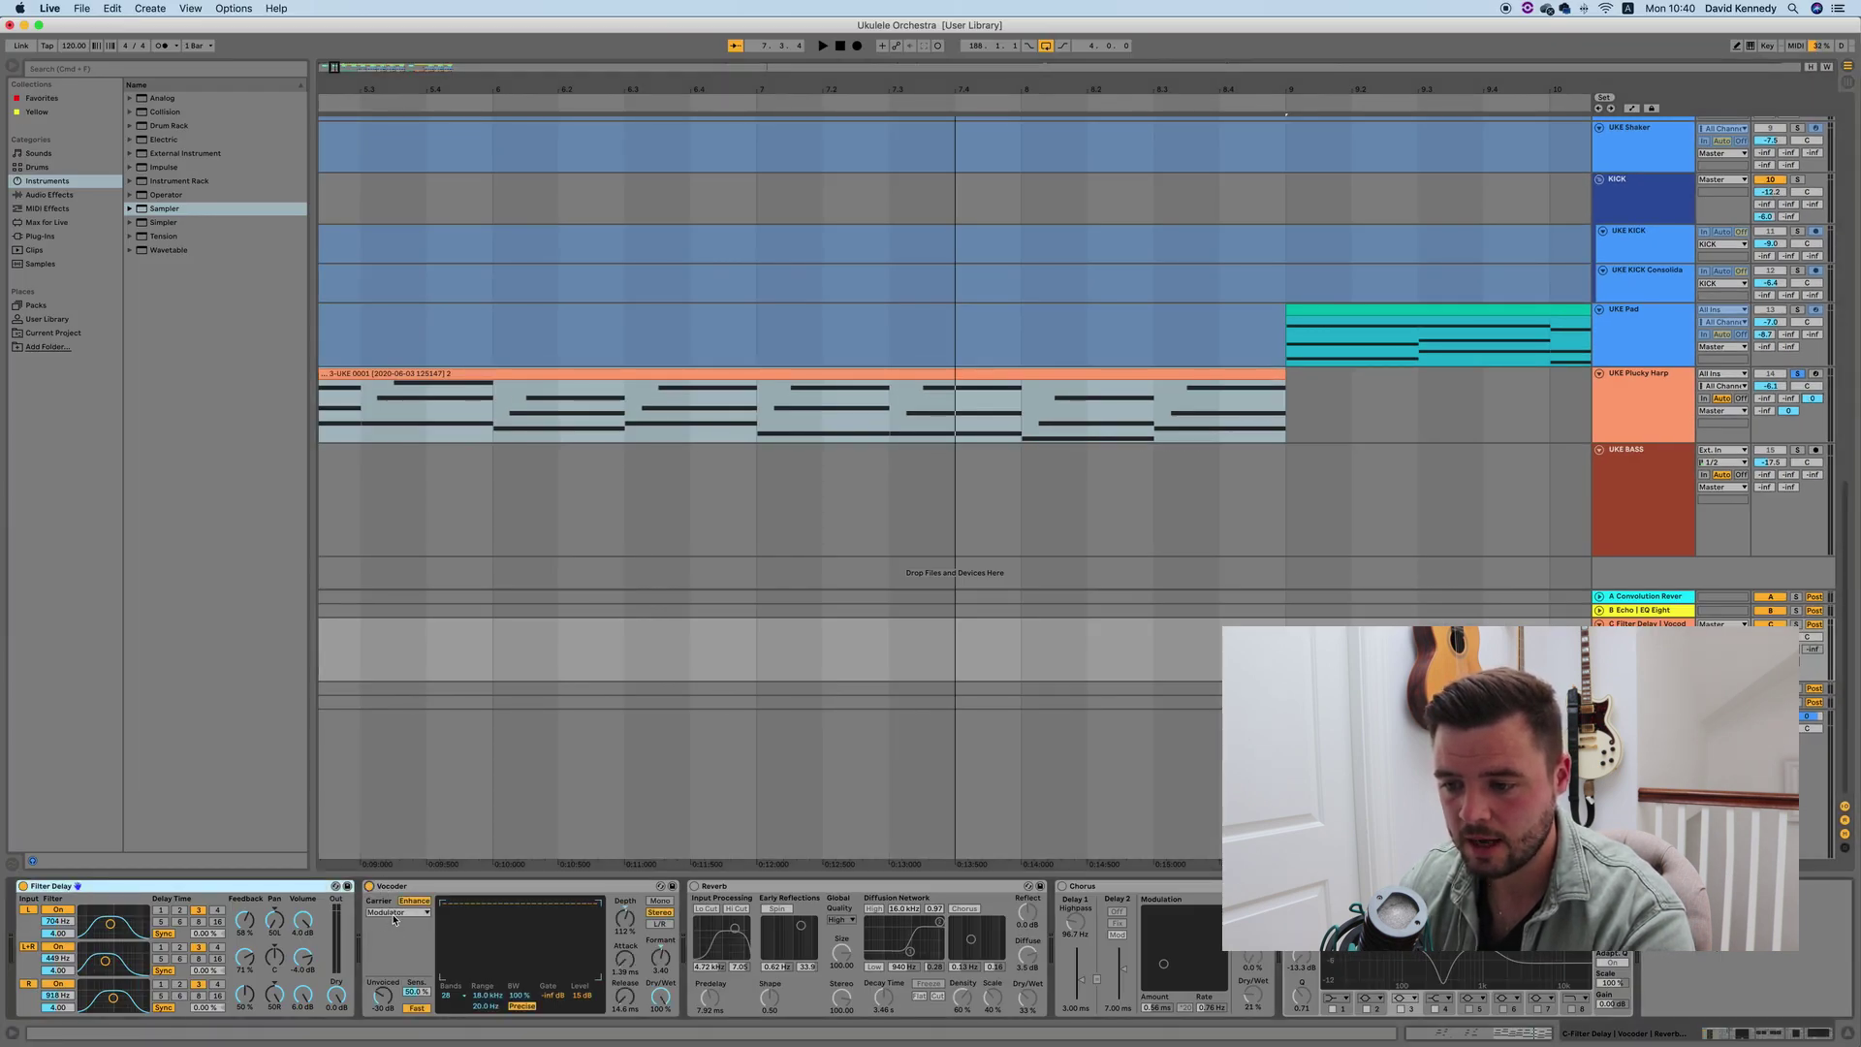
{"action": "left_click", "coordinate": [395, 913]}
{"action": "left_click", "coordinate": [415, 913]}
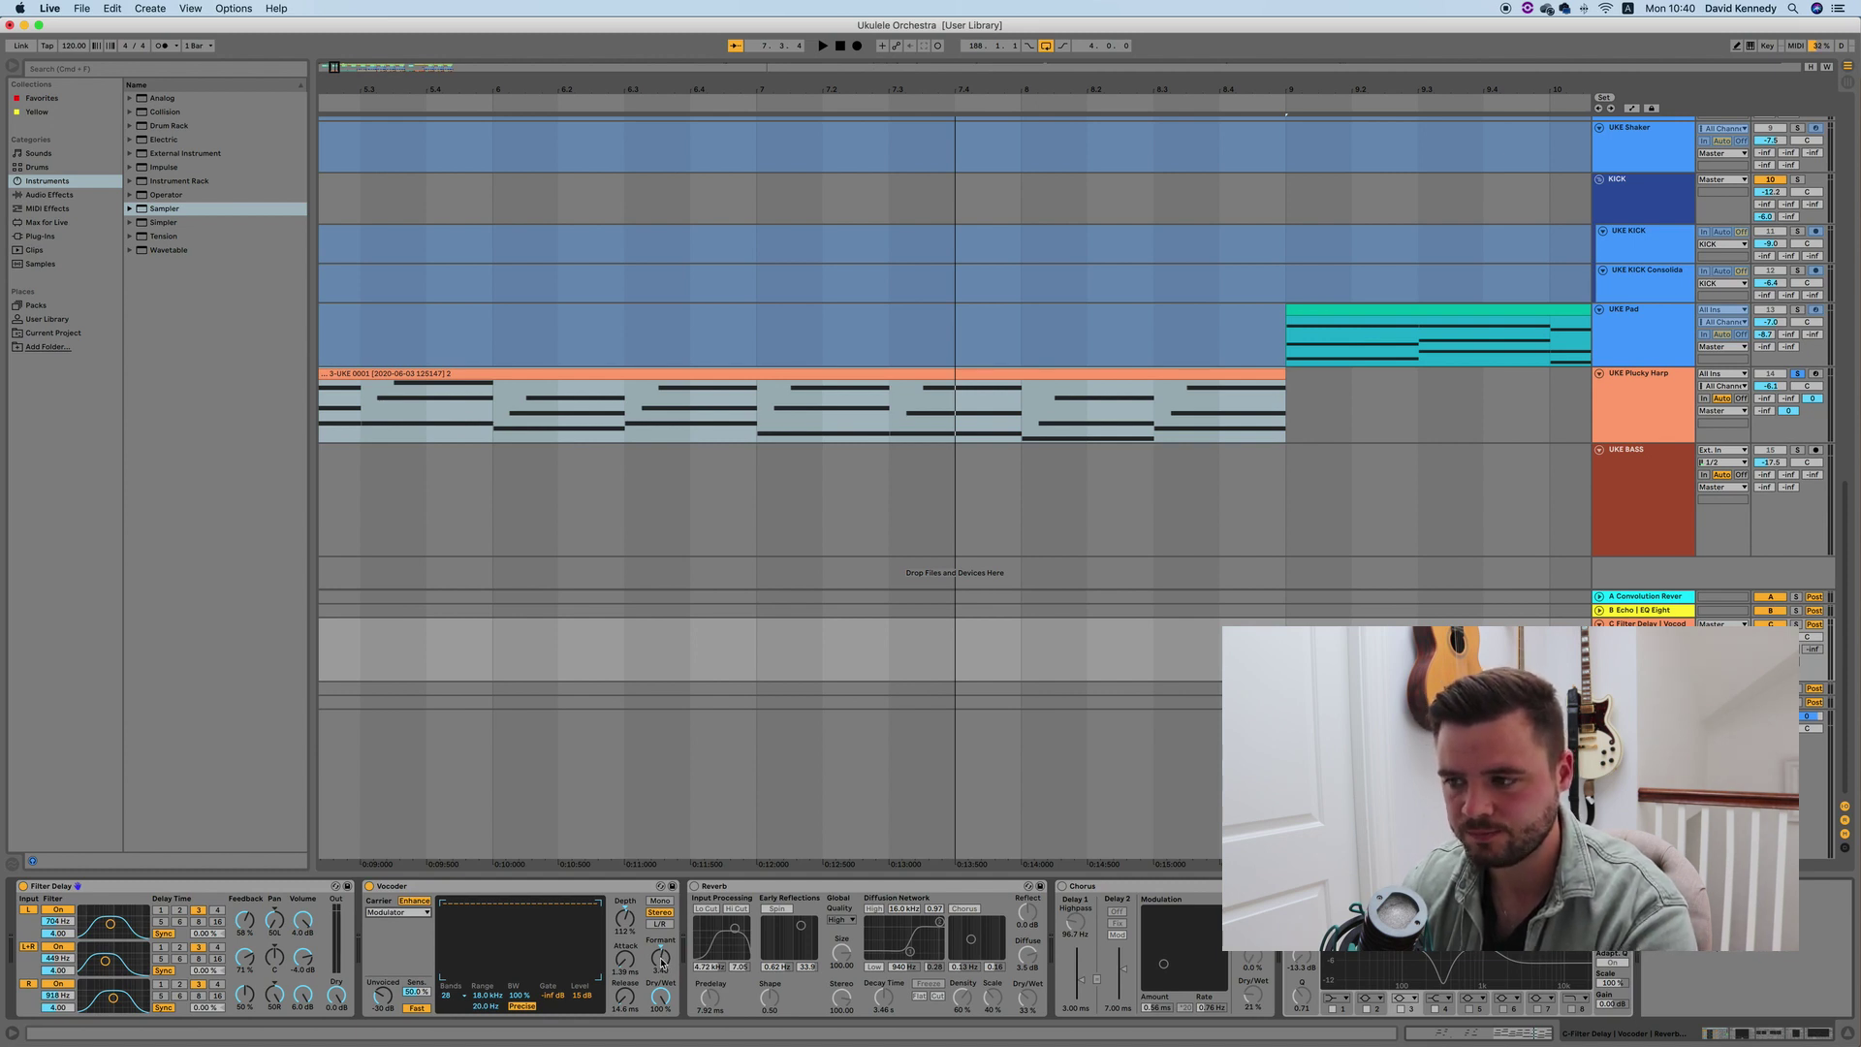
{"action": "key", "text": "space"}
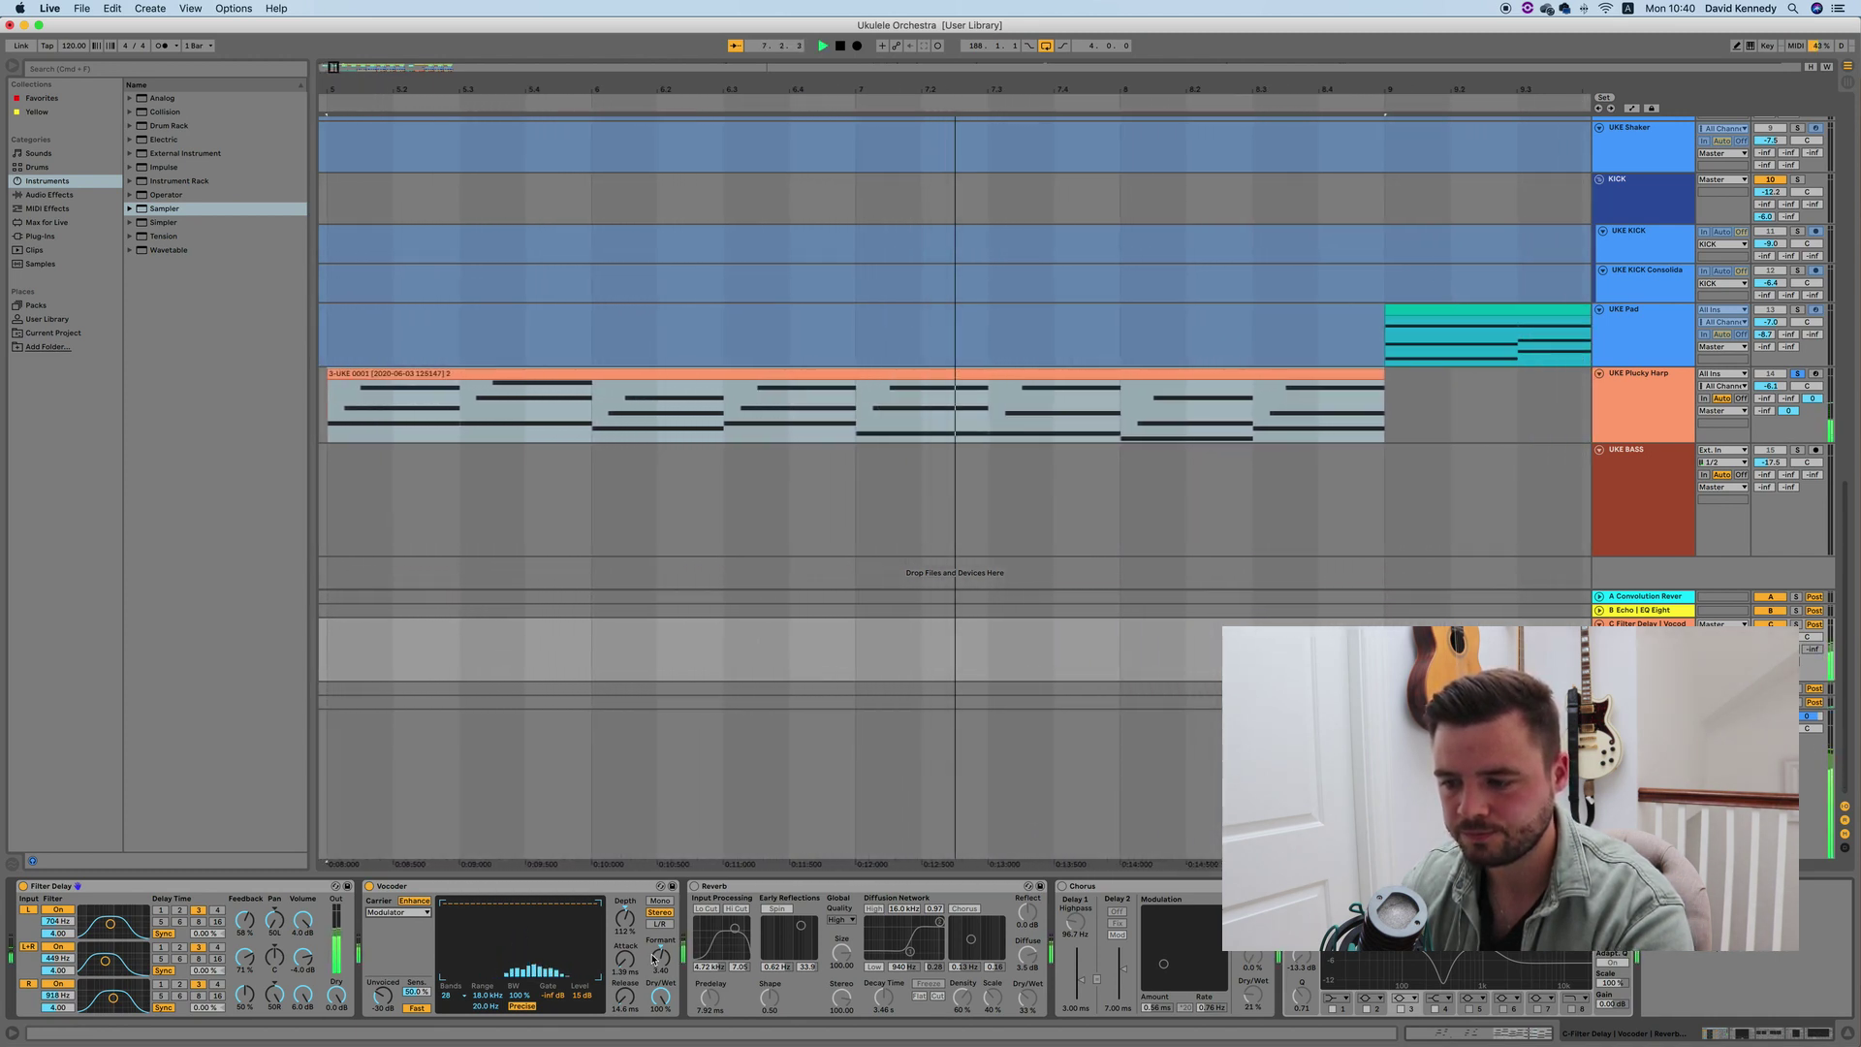
{"action": "key", "text": "space"}
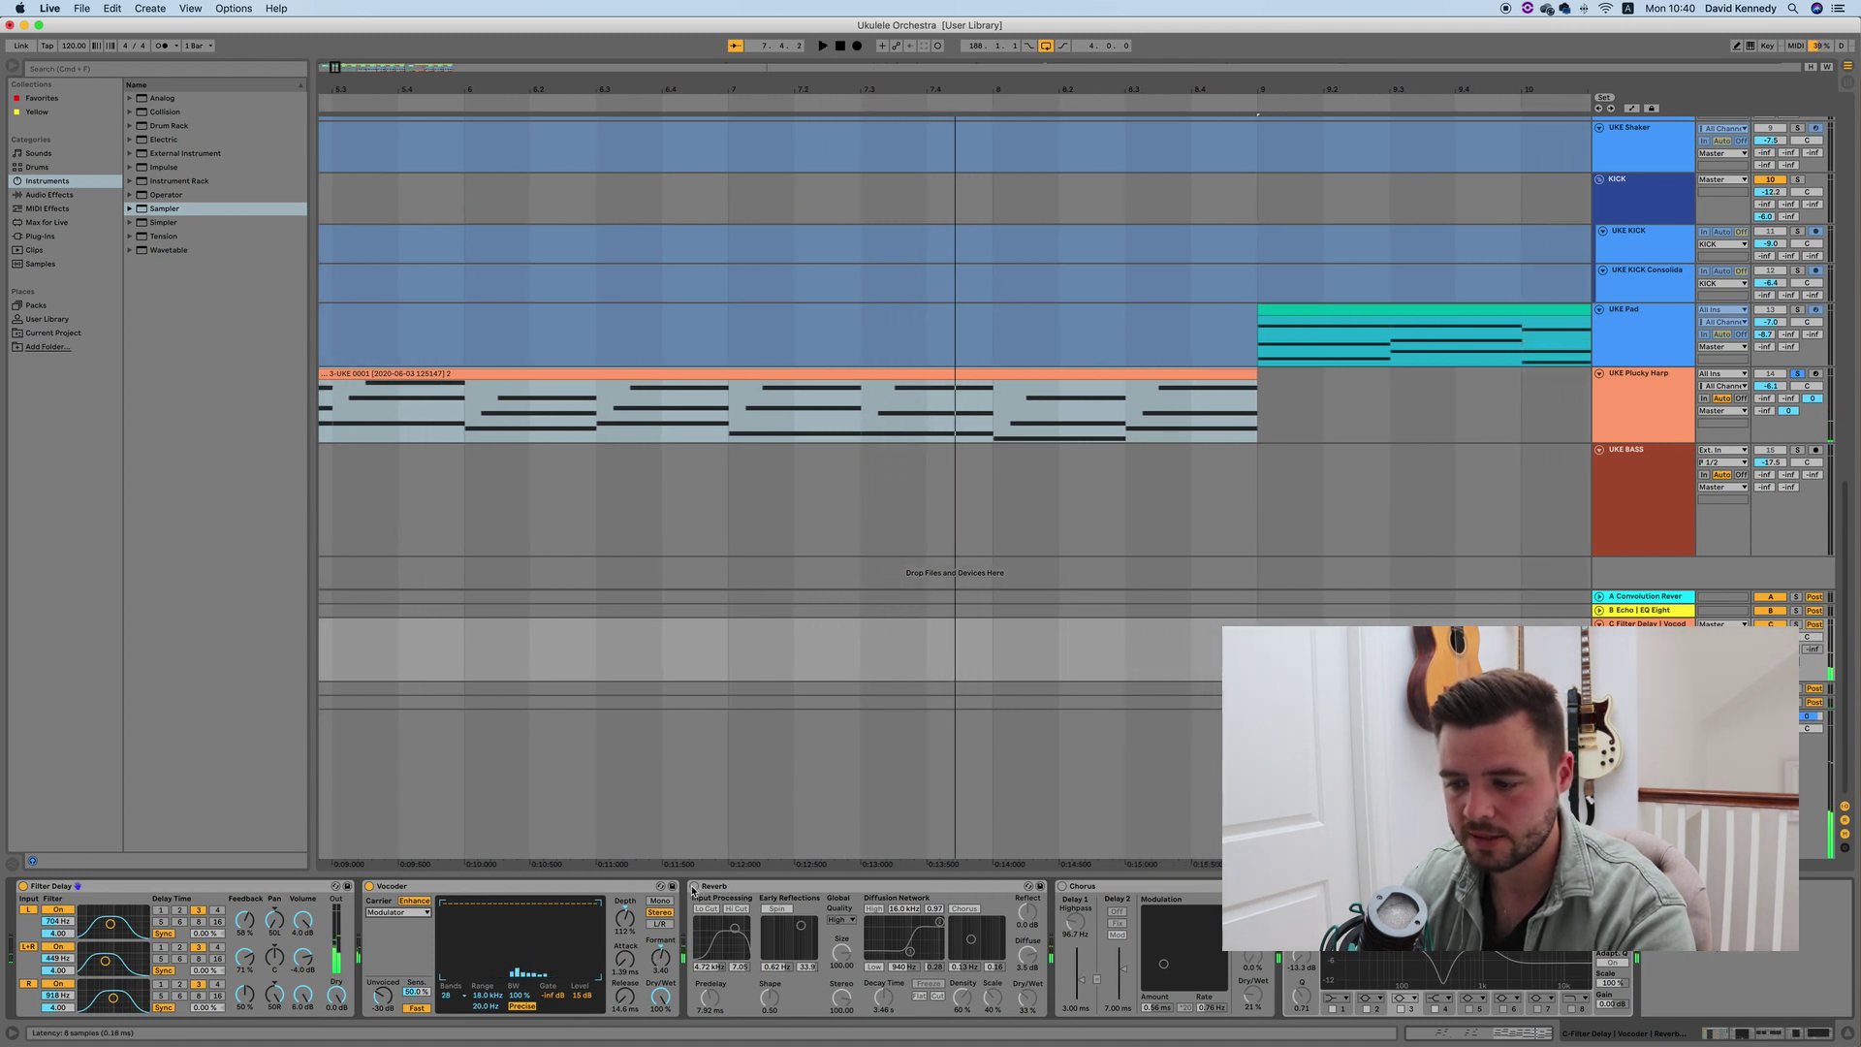
Re-enable the Reverb after the Vocoder on the C return track and play the plucky harp through it
{"action": "left_click", "coordinate": [695, 887]}
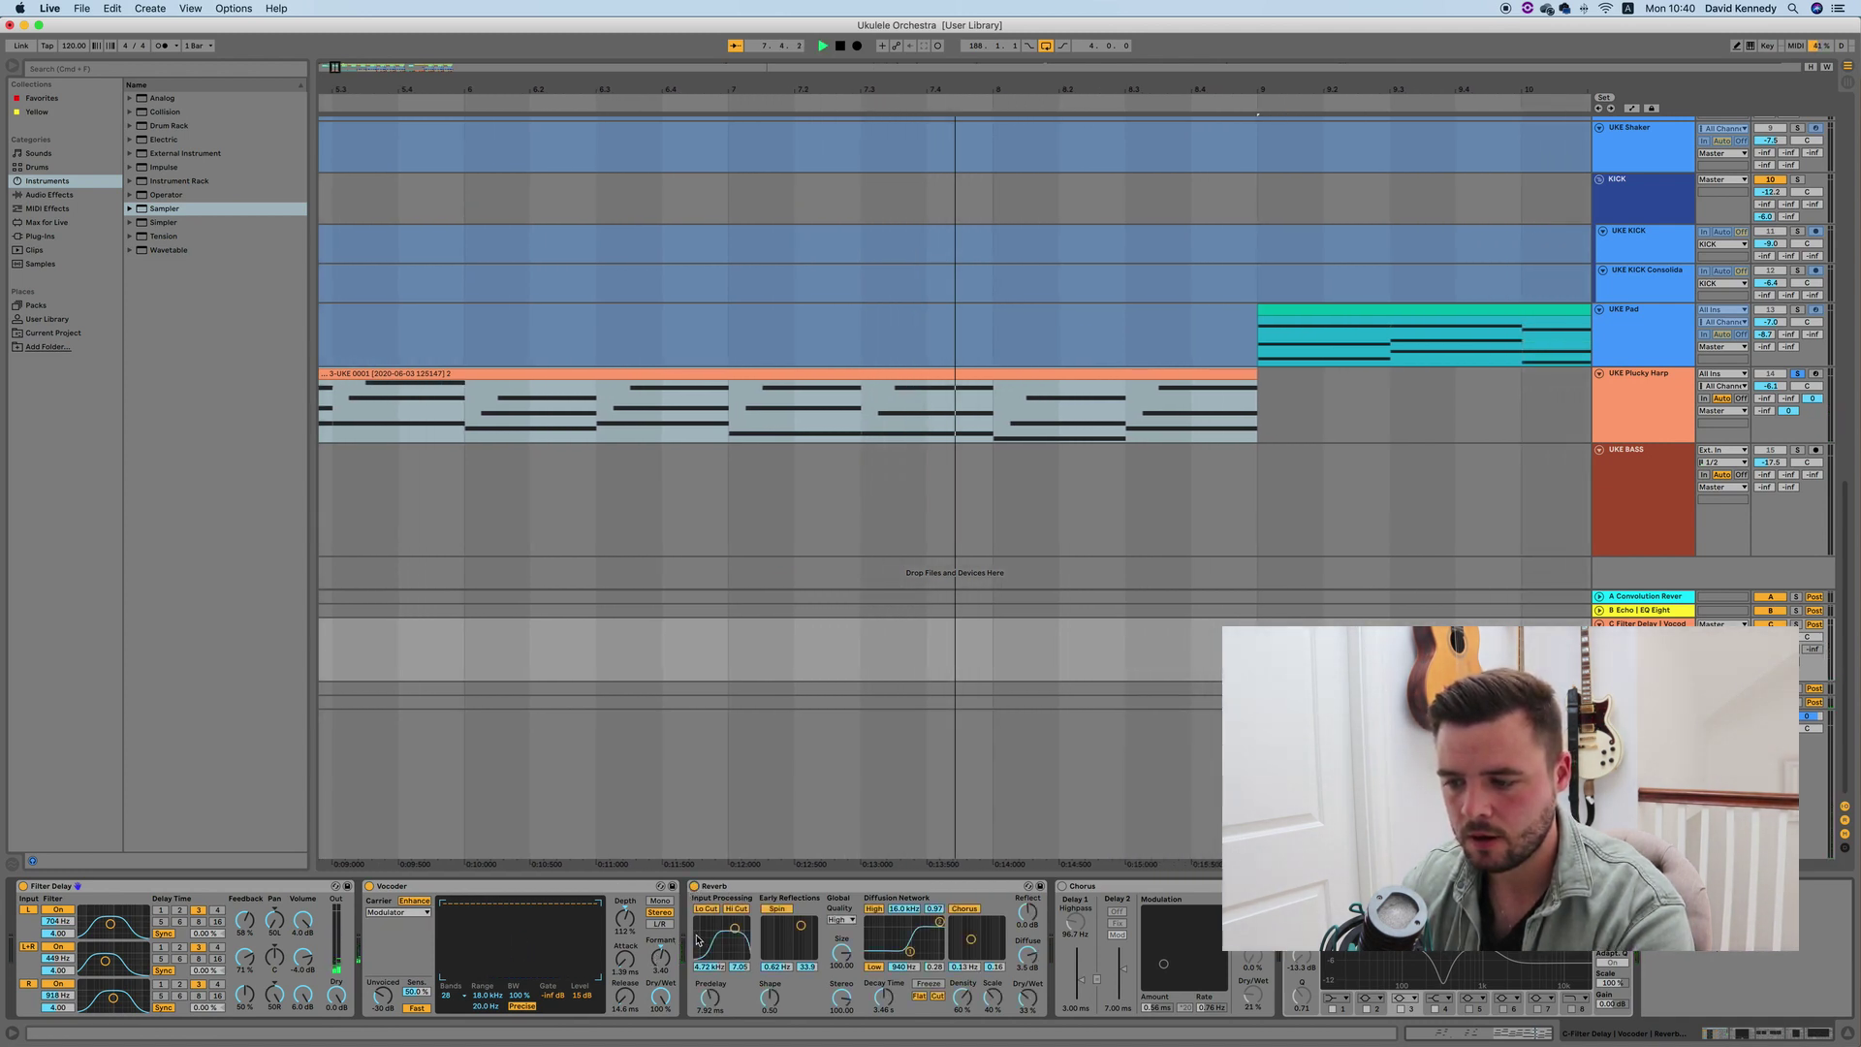
{"action": "key", "text": "space"}
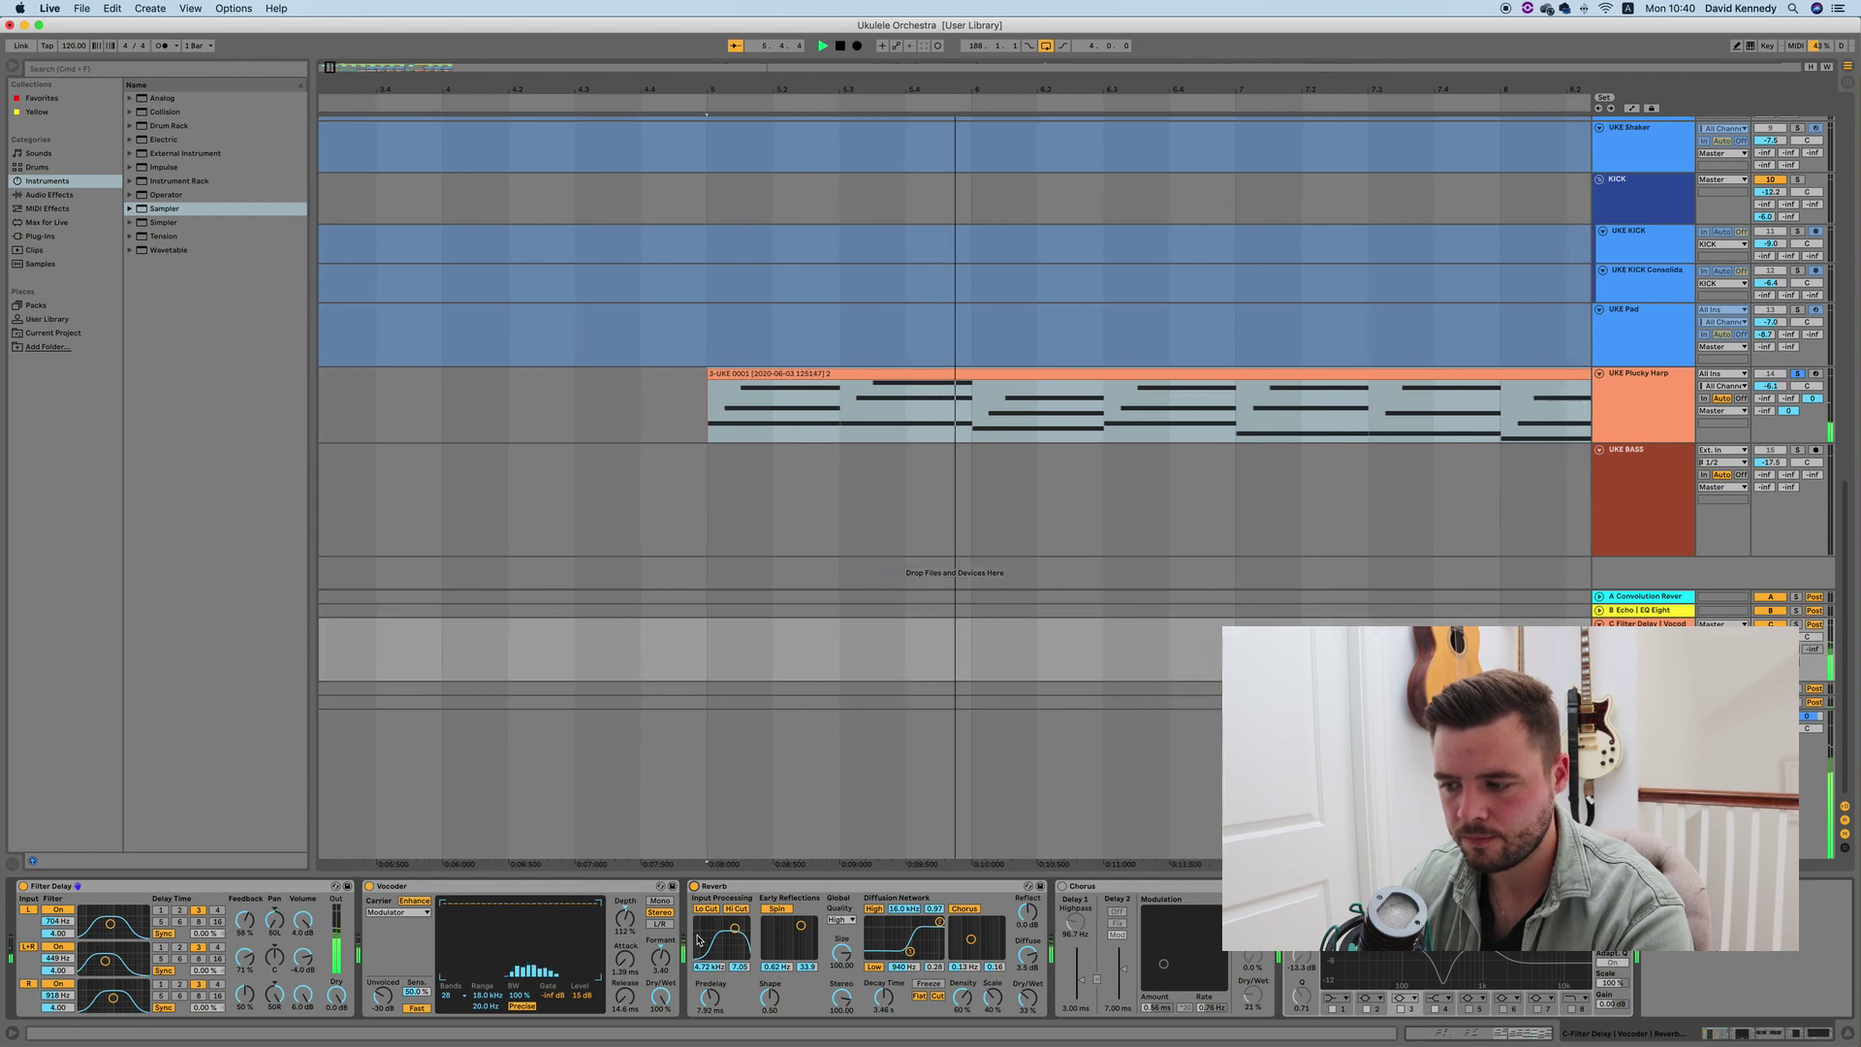
{"action": "key", "text": "space"}
Re-enable the Chorus and EQ Eight on the C return track, playing the harp clip to hear each addition
{"action": "left_click", "coordinate": [1063, 887]}
{"action": "key", "text": "space"}
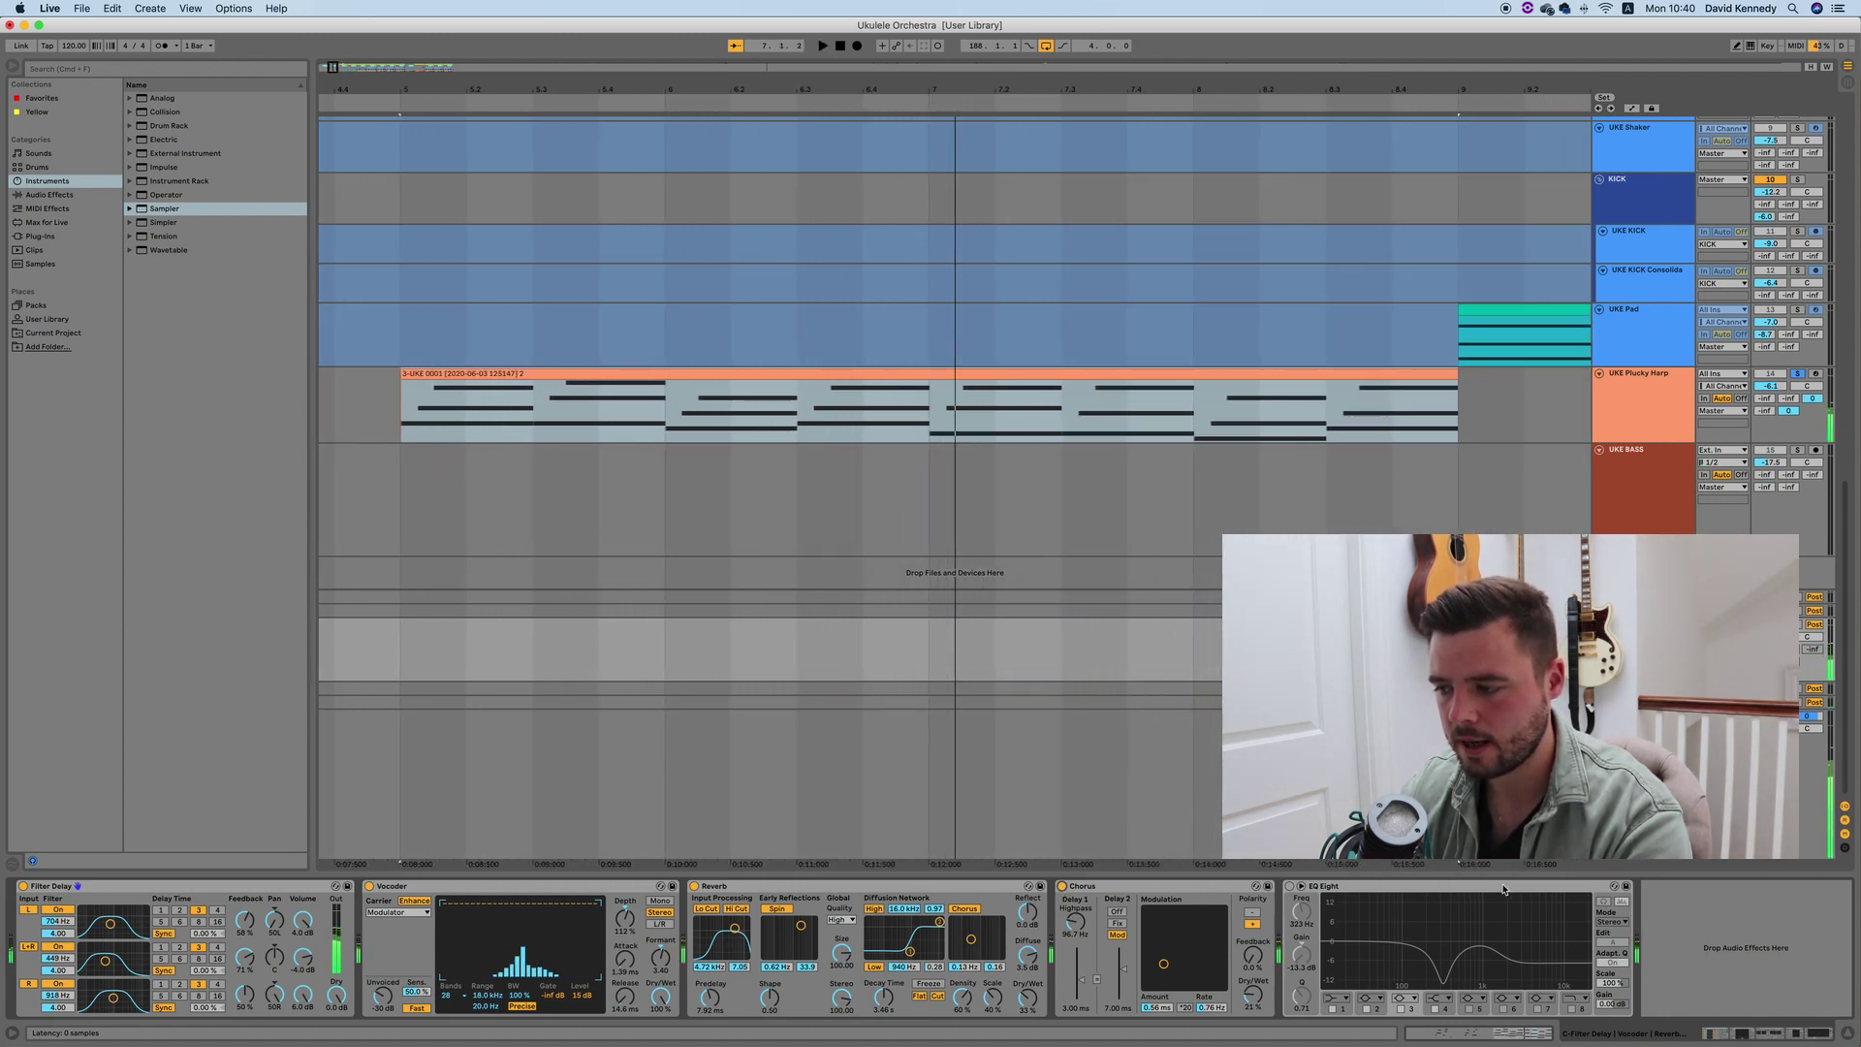
{"action": "left_click", "coordinate": [1289, 886]}
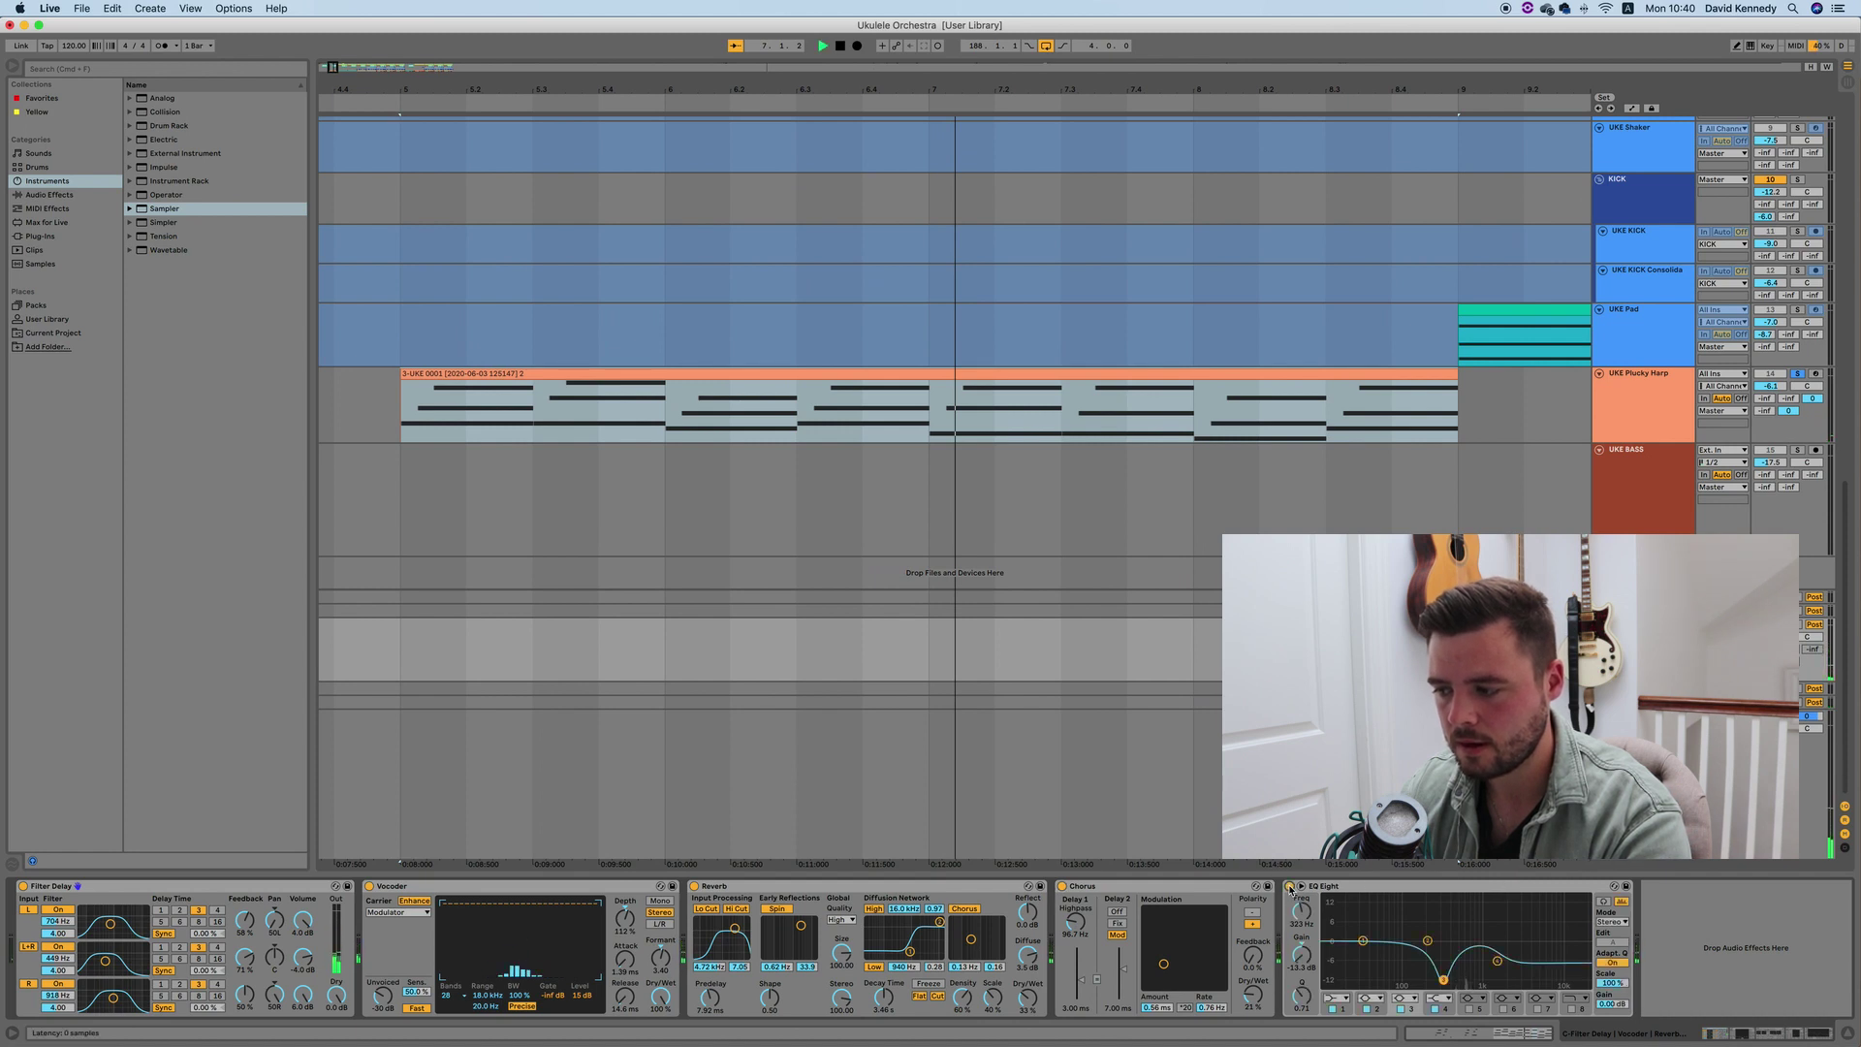
{"action": "key", "text": "space"}
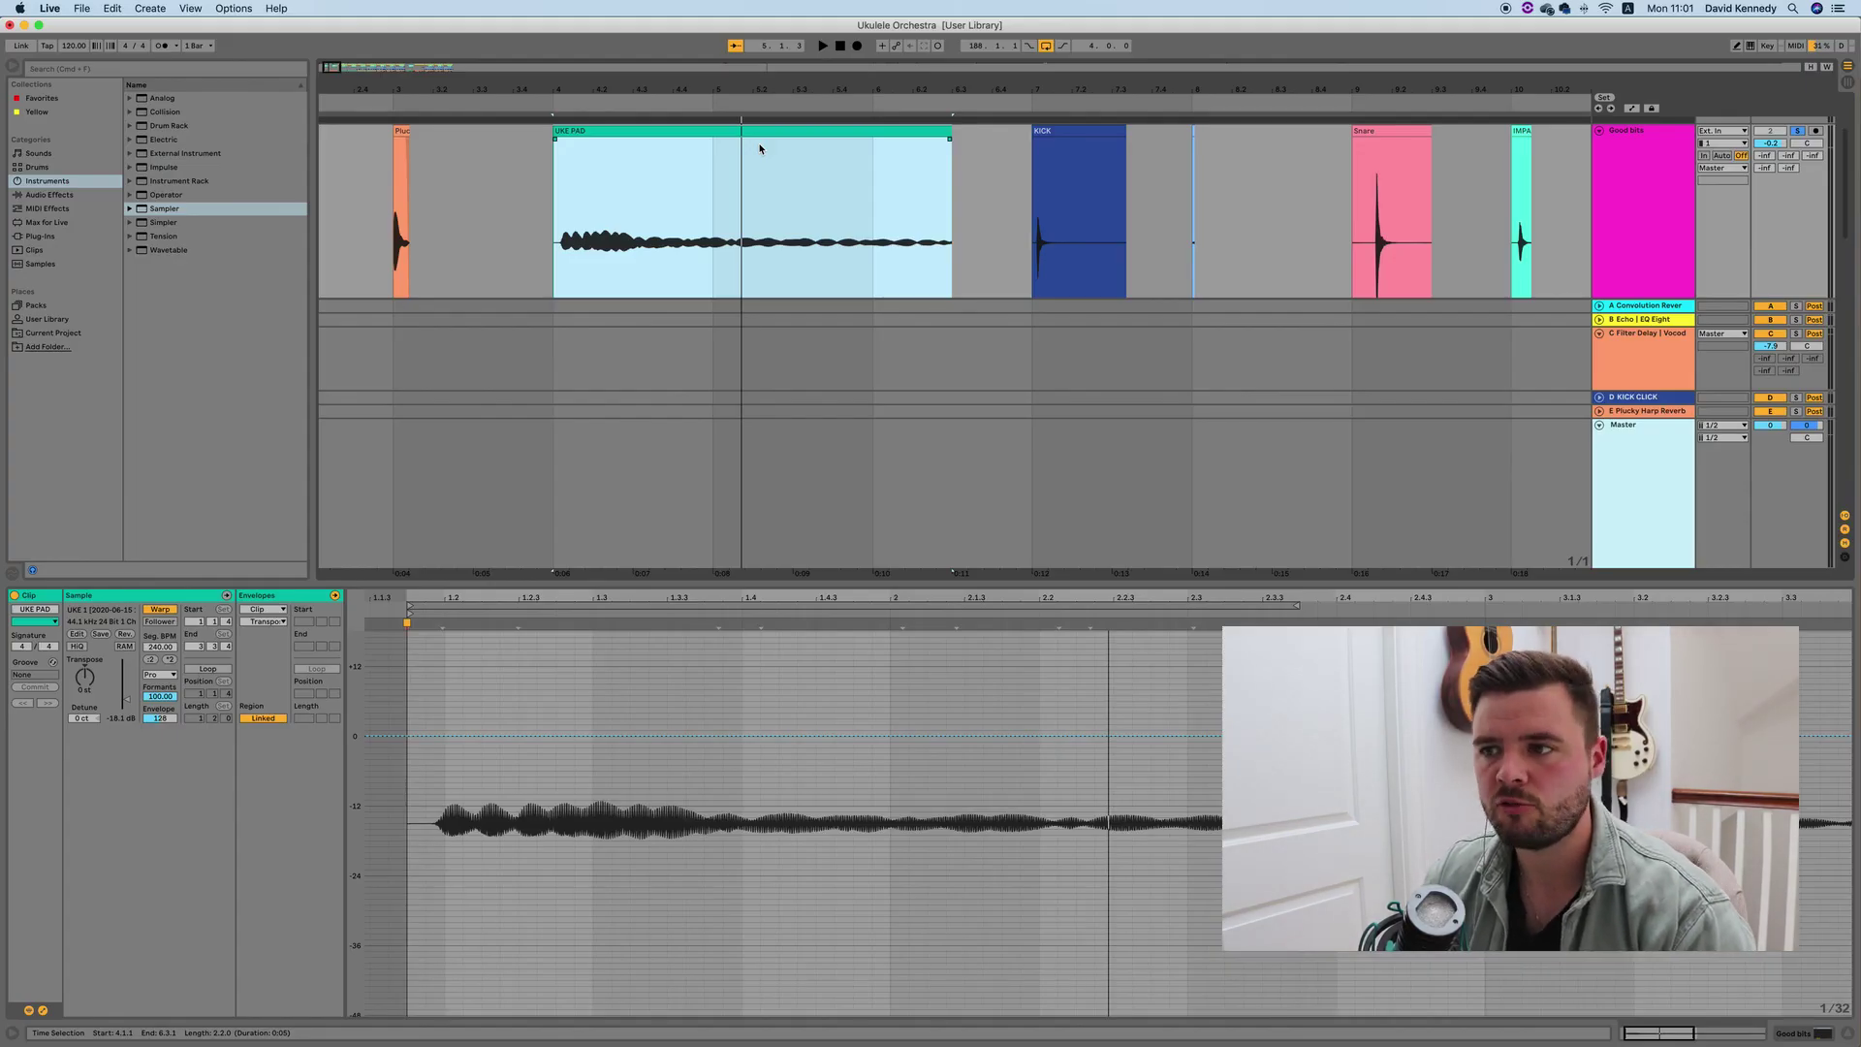
Play back the UKE PAD audio clip on the Good bits track
{"action": "scroll", "coordinate": [765, 149], "scroll_direction": "down", "scroll_amount": 1}
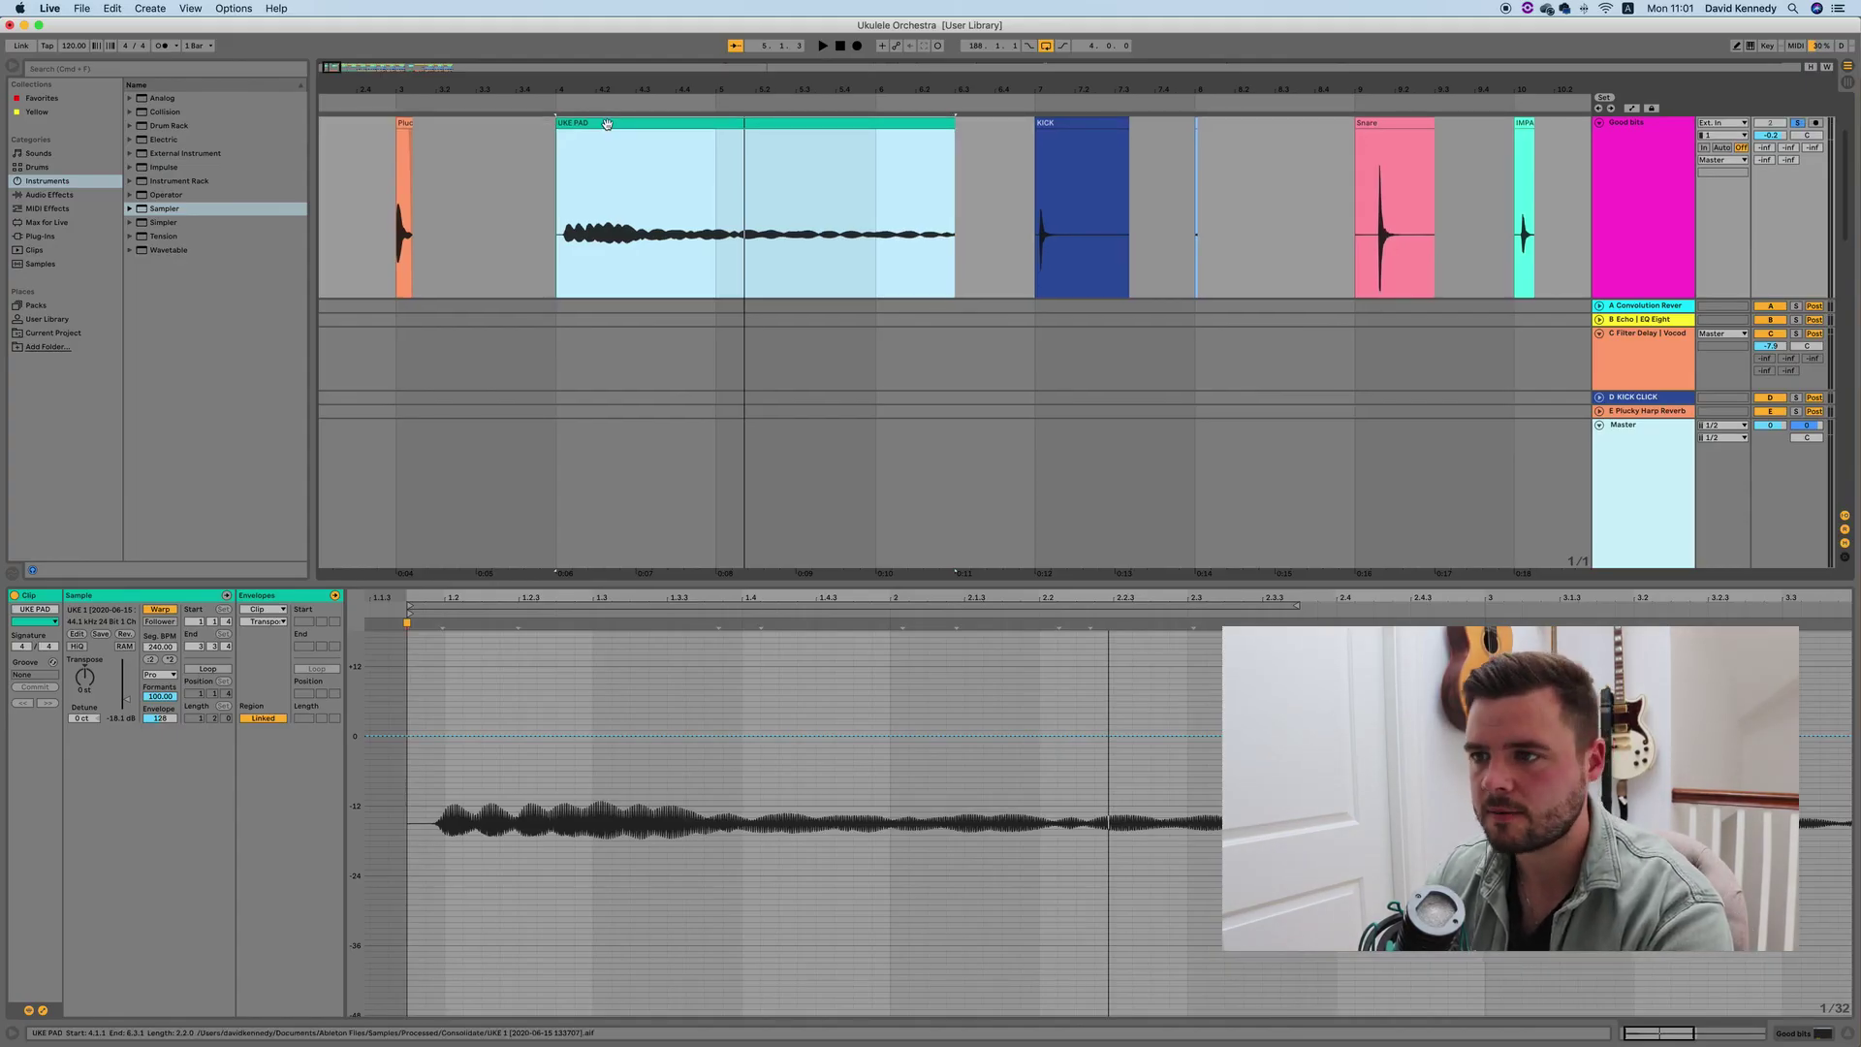
{"action": "key", "text": "space"}
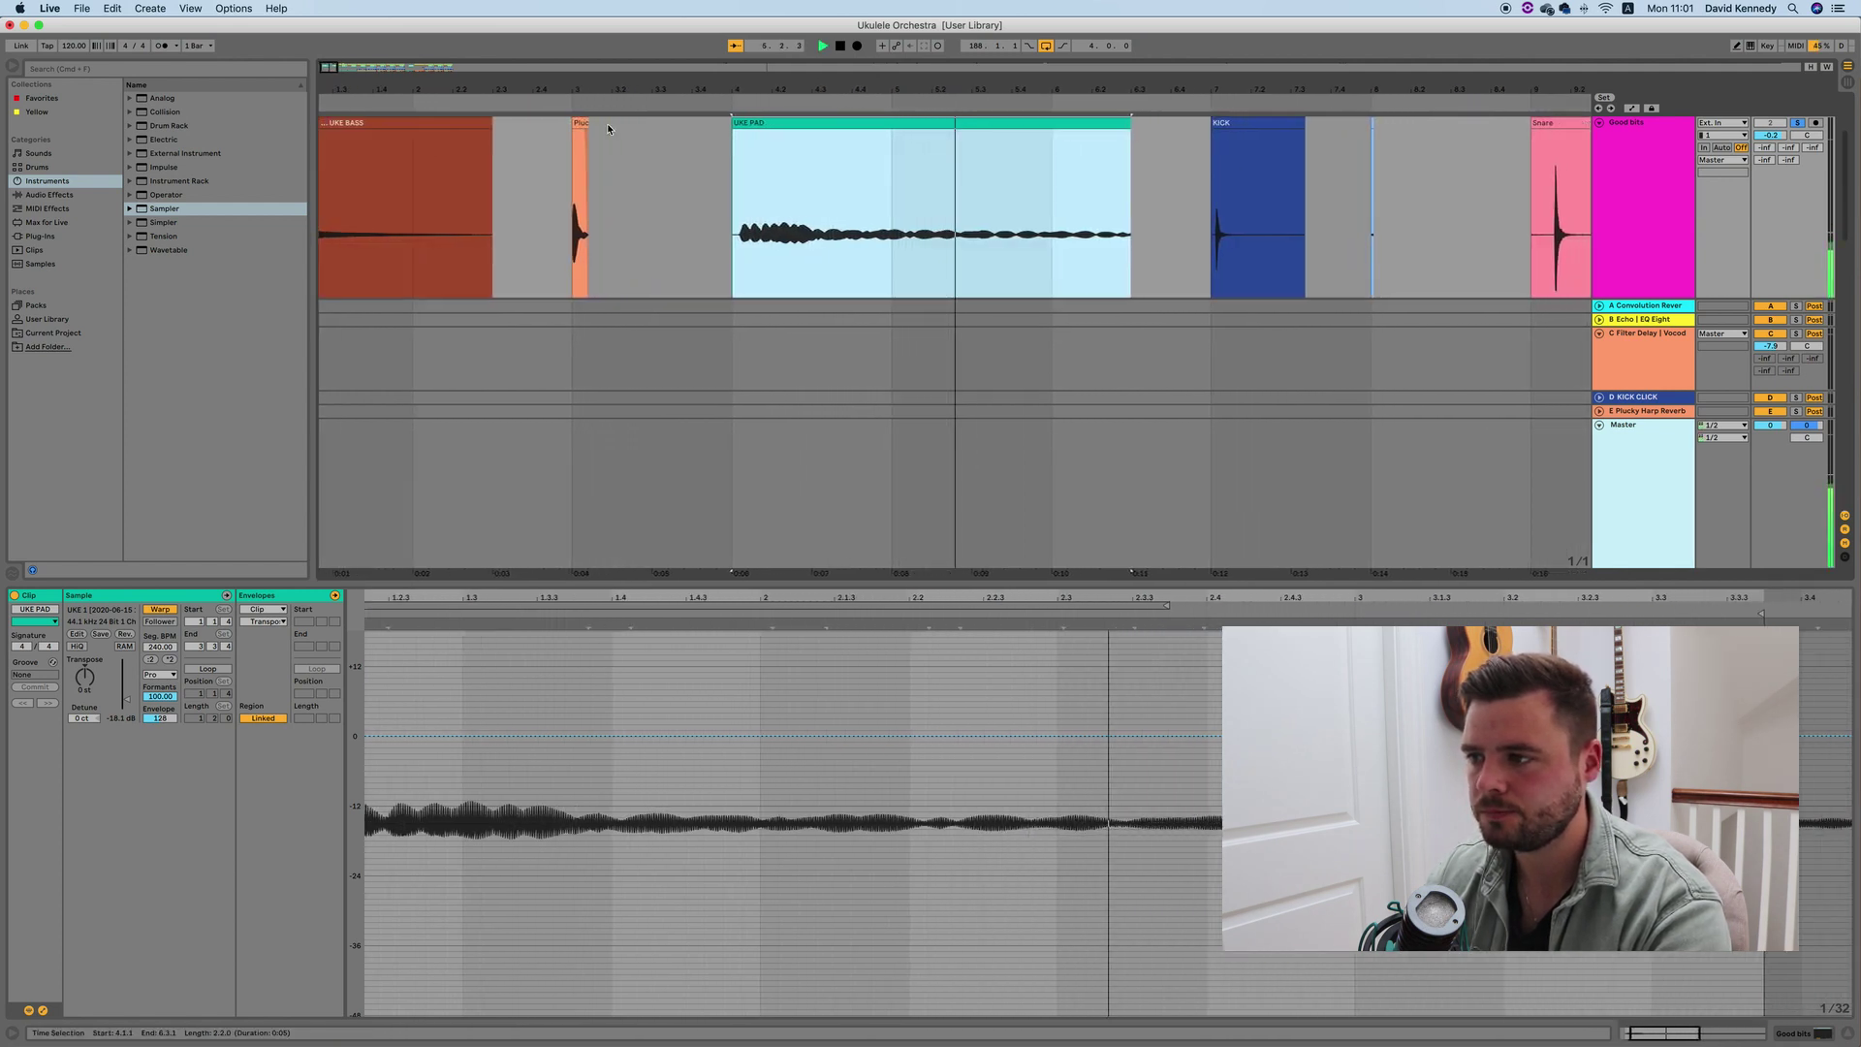
{"action": "key", "text": "space"}
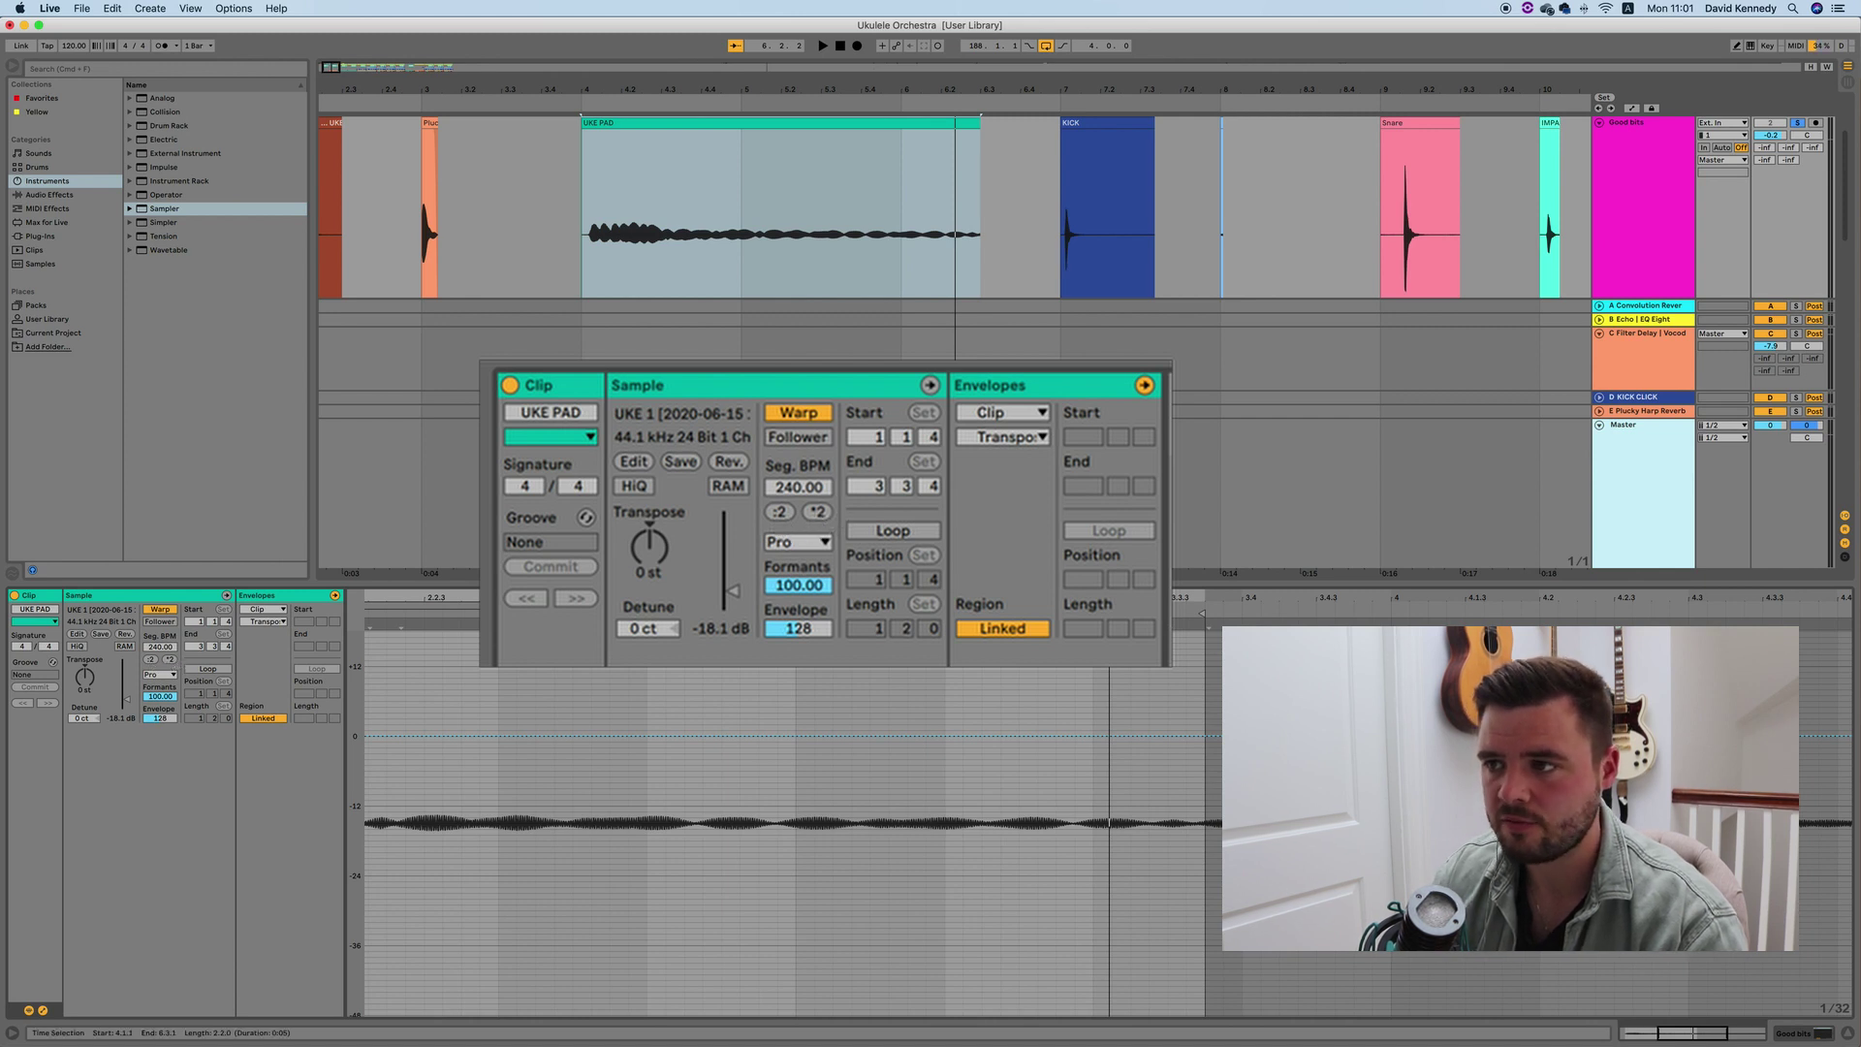
Halve the UKE PAD clip's segment tempo twice to 60 BPM and double it back to 240 BPM
{"action": "left_click", "coordinate": [747, 116]}
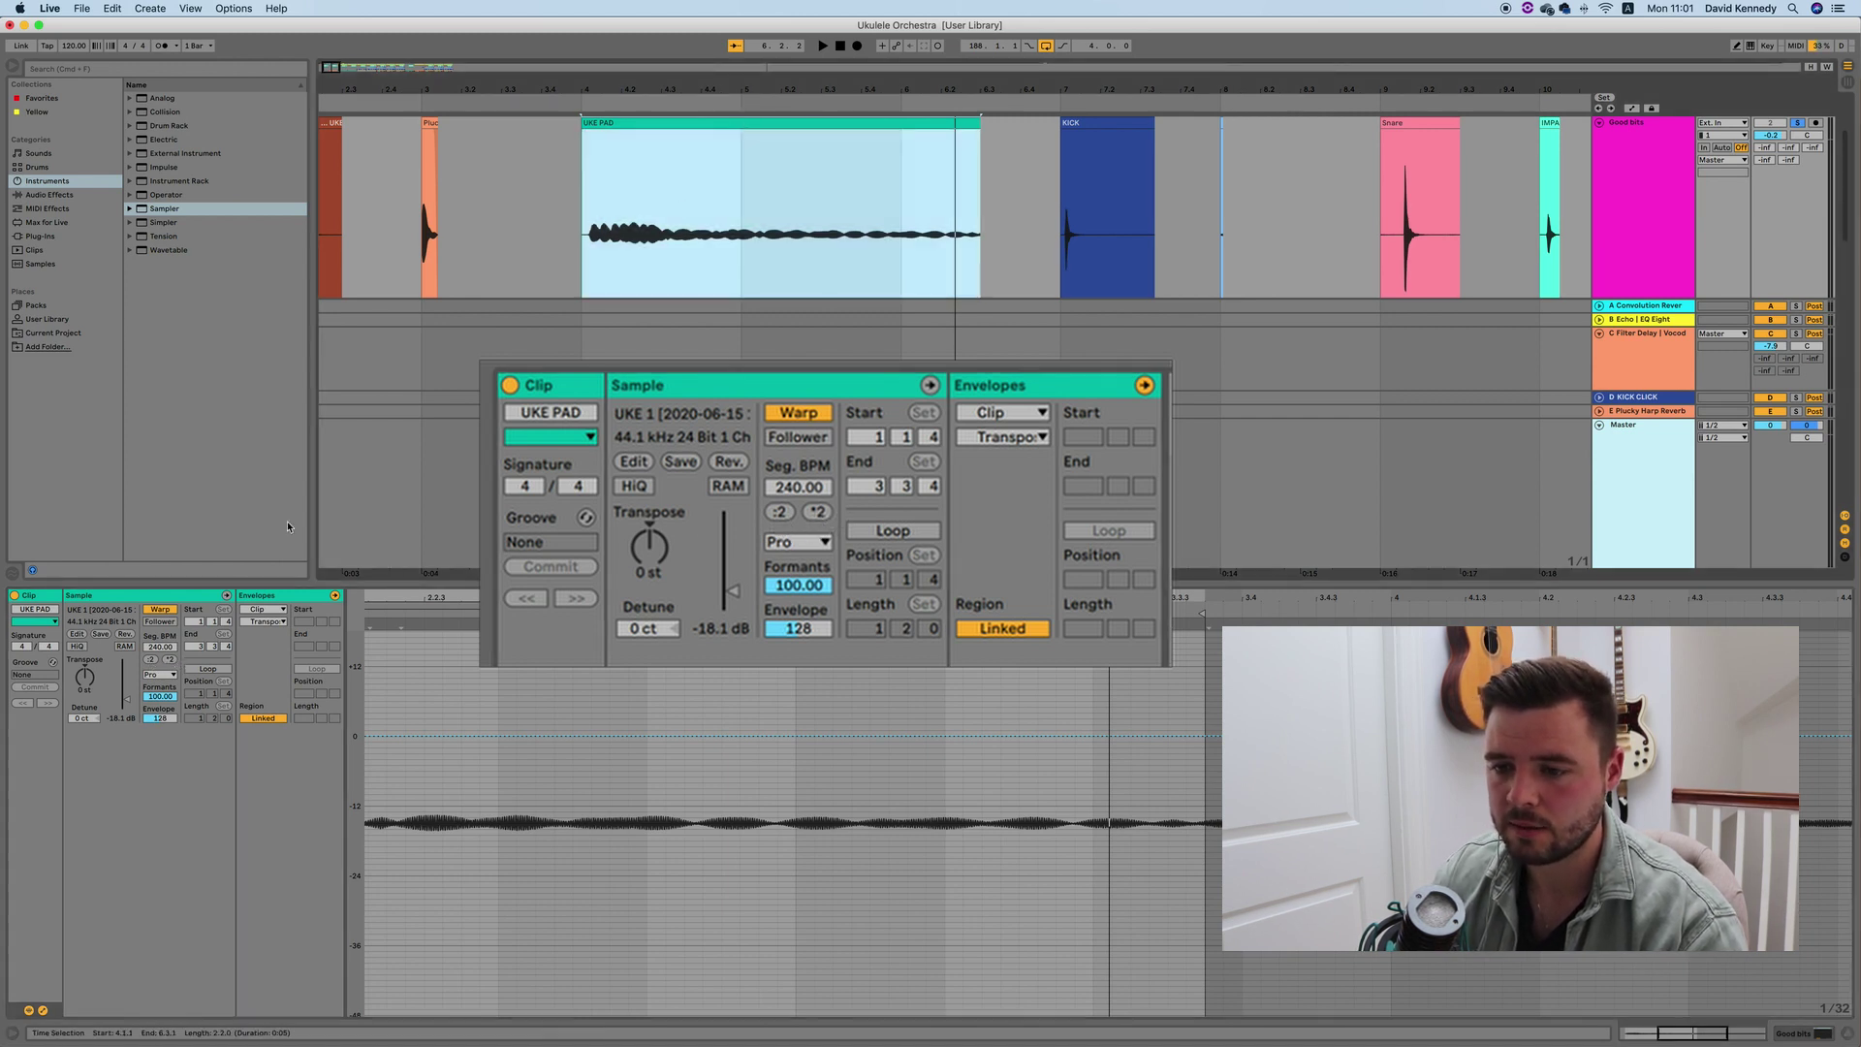
{"action": "left_click", "coordinate": [782, 512]}
{"action": "left_click", "coordinate": [781, 513]}
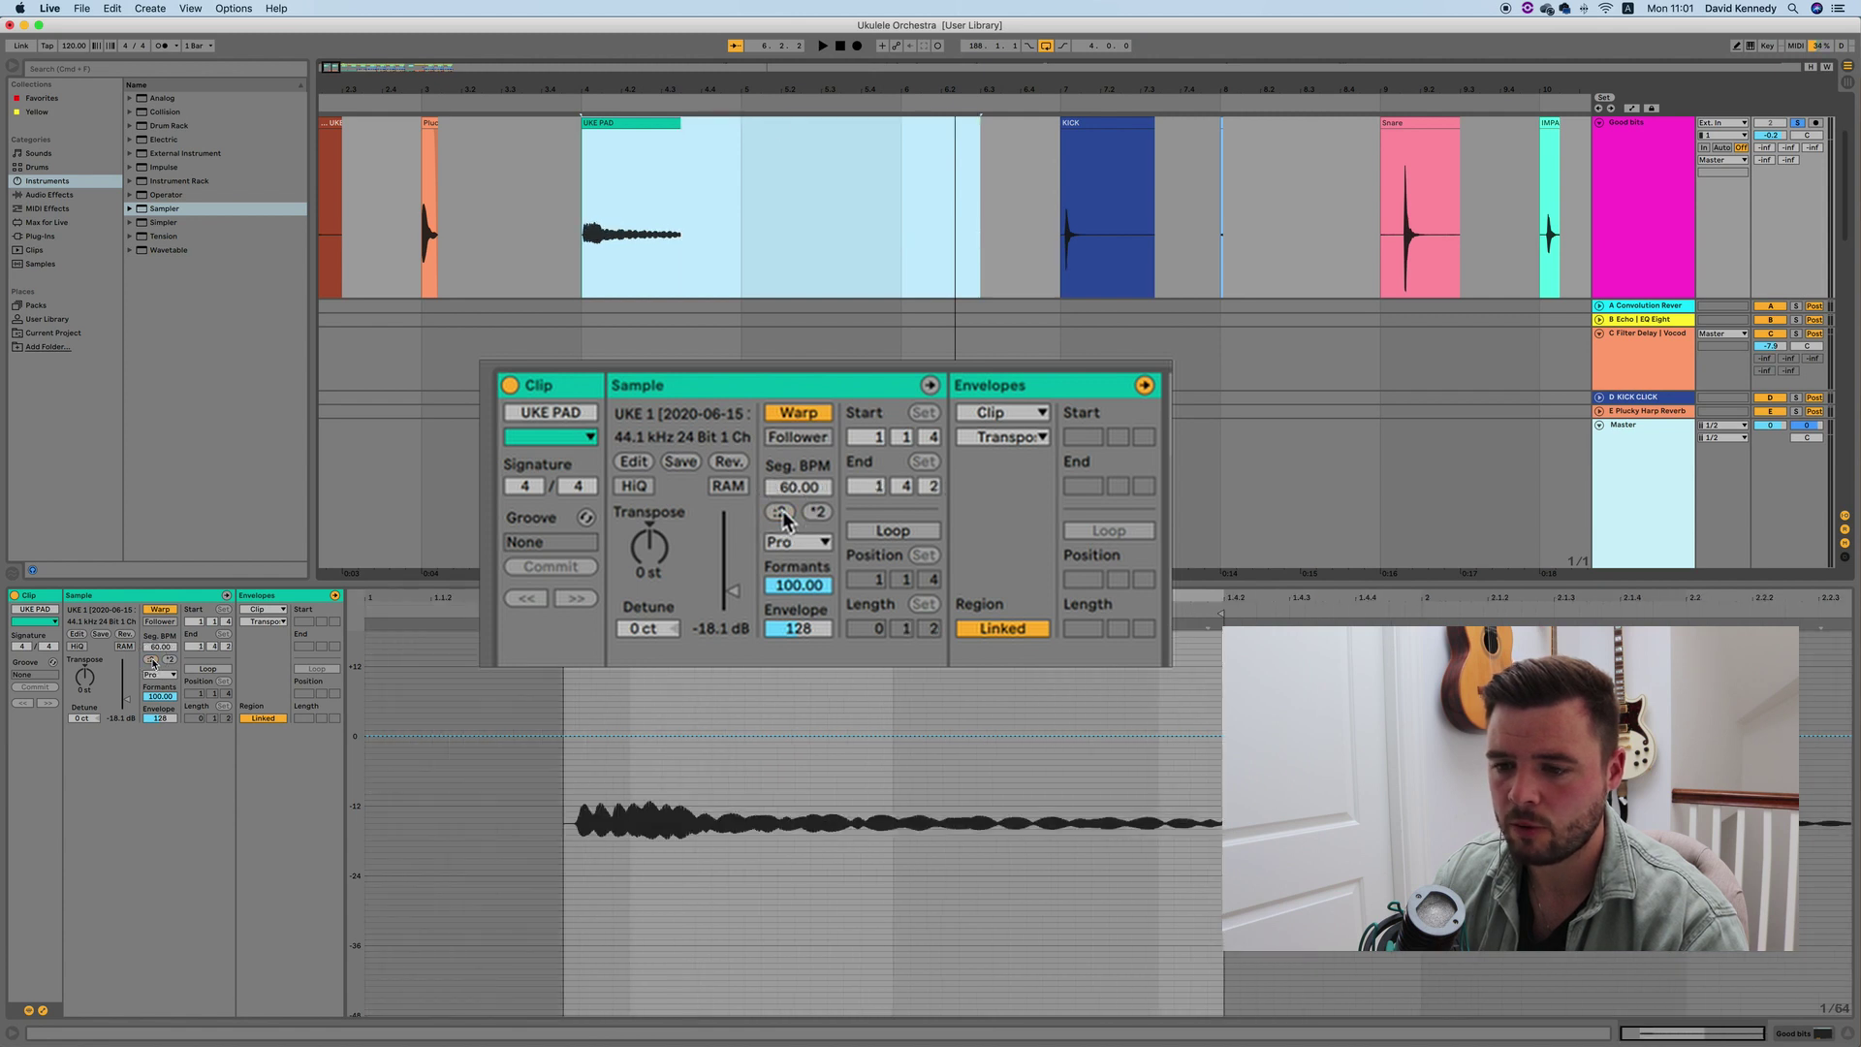
{"action": "left_click", "coordinate": [817, 513]}
{"action": "left_click", "coordinate": [817, 512]}
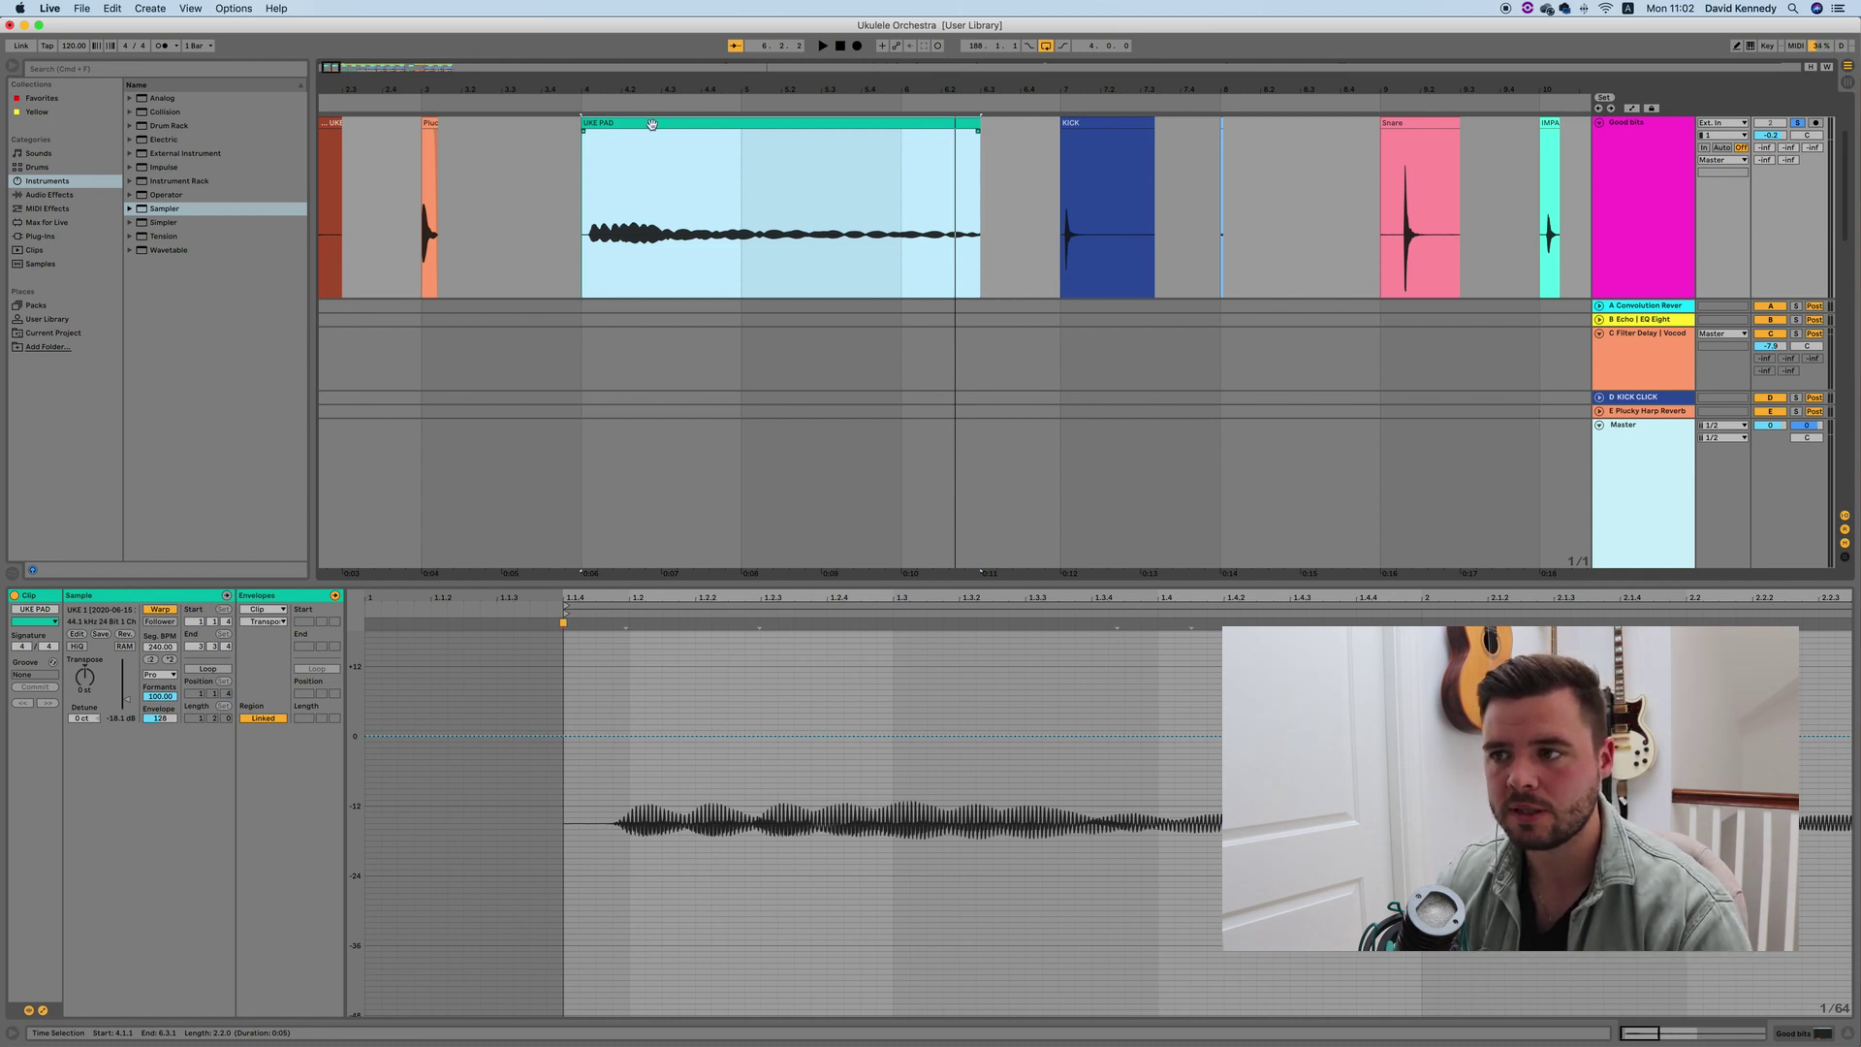
Locate the chord MIDI clip on the UKE Pad track in the arrangement
{"action": "left_click", "coordinate": [731, 124]}
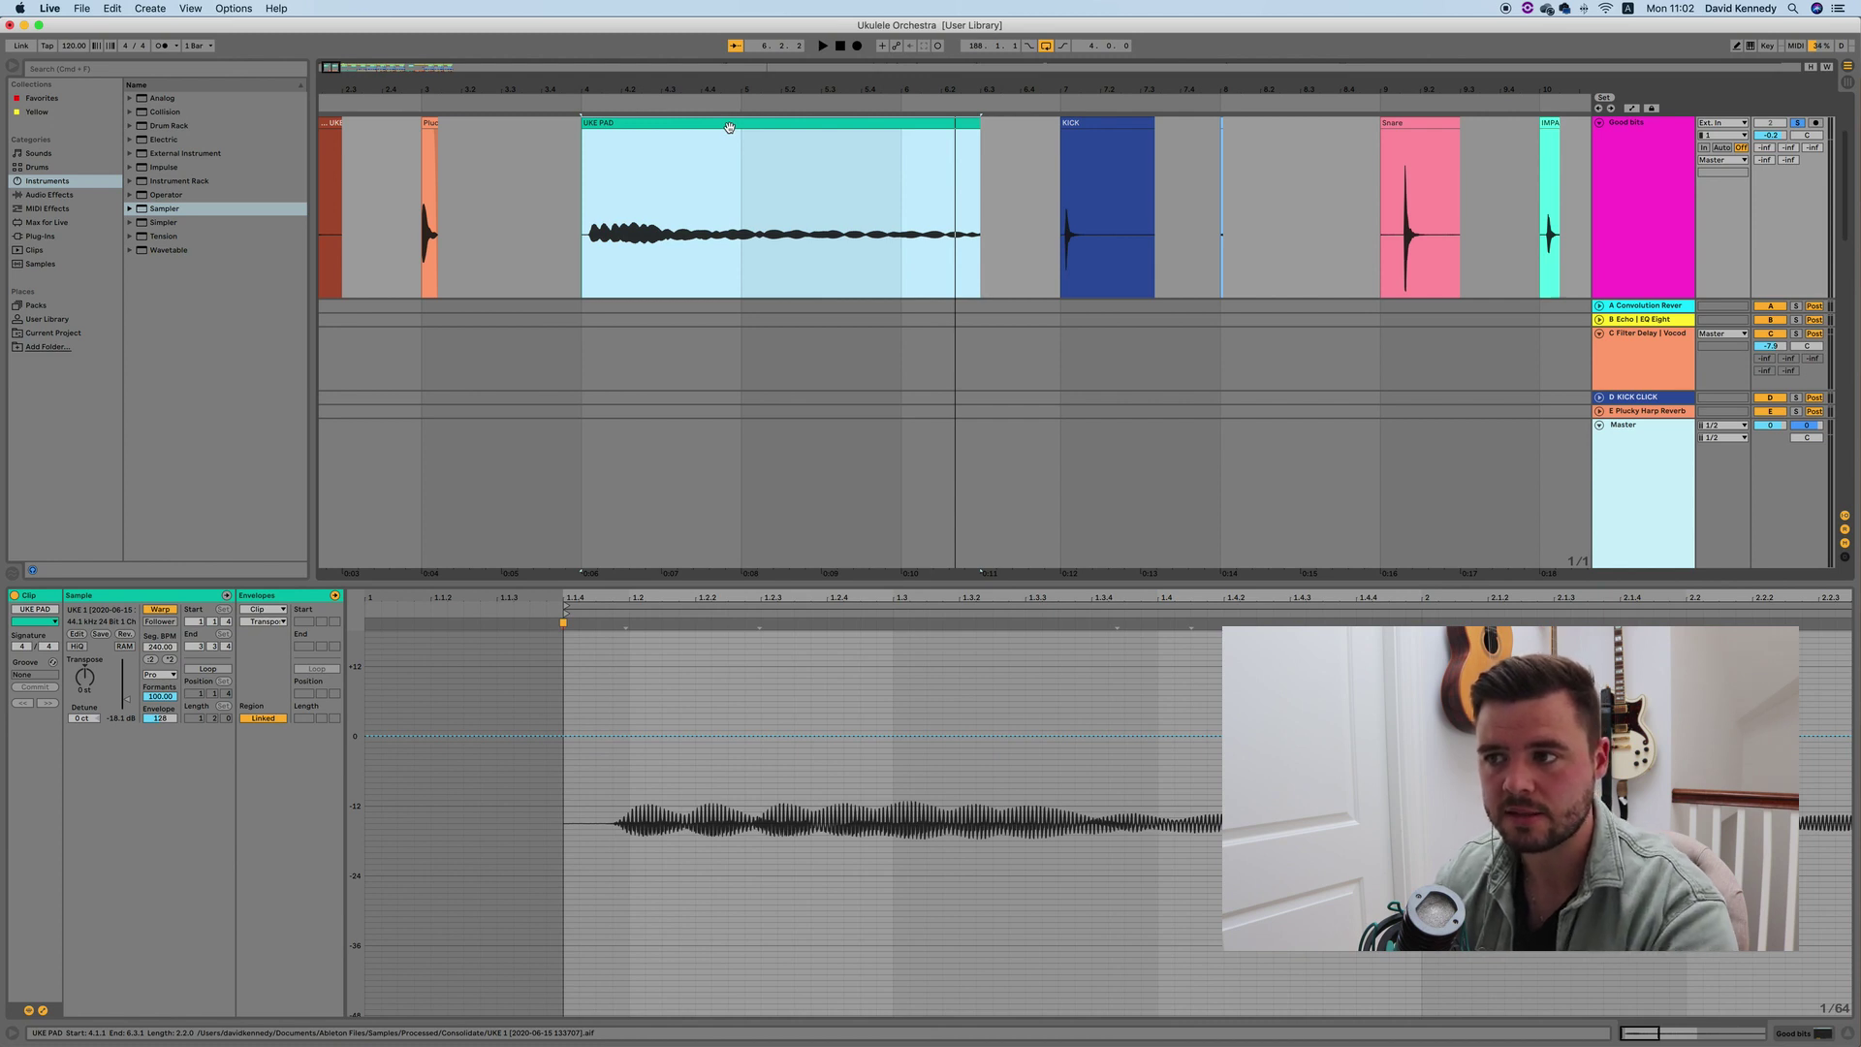
{"action": "scroll", "coordinate": [675, 221], "scroll_direction": "down", "scroll_amount": 5}
{"action": "scroll", "coordinate": [657, 212], "scroll_direction": "right", "scroll_amount": 10}
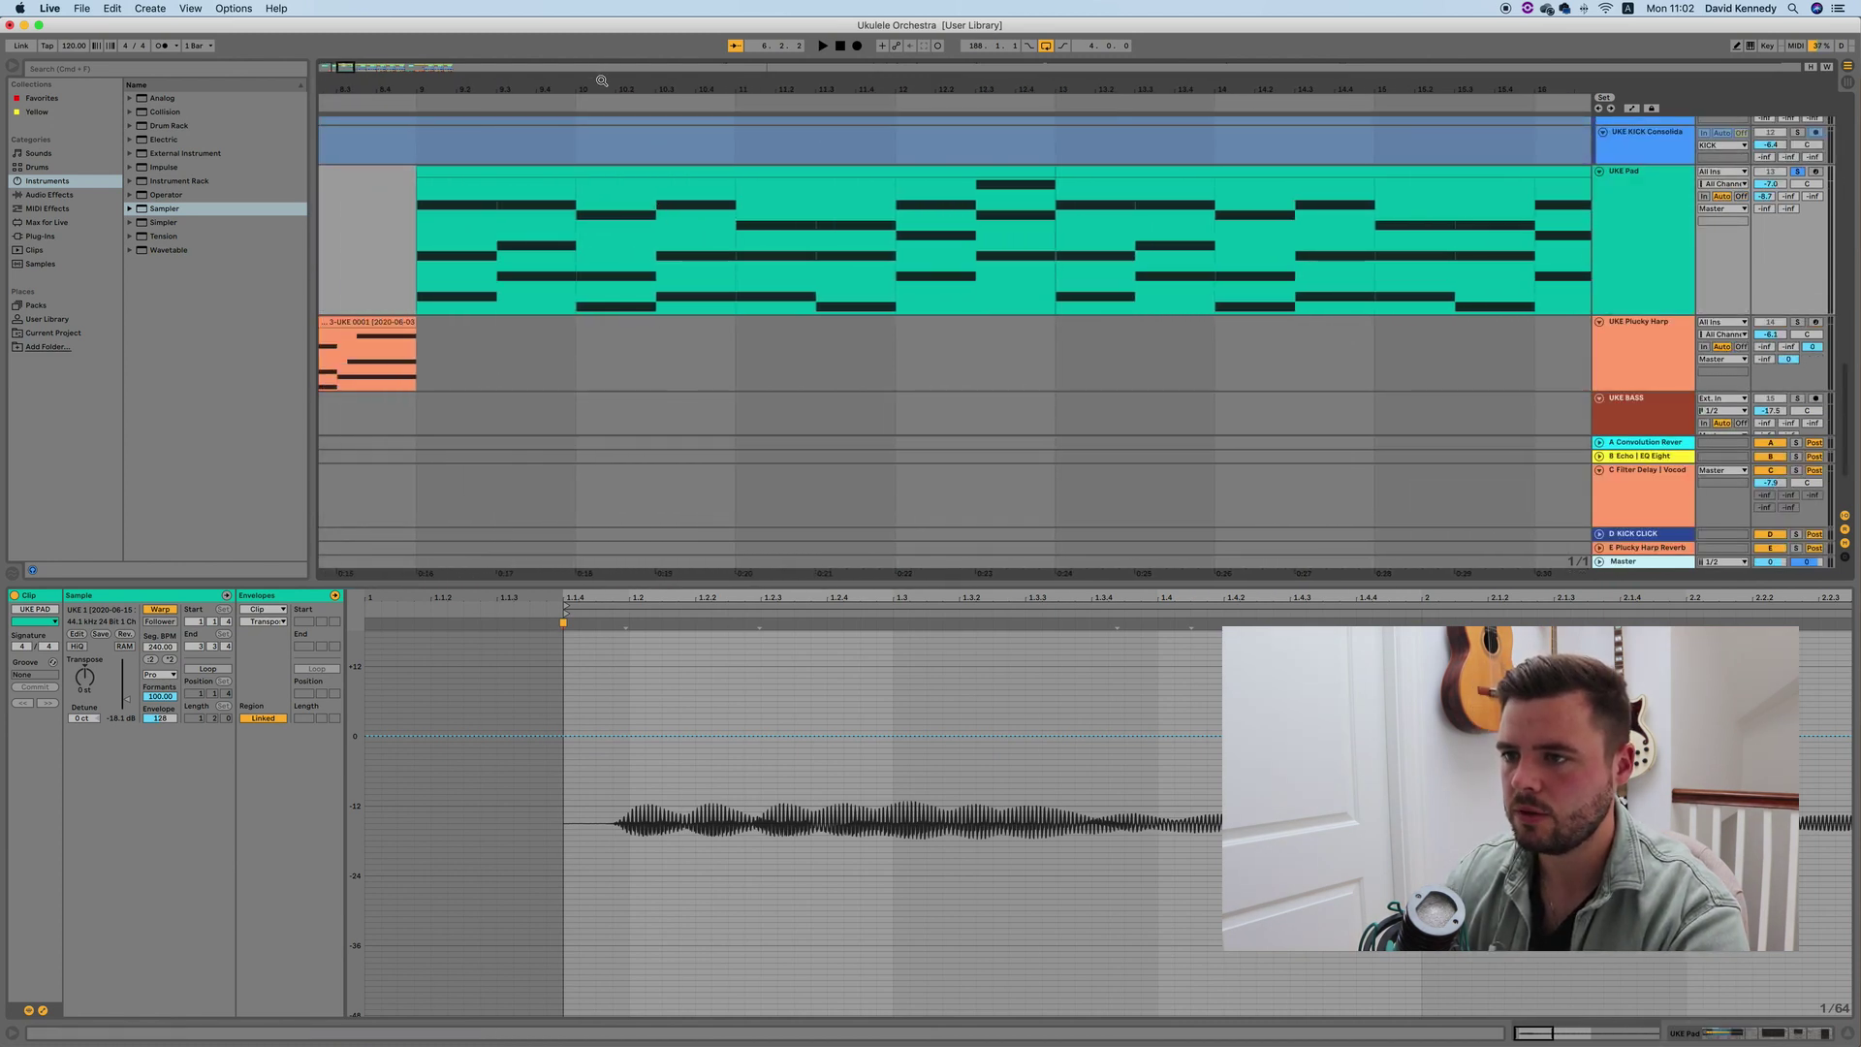
{"action": "left_click_drag", "start_coordinate": [602, 81], "coordinate": [604, 66]}
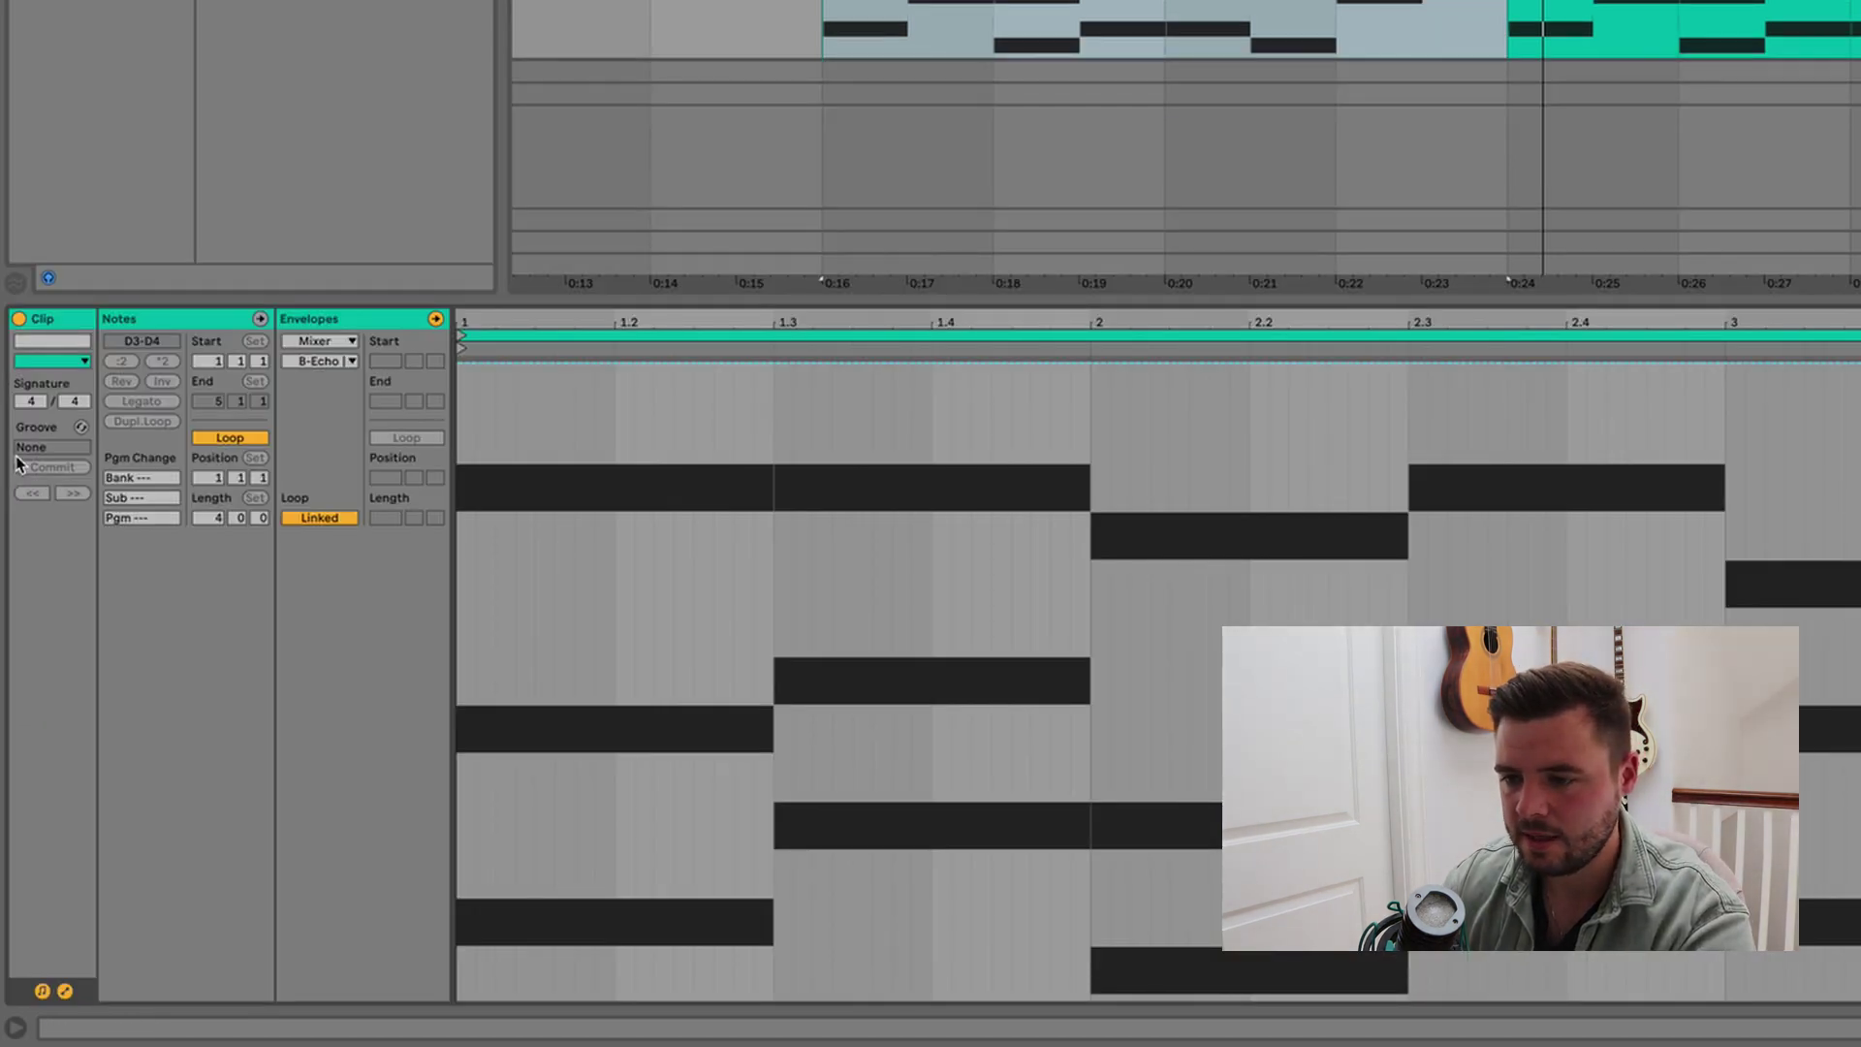
Choose which envelope the UKE Pad MIDI clip displays and play the earlier of the two pad clips
{"action": "left_click", "coordinate": [327, 341]}
{"action": "left_click", "coordinate": [337, 364]}
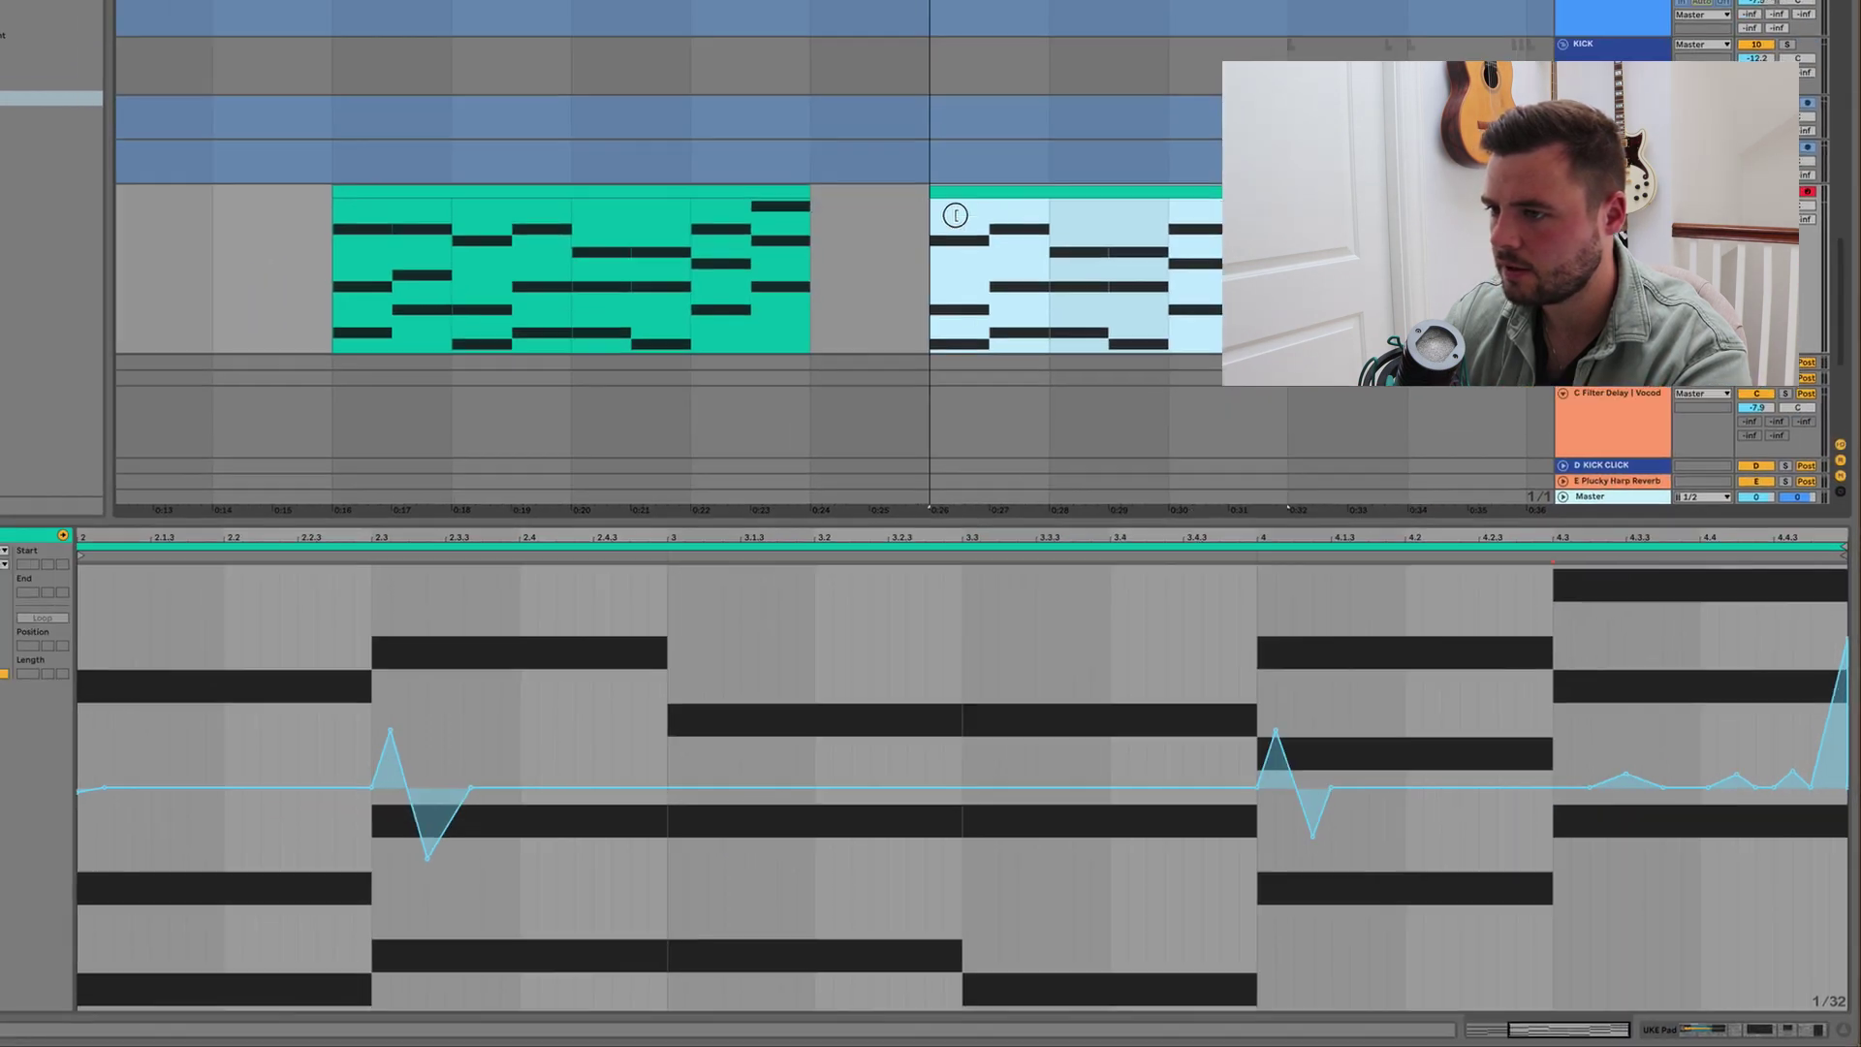
{"action": "left_click", "coordinate": [546, 193]}
{"action": "key", "text": "space"}
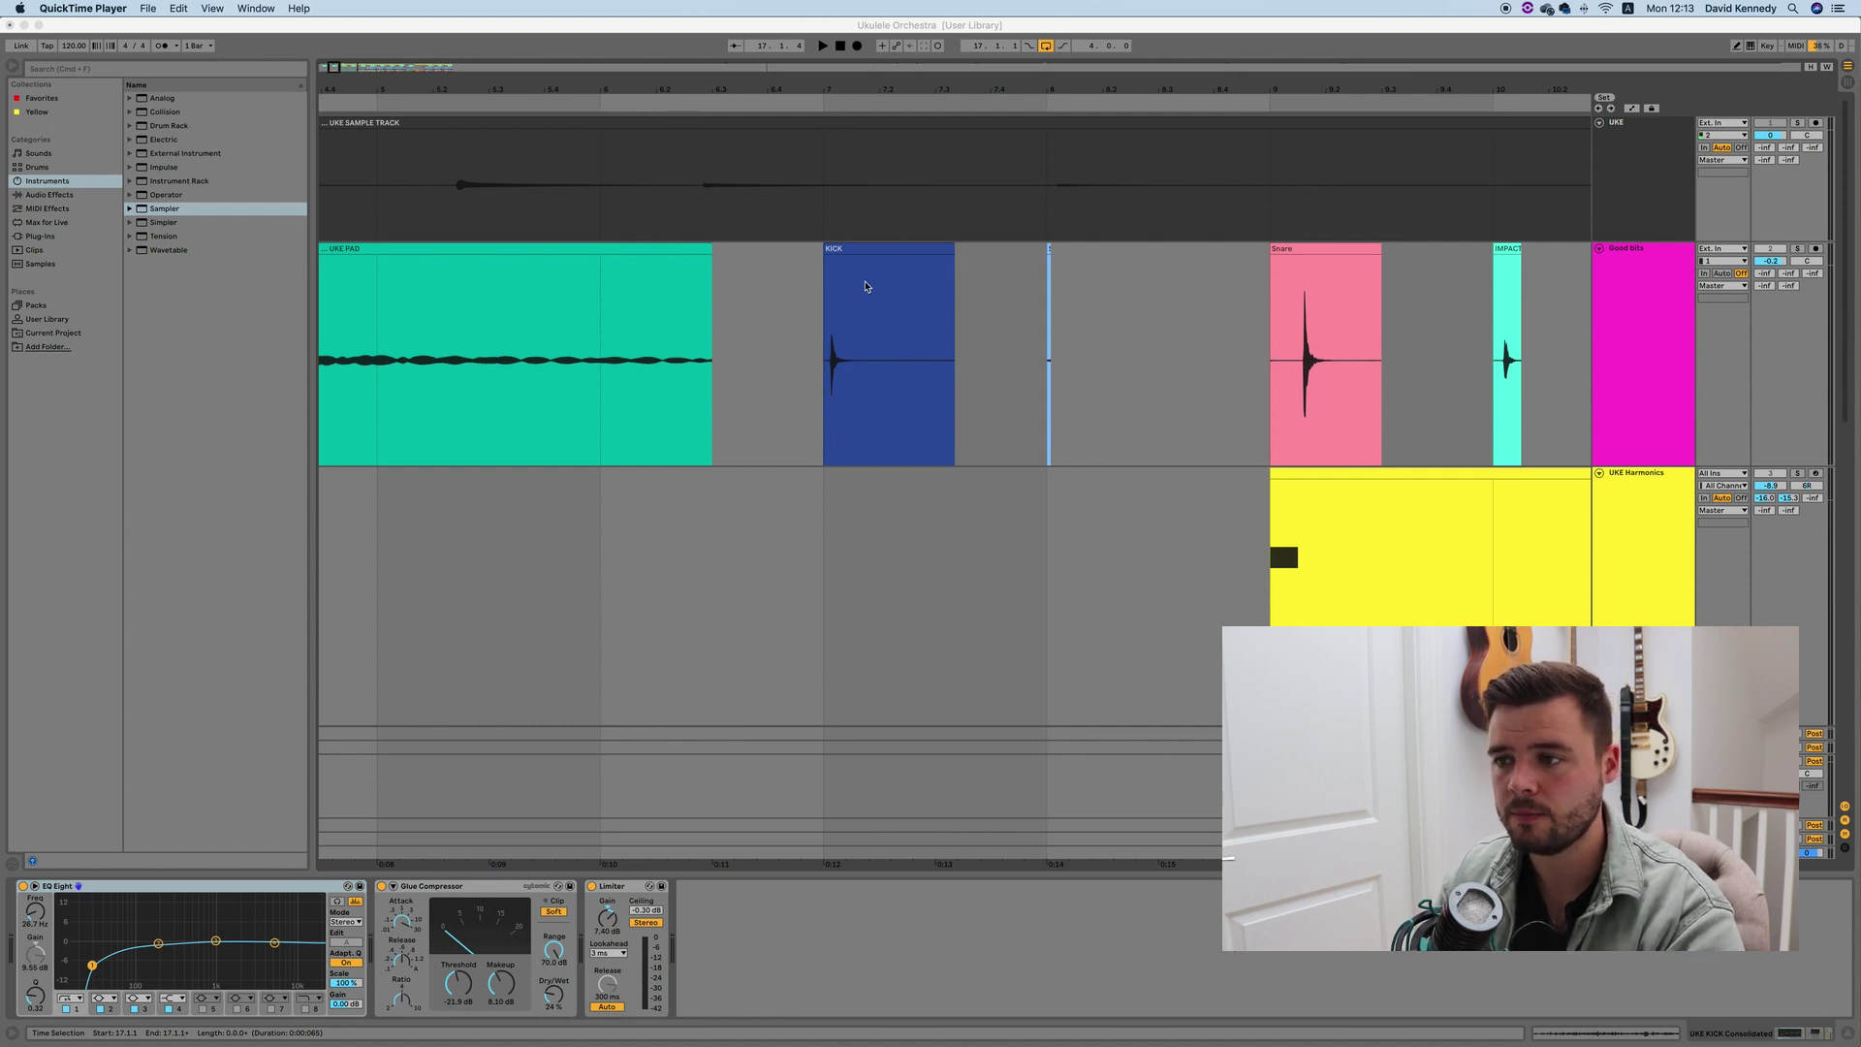
Select the KICK audio clip, solo the Good bits track and play the clip
{"action": "left_click", "coordinate": [843, 250]}
{"action": "left_click", "coordinate": [843, 250]}
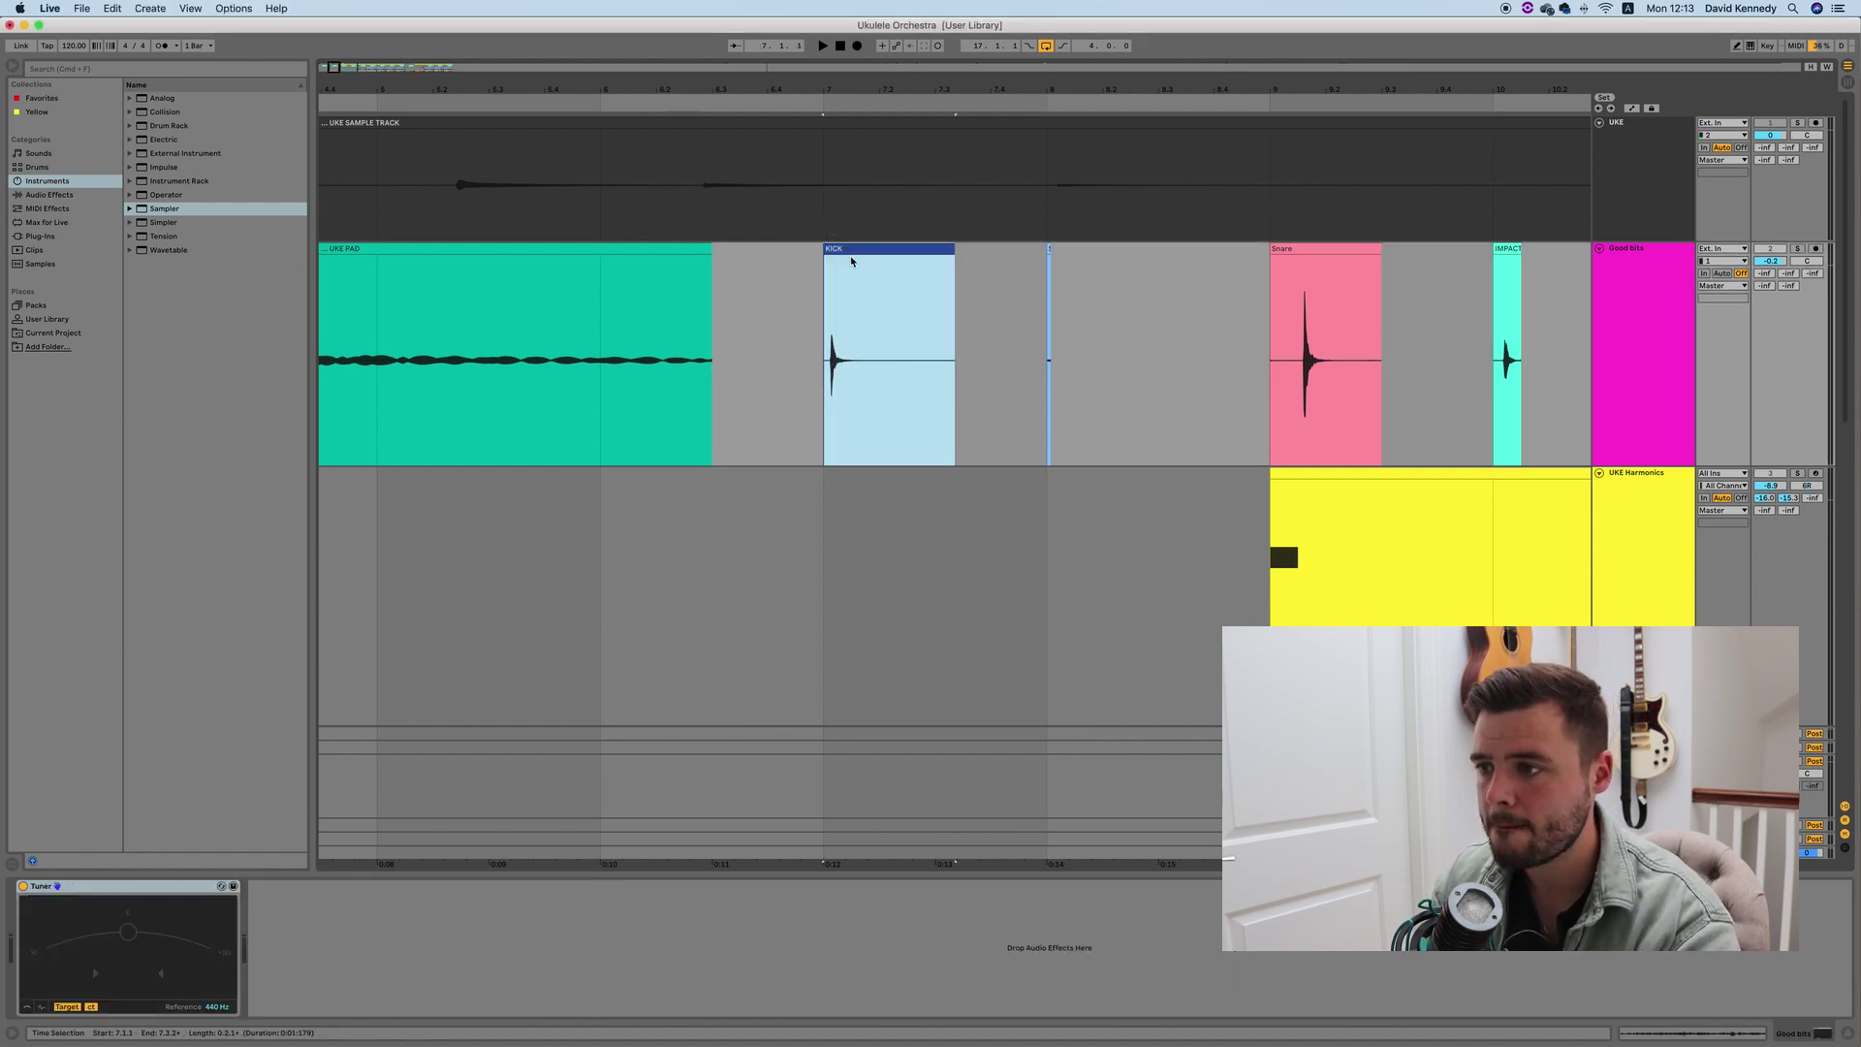
{"action": "left_click", "coordinate": [1799, 253]}
{"action": "key", "text": "space"}
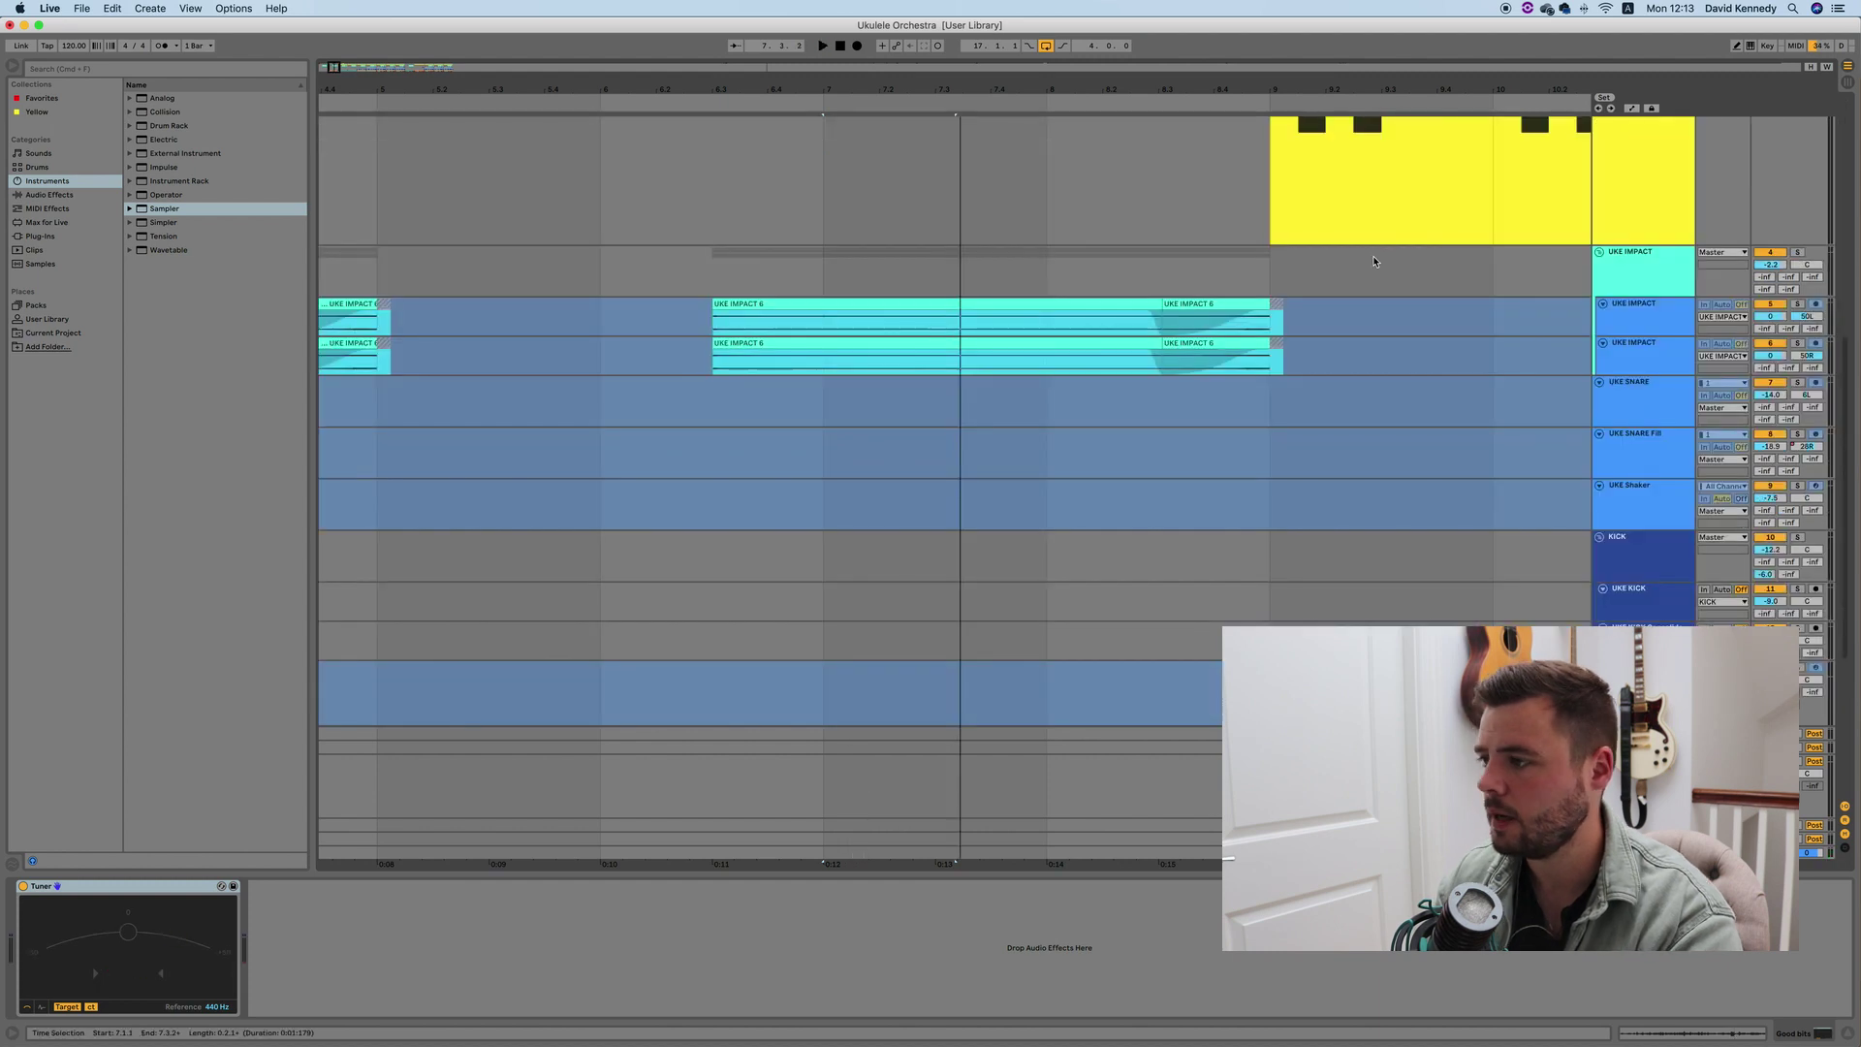
Solo the KICK group track containing the UKE KICK layers
{"action": "scroll", "coordinate": [1671, 355], "scroll_direction": "down", "scroll_amount": 3}
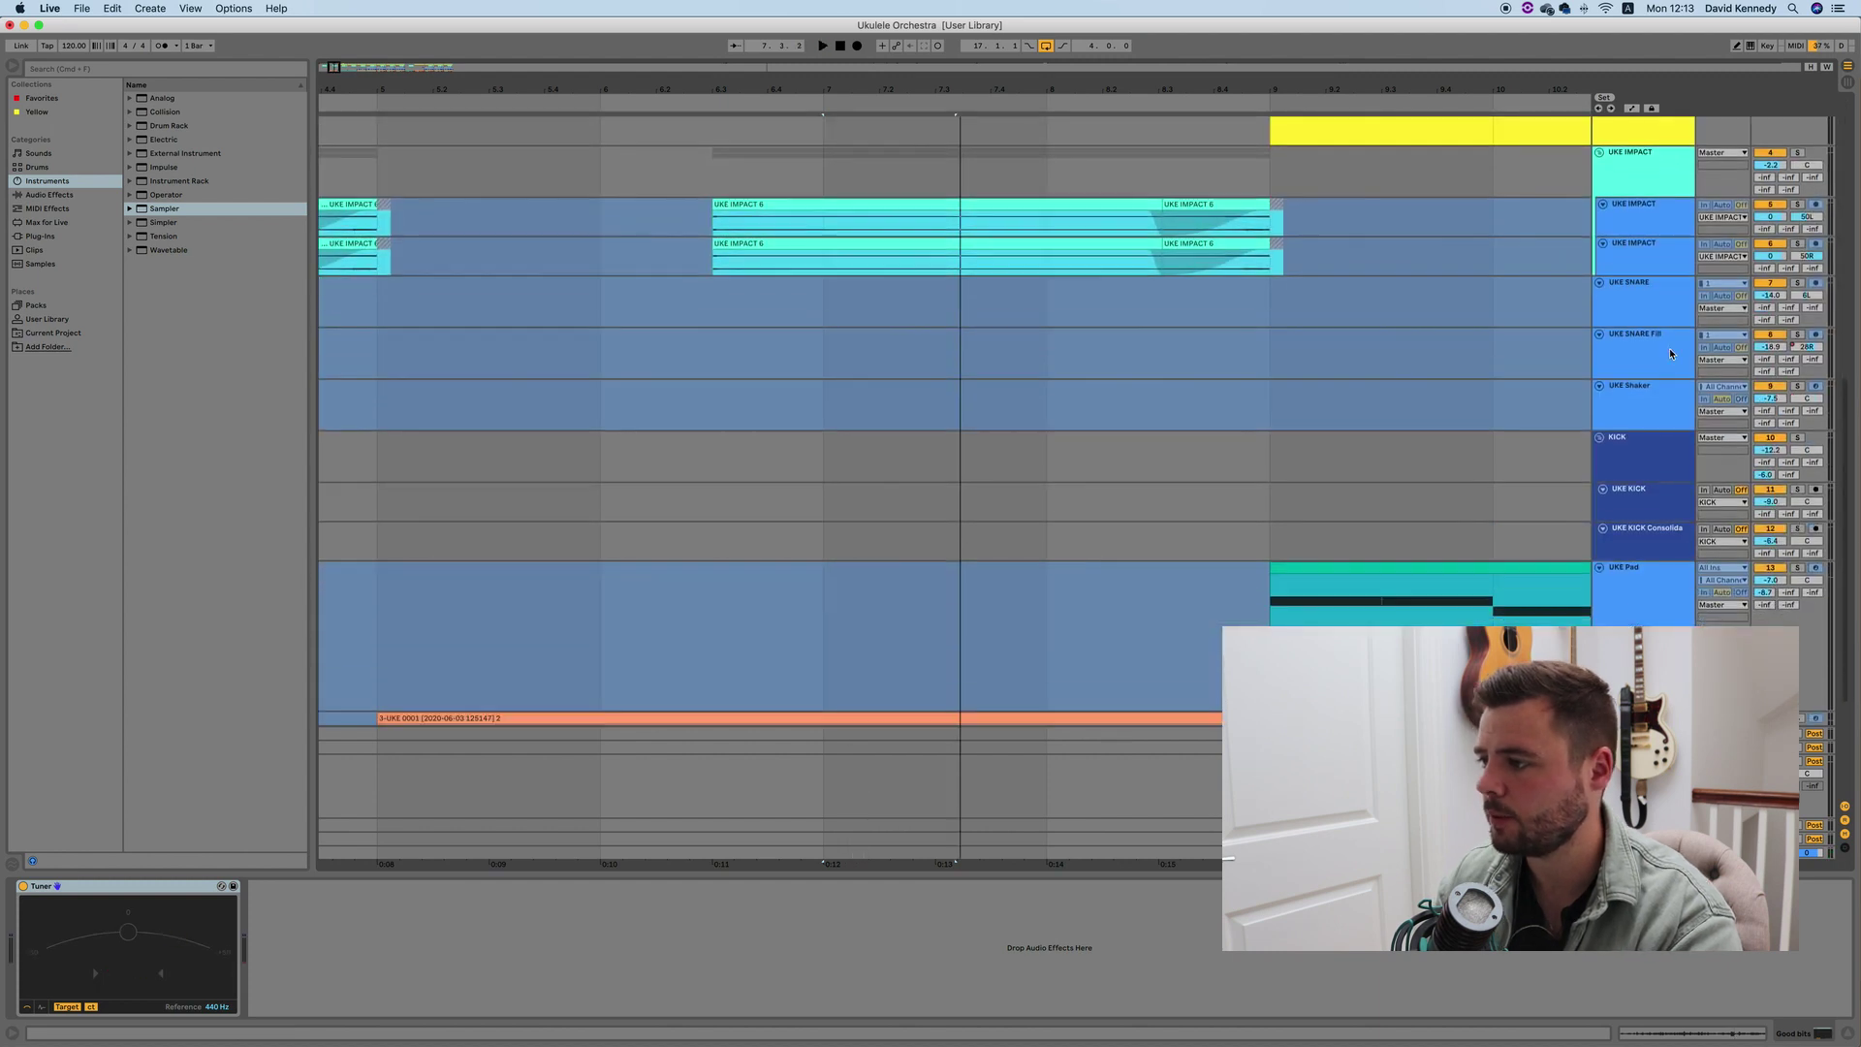
{"action": "left_click", "coordinate": [1798, 441]}
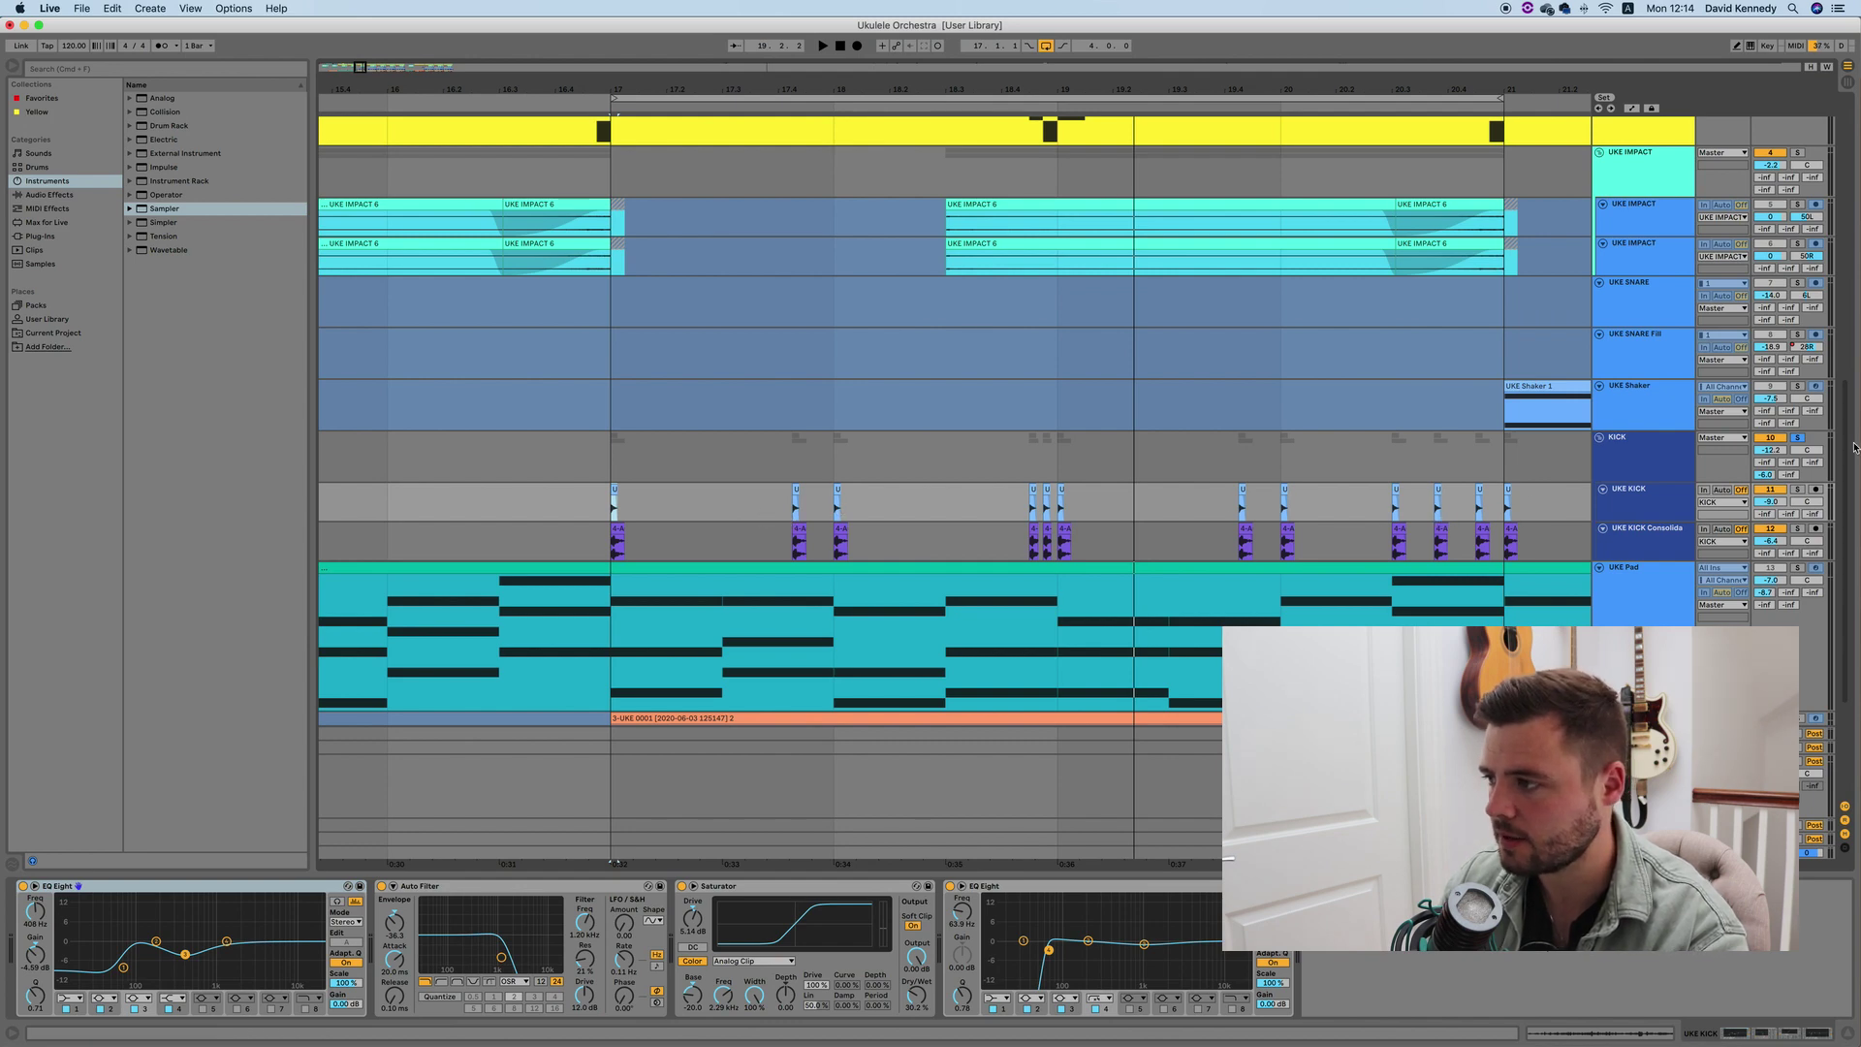
{"action": "scroll", "coordinate": [693, 327], "scroll_direction": "down", "scroll_amount": 4}
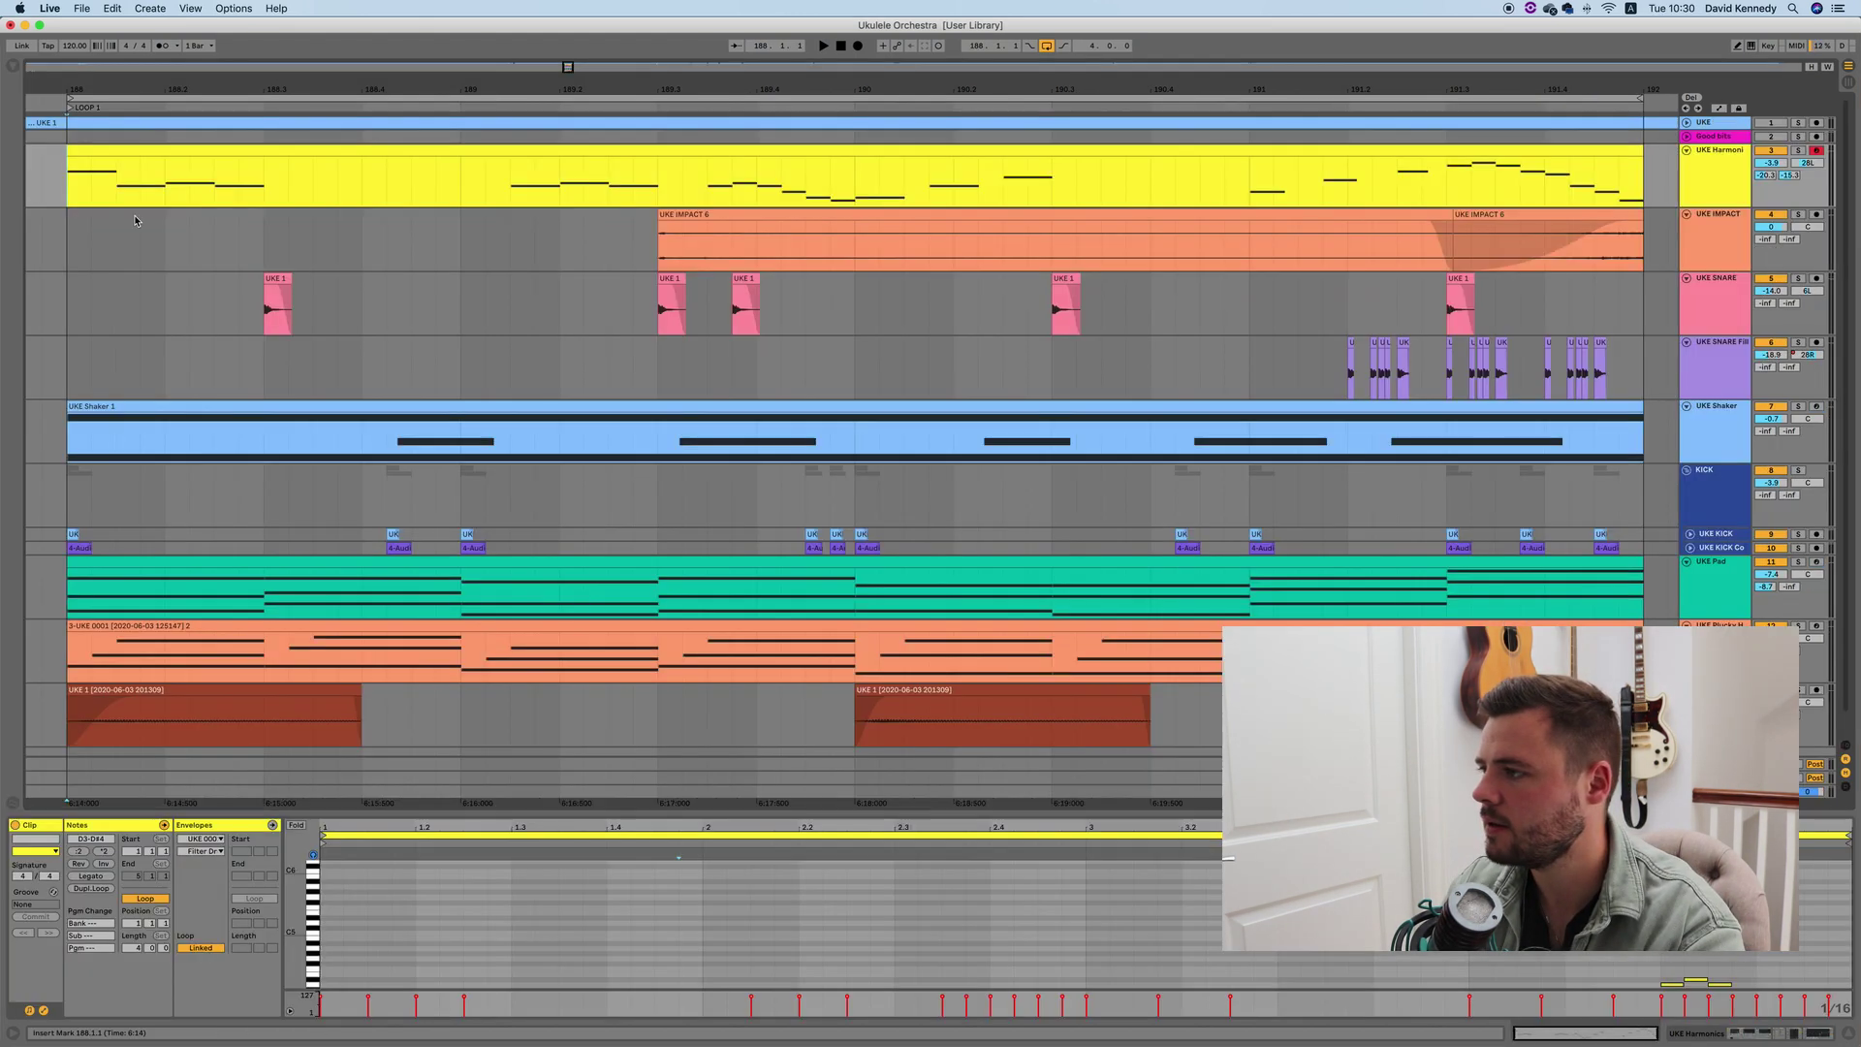
Play back the full LOOP 1 section and the soloed UKE Shaker part
{"action": "key", "text": "space"}
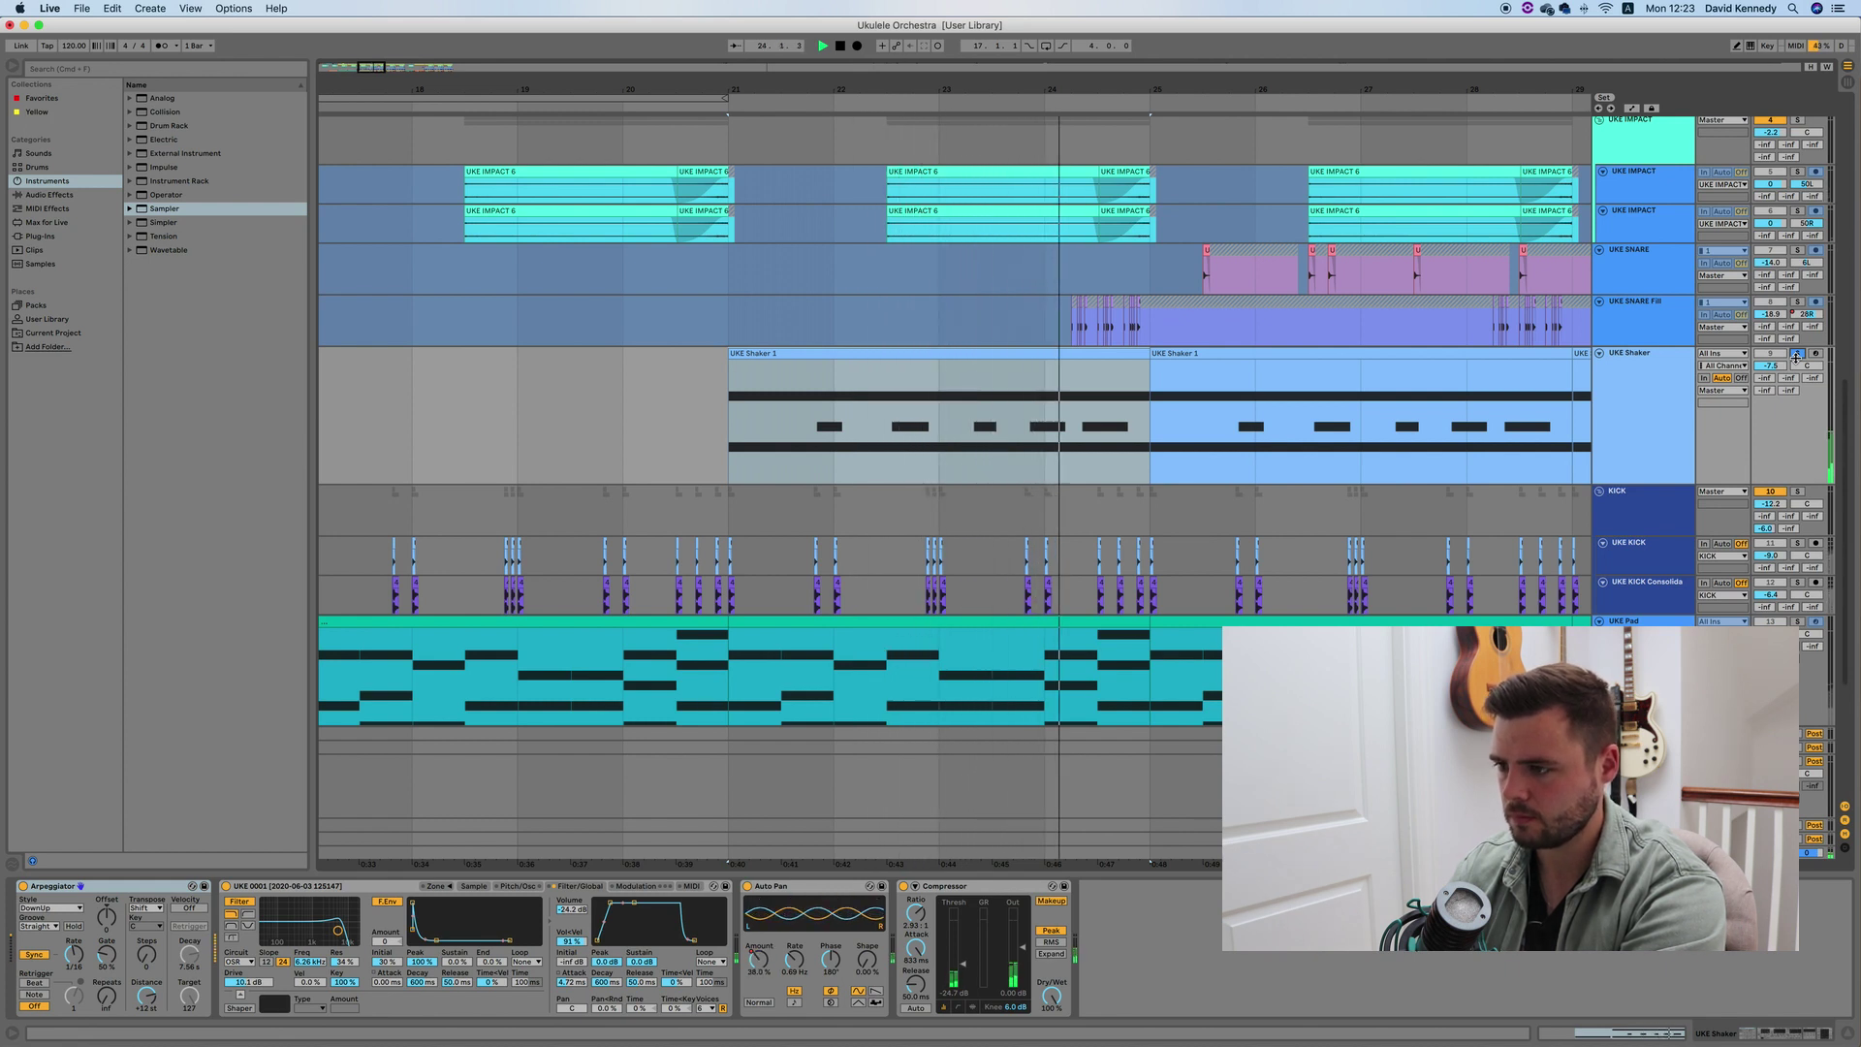
{"action": "left_click", "coordinate": [1600, 419]}
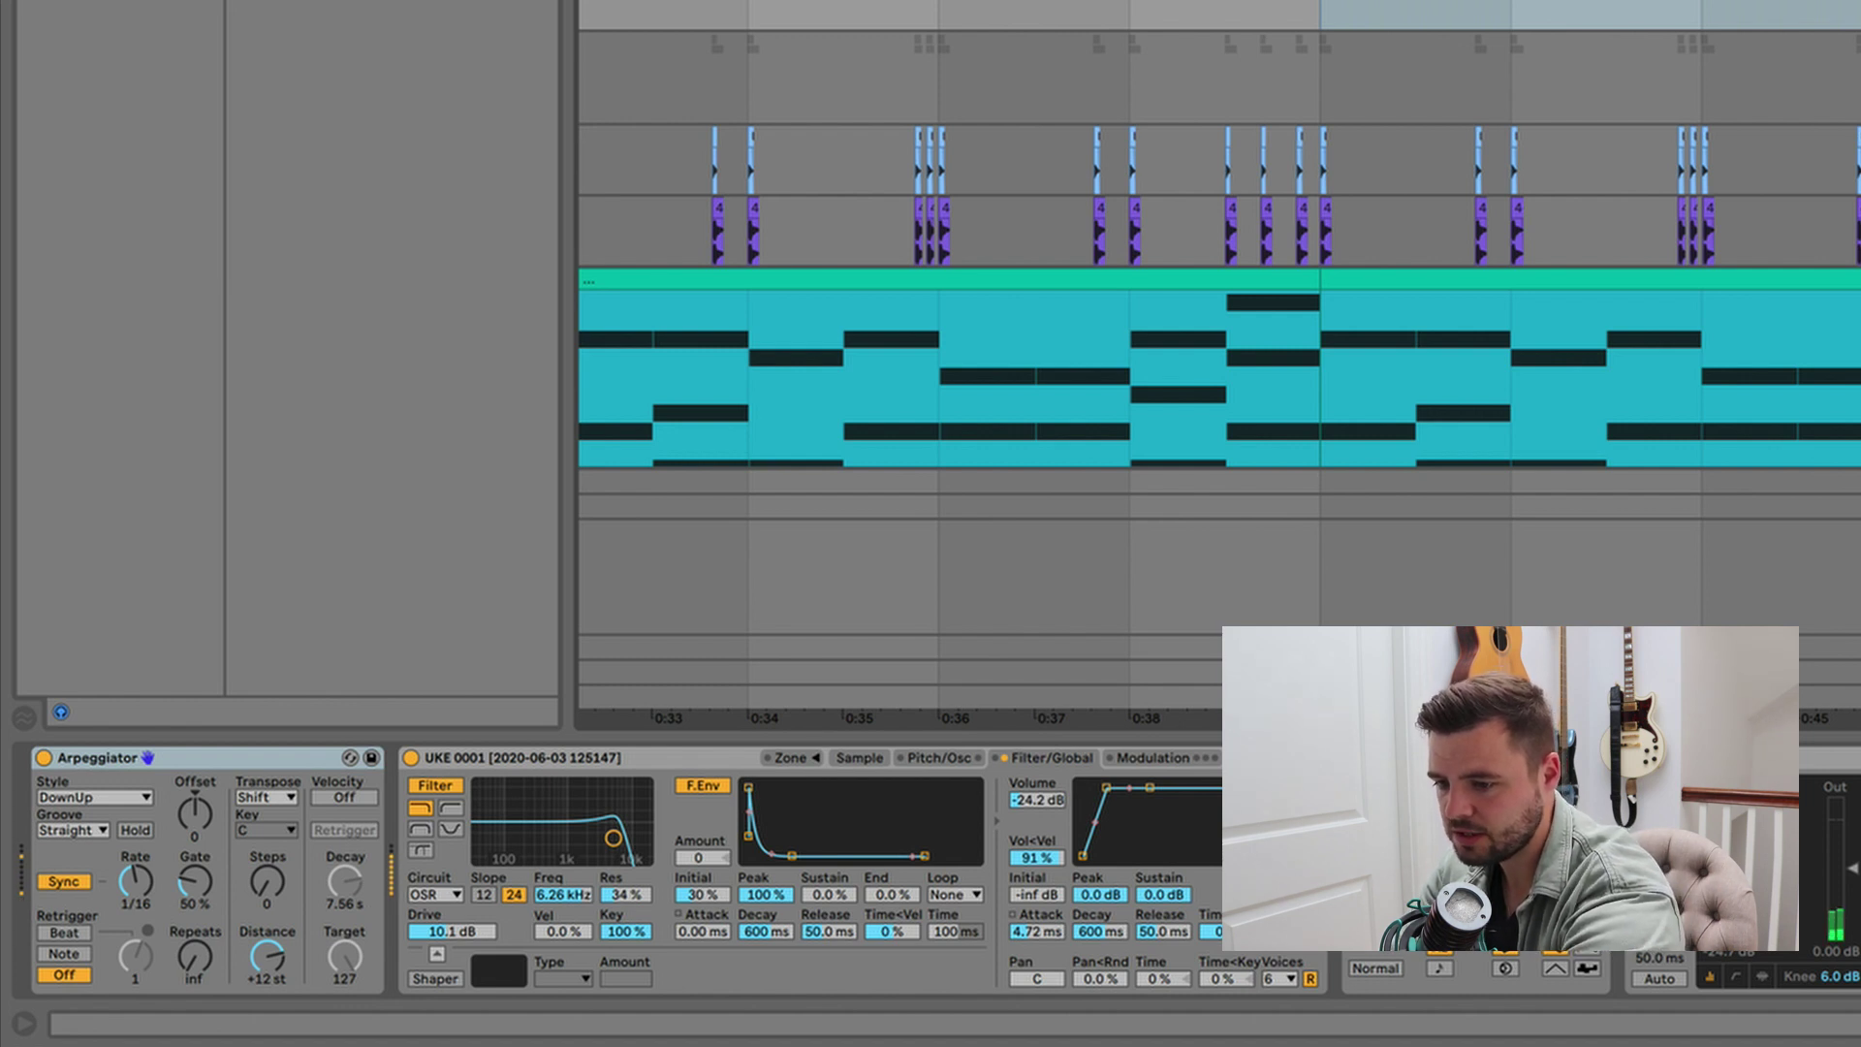
{"action": "key", "text": "space"}
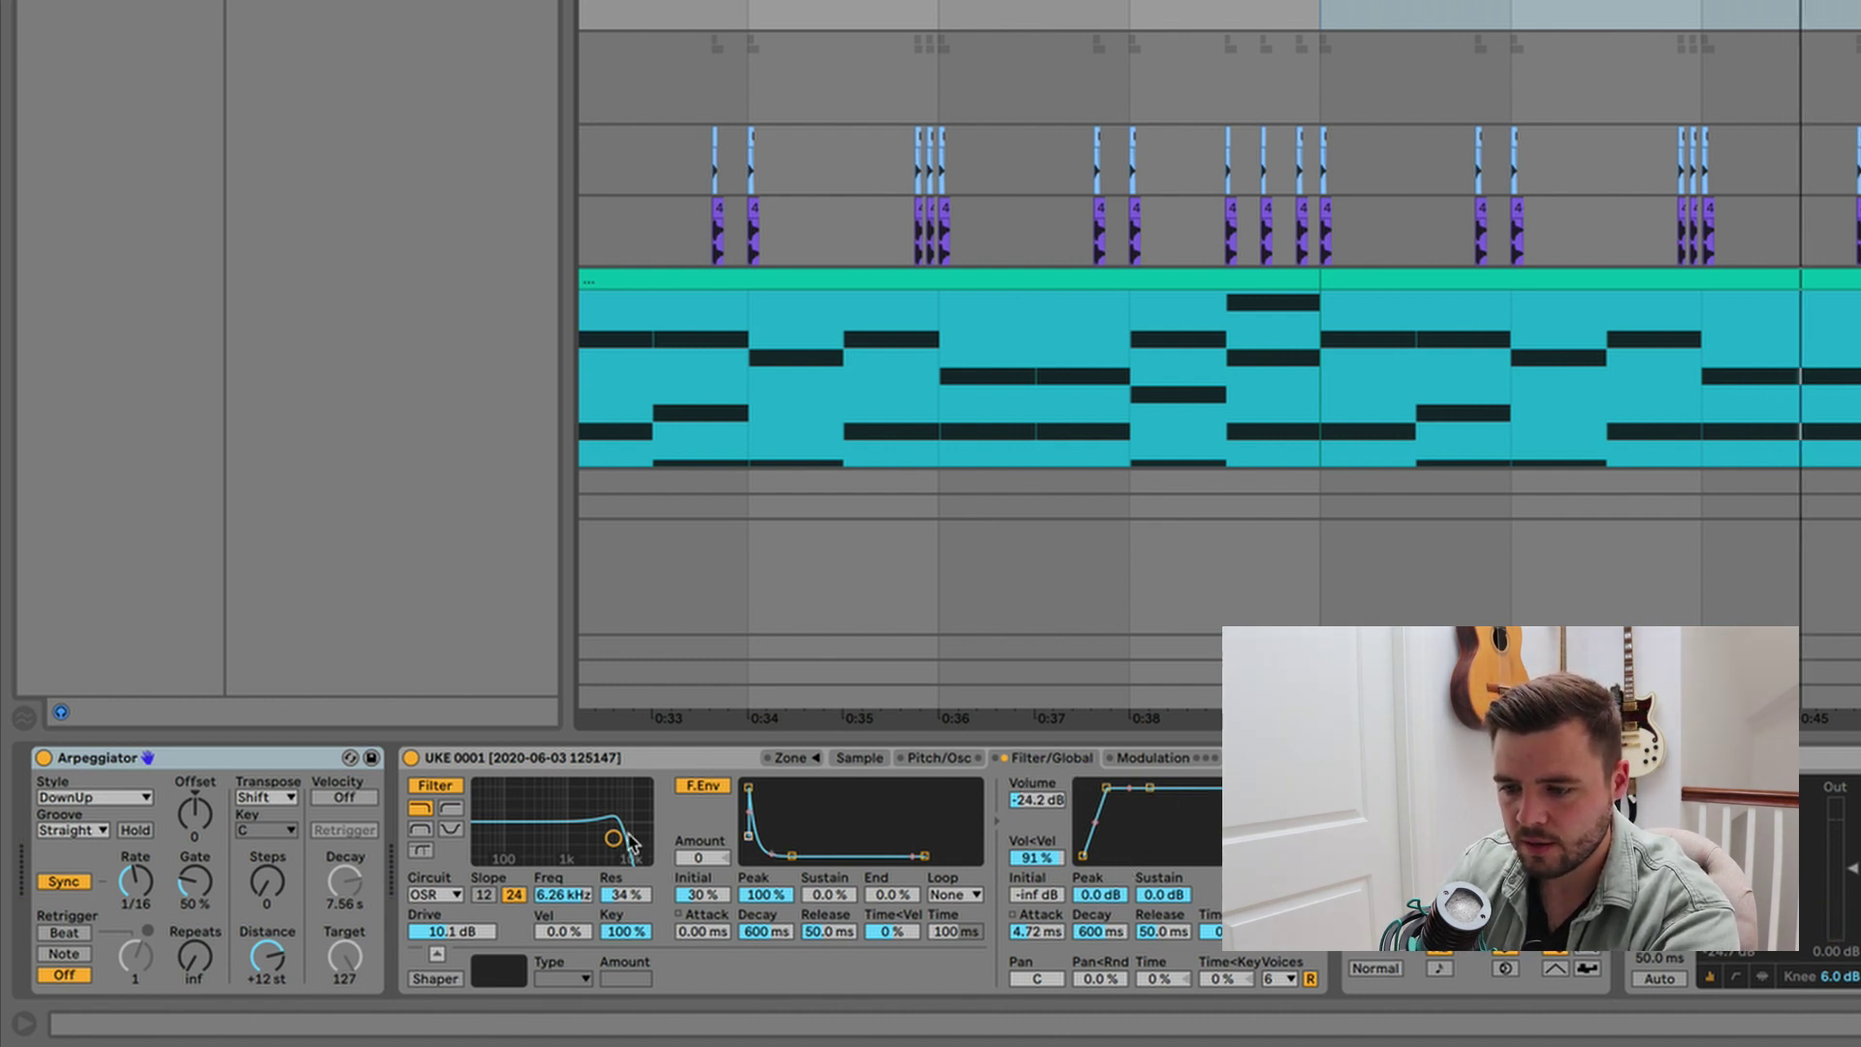
Look through the shaker Sampler's filter circuit options, keeping OSR, and select the Auto Pan device to review it during playback
{"action": "left_click", "coordinate": [441, 896]}
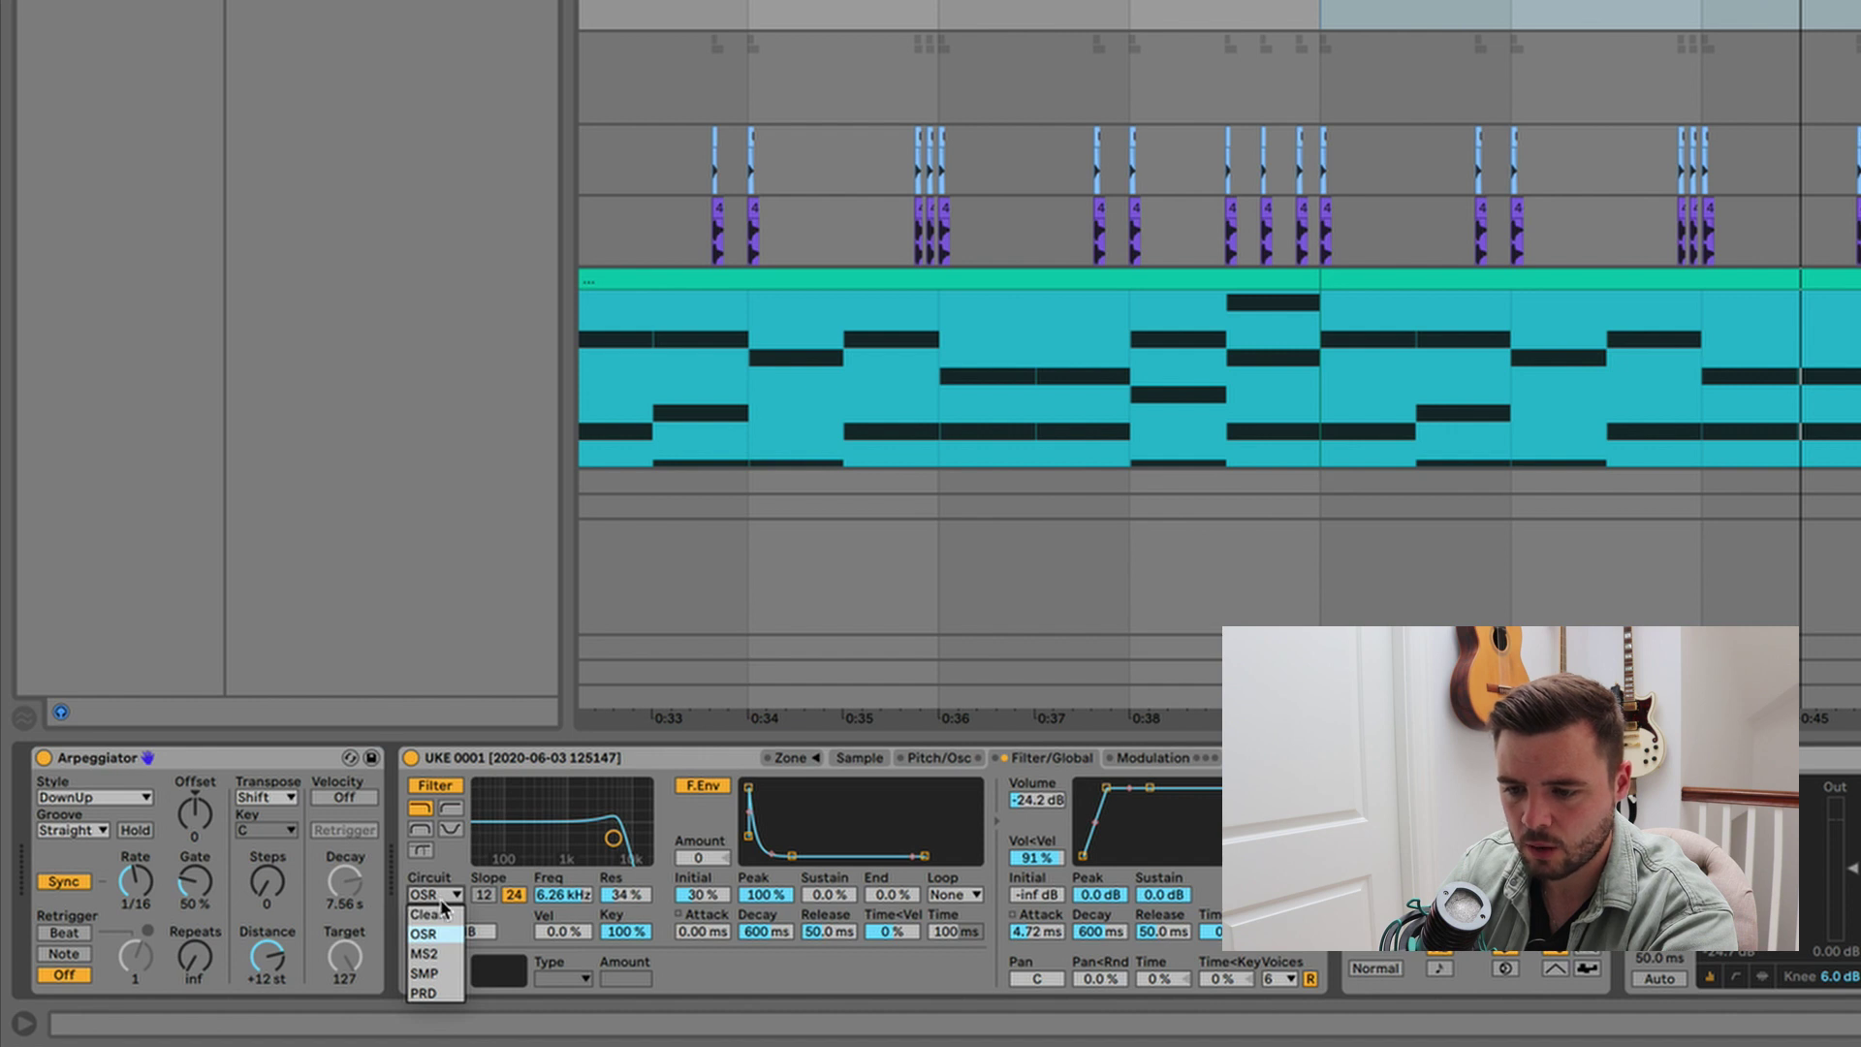
{"action": "left_click", "coordinate": [444, 895]}
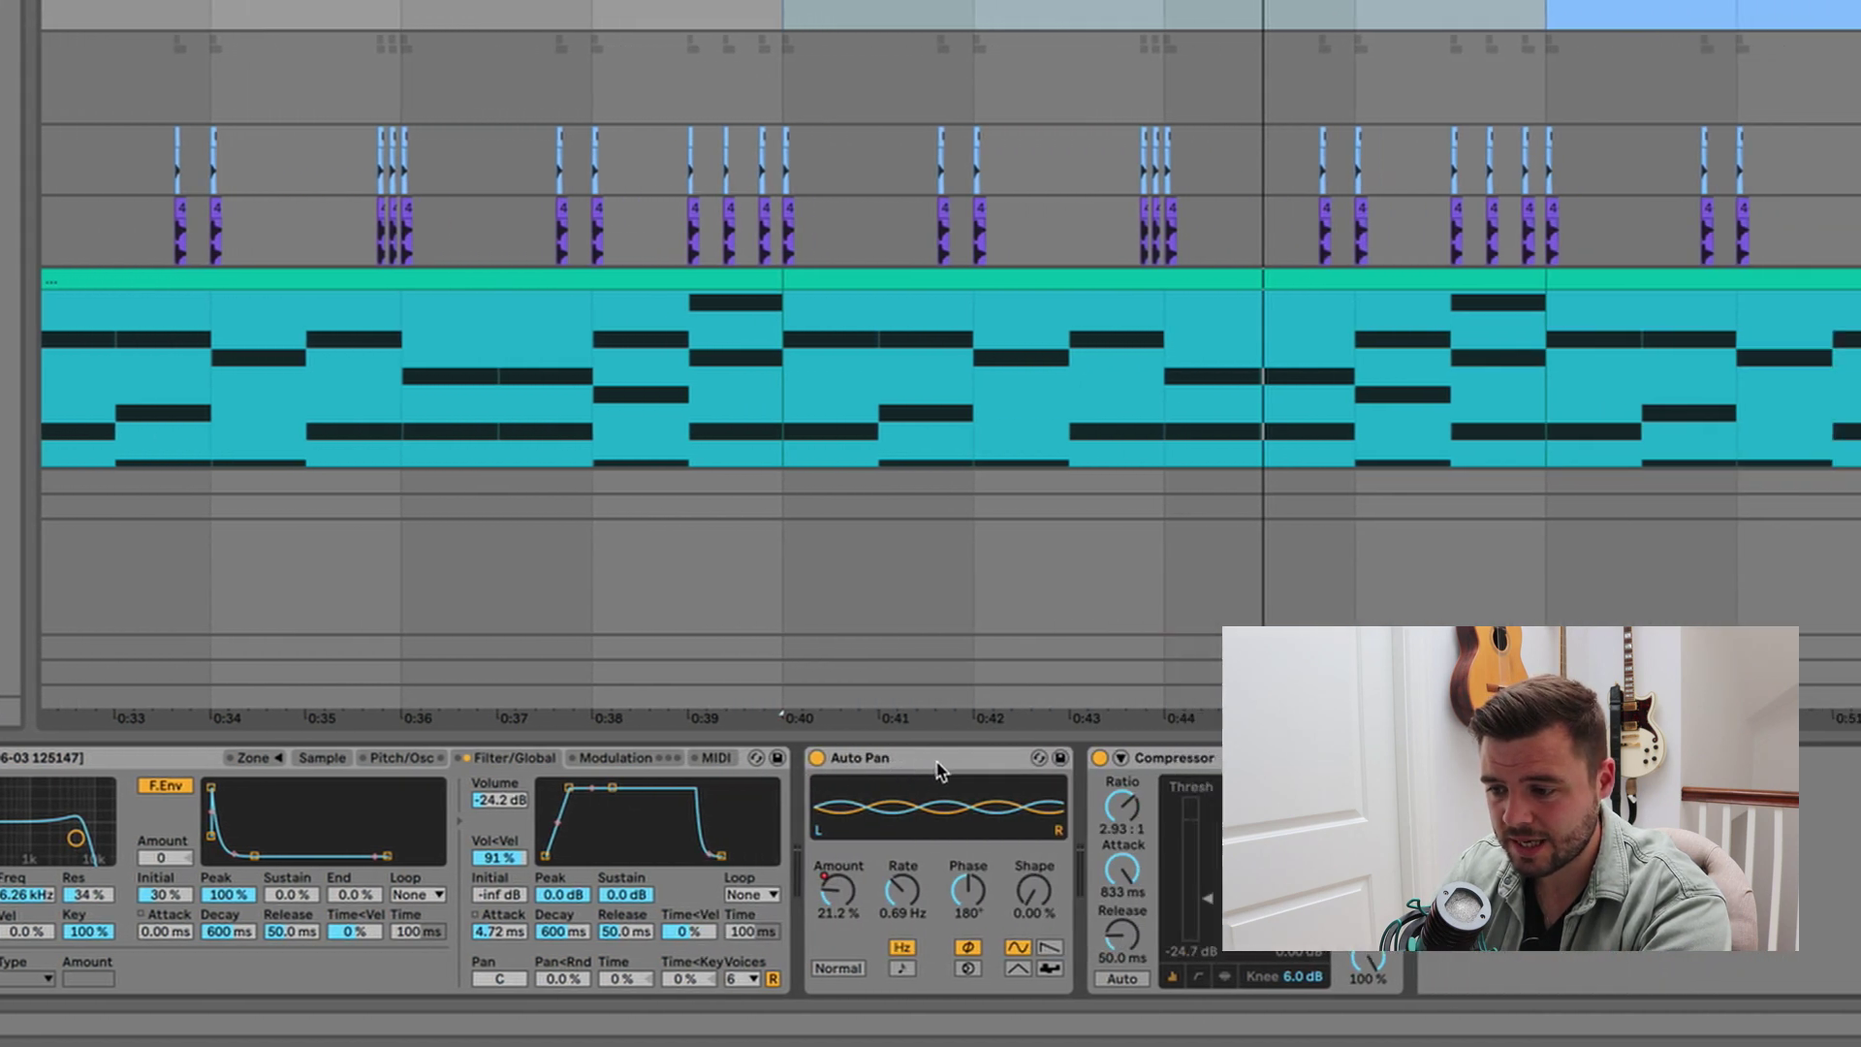
{"action": "left_click", "coordinate": [954, 760]}
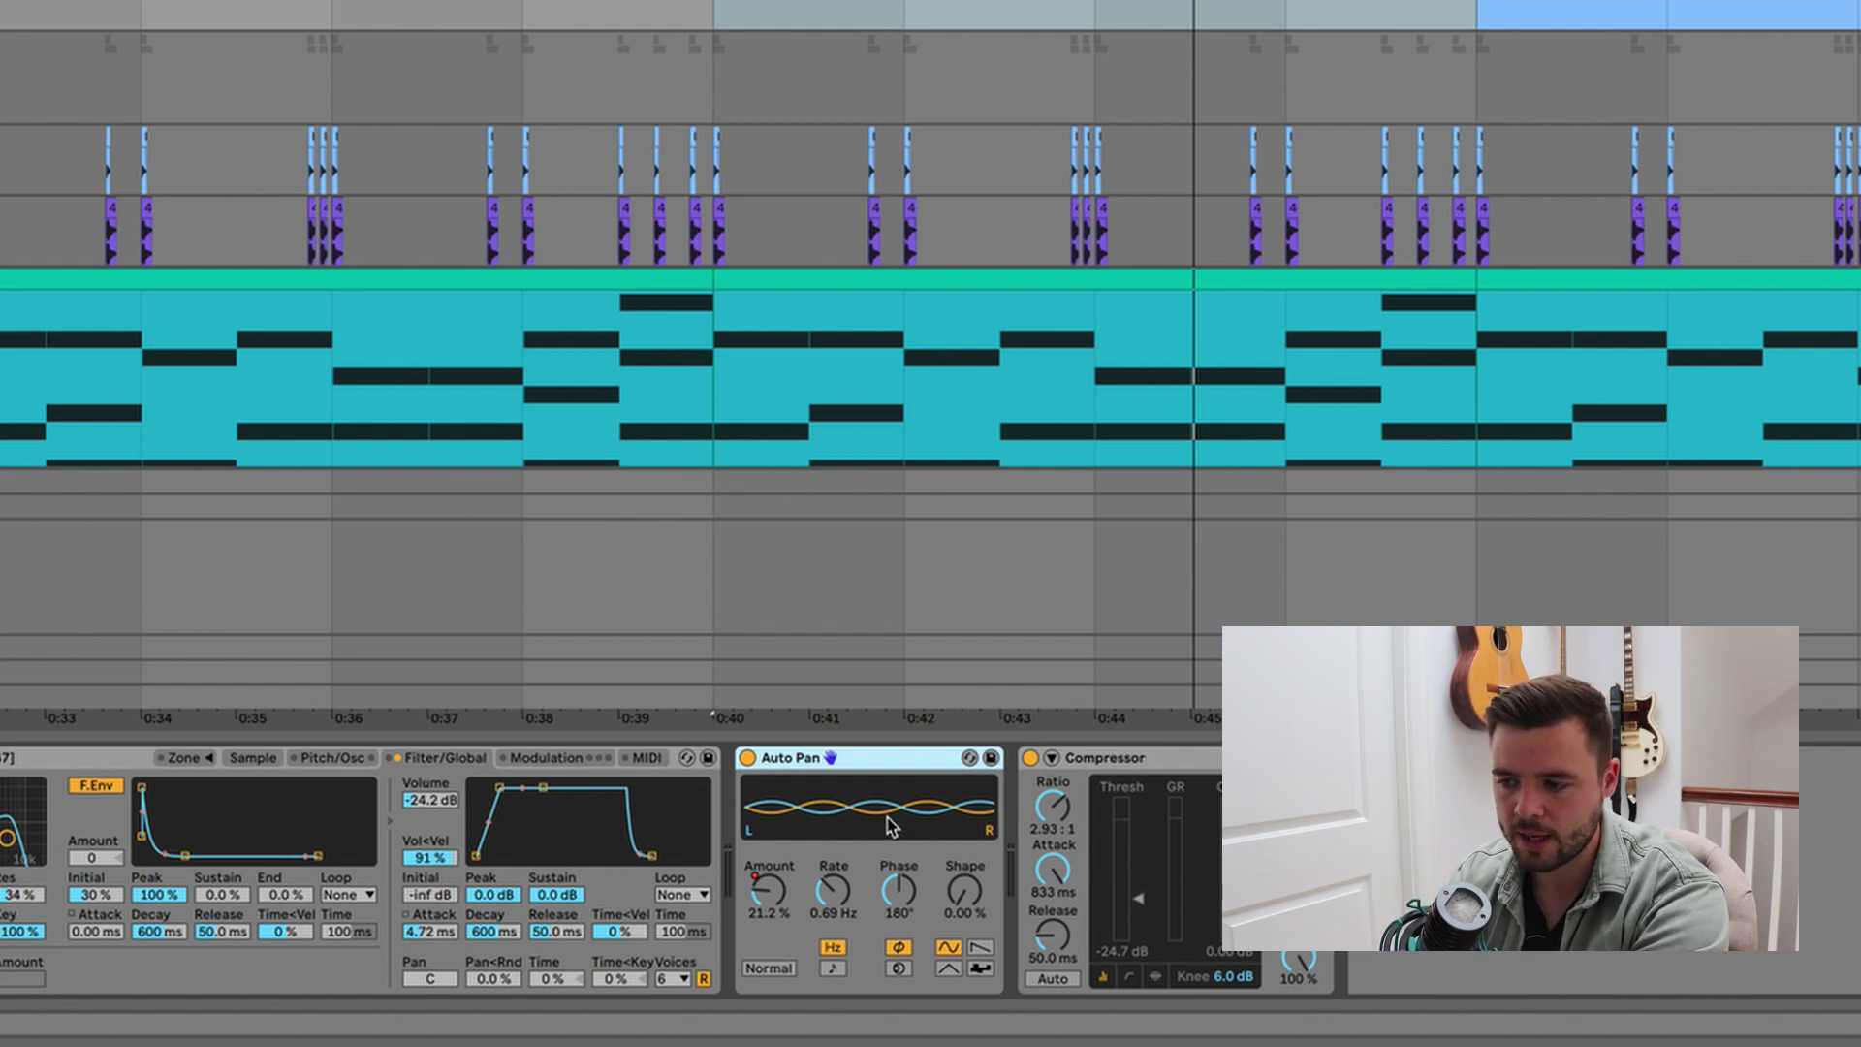
{"action": "key", "text": "space"}
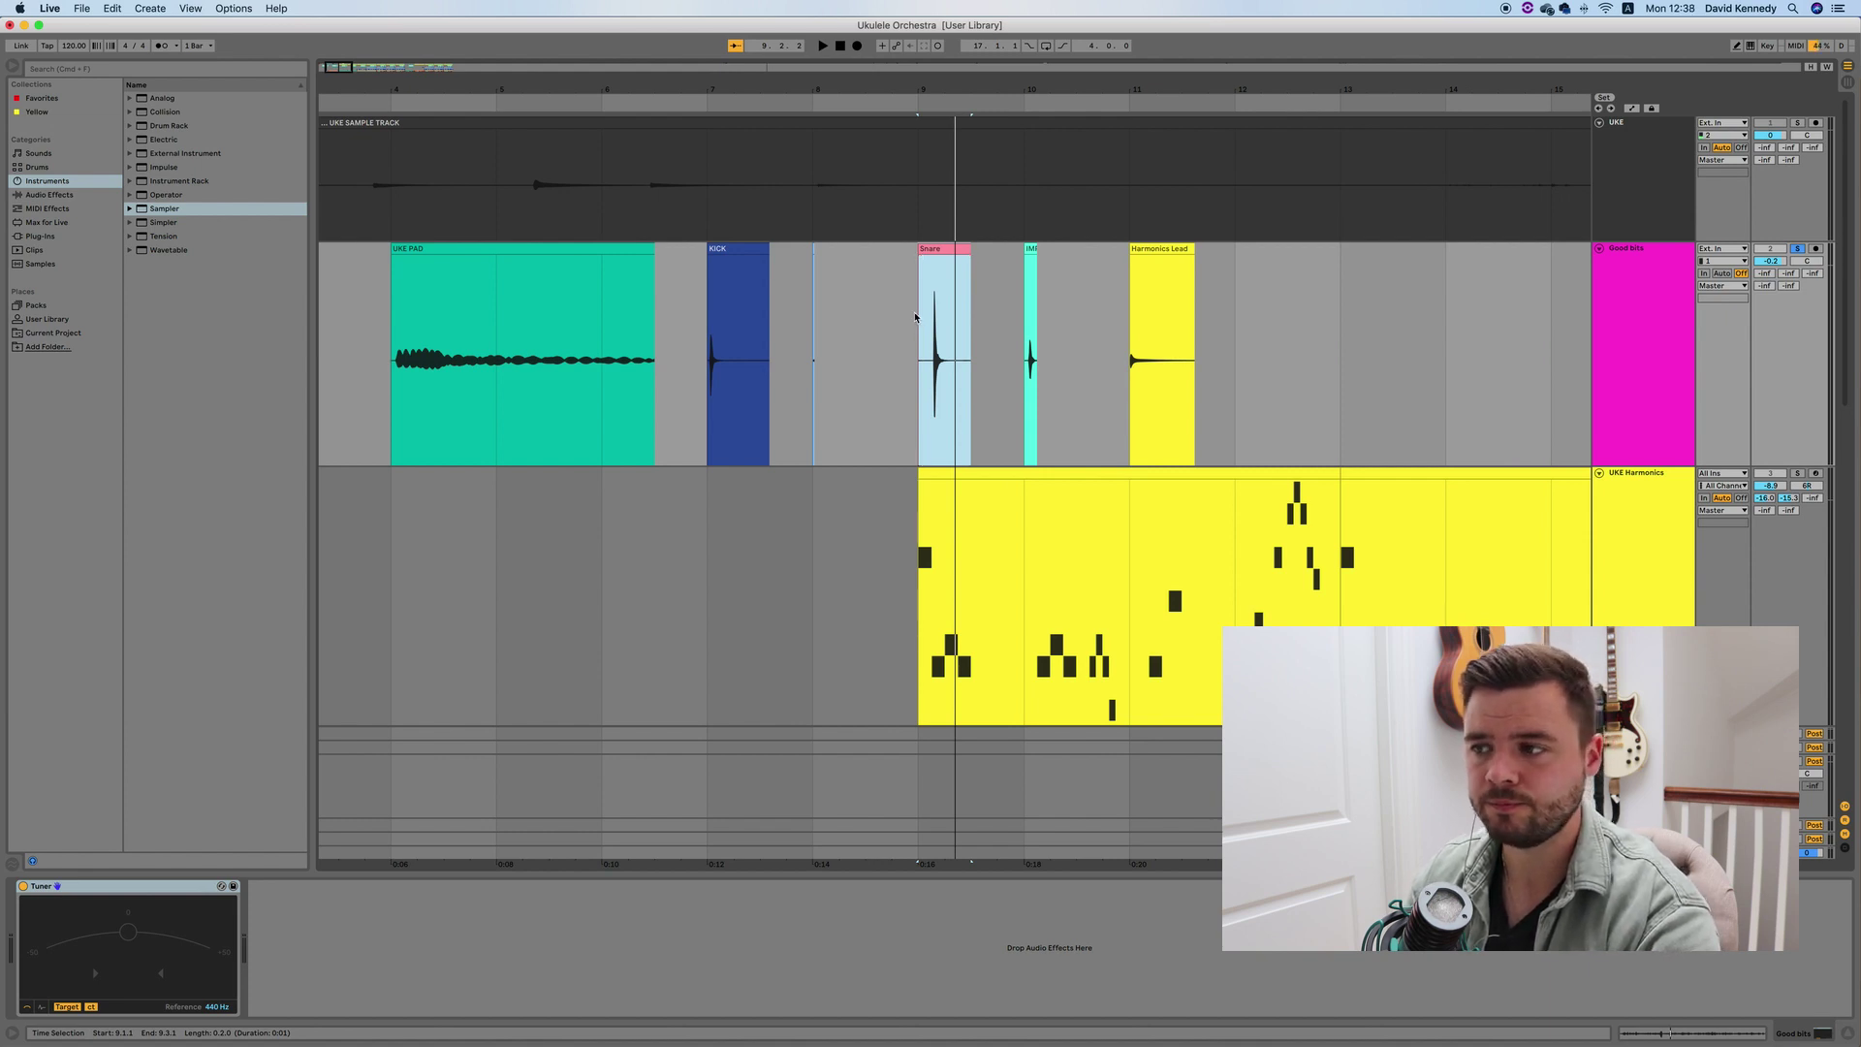
Find the UKE SNARE track in the arrangement and play it soloed from bar 25
{"action": "scroll", "coordinate": [1052, 243], "scroll_direction": "down", "scroll_amount": 5}
{"action": "scroll", "coordinate": [1051, 242], "scroll_direction": "right", "scroll_amount": 6}
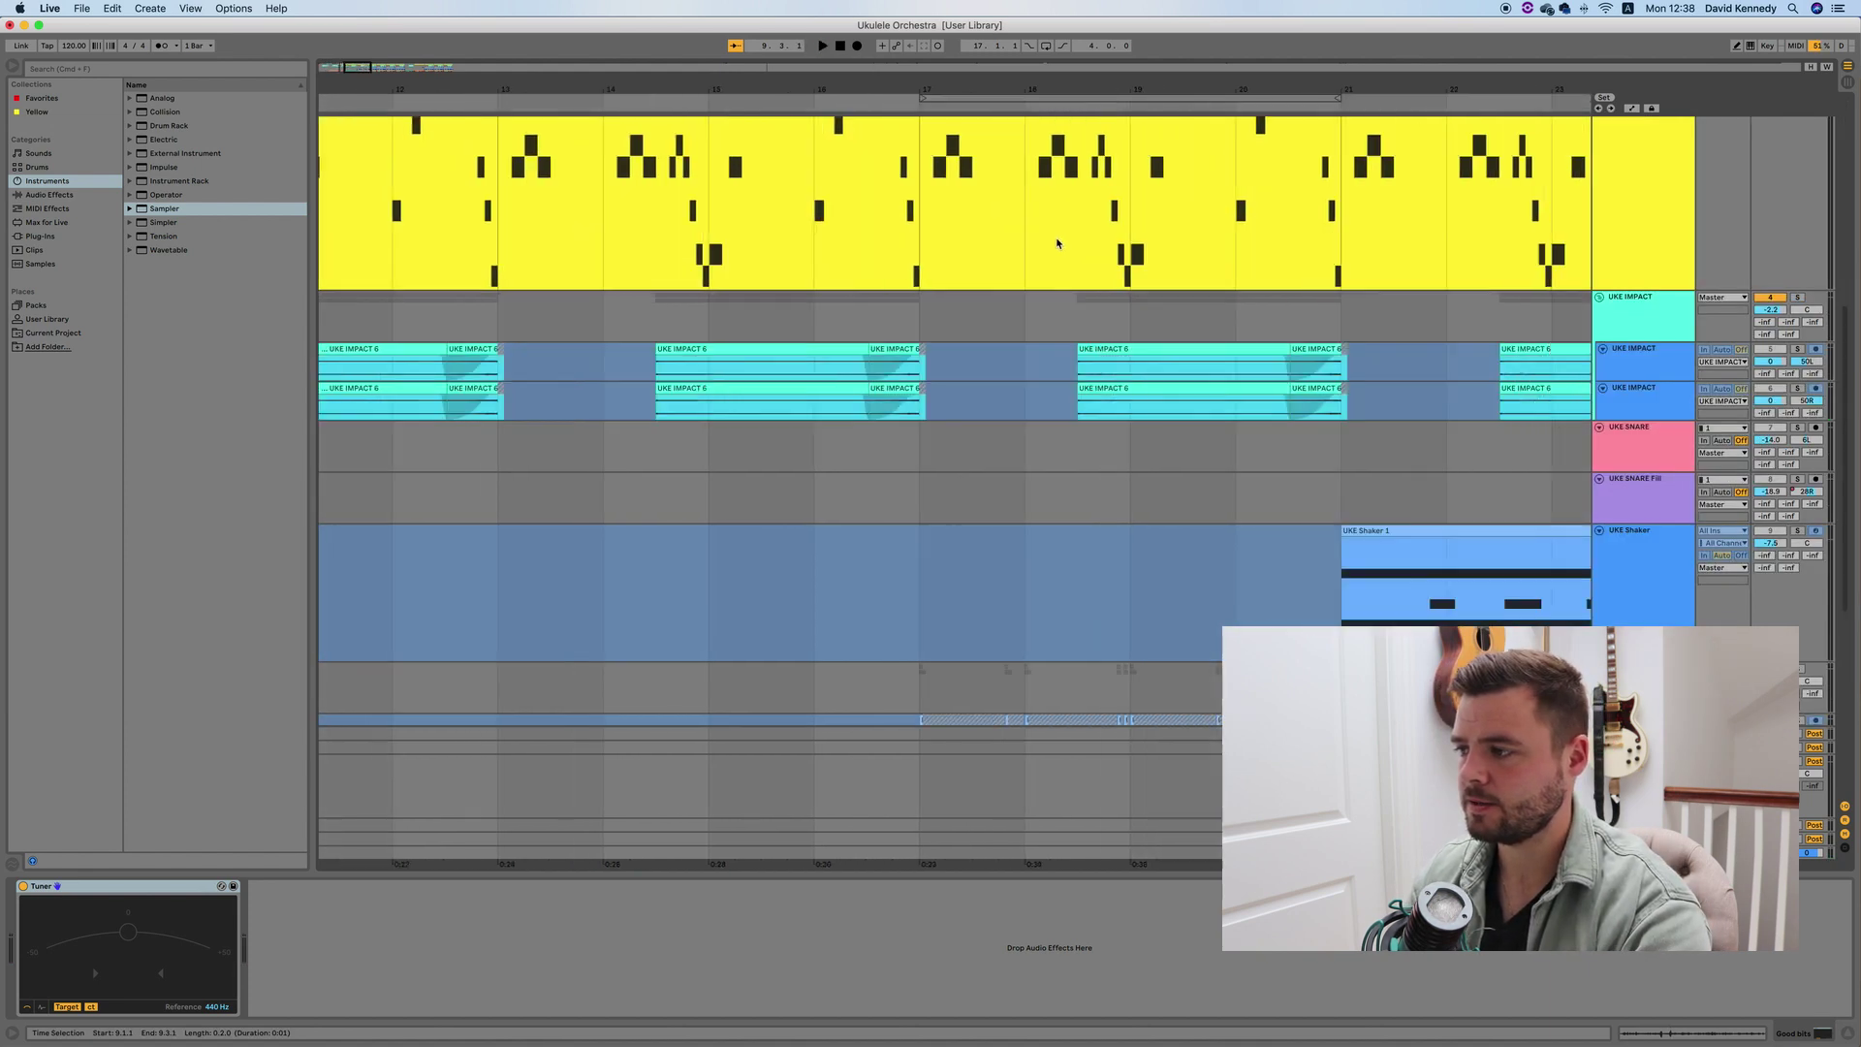
{"action": "scroll", "coordinate": [1051, 242], "scroll_direction": "right", "scroll_amount": 4}
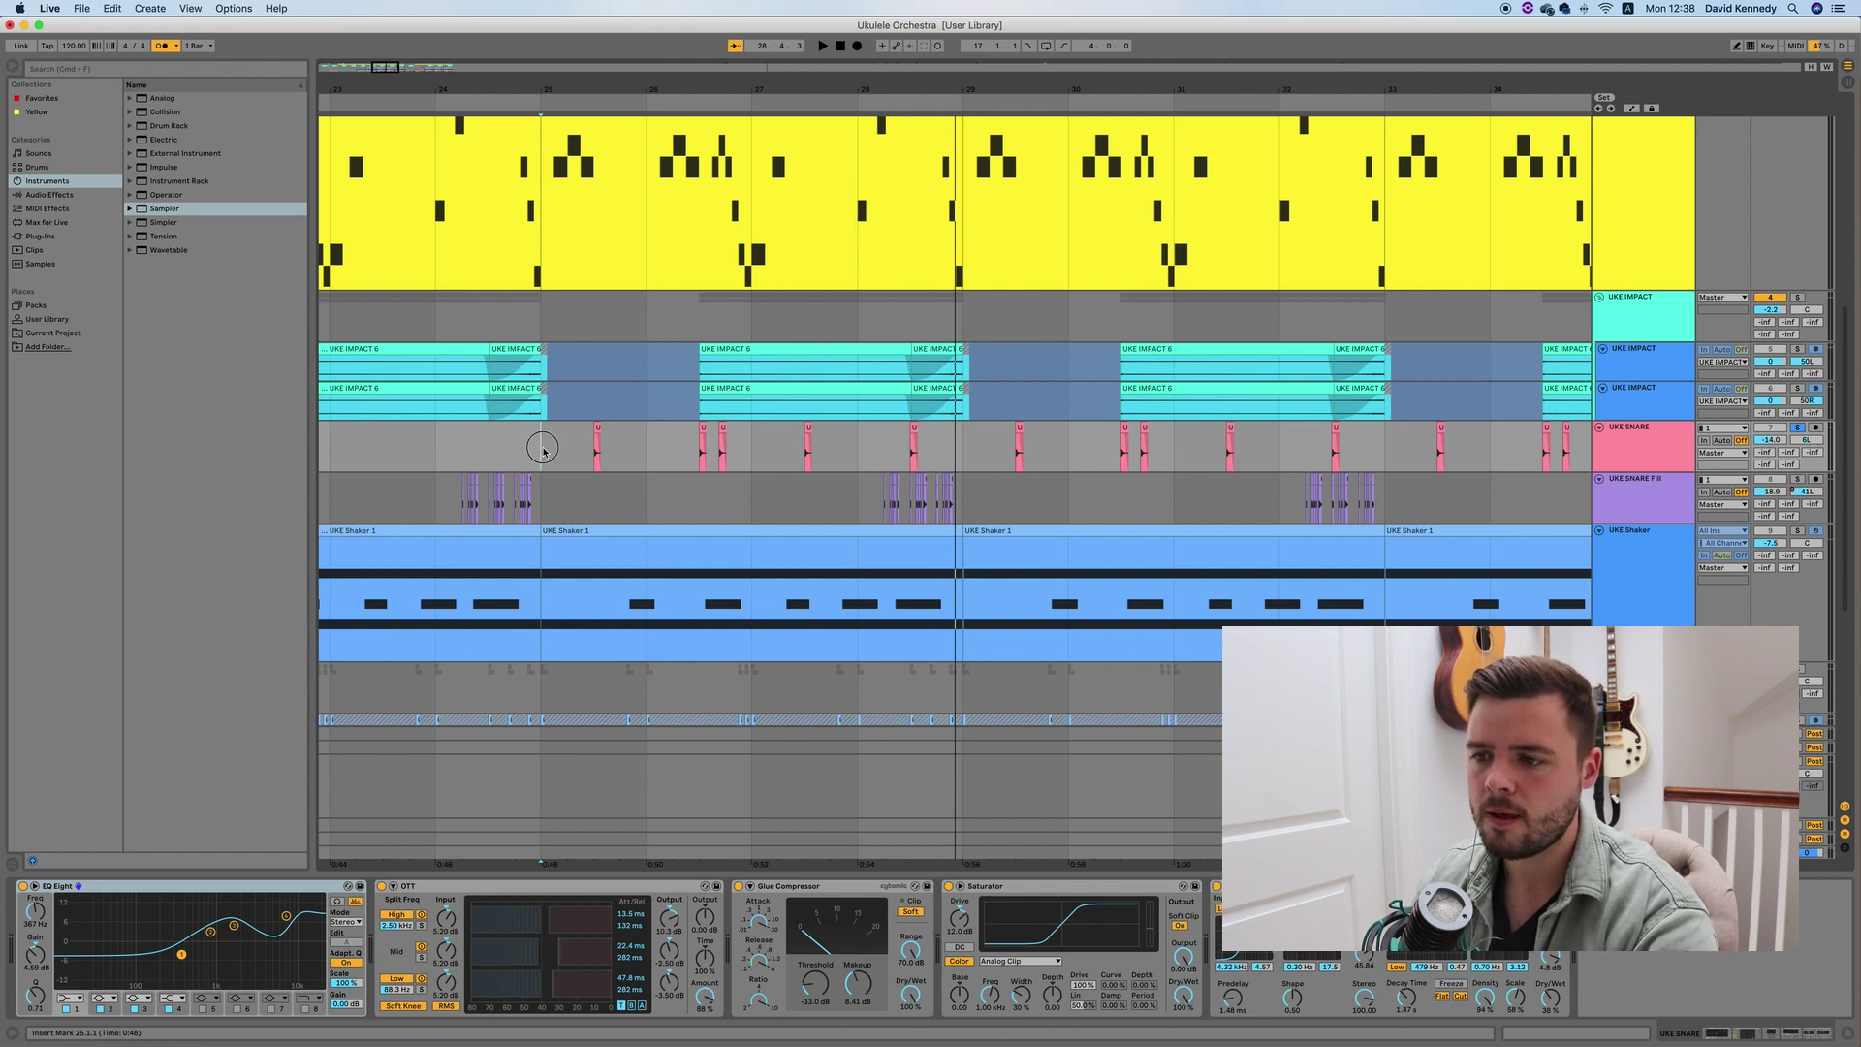
{"action": "key", "text": "space"}
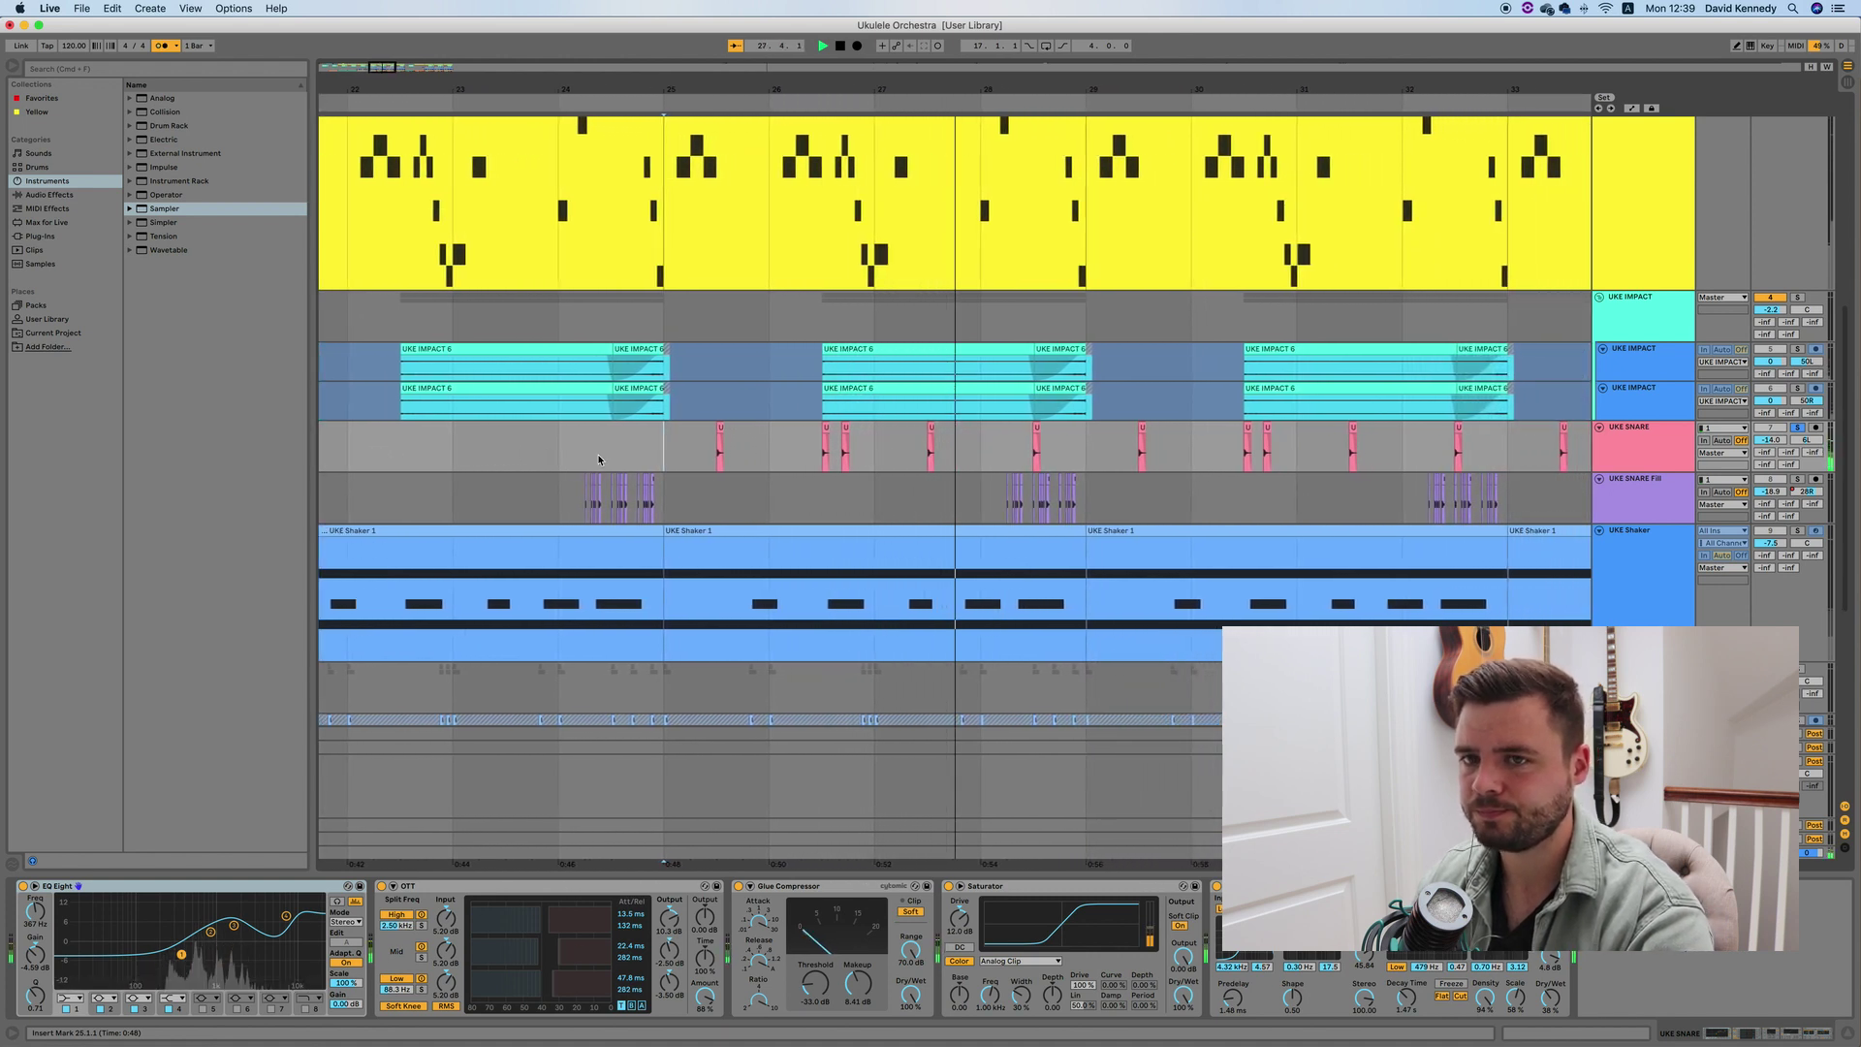
Stop playback and look up the OTT preset under Multiband Dynamics in the audio effects library
{"action": "key", "text": "space"}
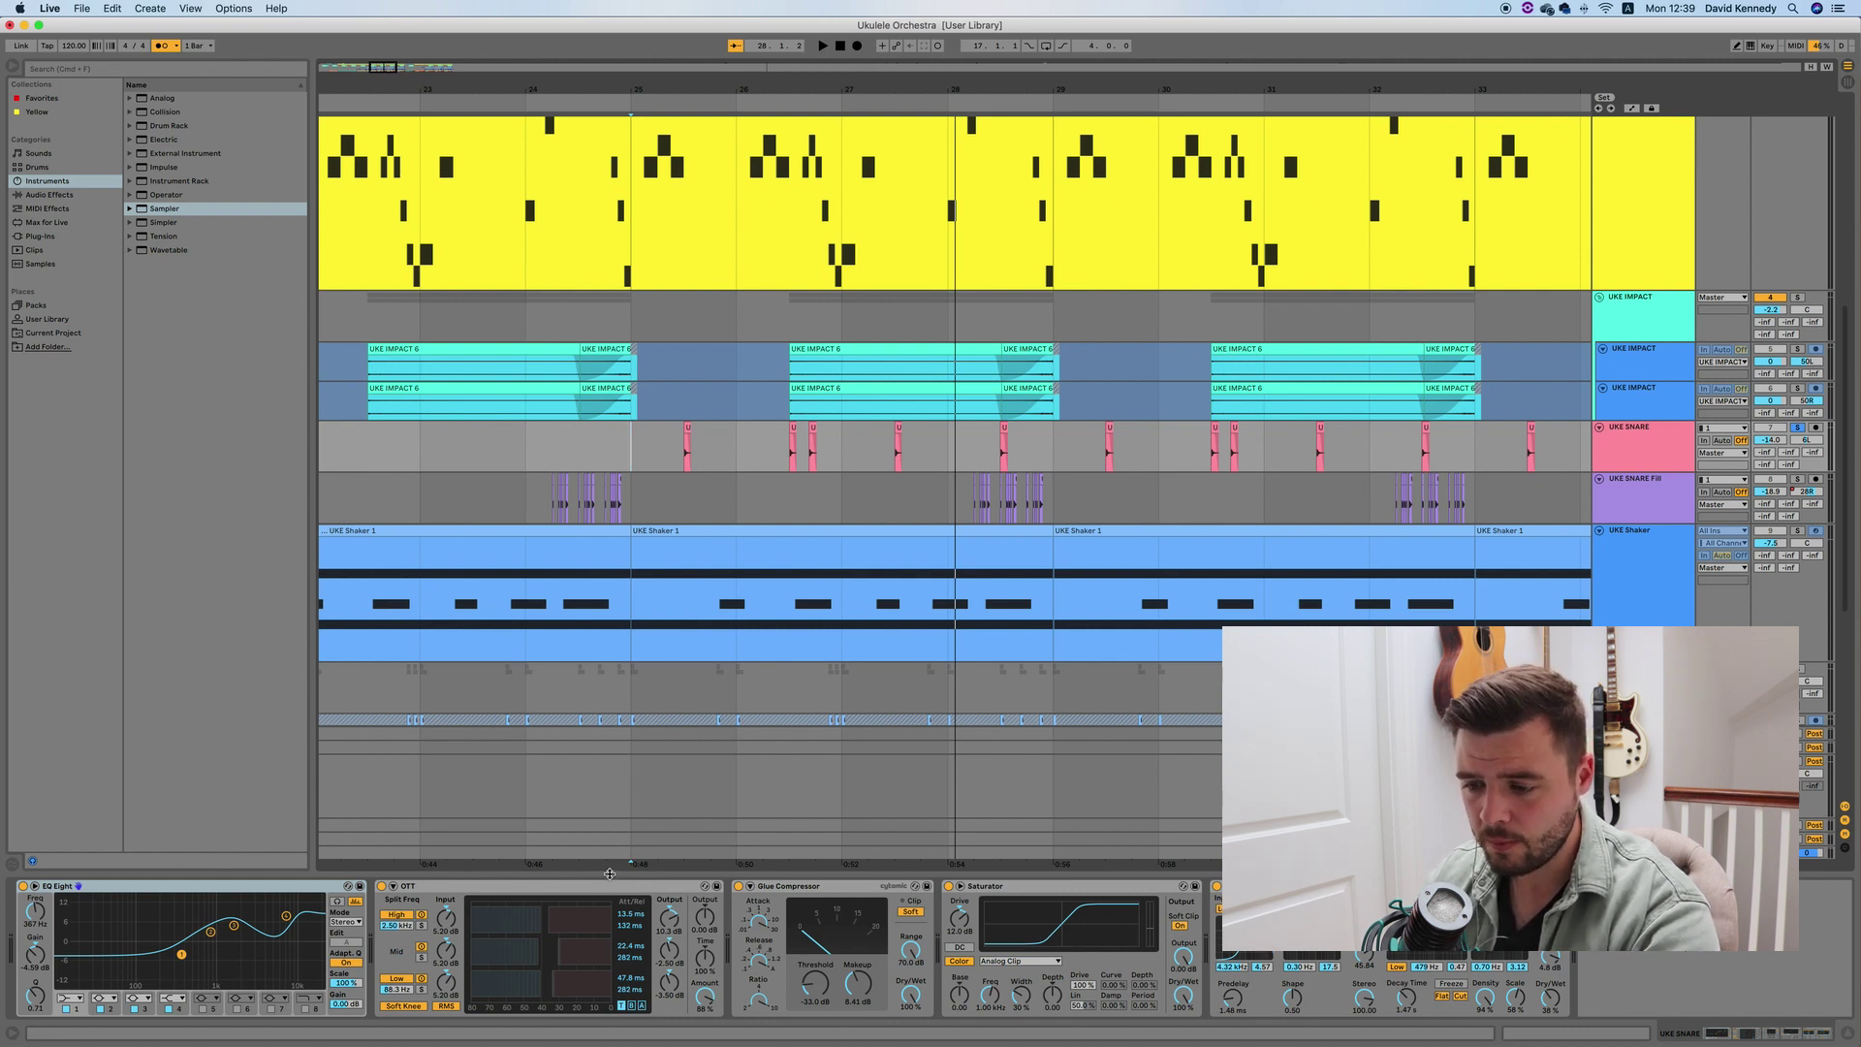
{"action": "left_click", "coordinate": [485, 890]}
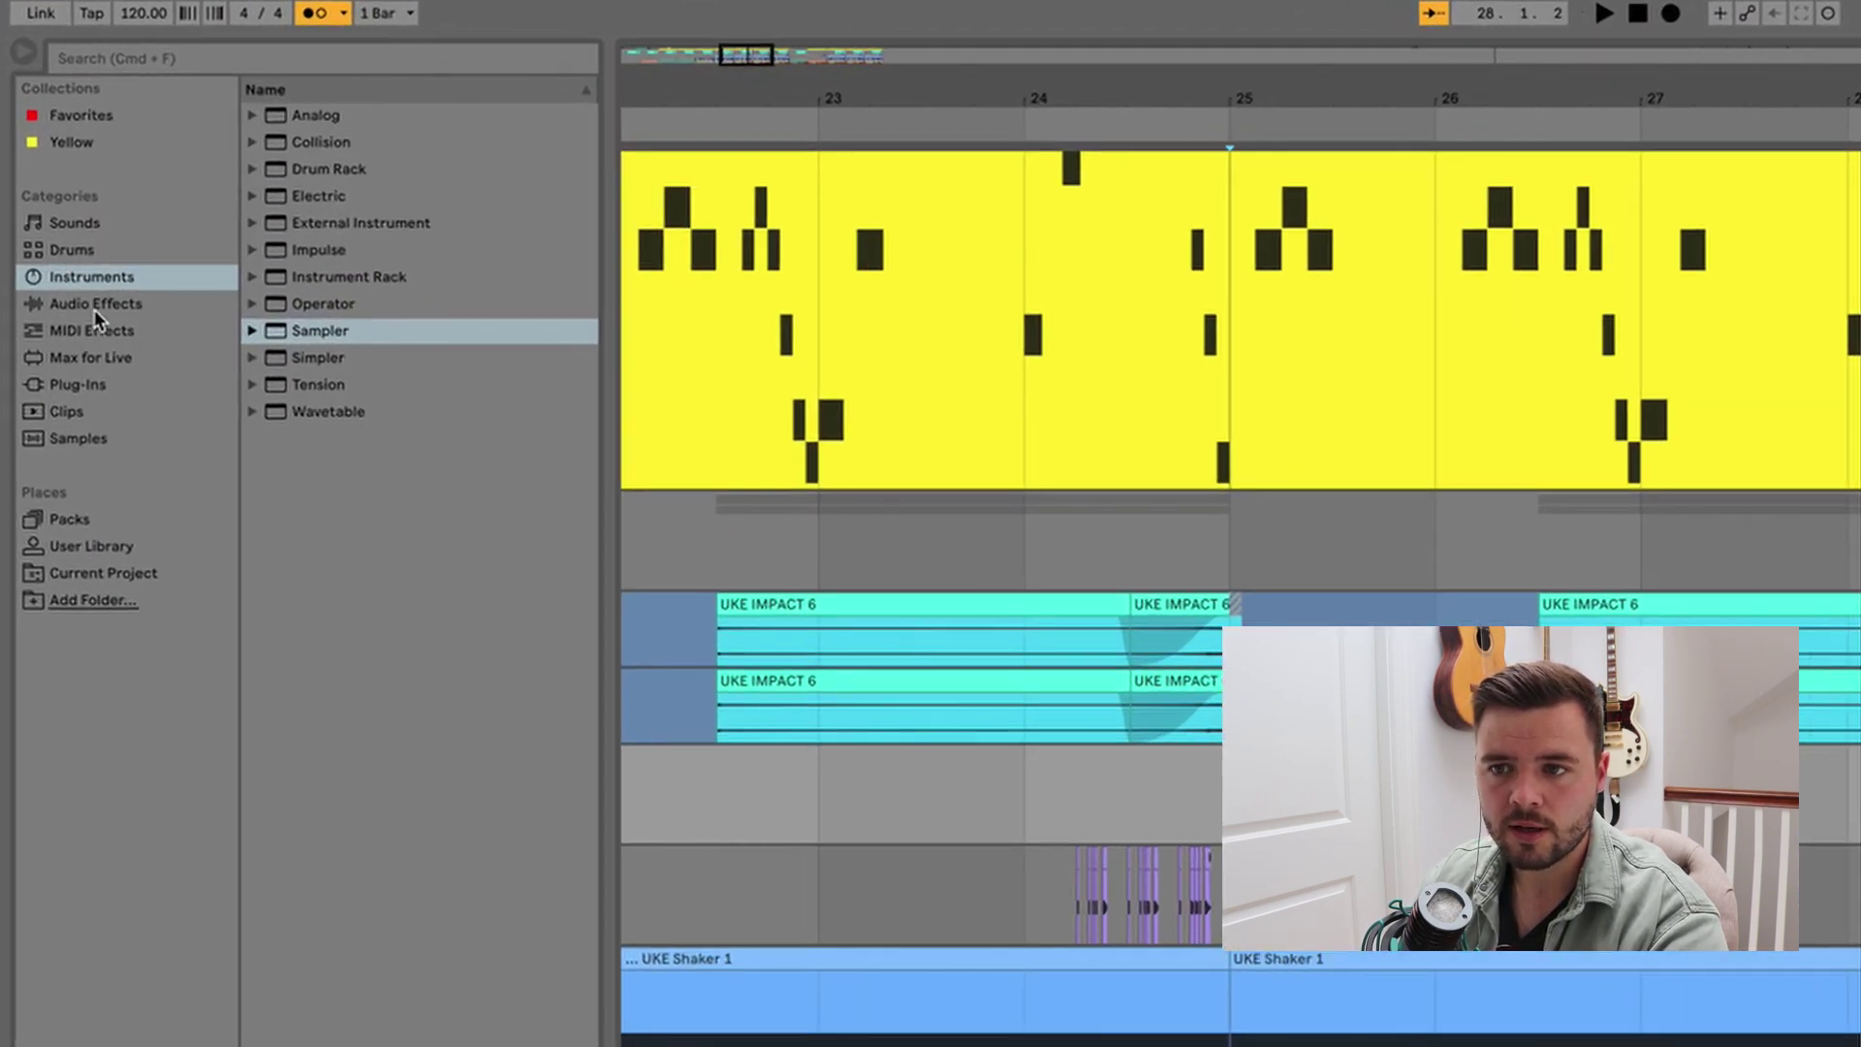
{"action": "left_click", "coordinate": [95, 306]}
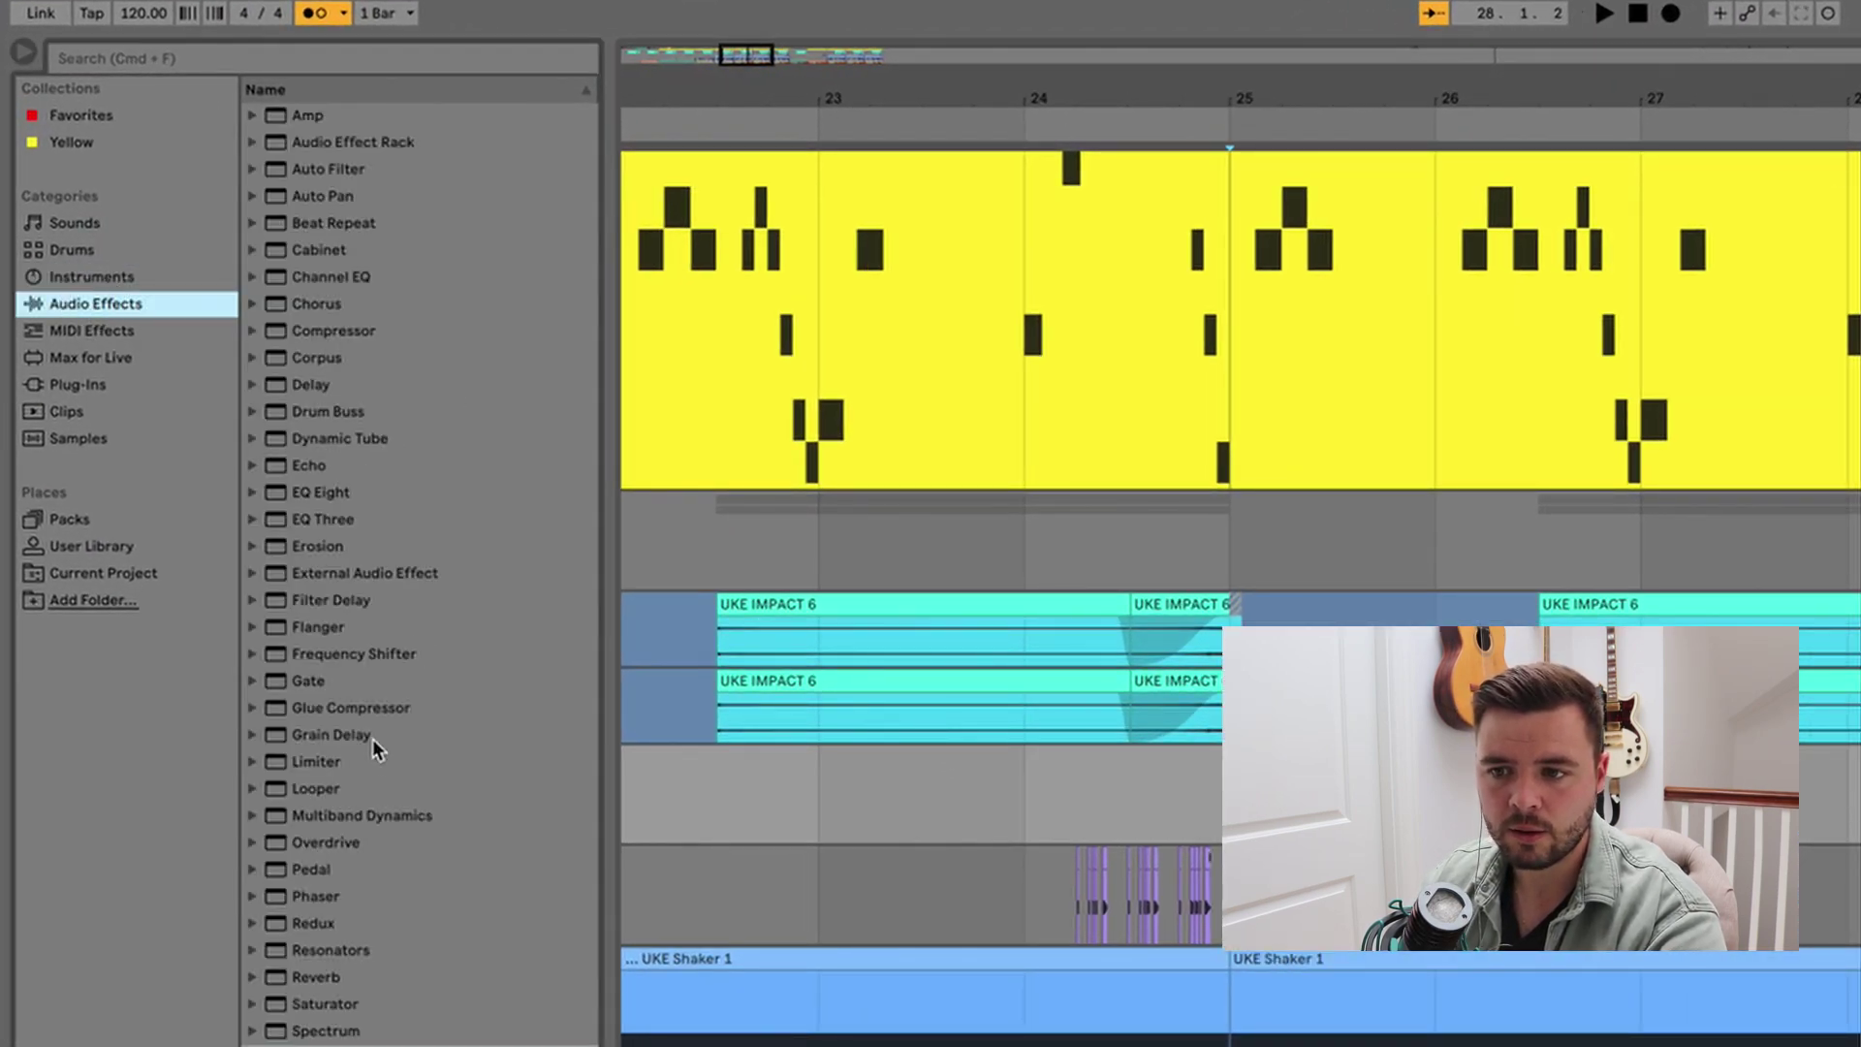
{"action": "left_click", "coordinate": [268, 817]}
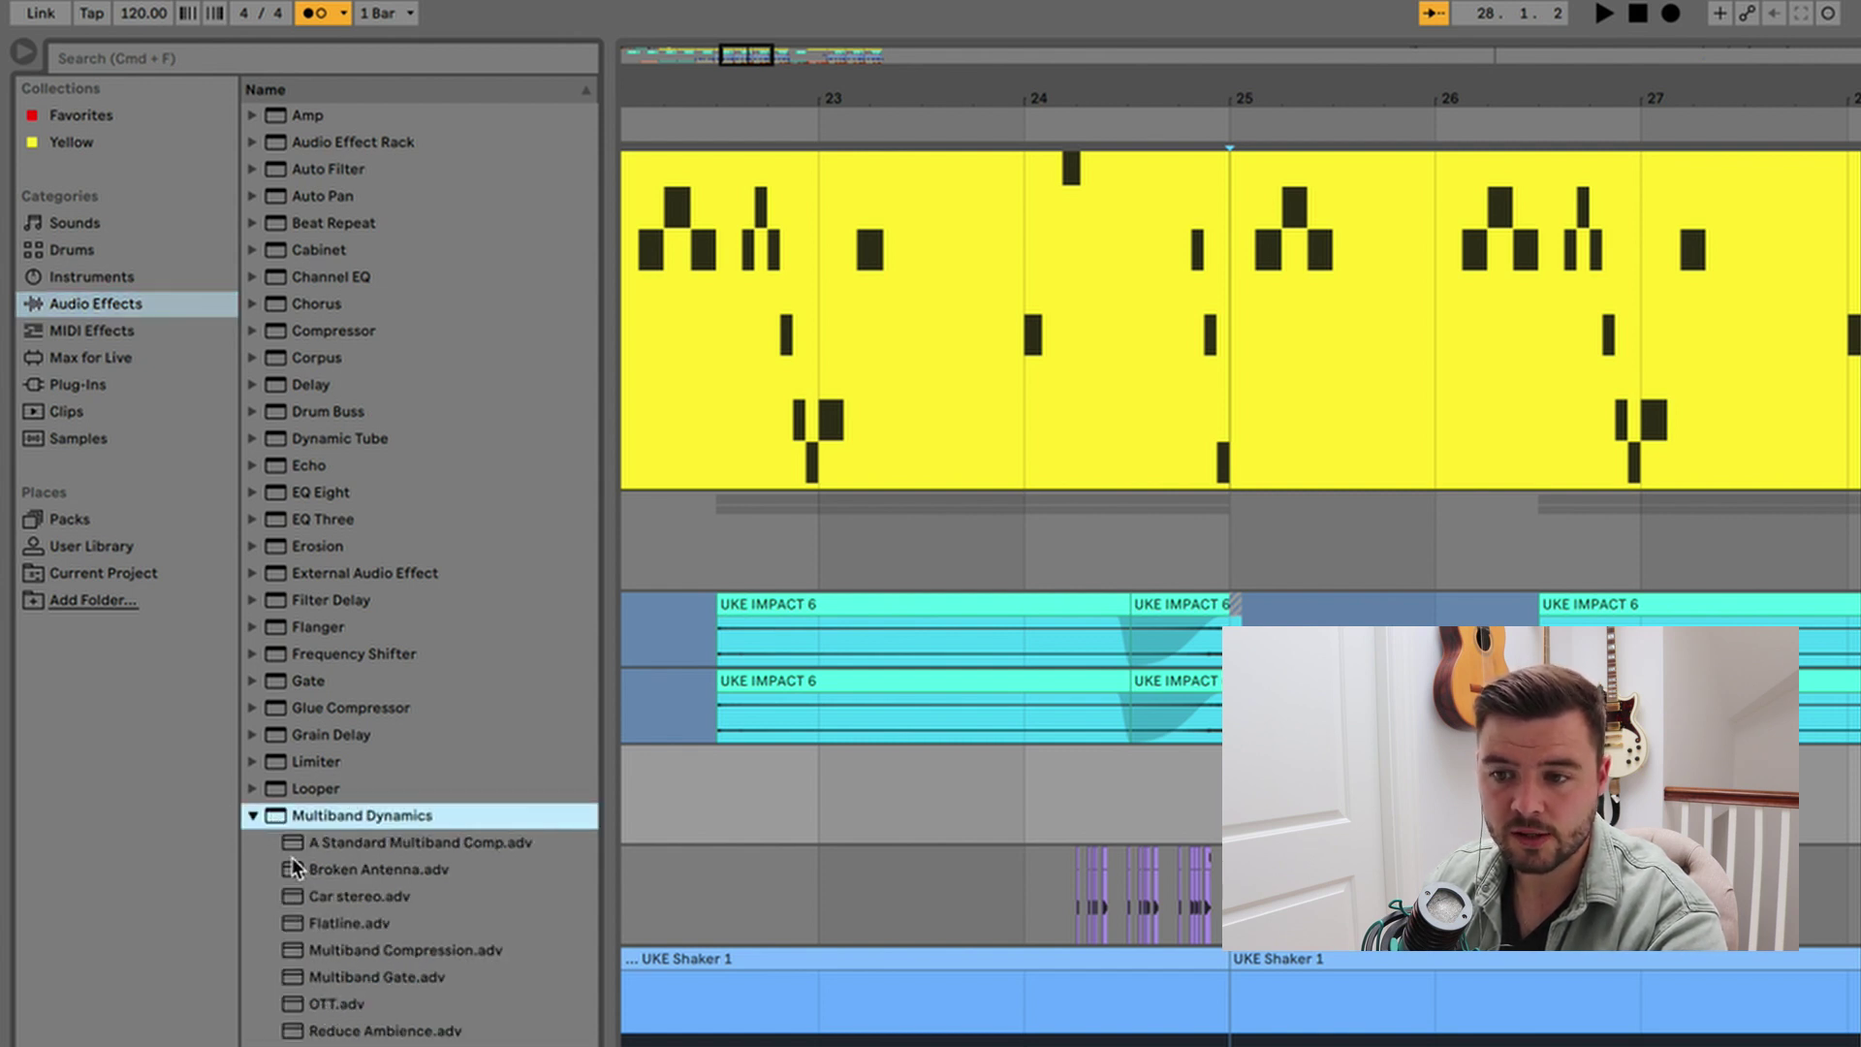
{"action": "left_click", "coordinate": [254, 816]}
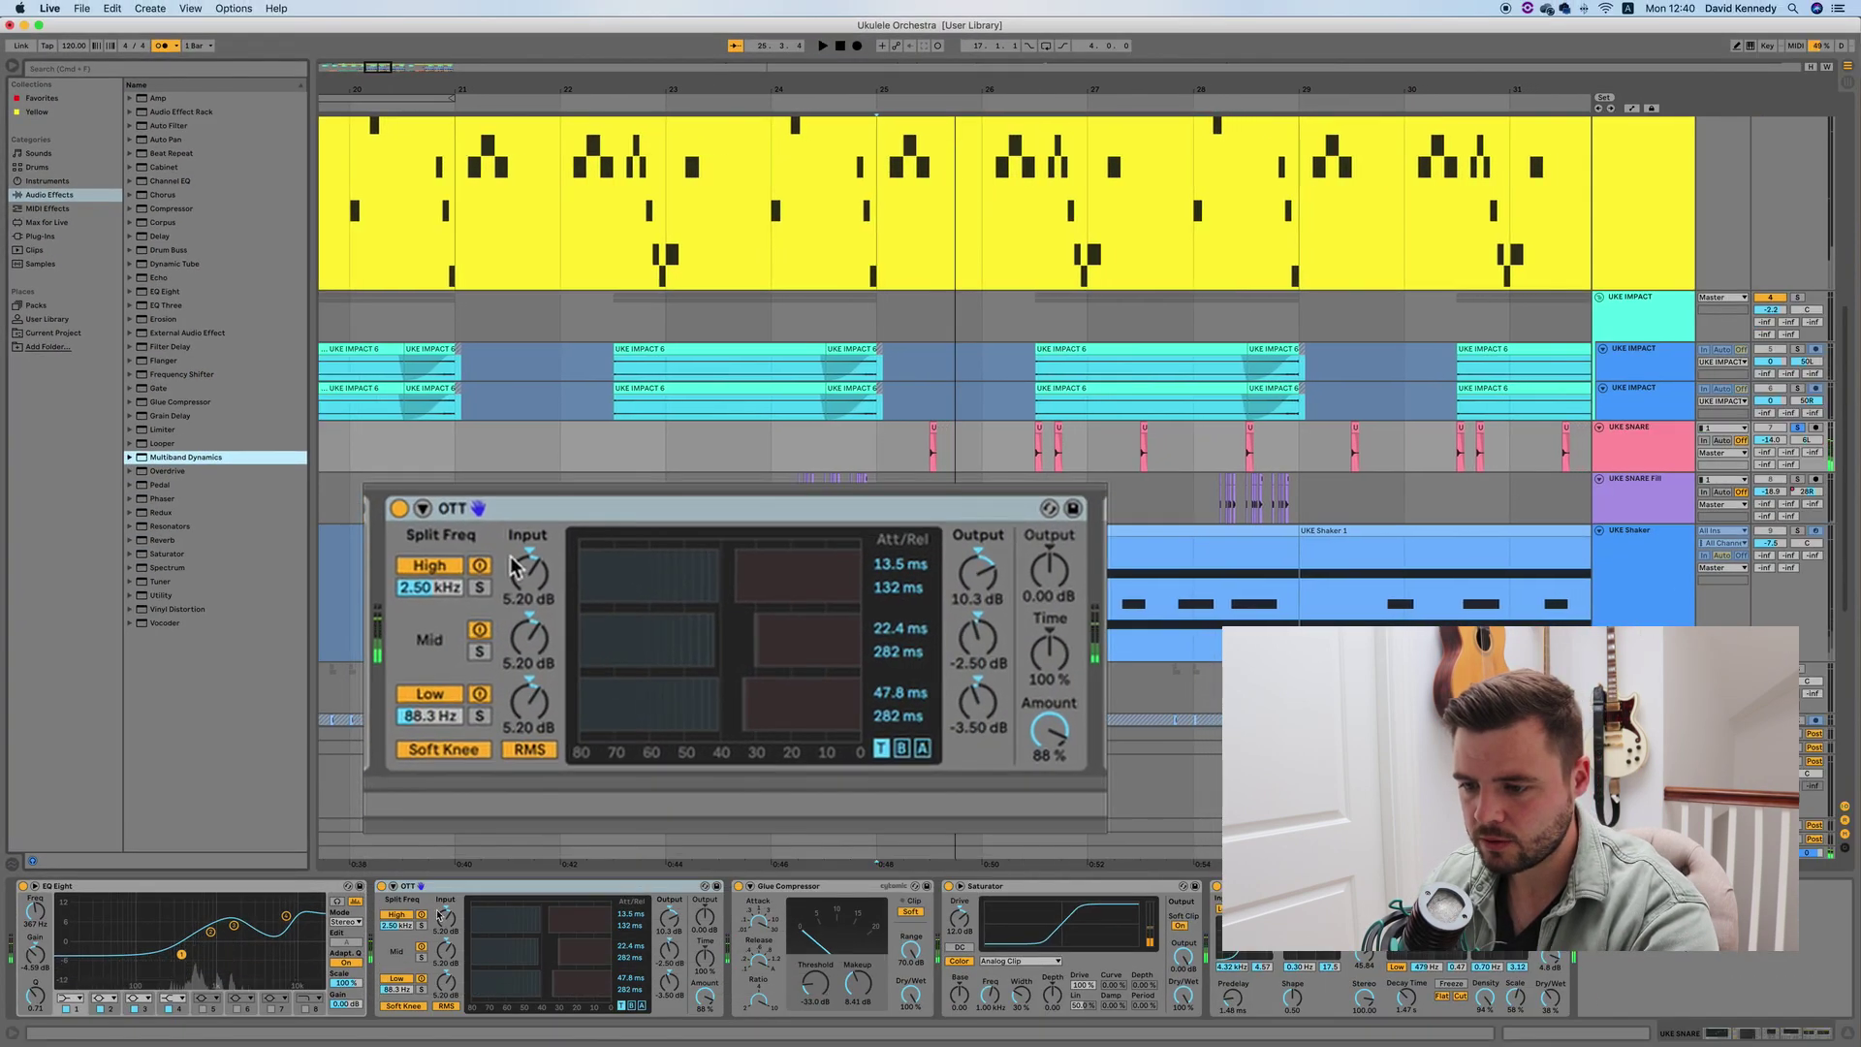
Compare the UKE SNARE playback with its OTT device bypassed and switched back on
{"action": "left_click", "coordinate": [381, 886]}
{"action": "key", "text": "space"}
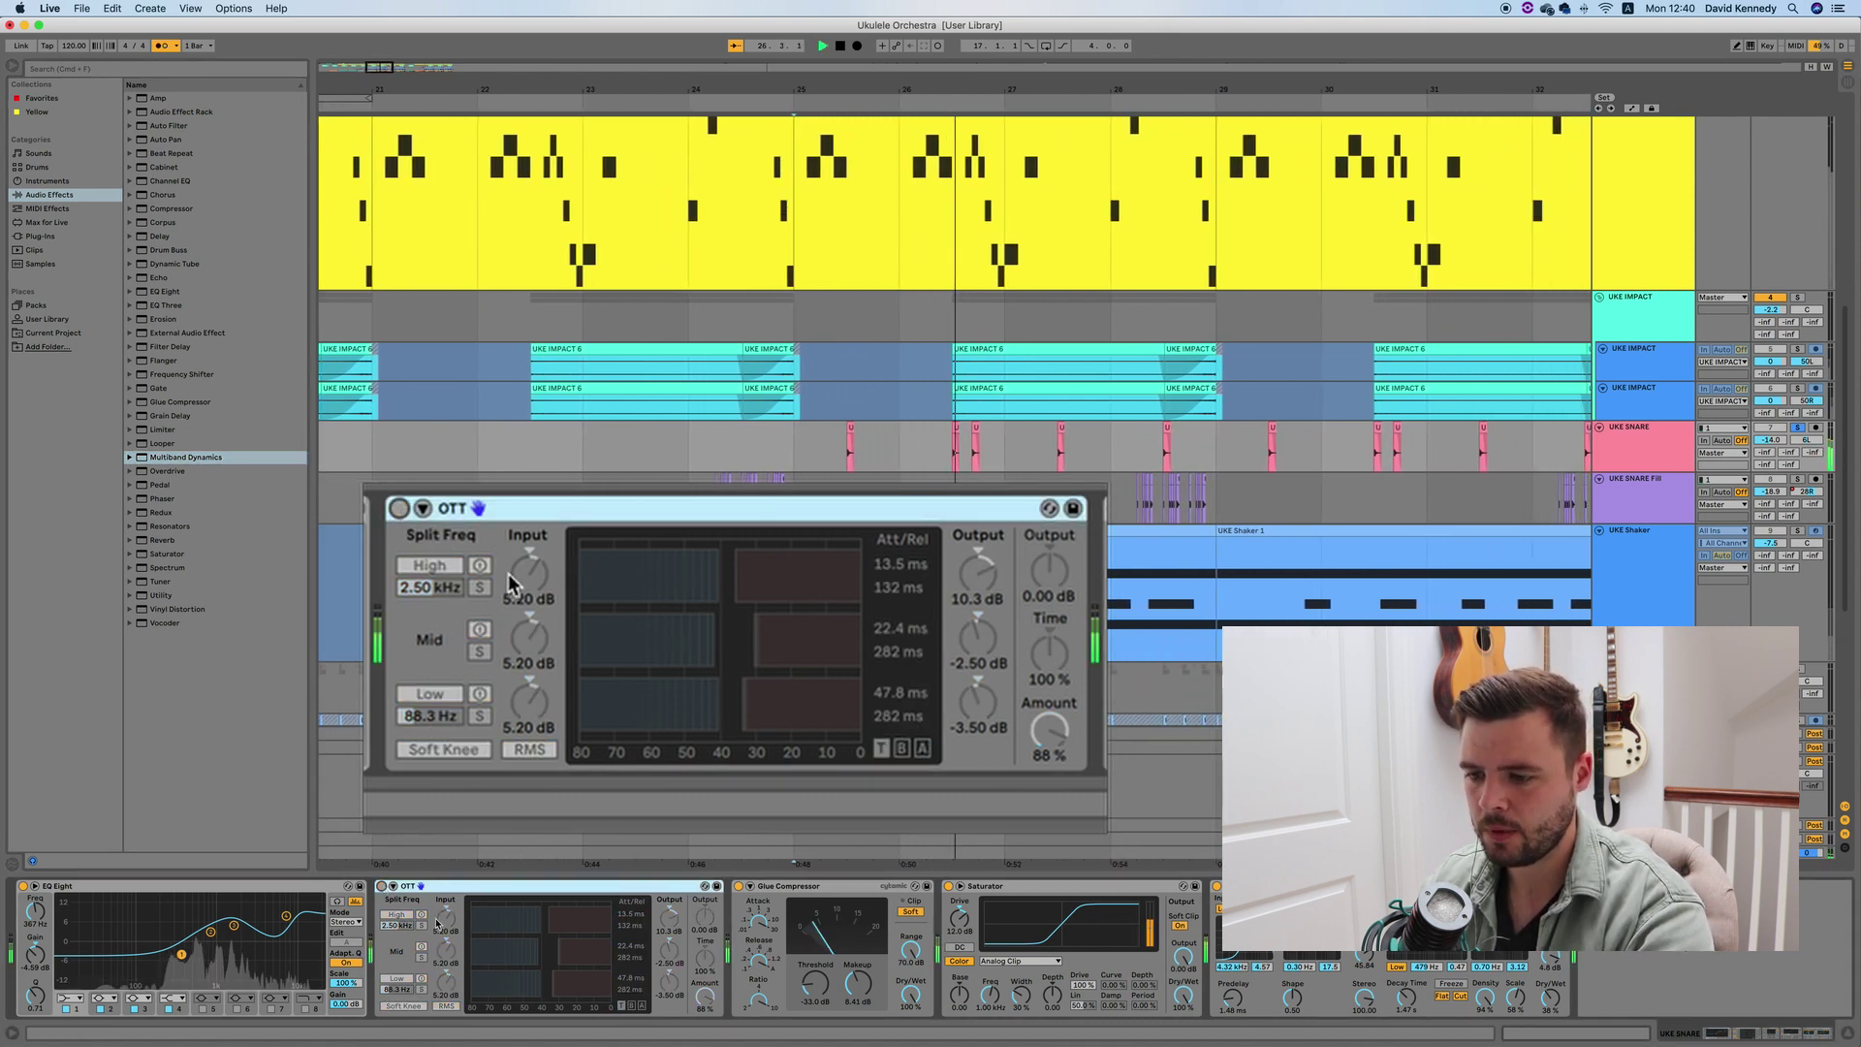
{"action": "key", "text": "space"}
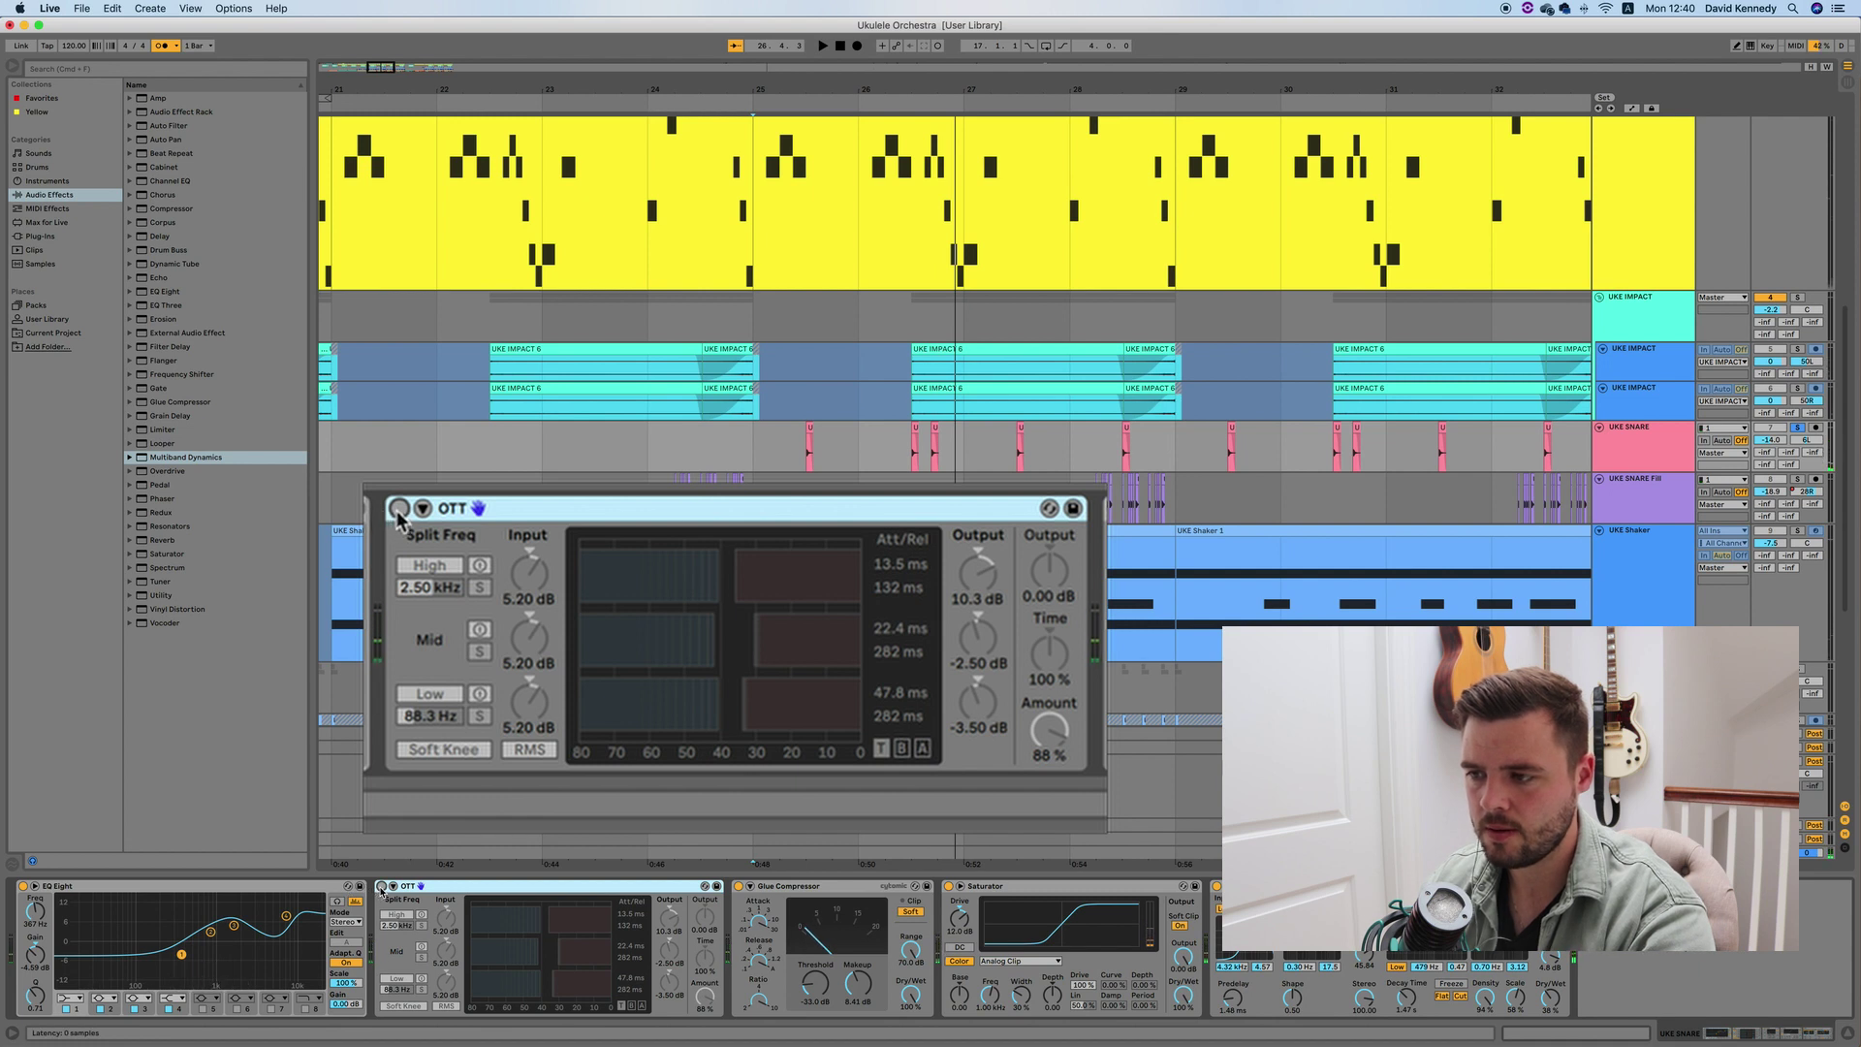
{"action": "left_click", "coordinate": [398, 509]}
{"action": "key", "text": "space"}
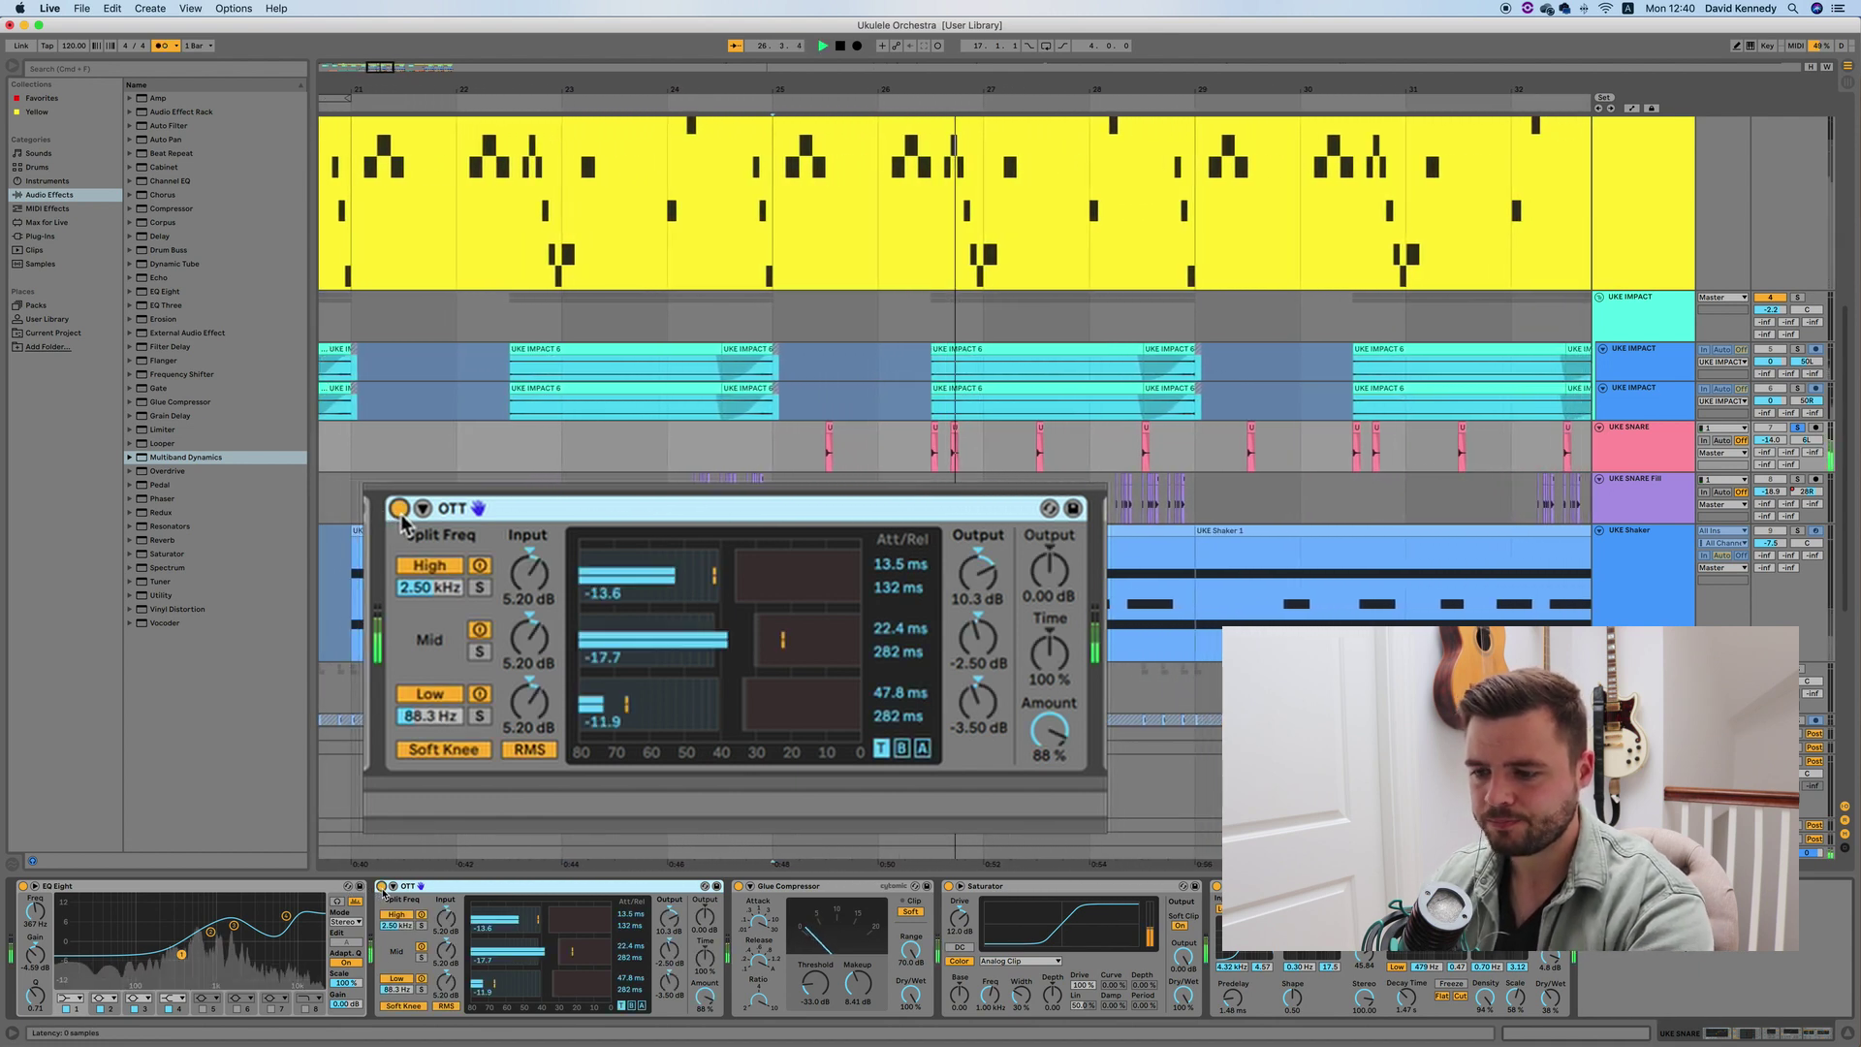
{"action": "key", "text": "space"}
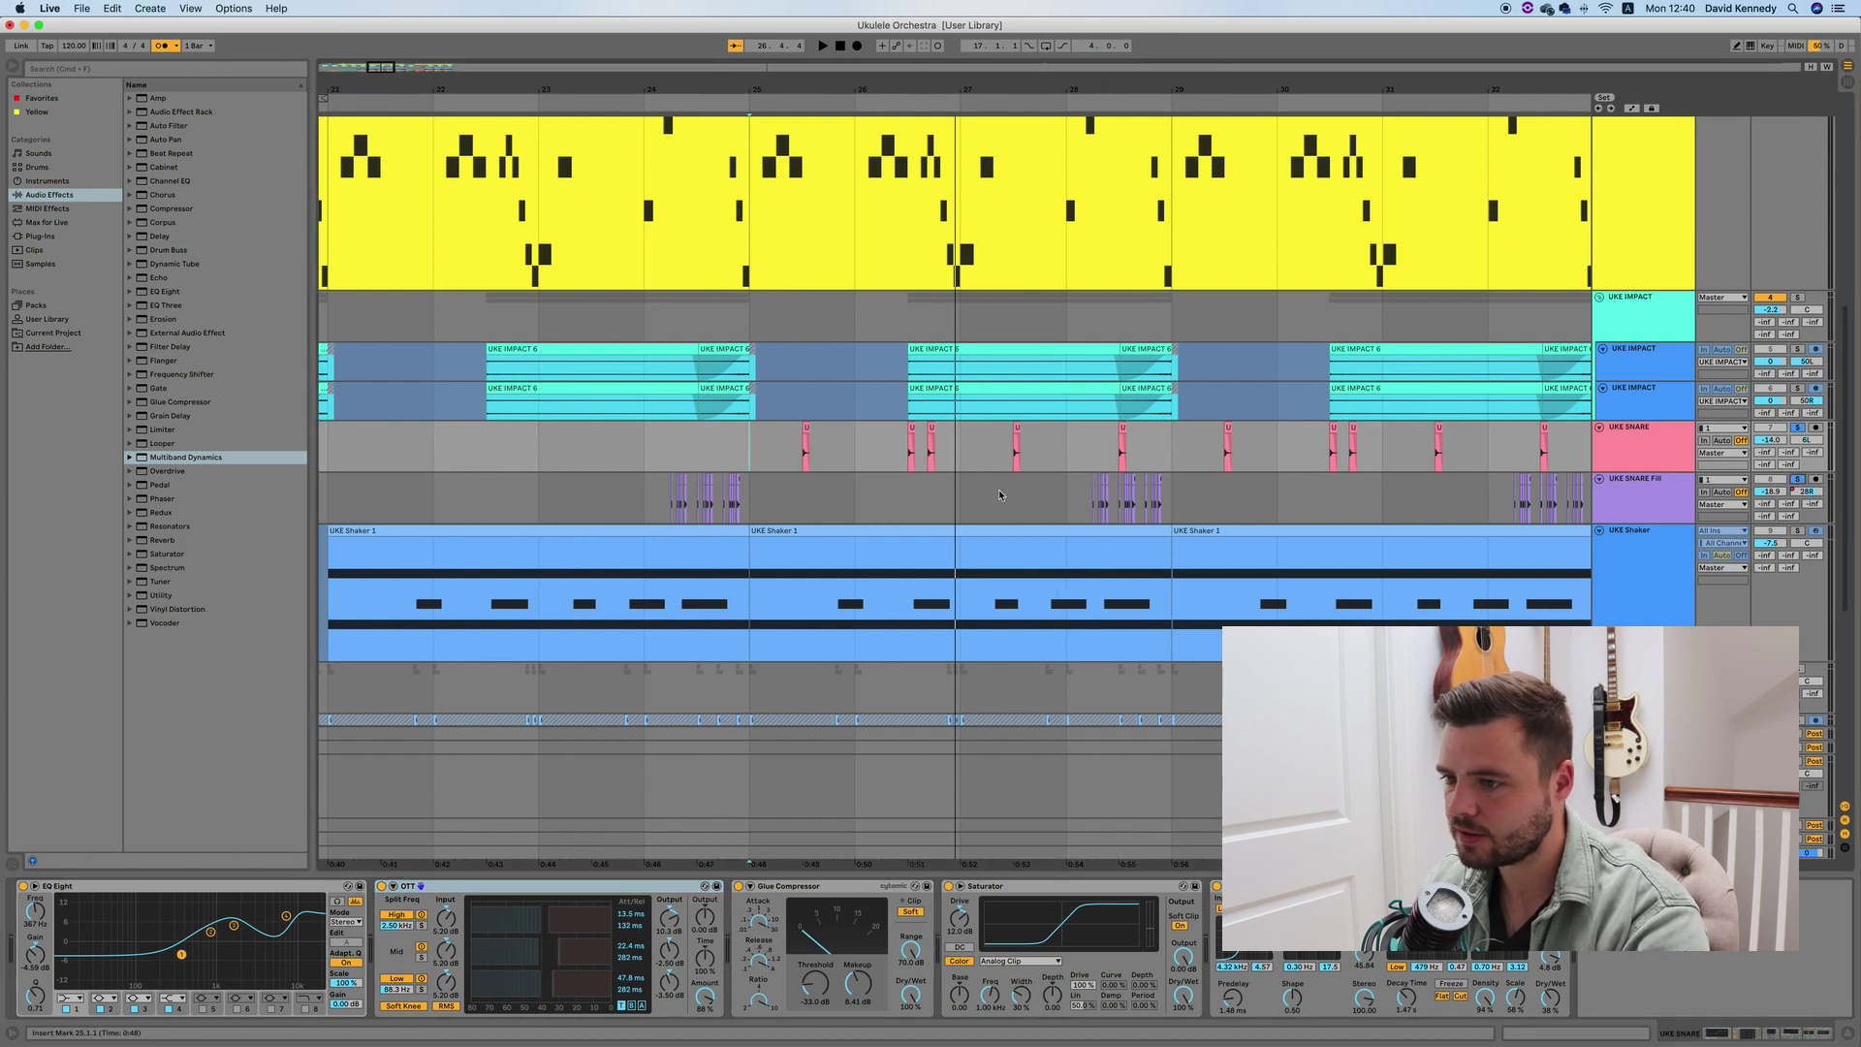
Open Little AlterBoy on the UKE SNARE Fill track and show the fill's automation lane, then play the part
{"action": "left_click", "coordinate": [752, 501]}
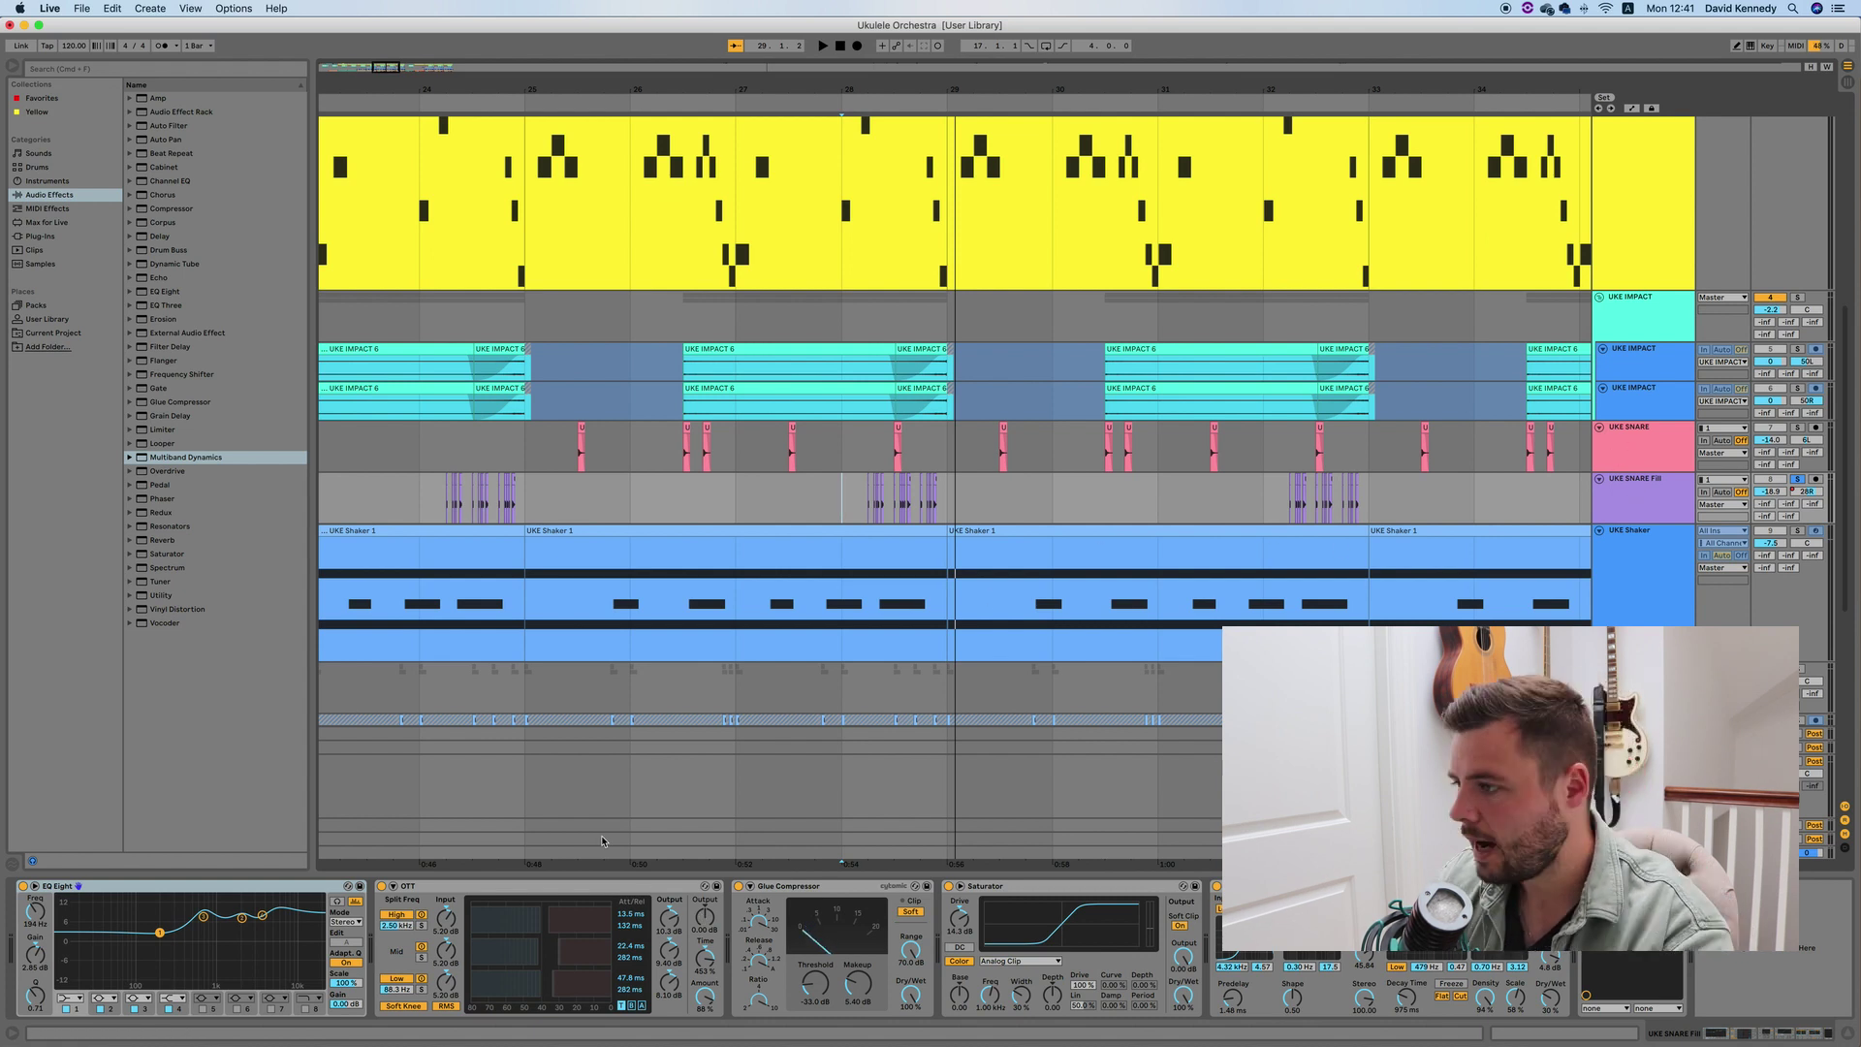
{"action": "left_click", "coordinate": [1635, 494]}
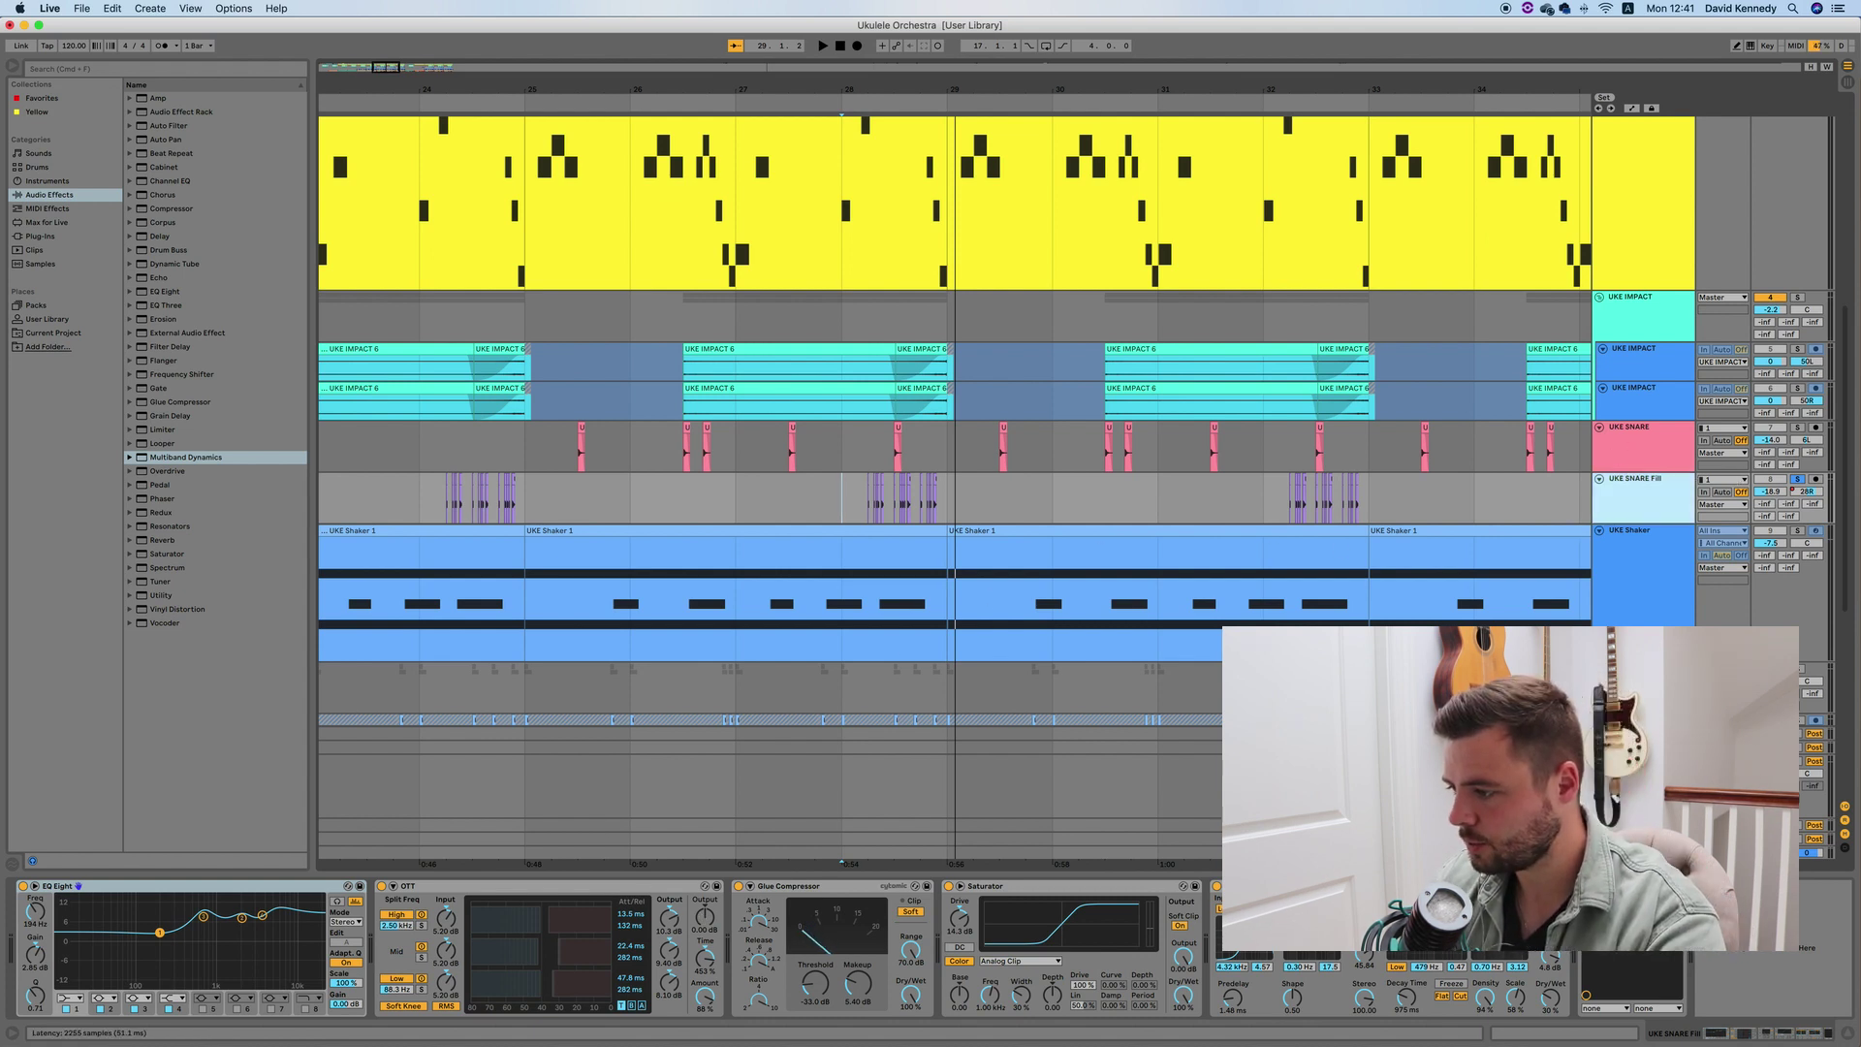
{"action": "left_click", "coordinate": [1610, 886]}
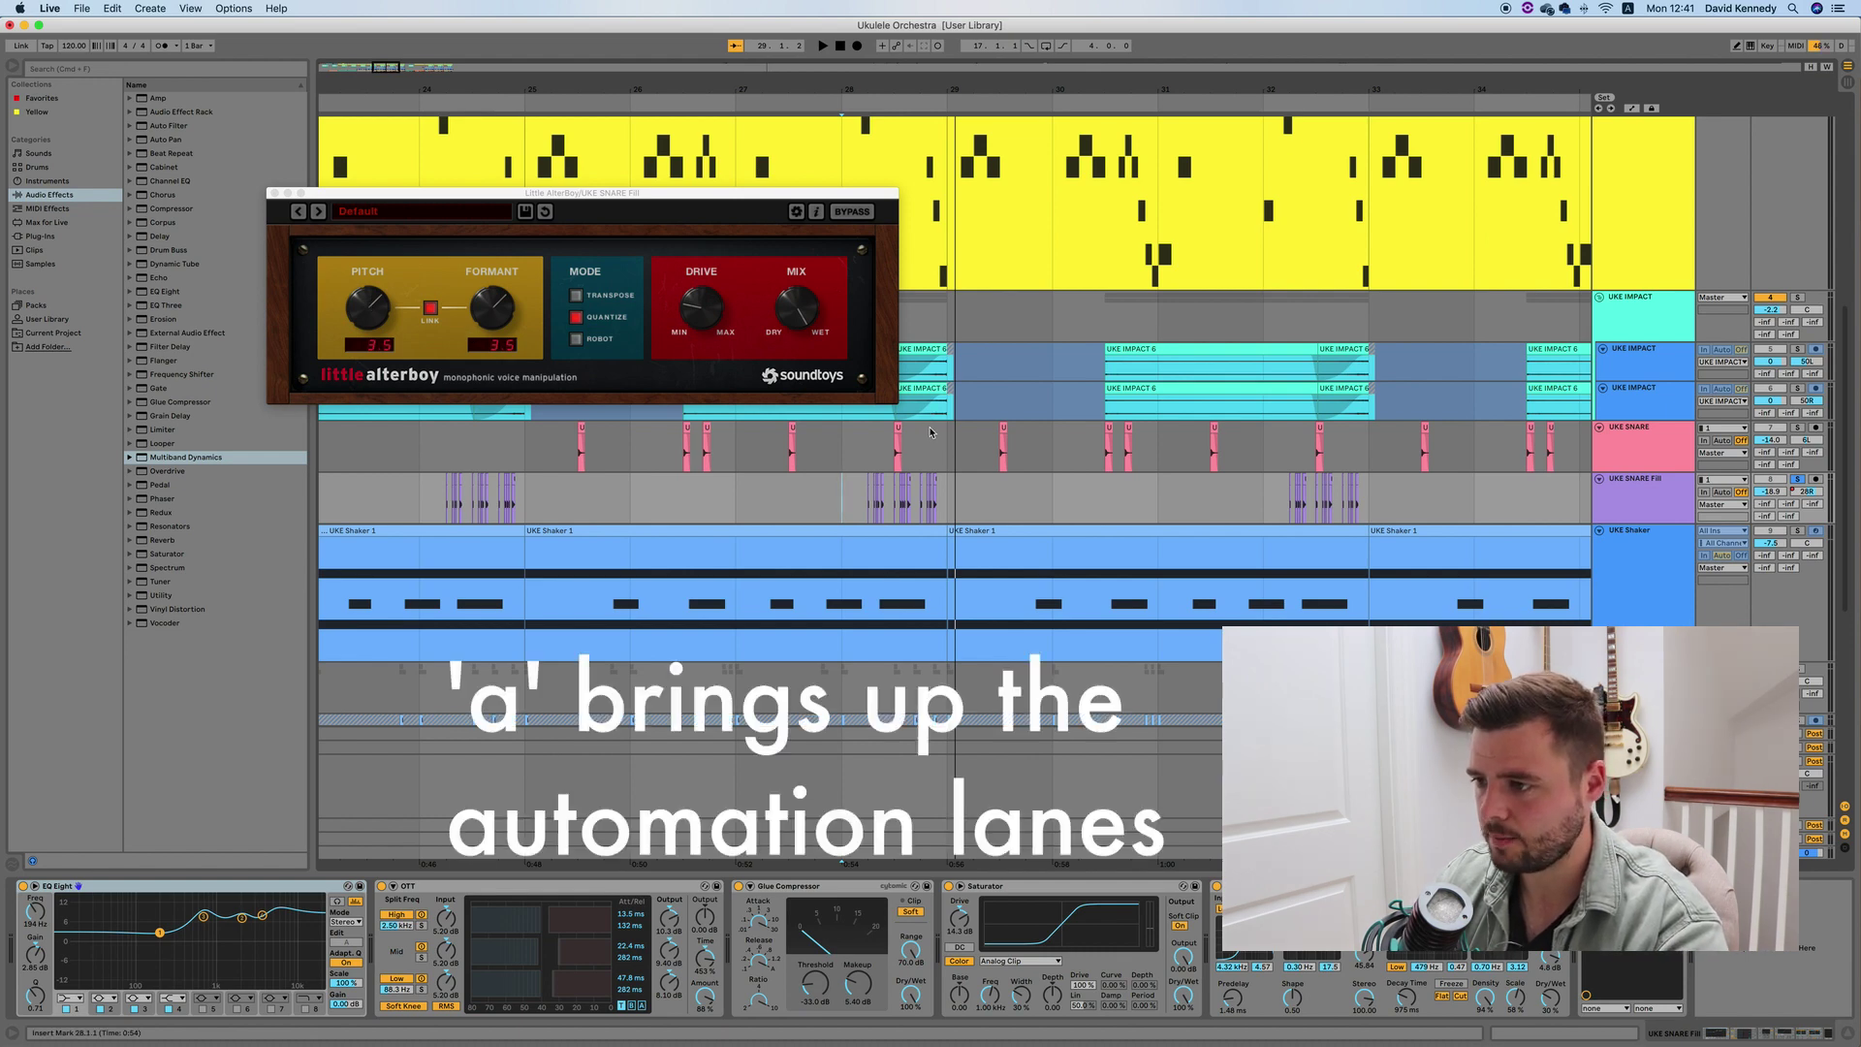
{"action": "key", "text": "a"}
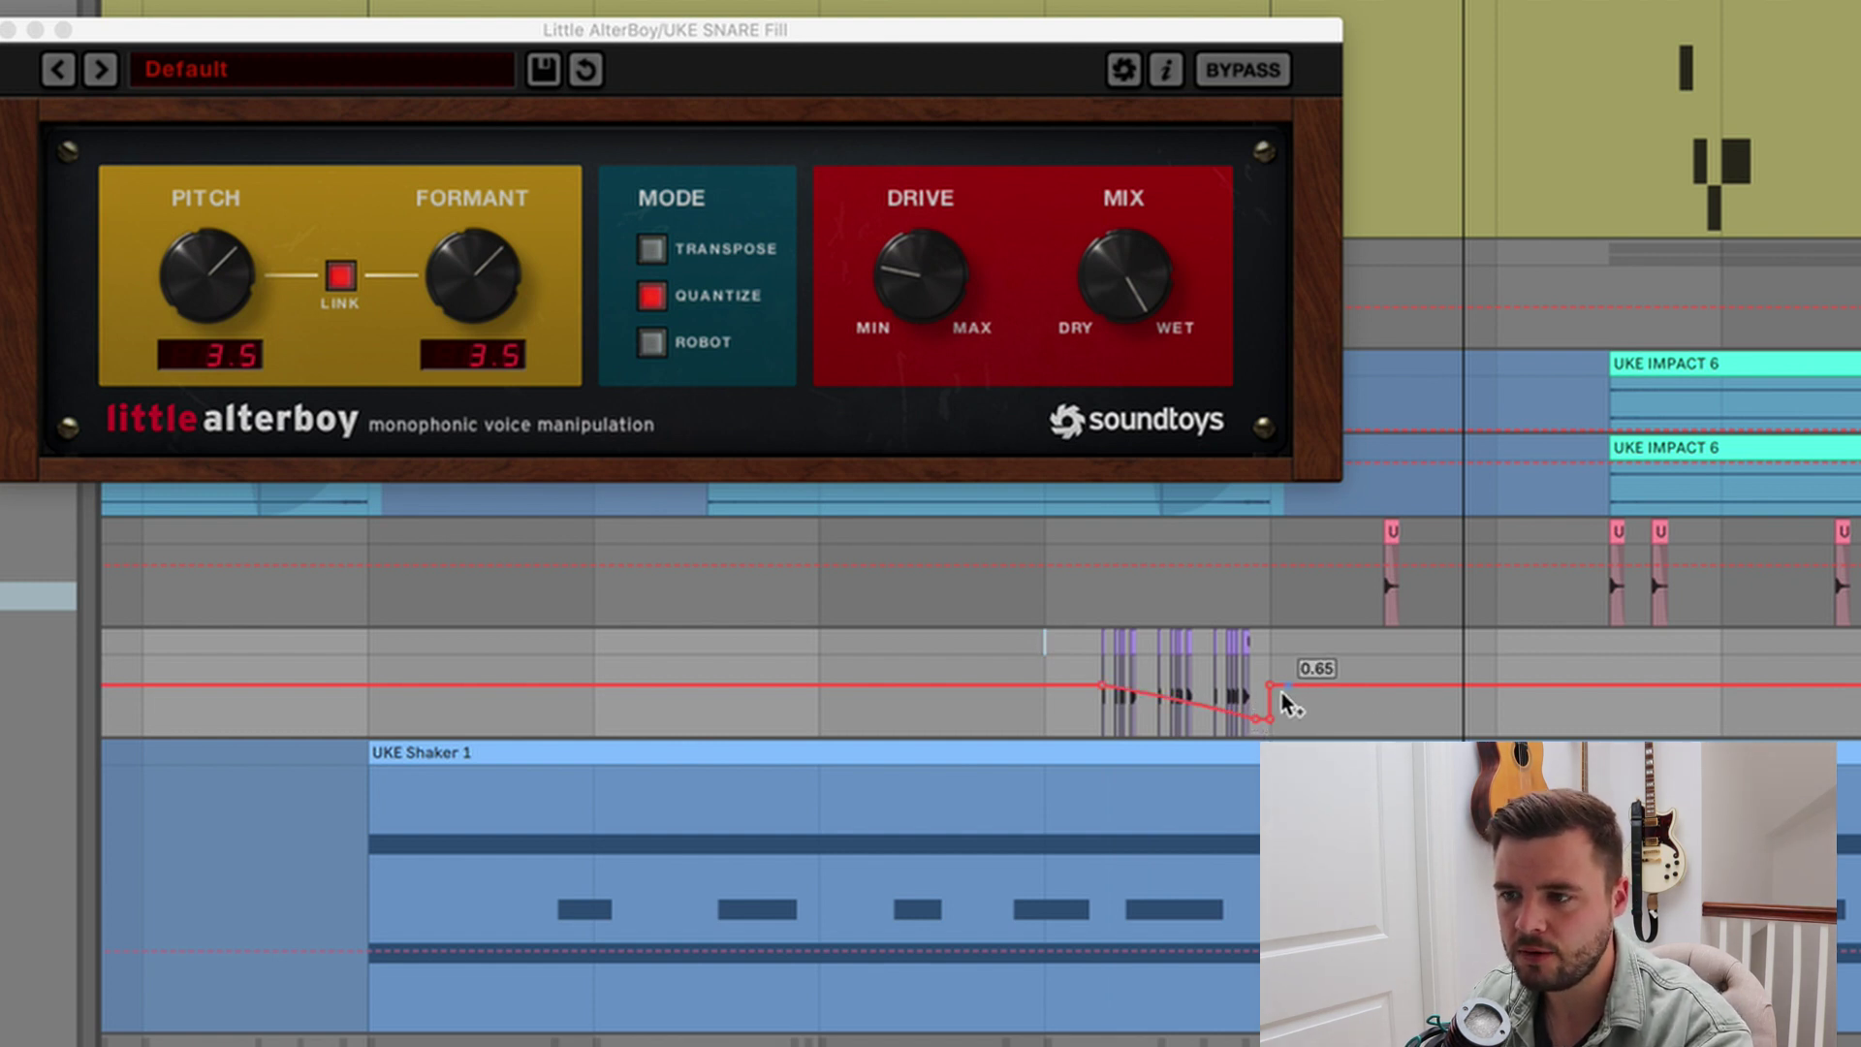
{"action": "key", "text": "space"}
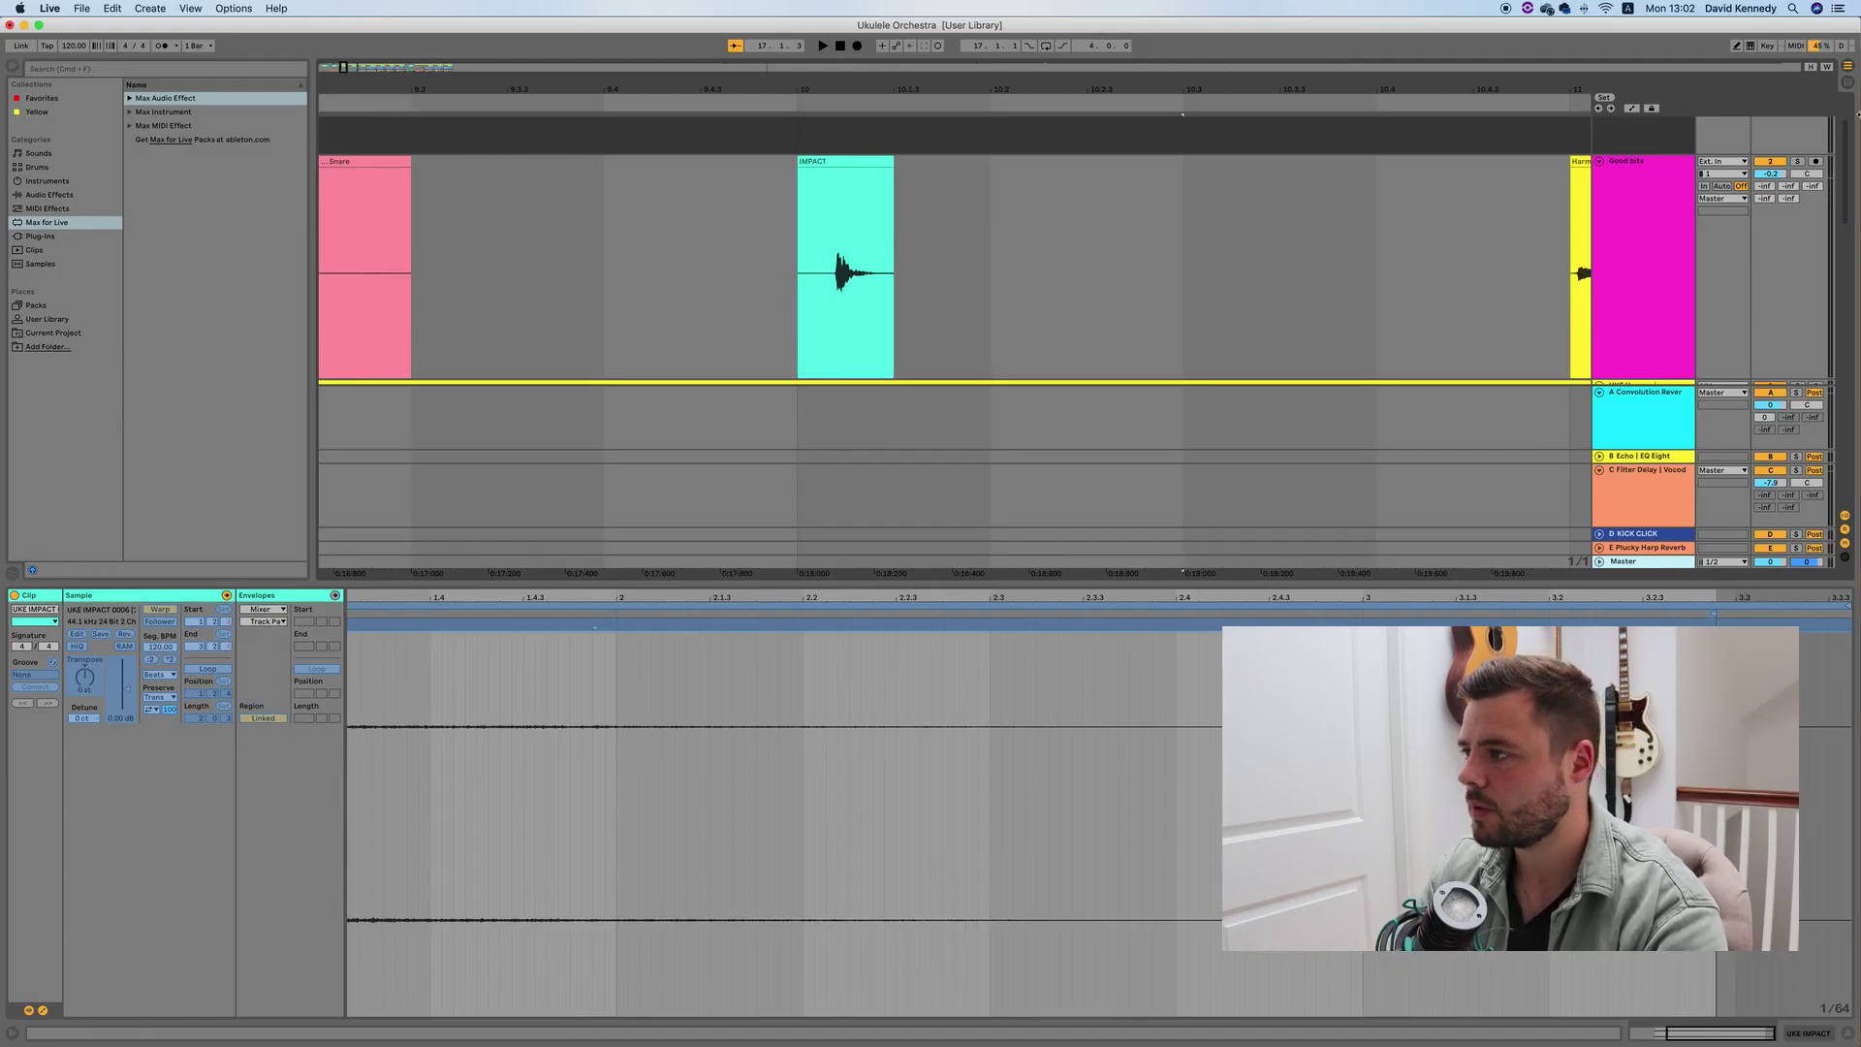
Solo the Good hits track and play its raw IMPACT clip
{"action": "left_click", "coordinate": [1797, 161]}
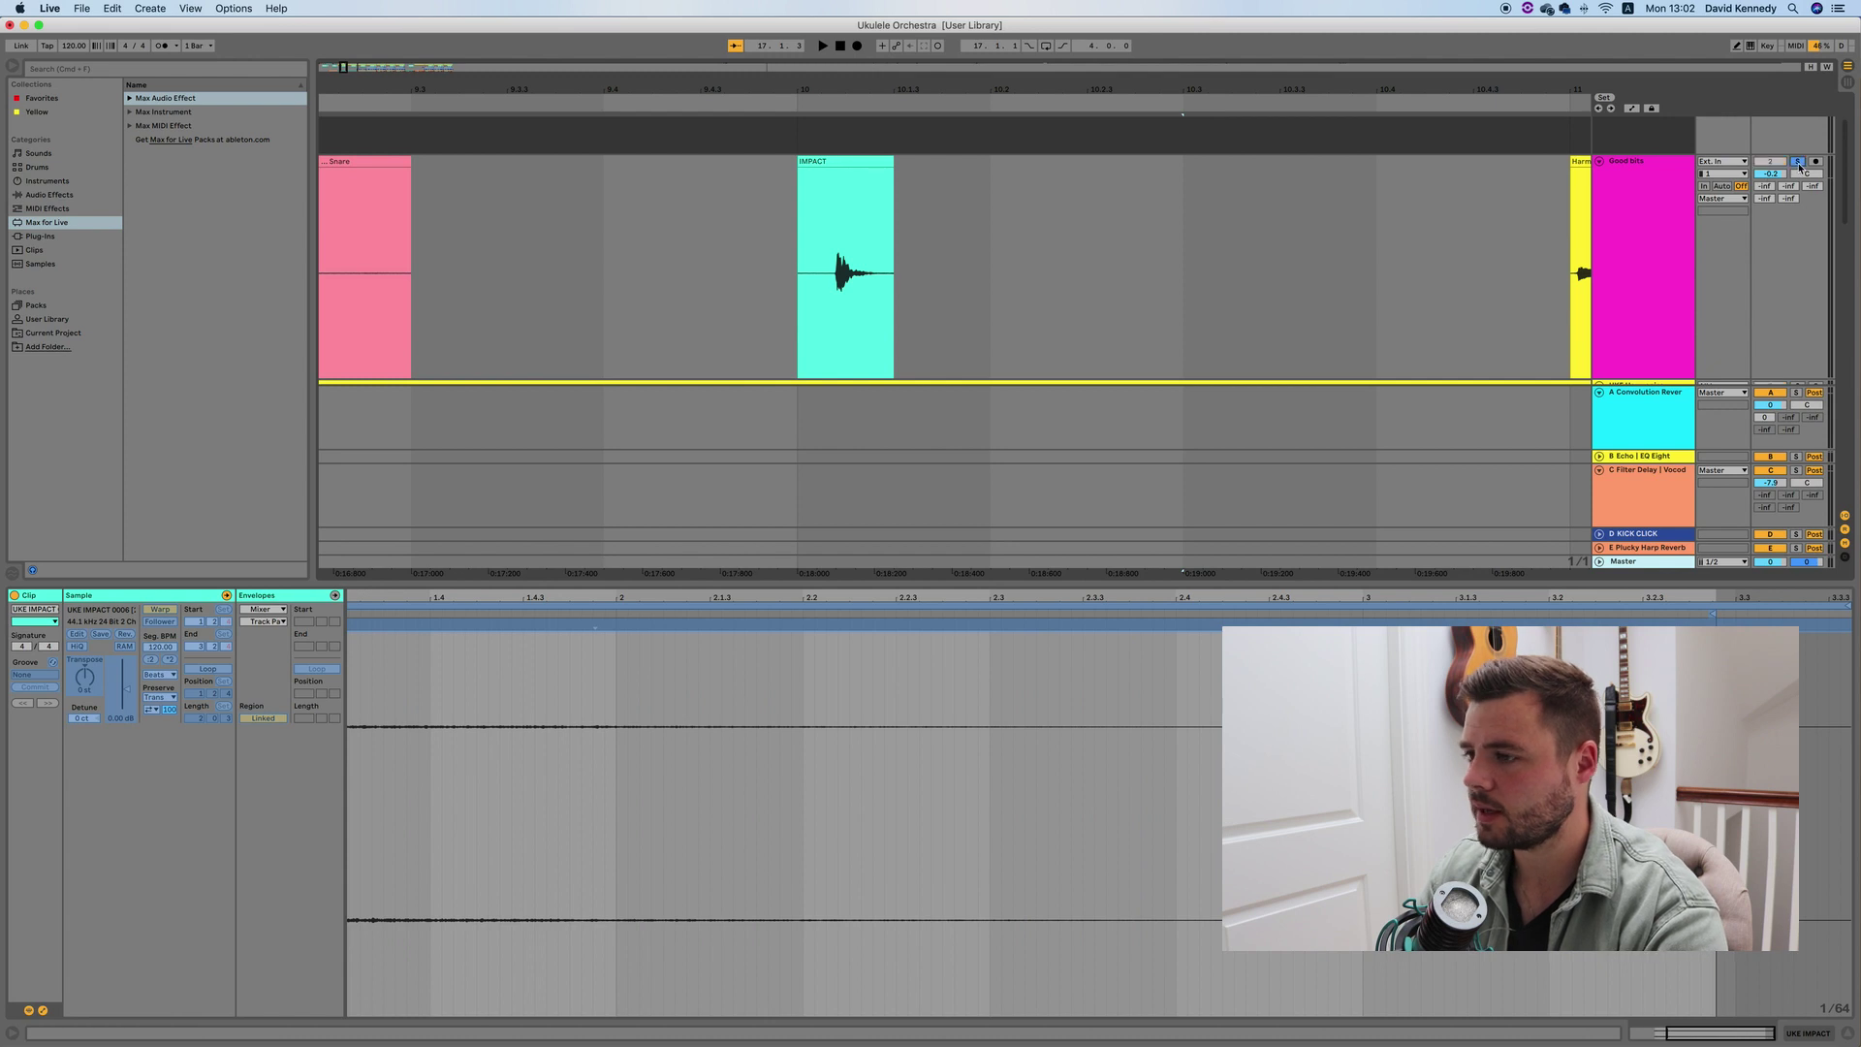
{"action": "left_click", "coordinate": [850, 159]}
{"action": "key", "text": "space"}
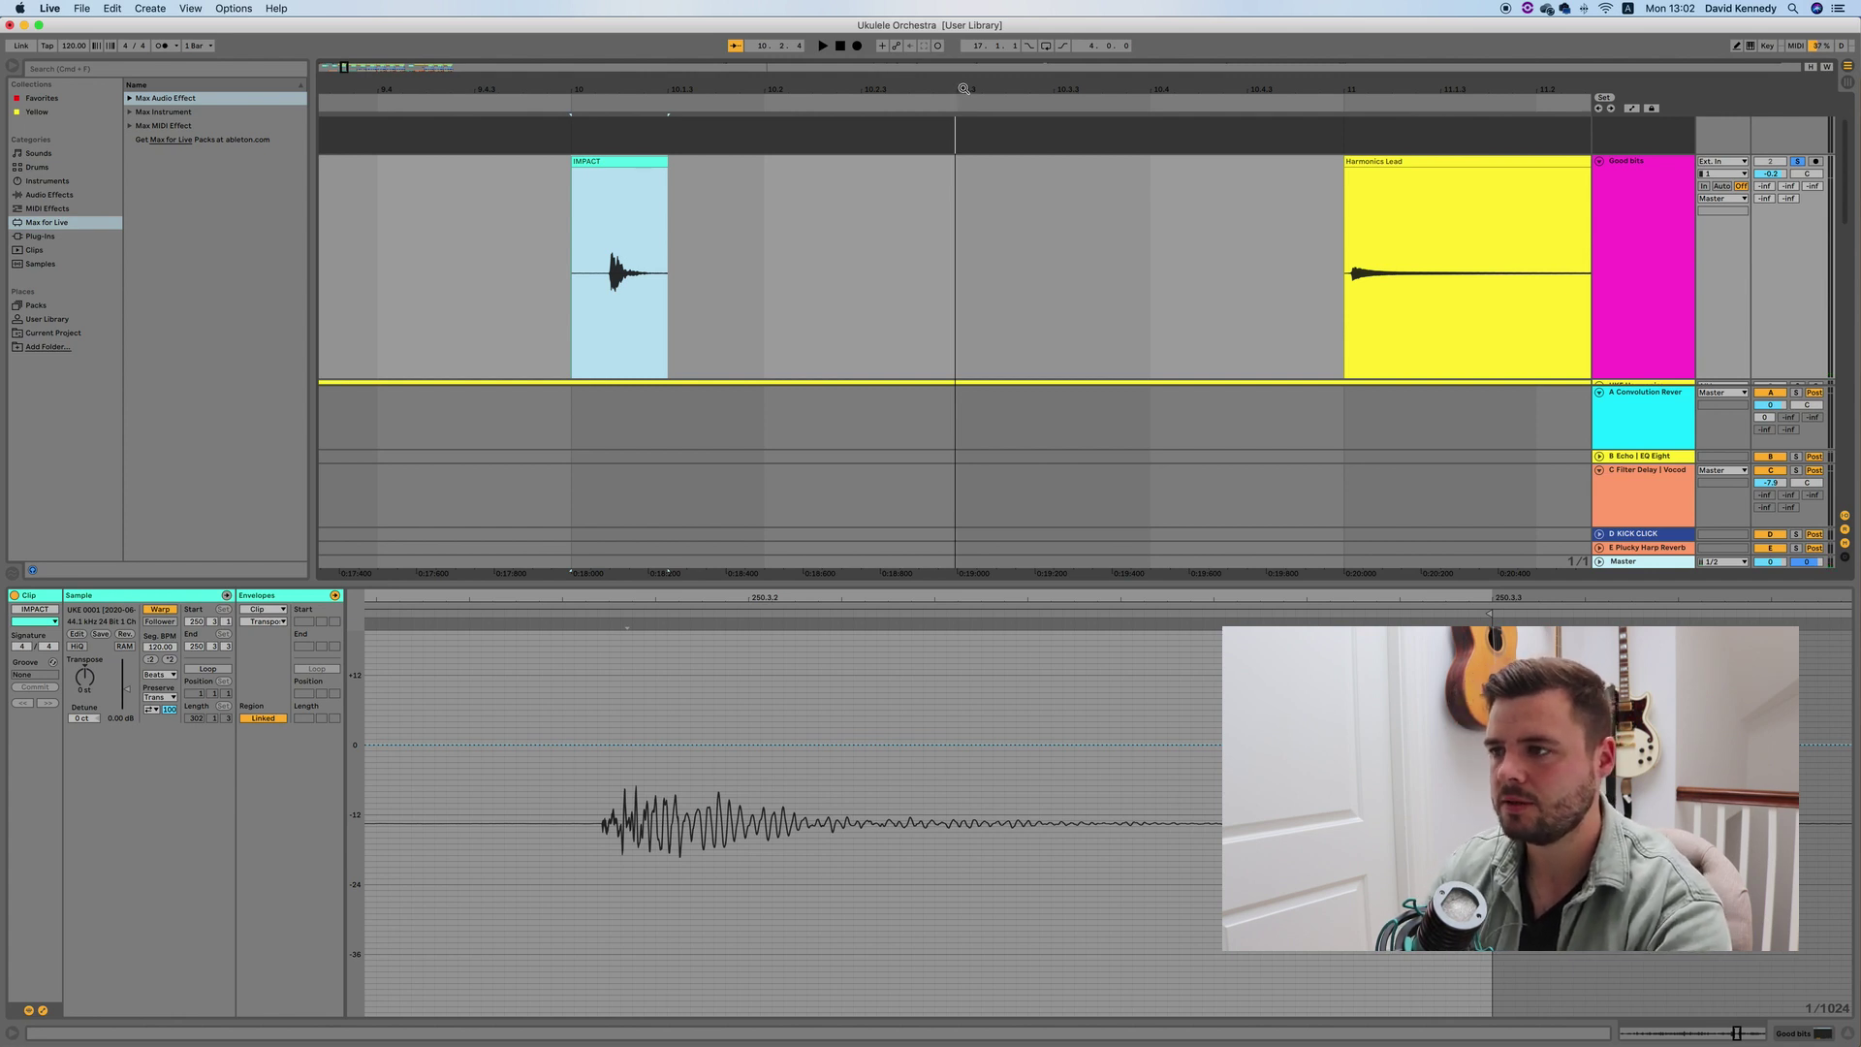
Solo the UKE IMPACT group and play its long clip from 10.3 and the shorter faded clip that follows it
{"action": "left_click_drag", "start_coordinate": [1081, 89], "coordinate": [1081, 33]}
{"action": "scroll", "coordinate": [1220, 280], "scroll_direction": "down", "scroll_amount": 10}
{"action": "scroll", "coordinate": [1219, 280], "scroll_direction": "right", "scroll_amount": 8}
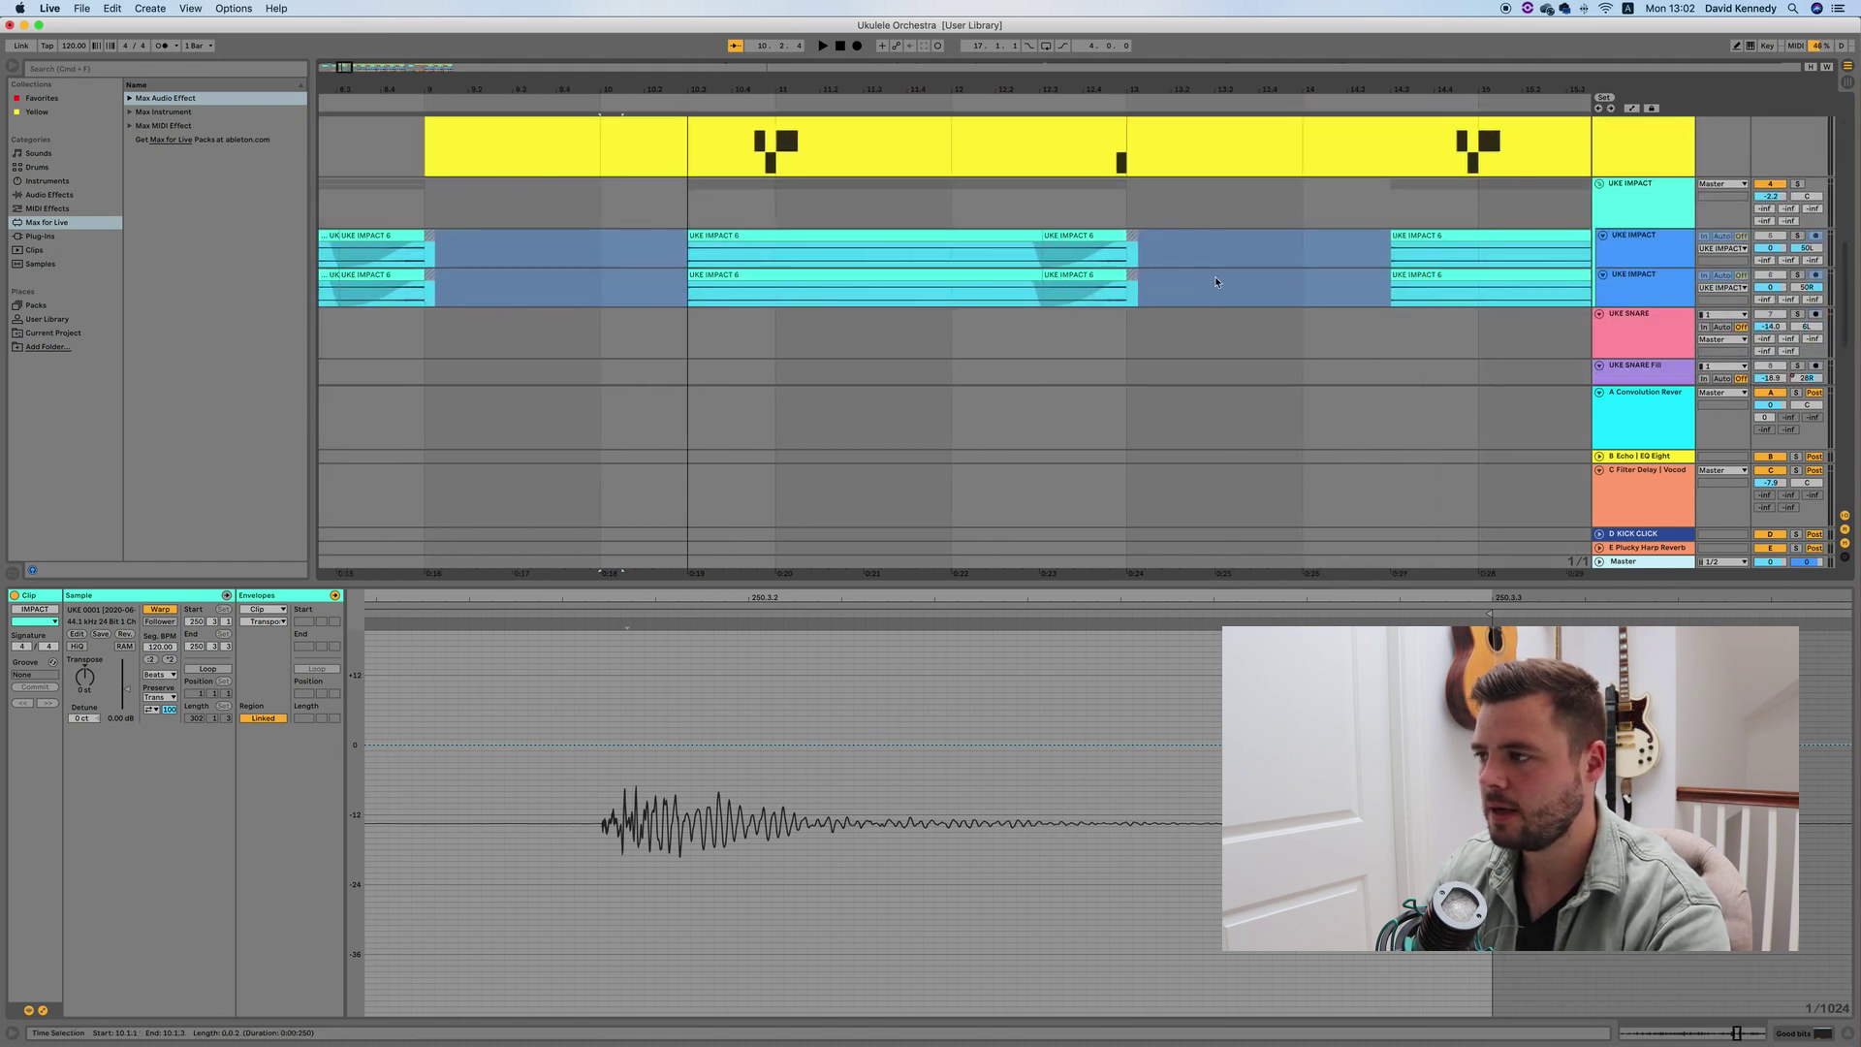
{"action": "left_click", "coordinate": [772, 236]}
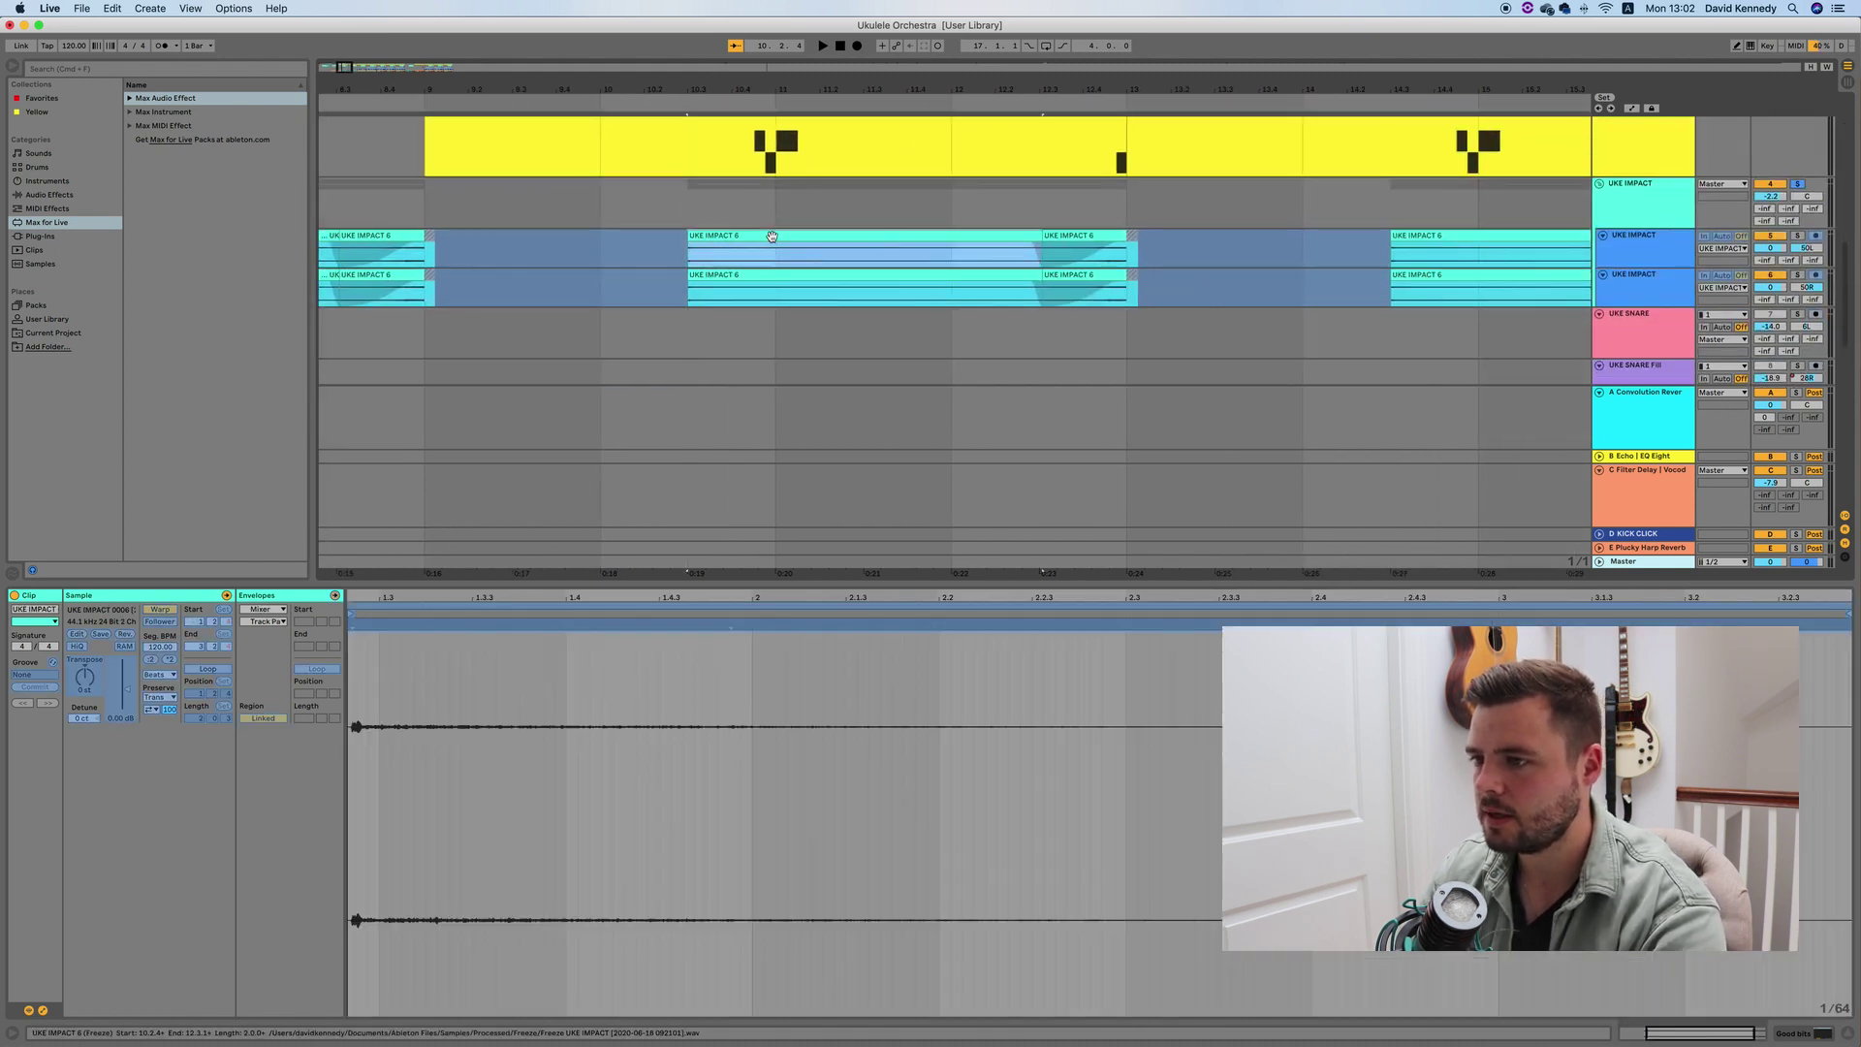
{"action": "key", "text": "space"}
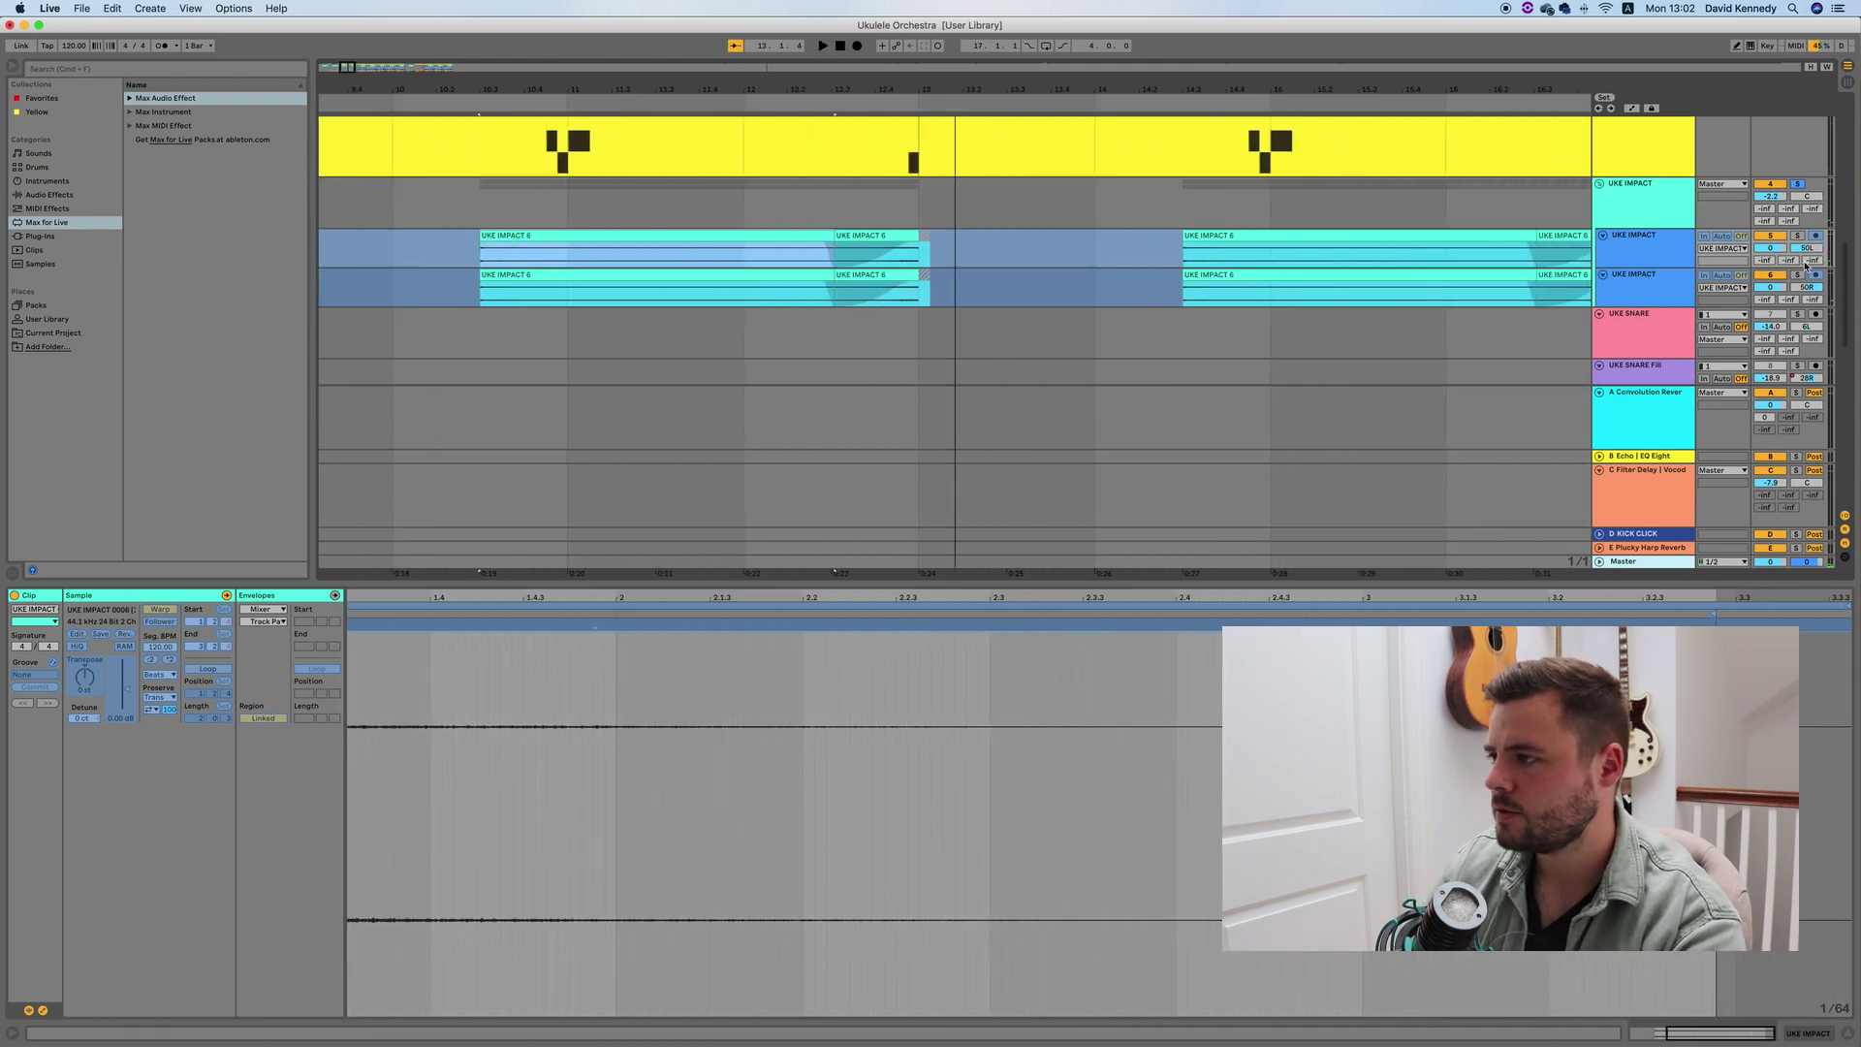
{"action": "right_click", "coordinate": [1635, 249]}
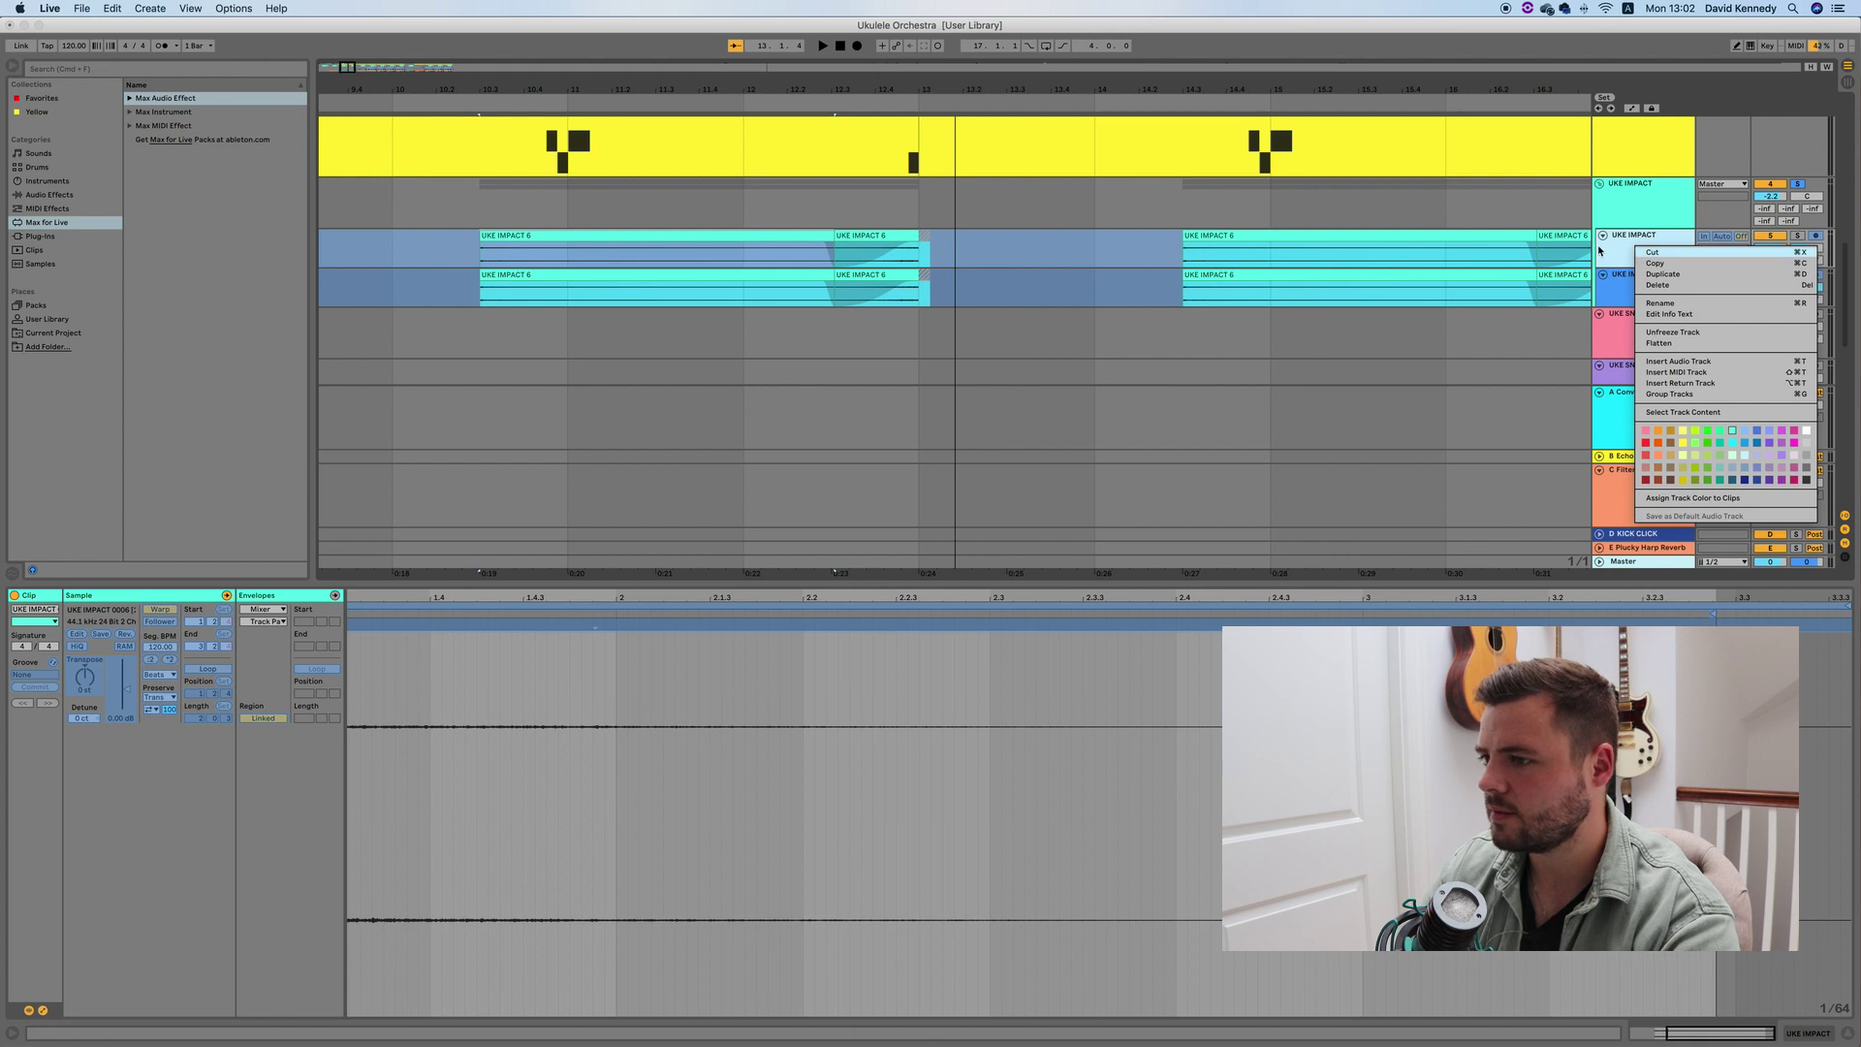
{"action": "left_click", "coordinate": [849, 233]}
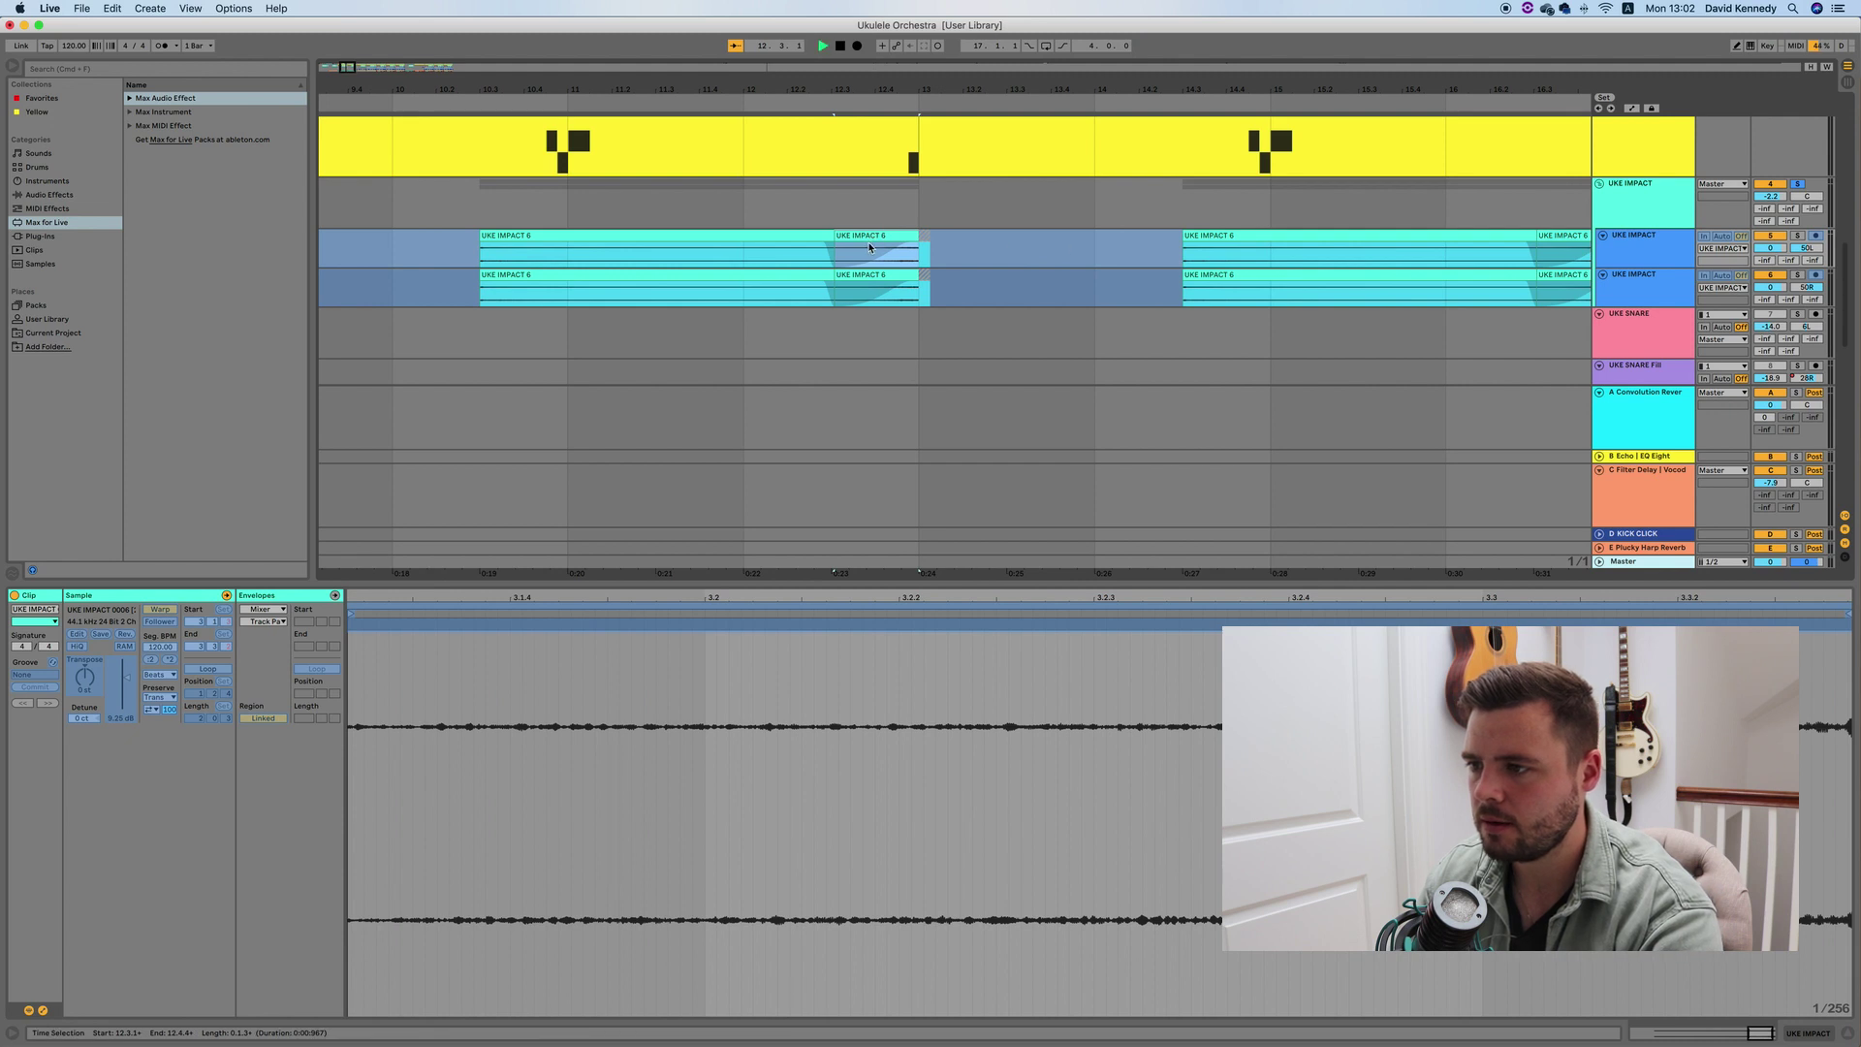
{"action": "key", "text": "space"}
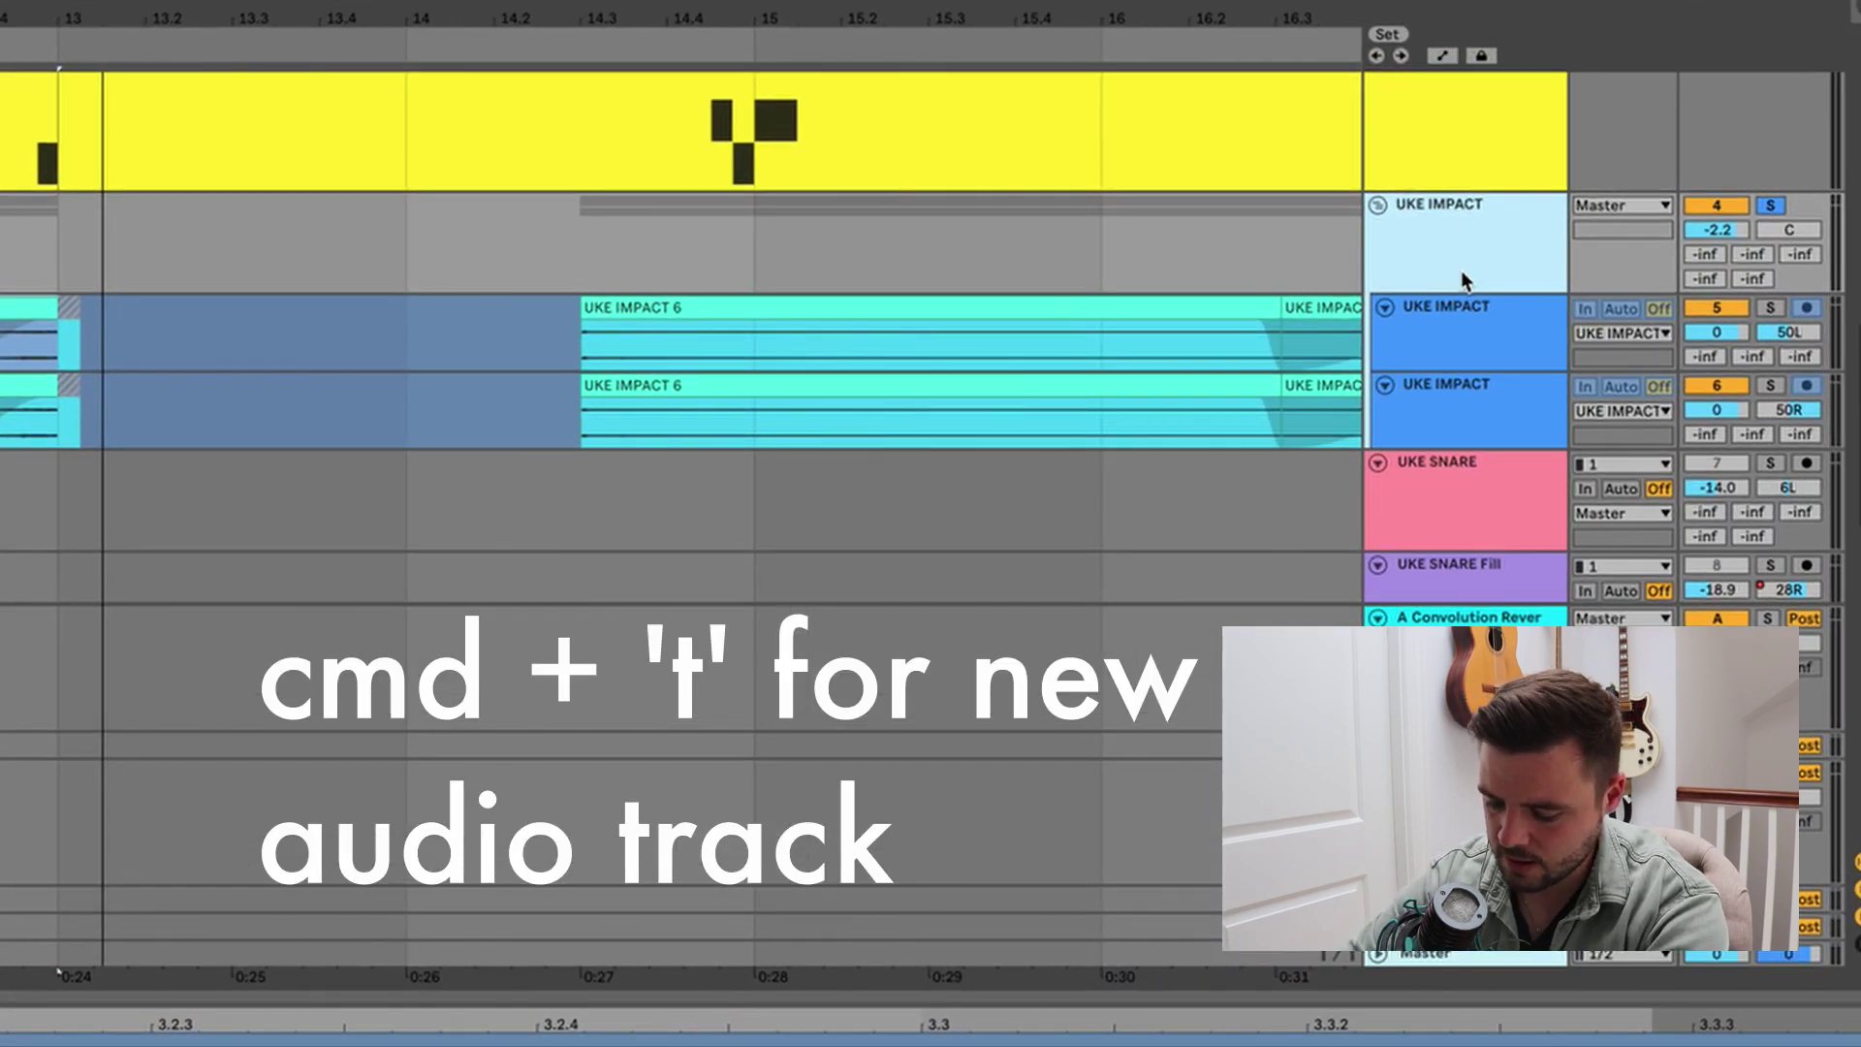
Insert an audio track below the UKE IMPACT group, copy the frozen UKE IMPACT 6 clip from 10.3 onto it and play it soloed
{"action": "key", "text": "super+t"}
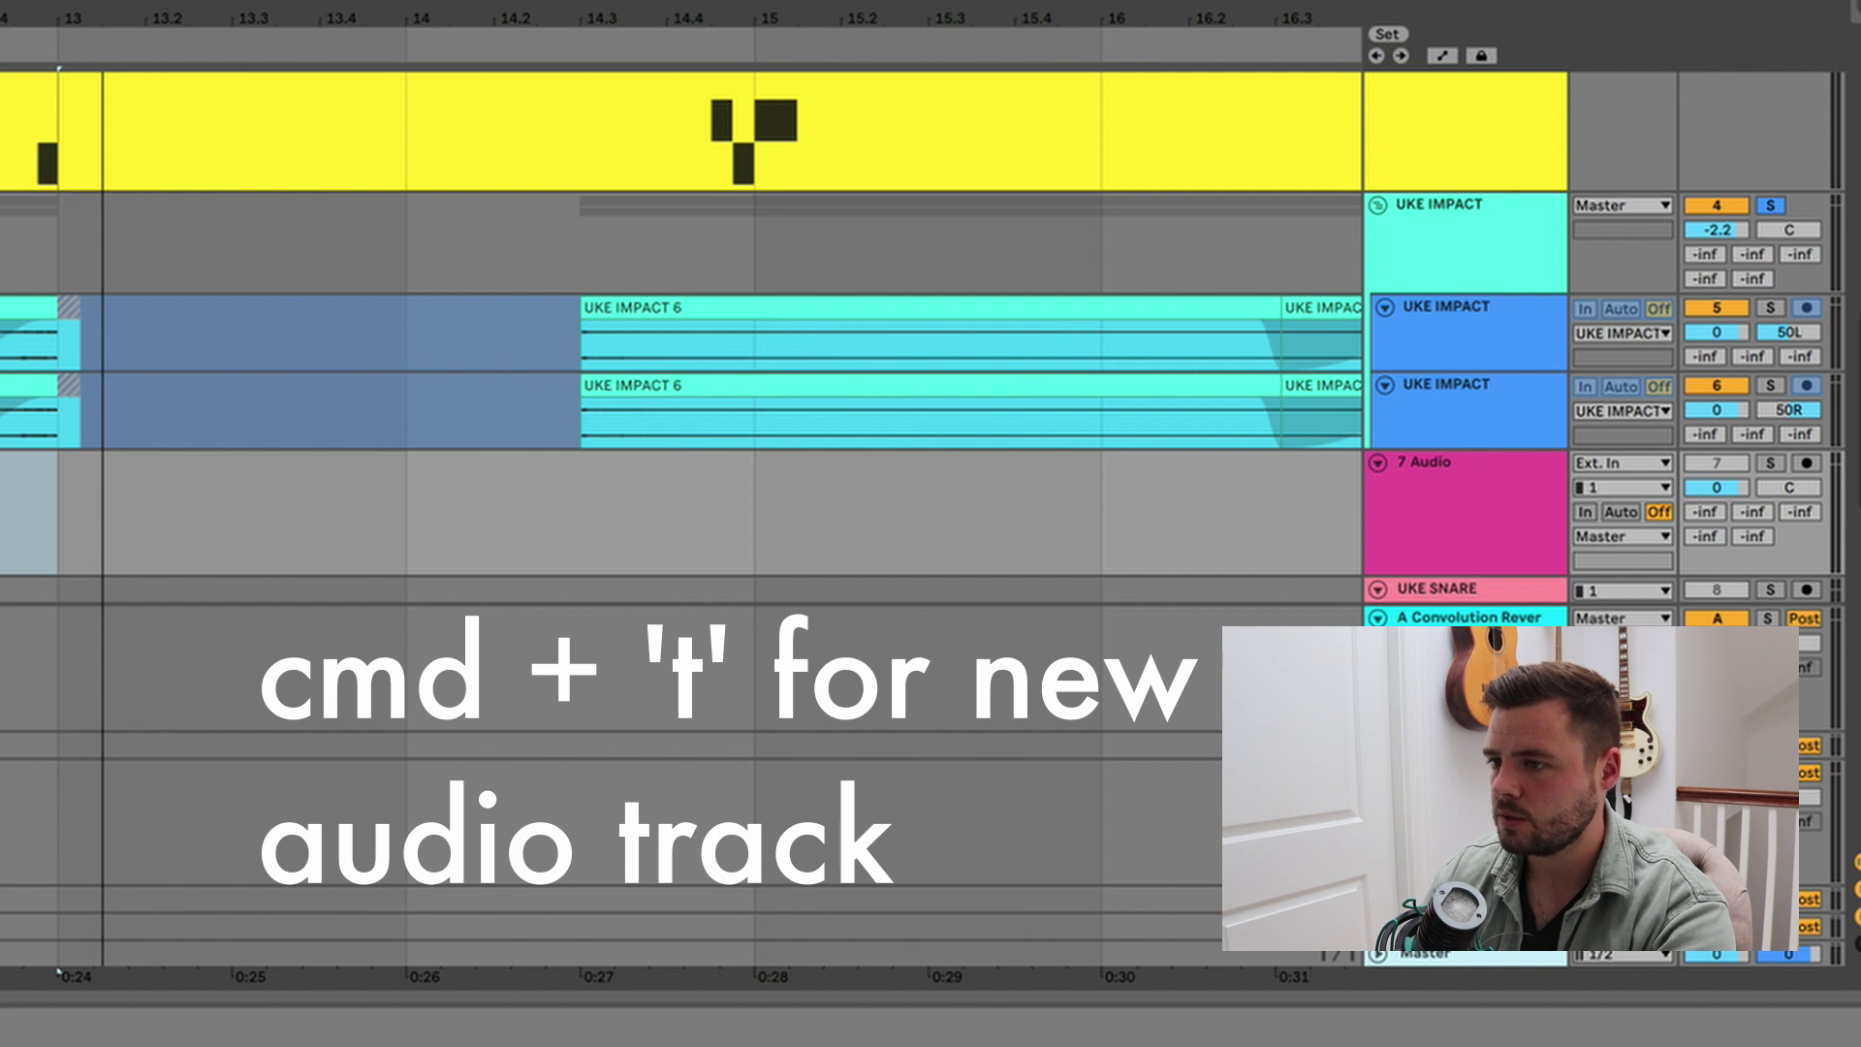
{"action": "left_click", "coordinate": [656, 311]}
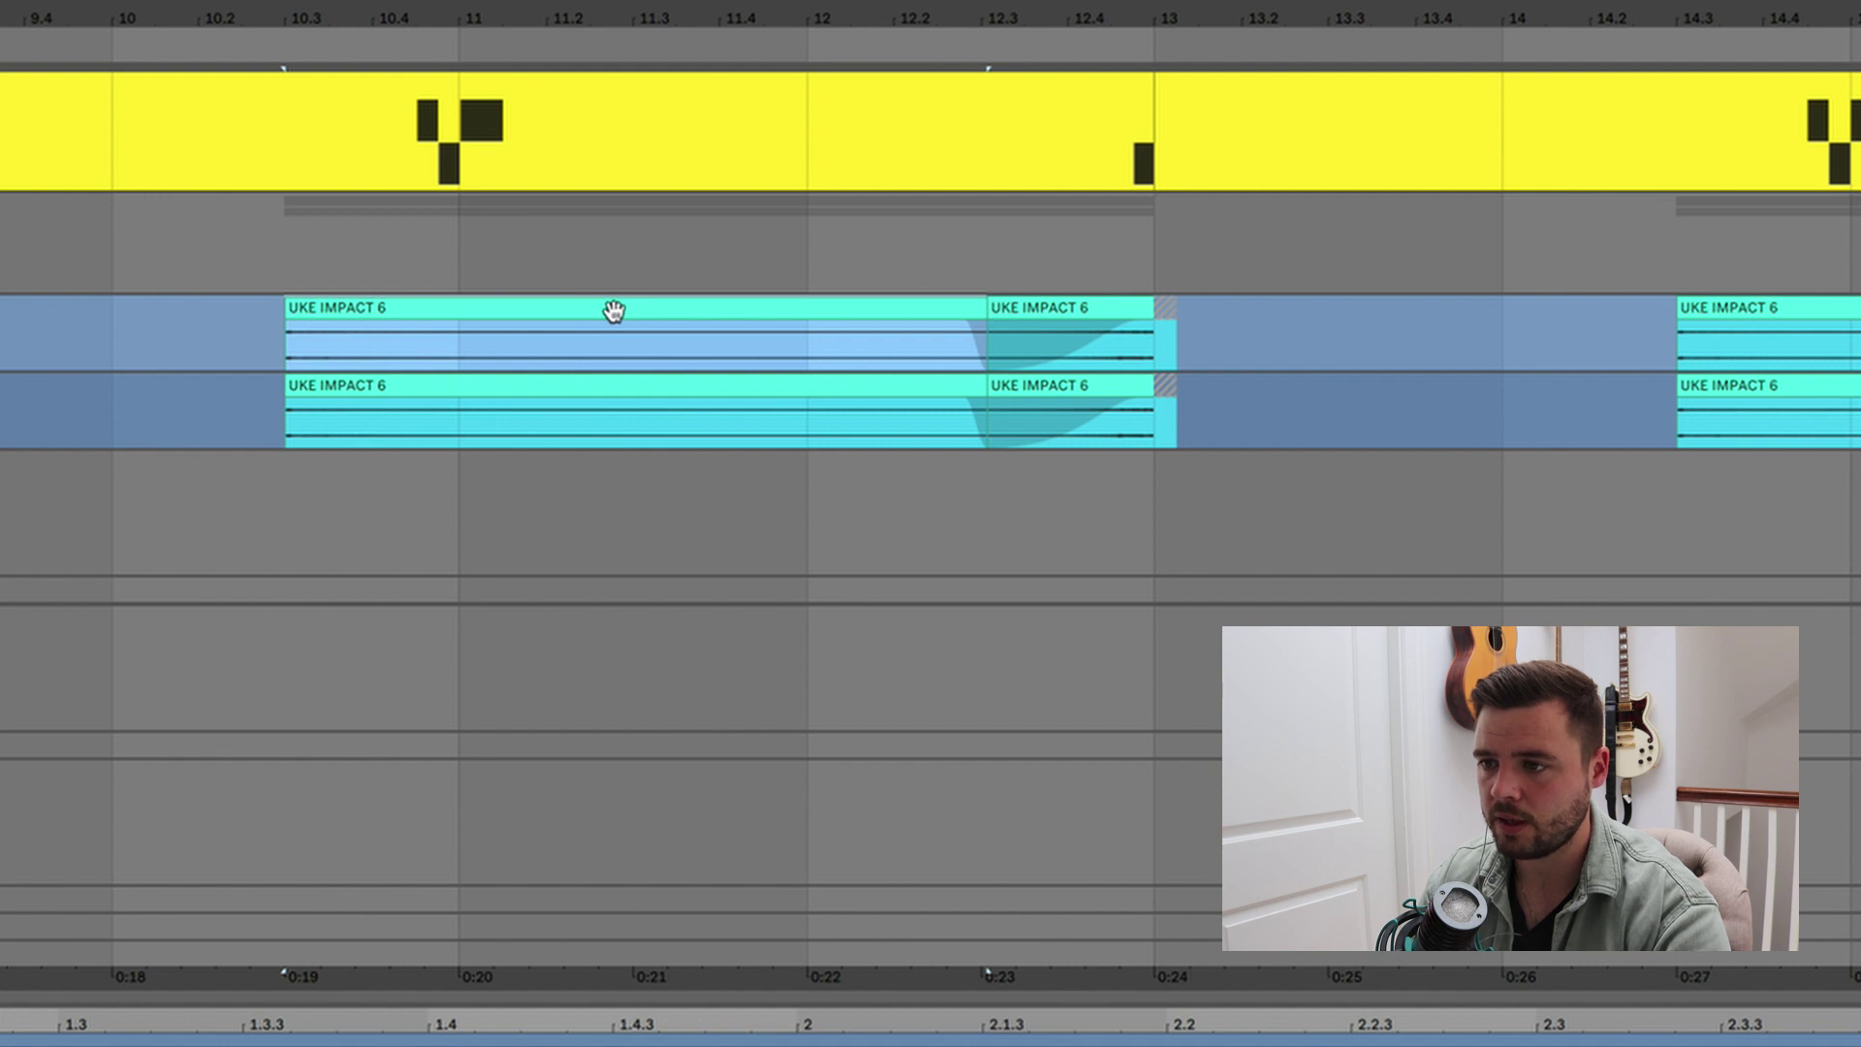
{"action": "left_click_drag", "start_coordinate": [614, 310], "coordinate": [601, 504]}
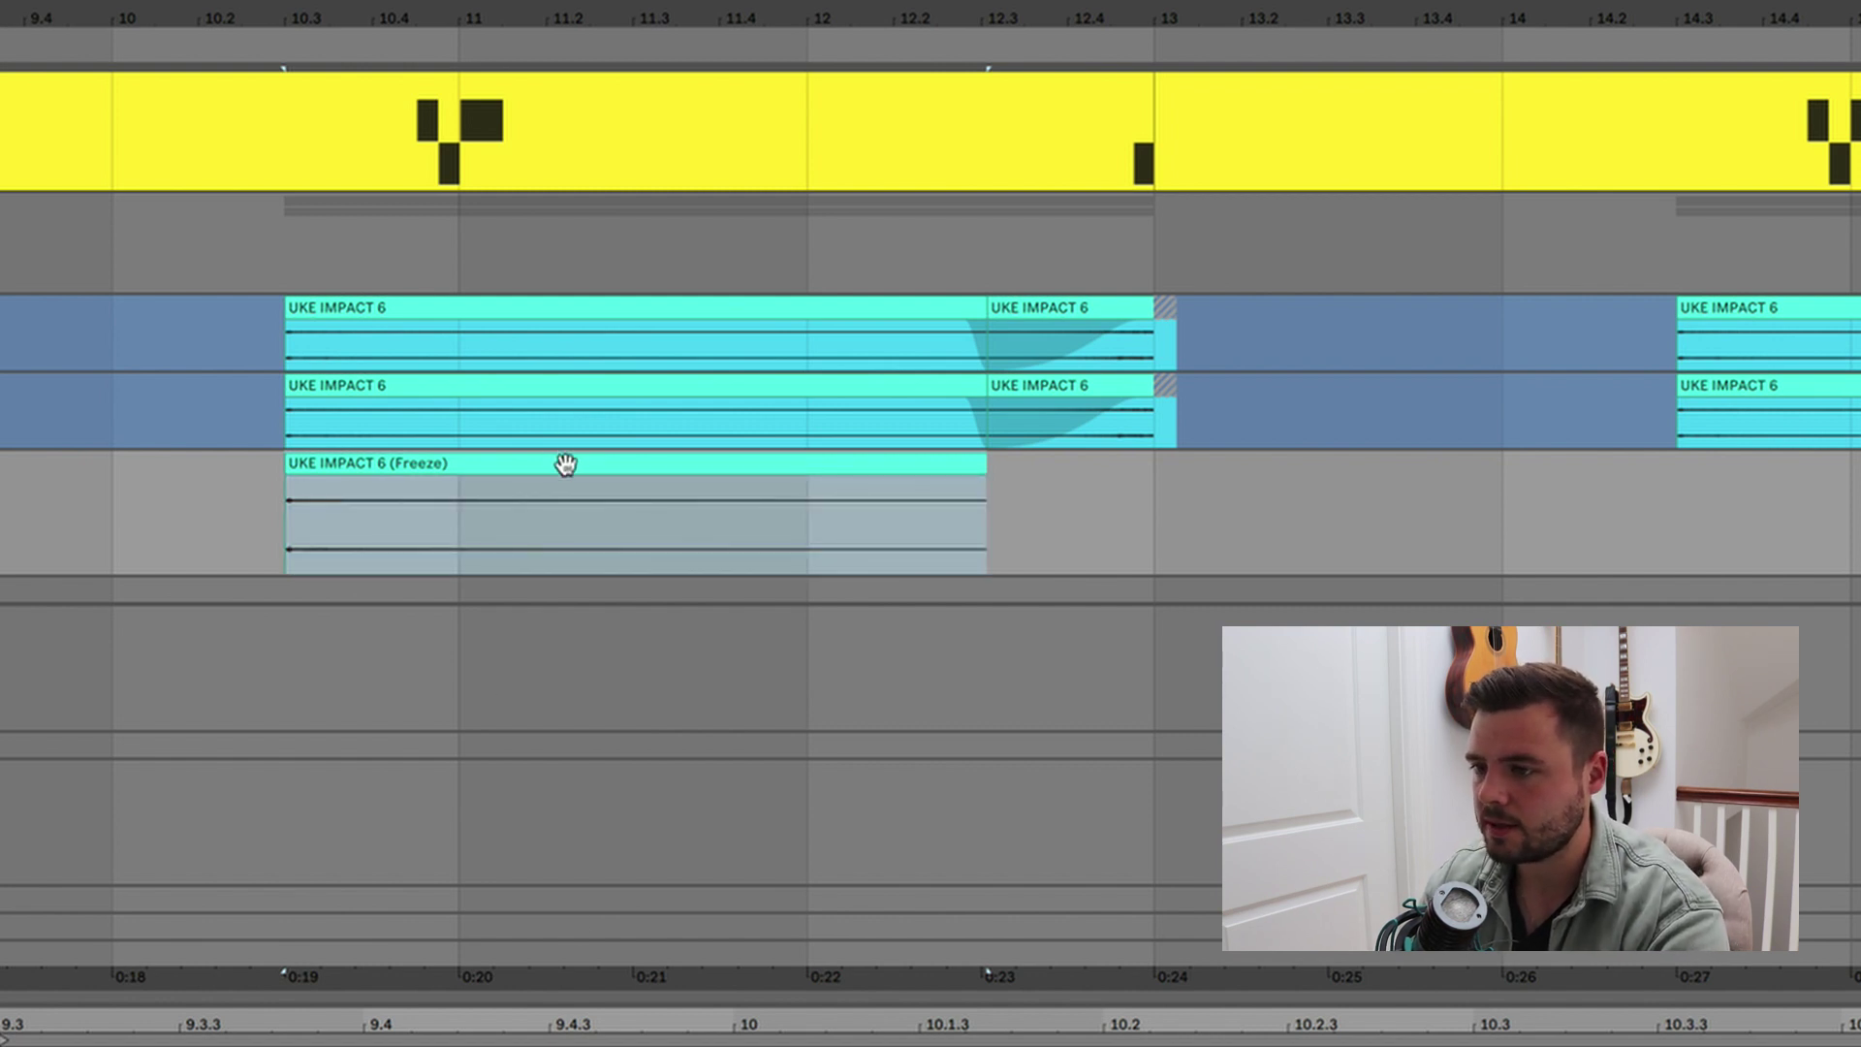
{"action": "left_click", "coordinate": [555, 461]}
{"action": "key", "text": "space"}
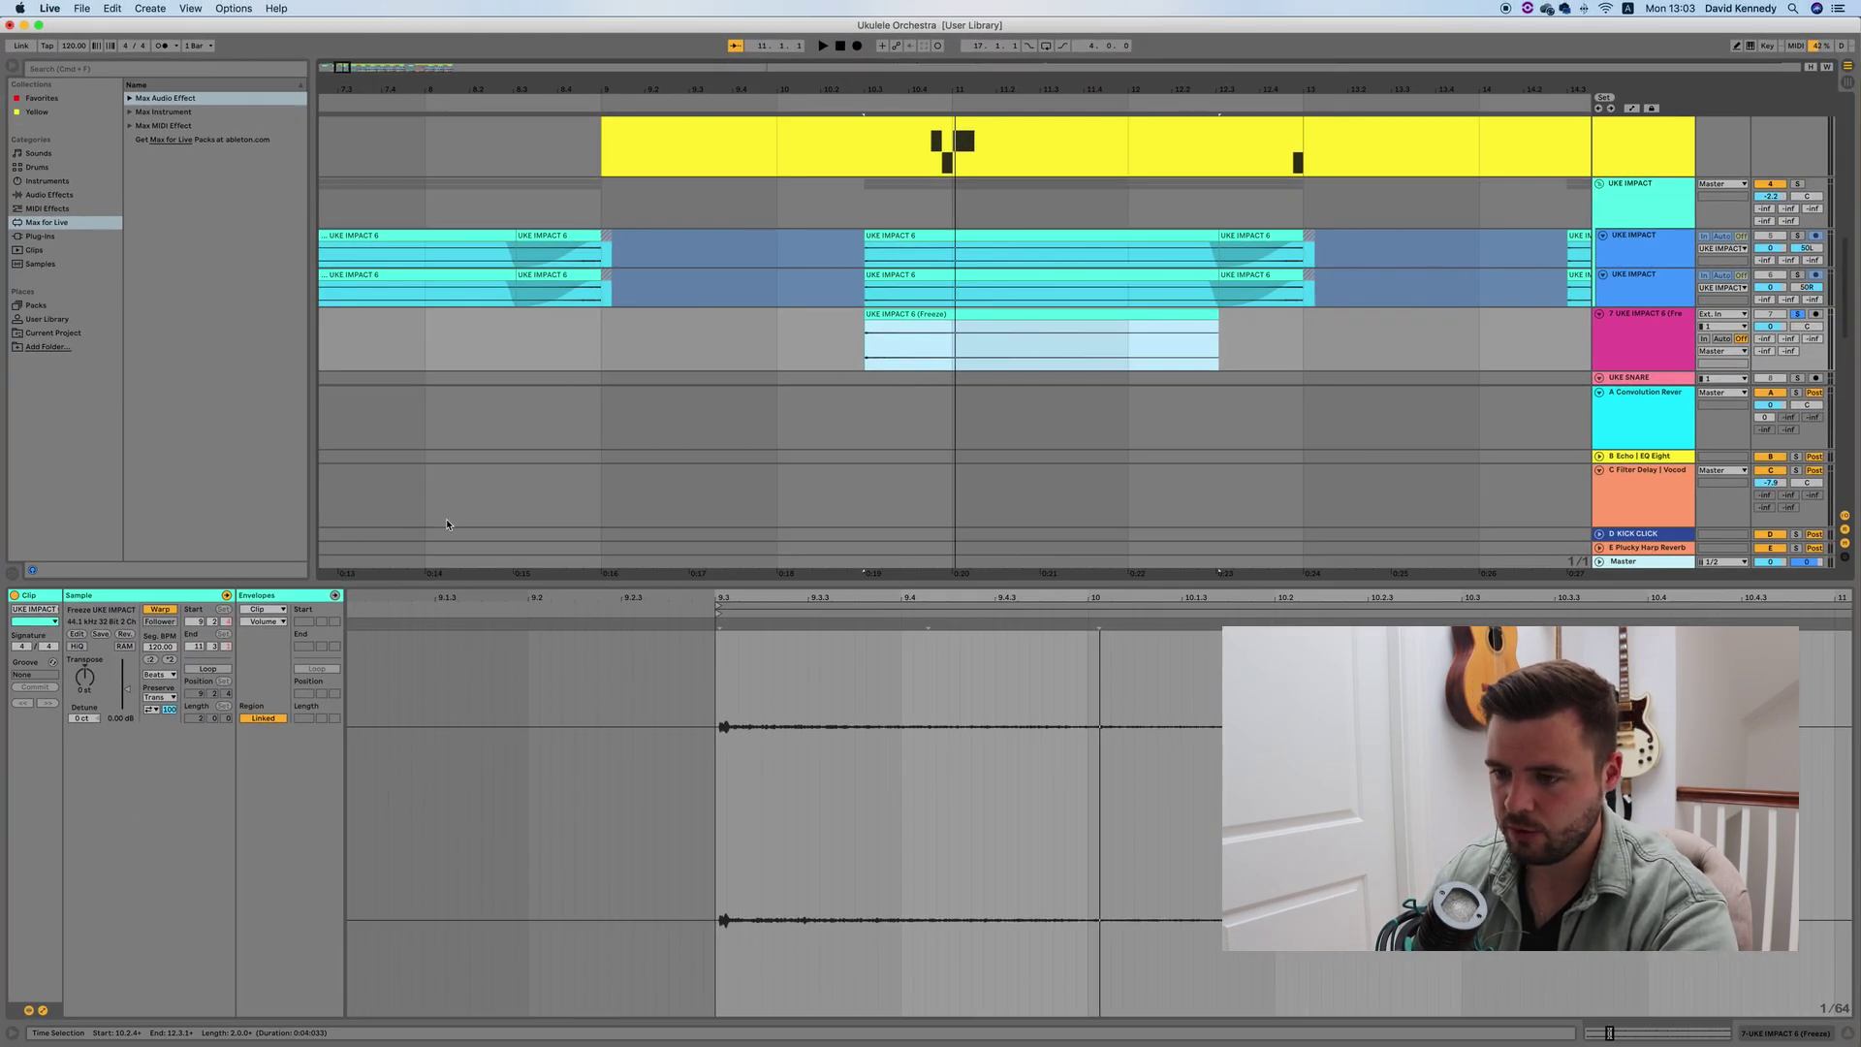
Reverse the copied UKE IMPACT 6 (Freeze) clip and play it back
{"action": "key", "text": "shift+Tab"}
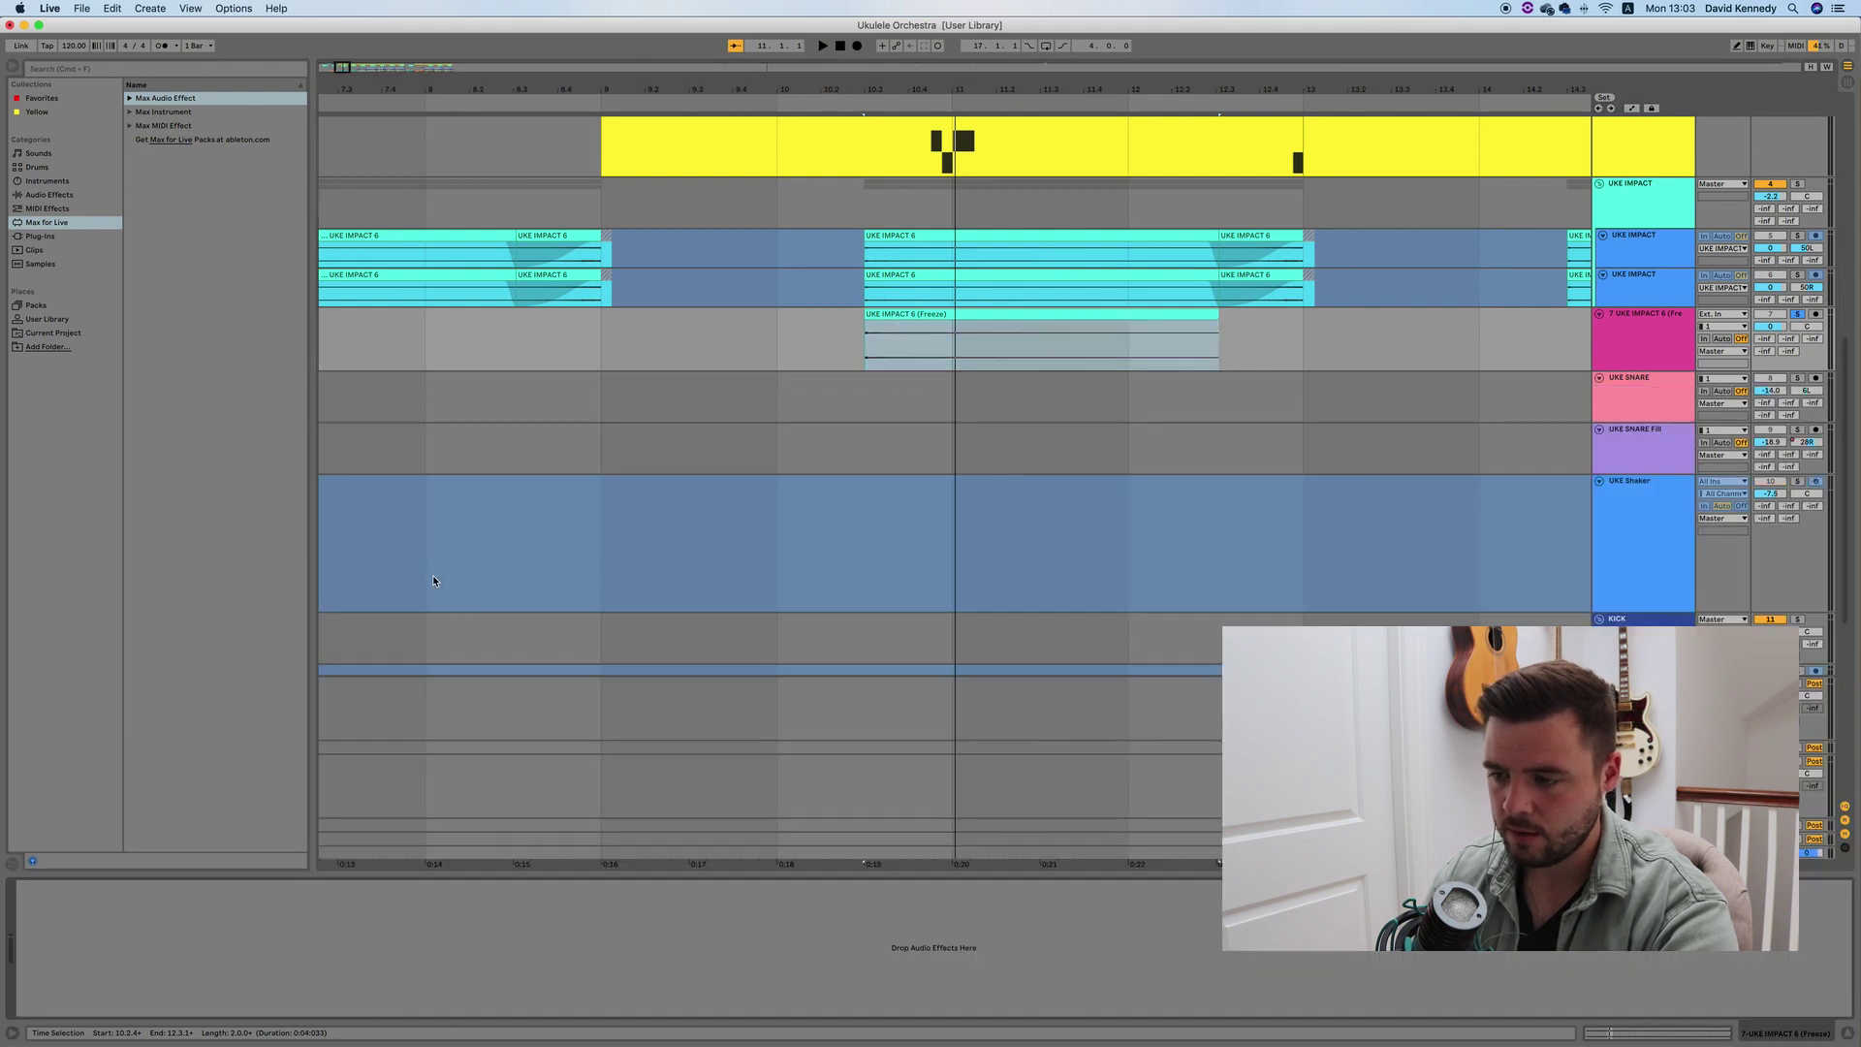
{"action": "key", "text": "shift+Tab"}
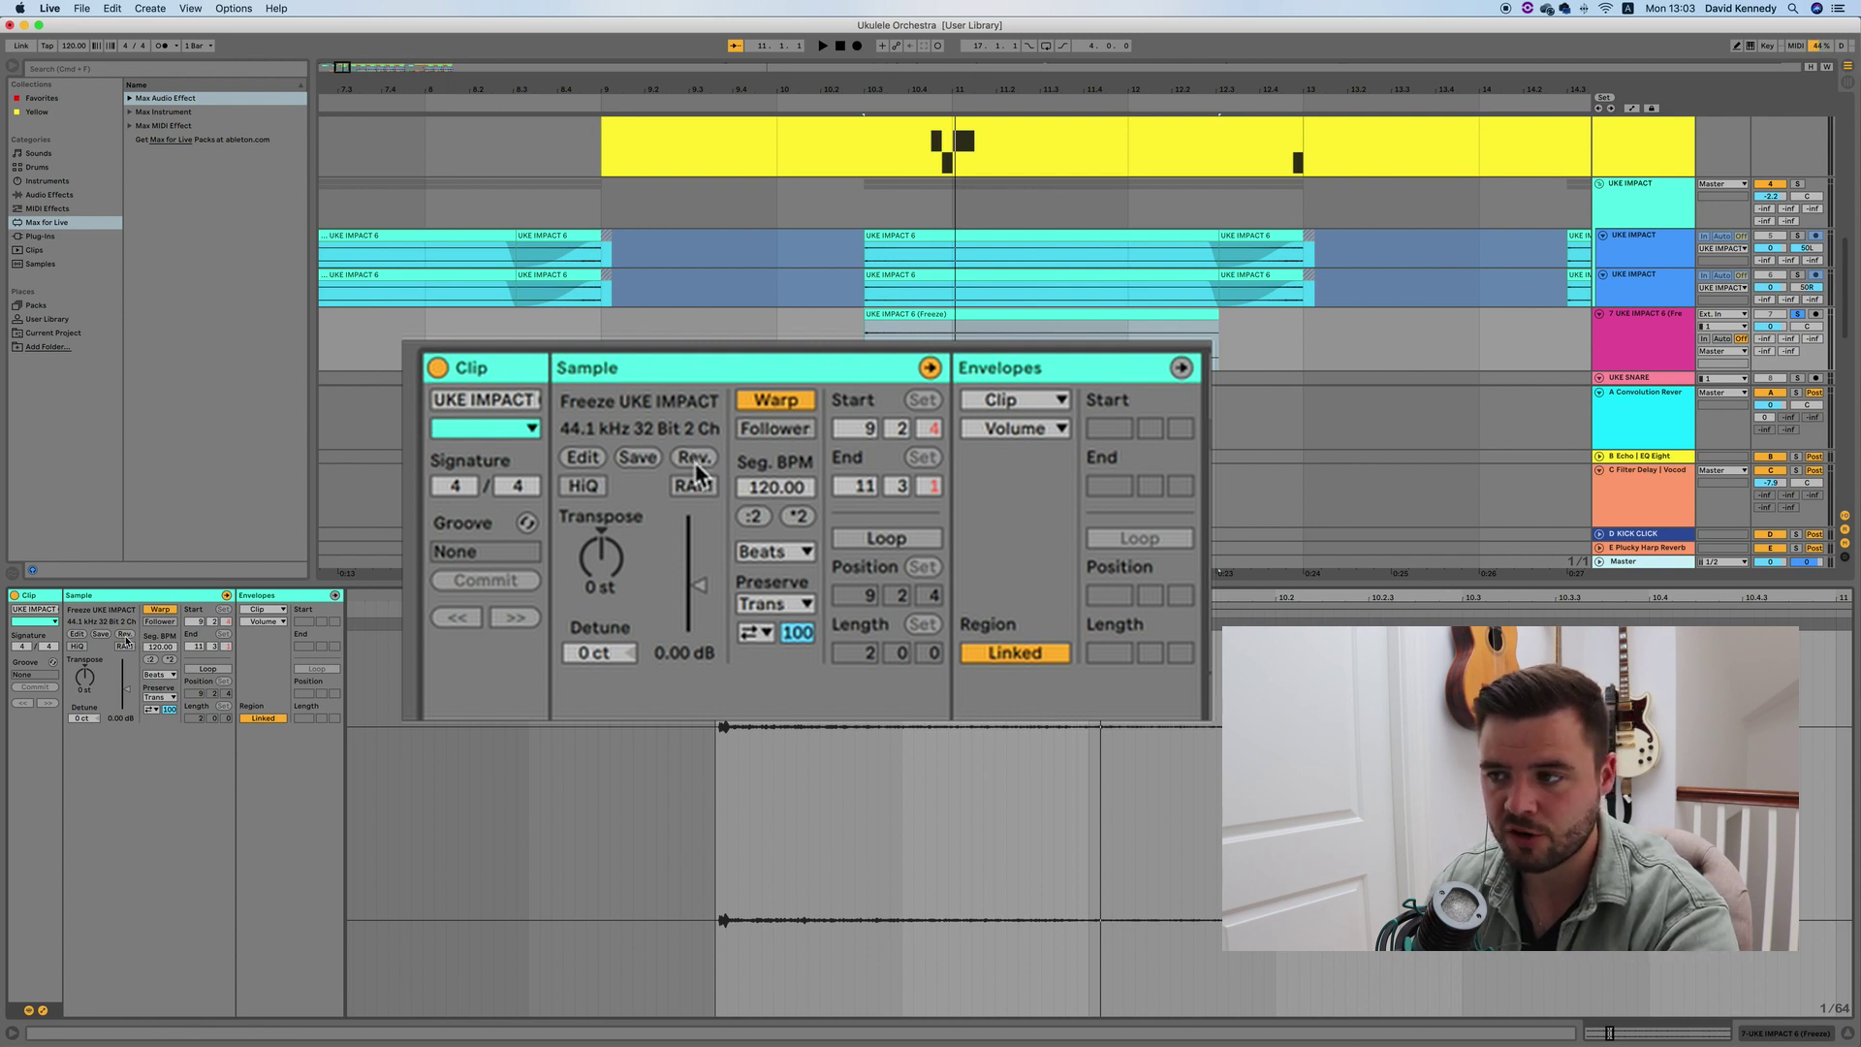
{"action": "left_click", "coordinate": [125, 635]}
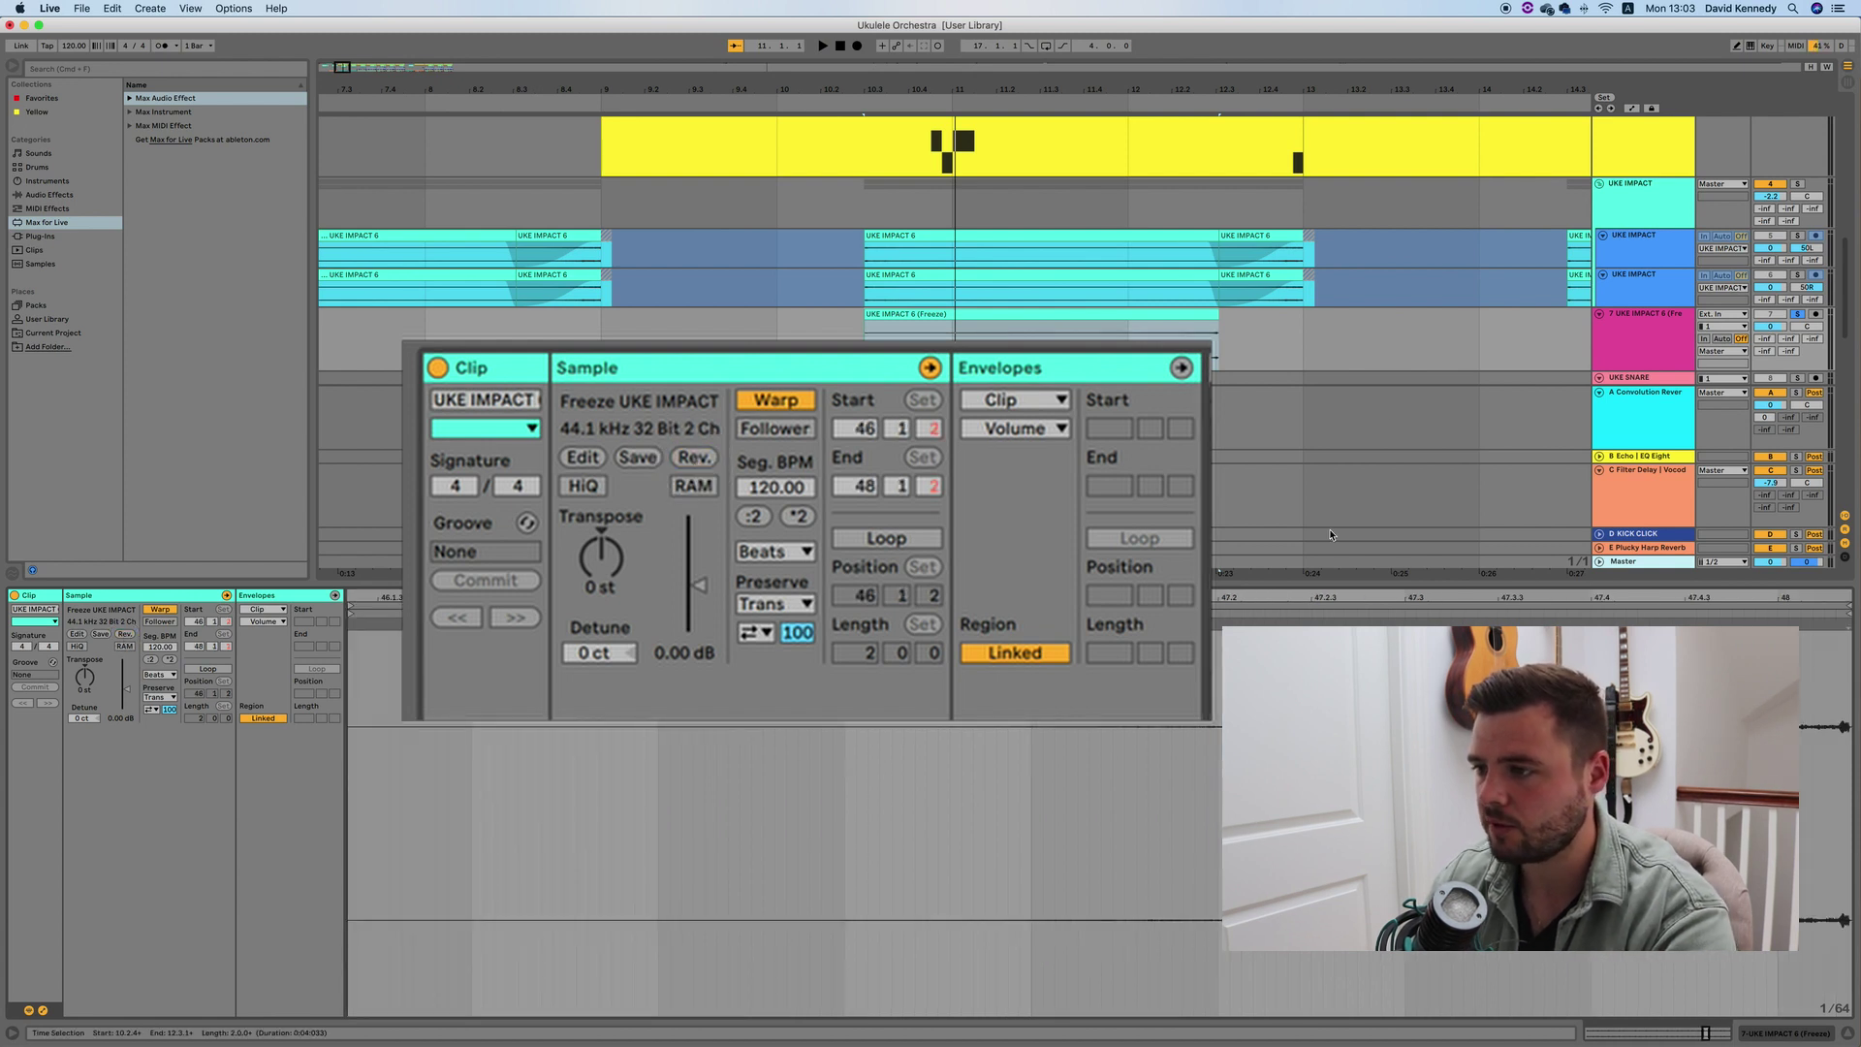
{"action": "left_click", "coordinate": [952, 314]}
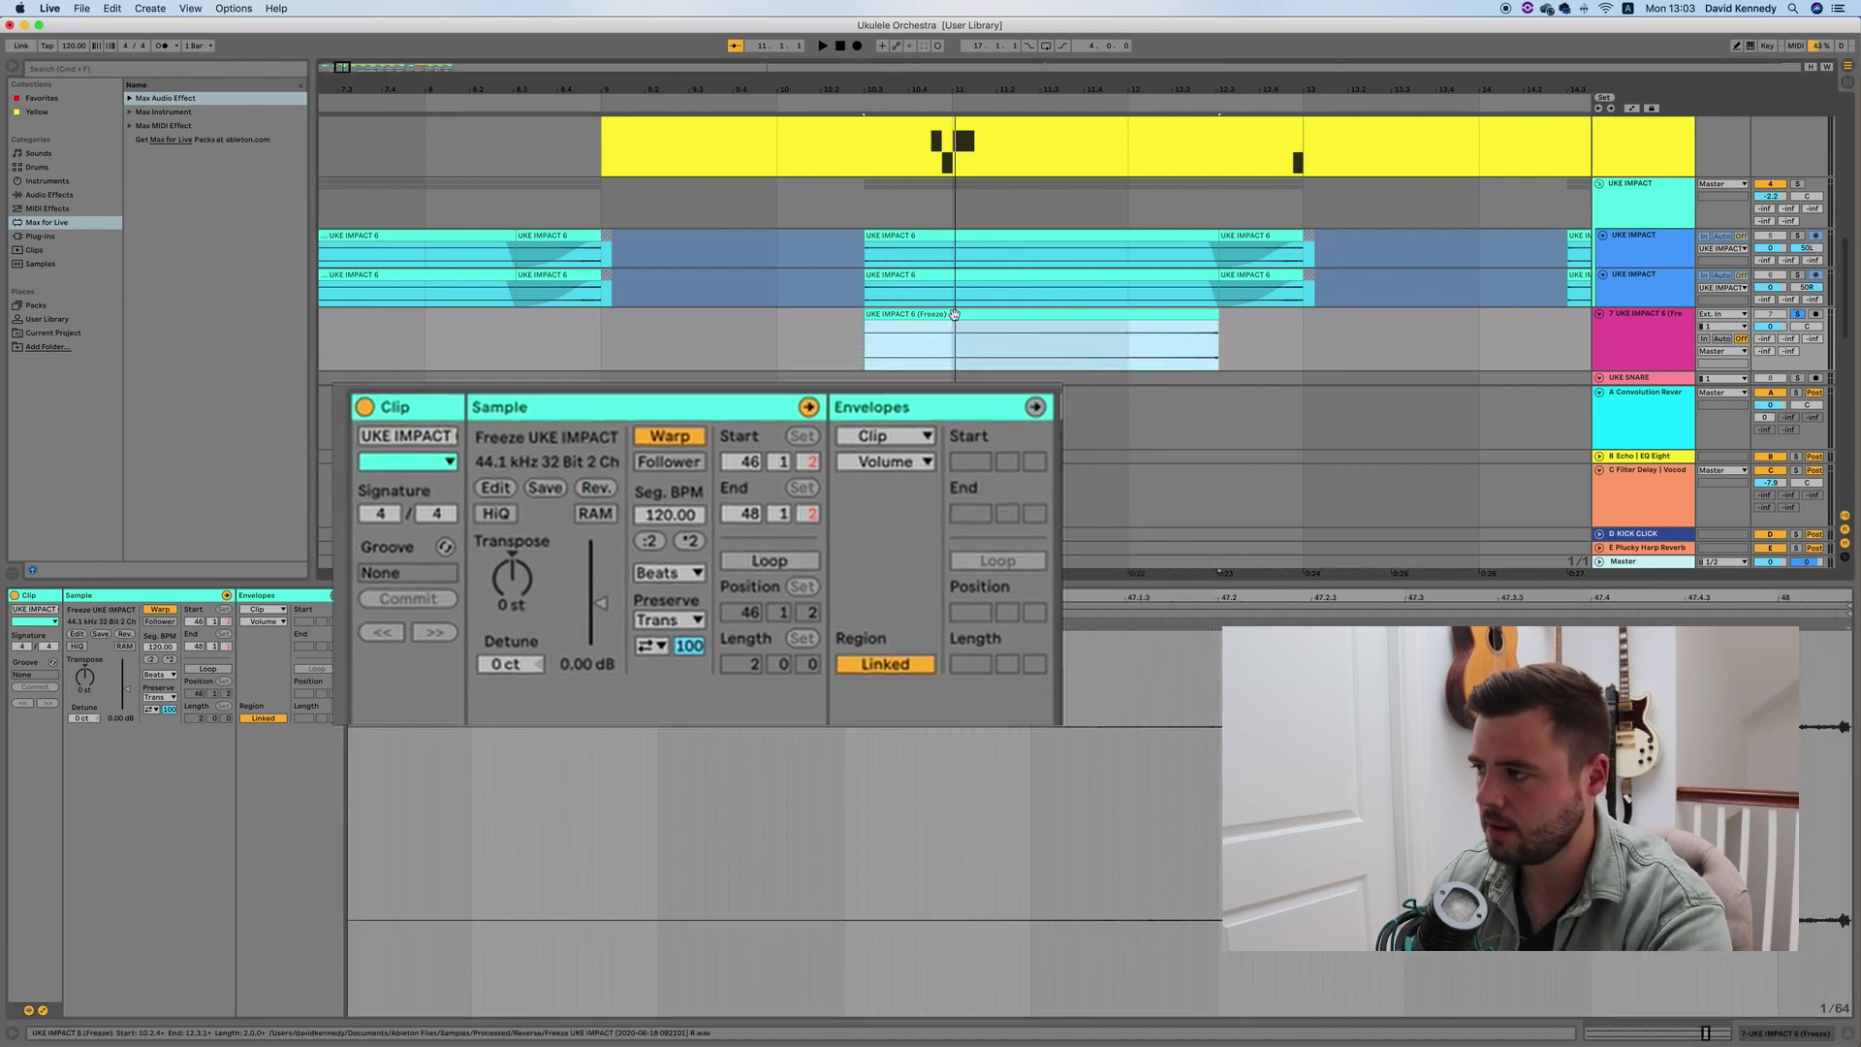
{"action": "key", "text": "space"}
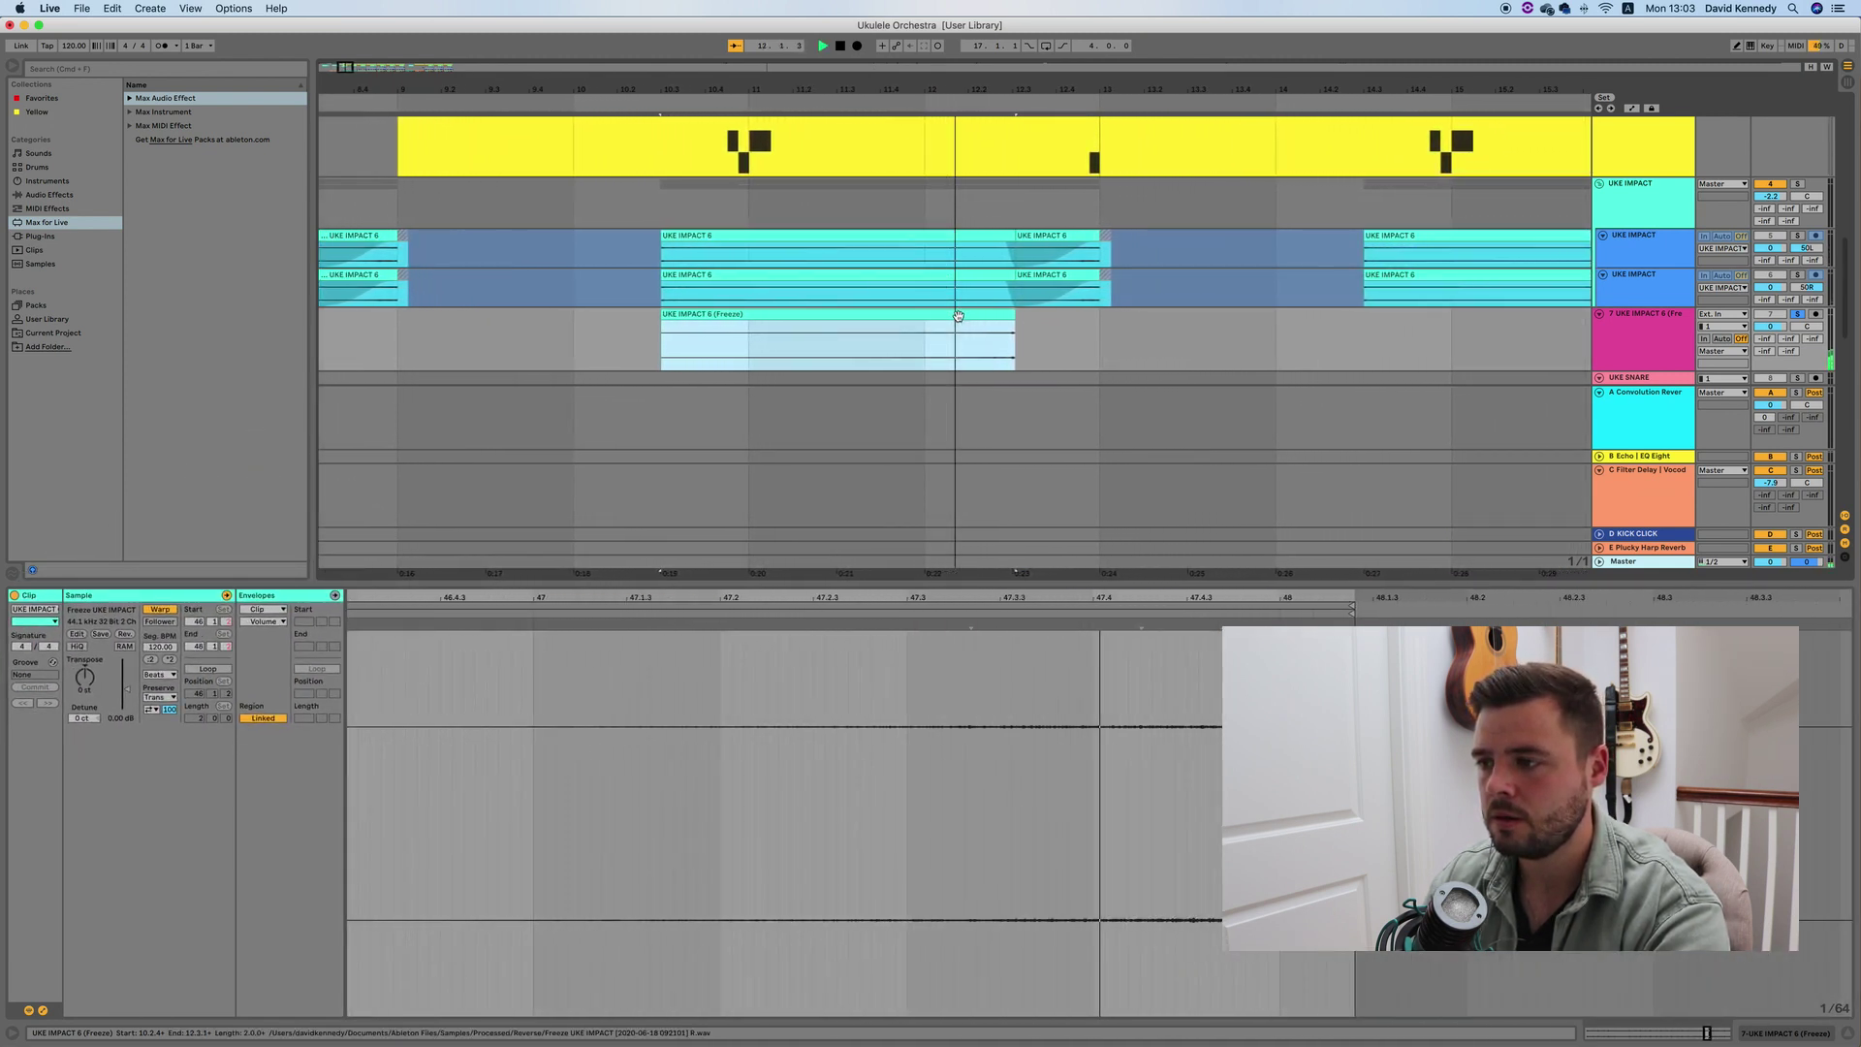
{"action": "key", "text": "space"}
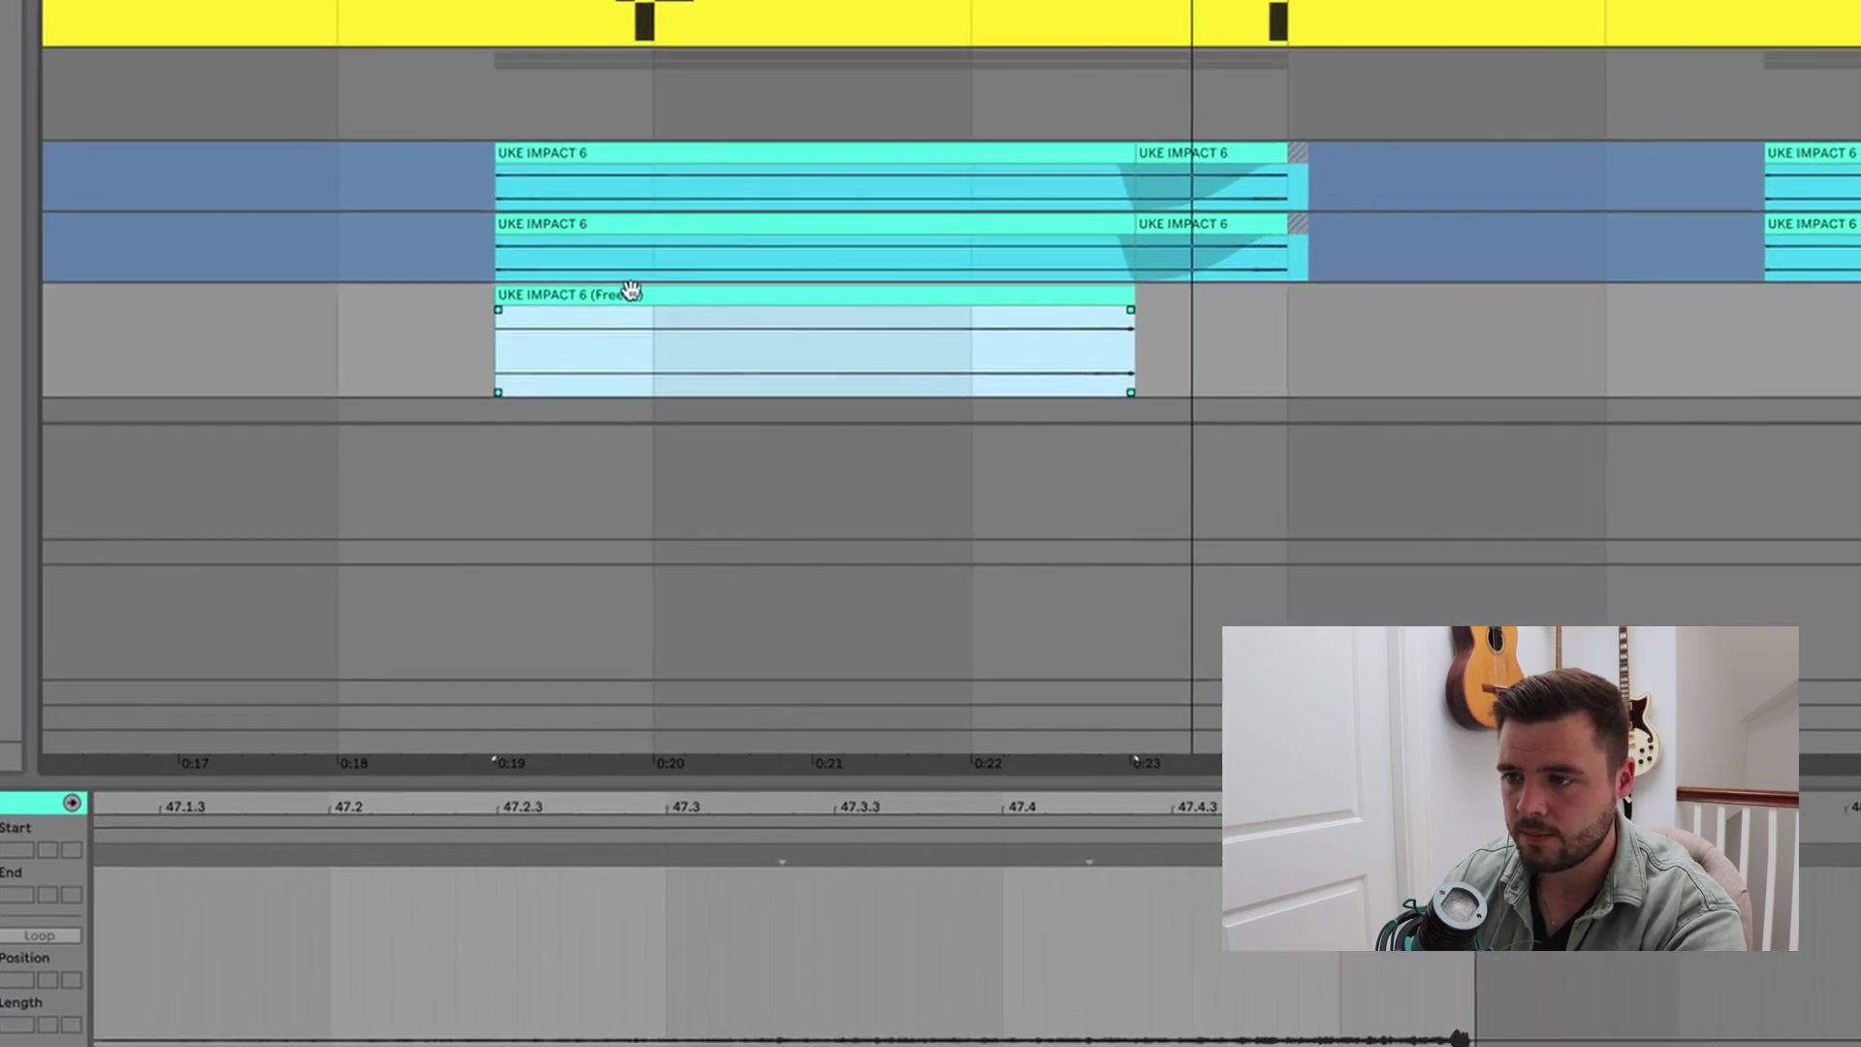
Trim the reversed clip to its final part just before bar 13 and fade it in over about two-thirds of its length, auditioning it
{"action": "left_click_drag", "start_coordinate": [497, 320], "coordinate": [938, 323]}
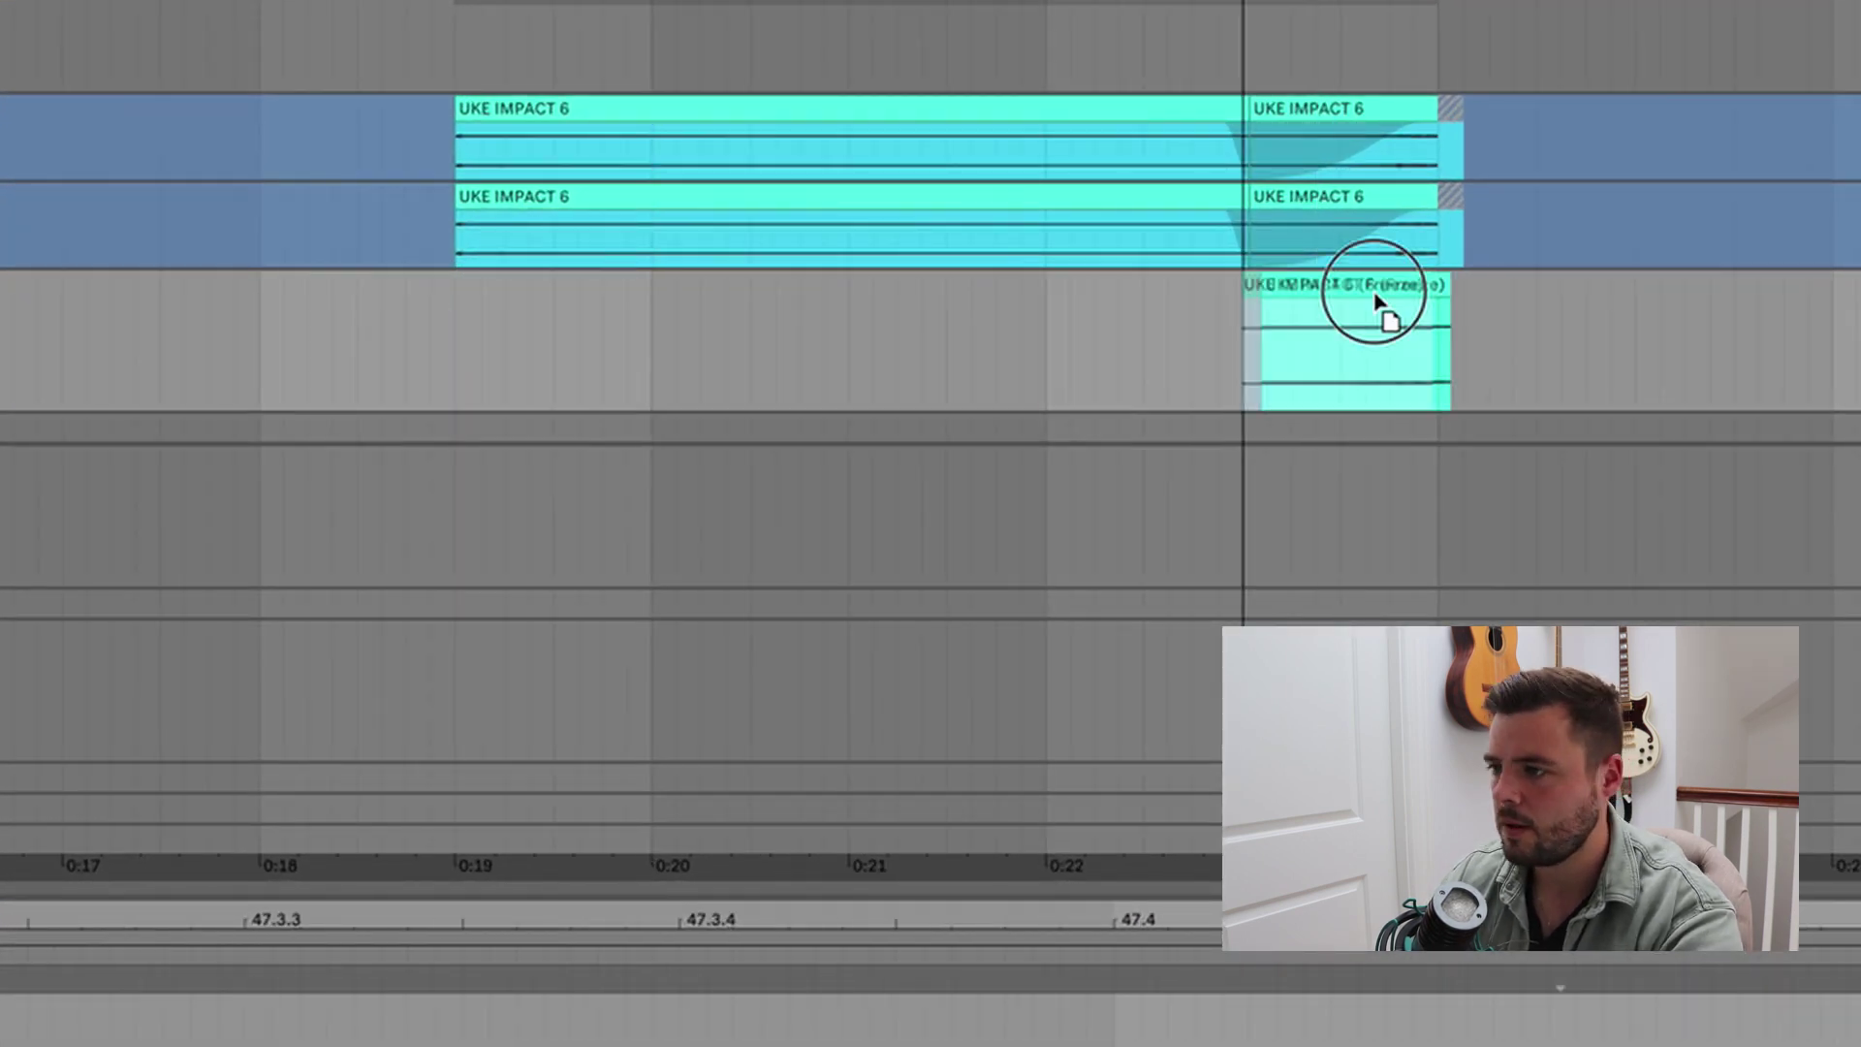
{"action": "left_click_drag", "start_coordinate": [1375, 299], "coordinate": [1373, 293]}
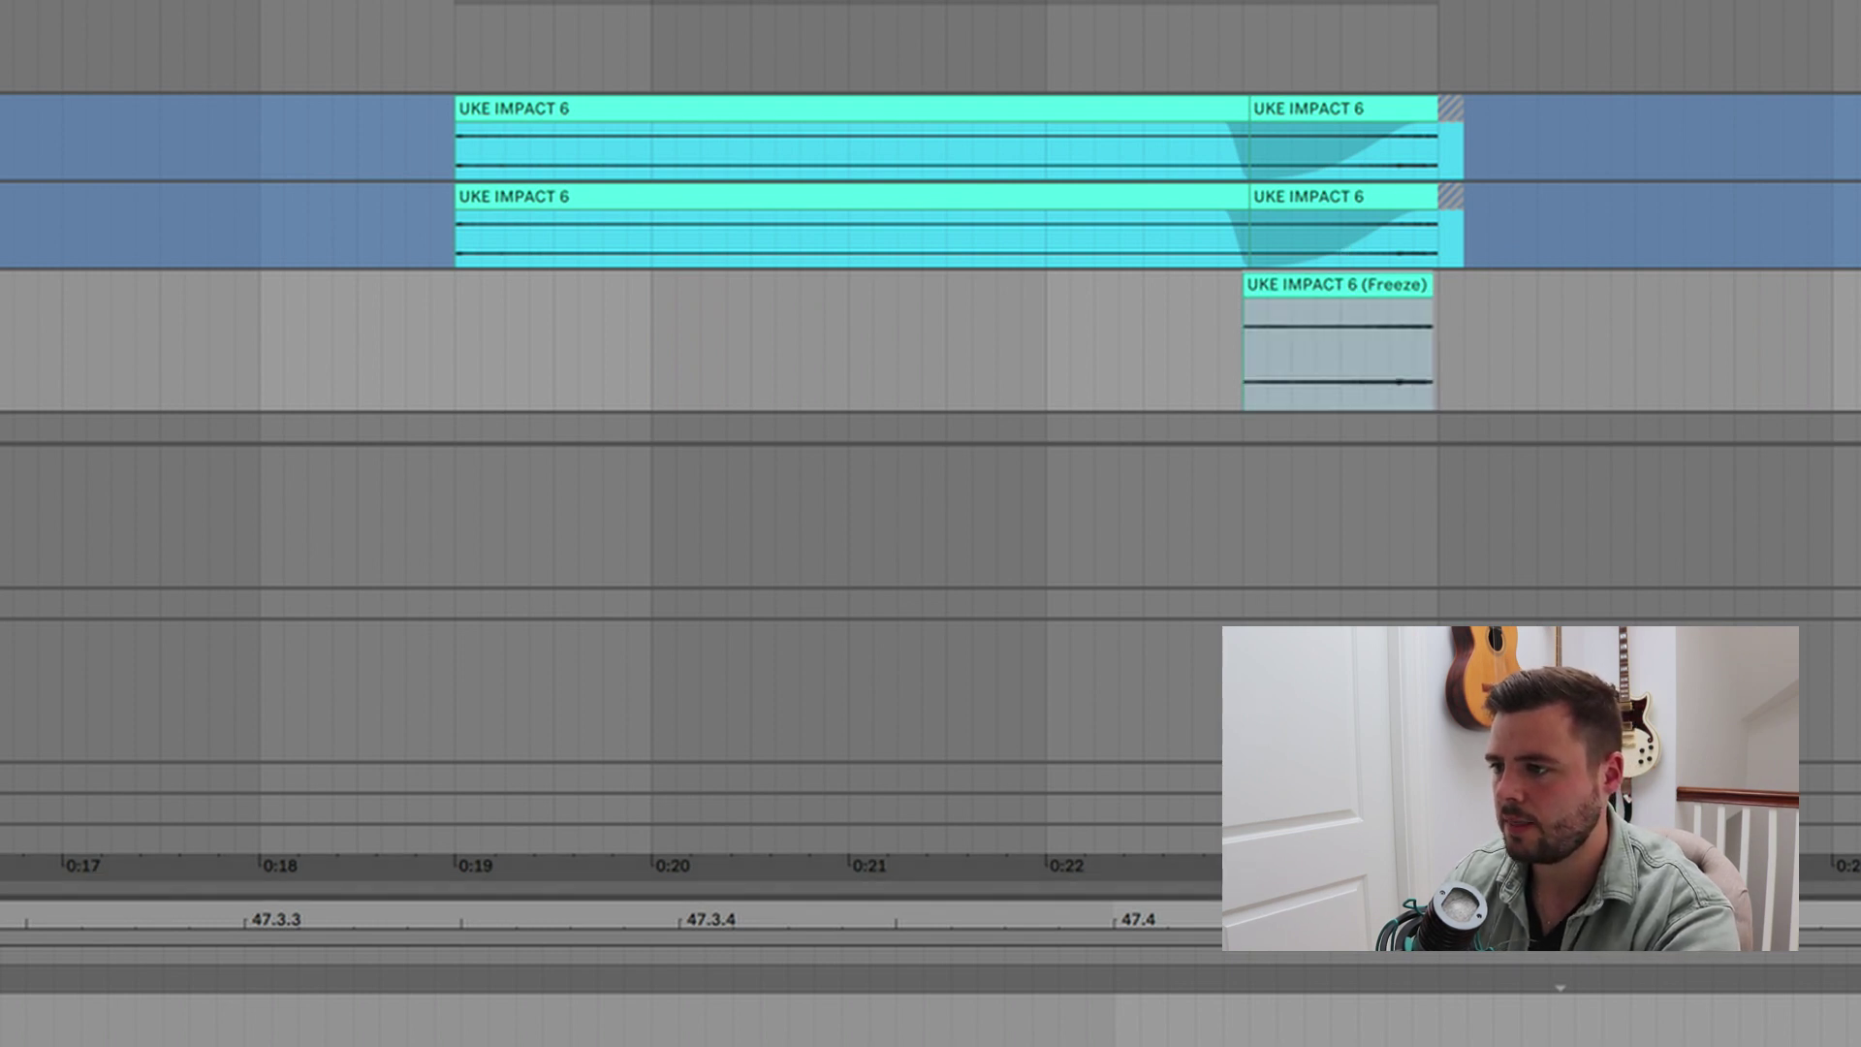
{"action": "left_click_drag", "start_coordinate": [1256, 302], "coordinate": [1372, 326]}
{"action": "left_click", "coordinate": [1319, 284]}
{"action": "key", "text": "space"}
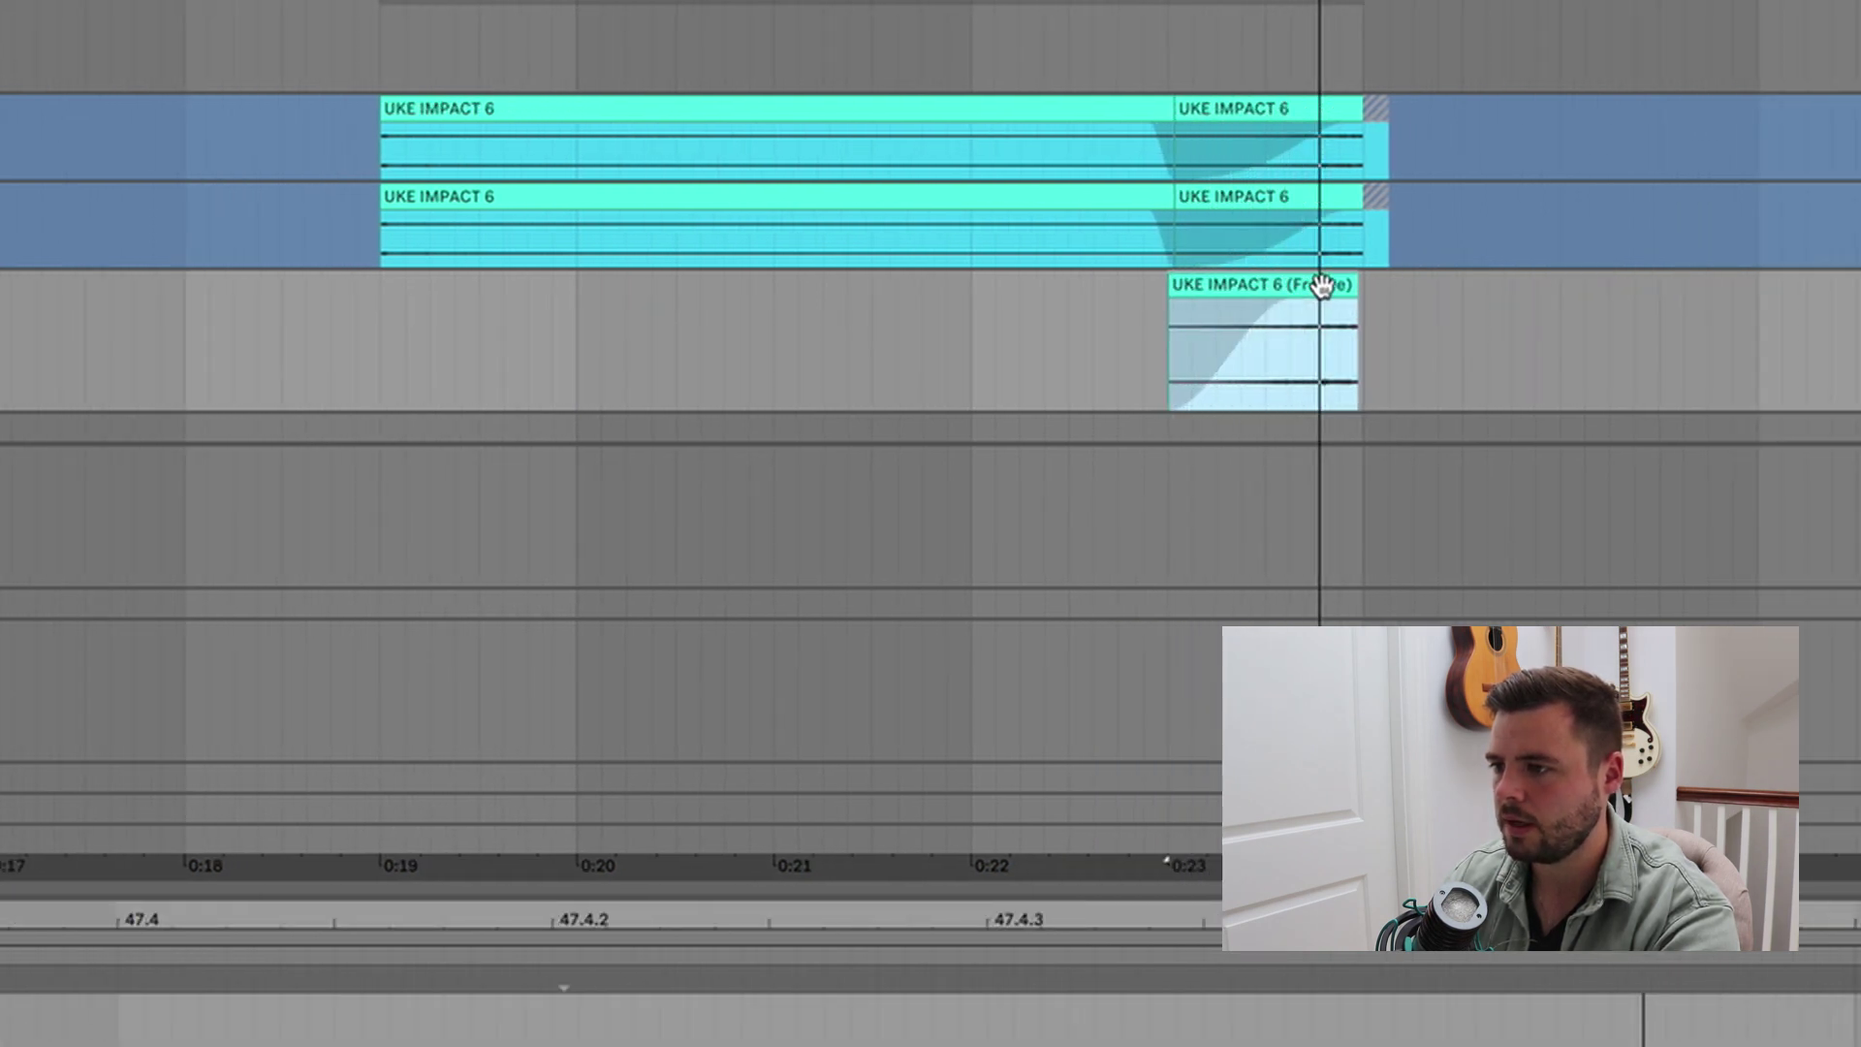
Delete the reversed UKE IMPACT 6 (Freeze) clip from the added audio track and undo the last edit
{"action": "key", "text": "Delete"}
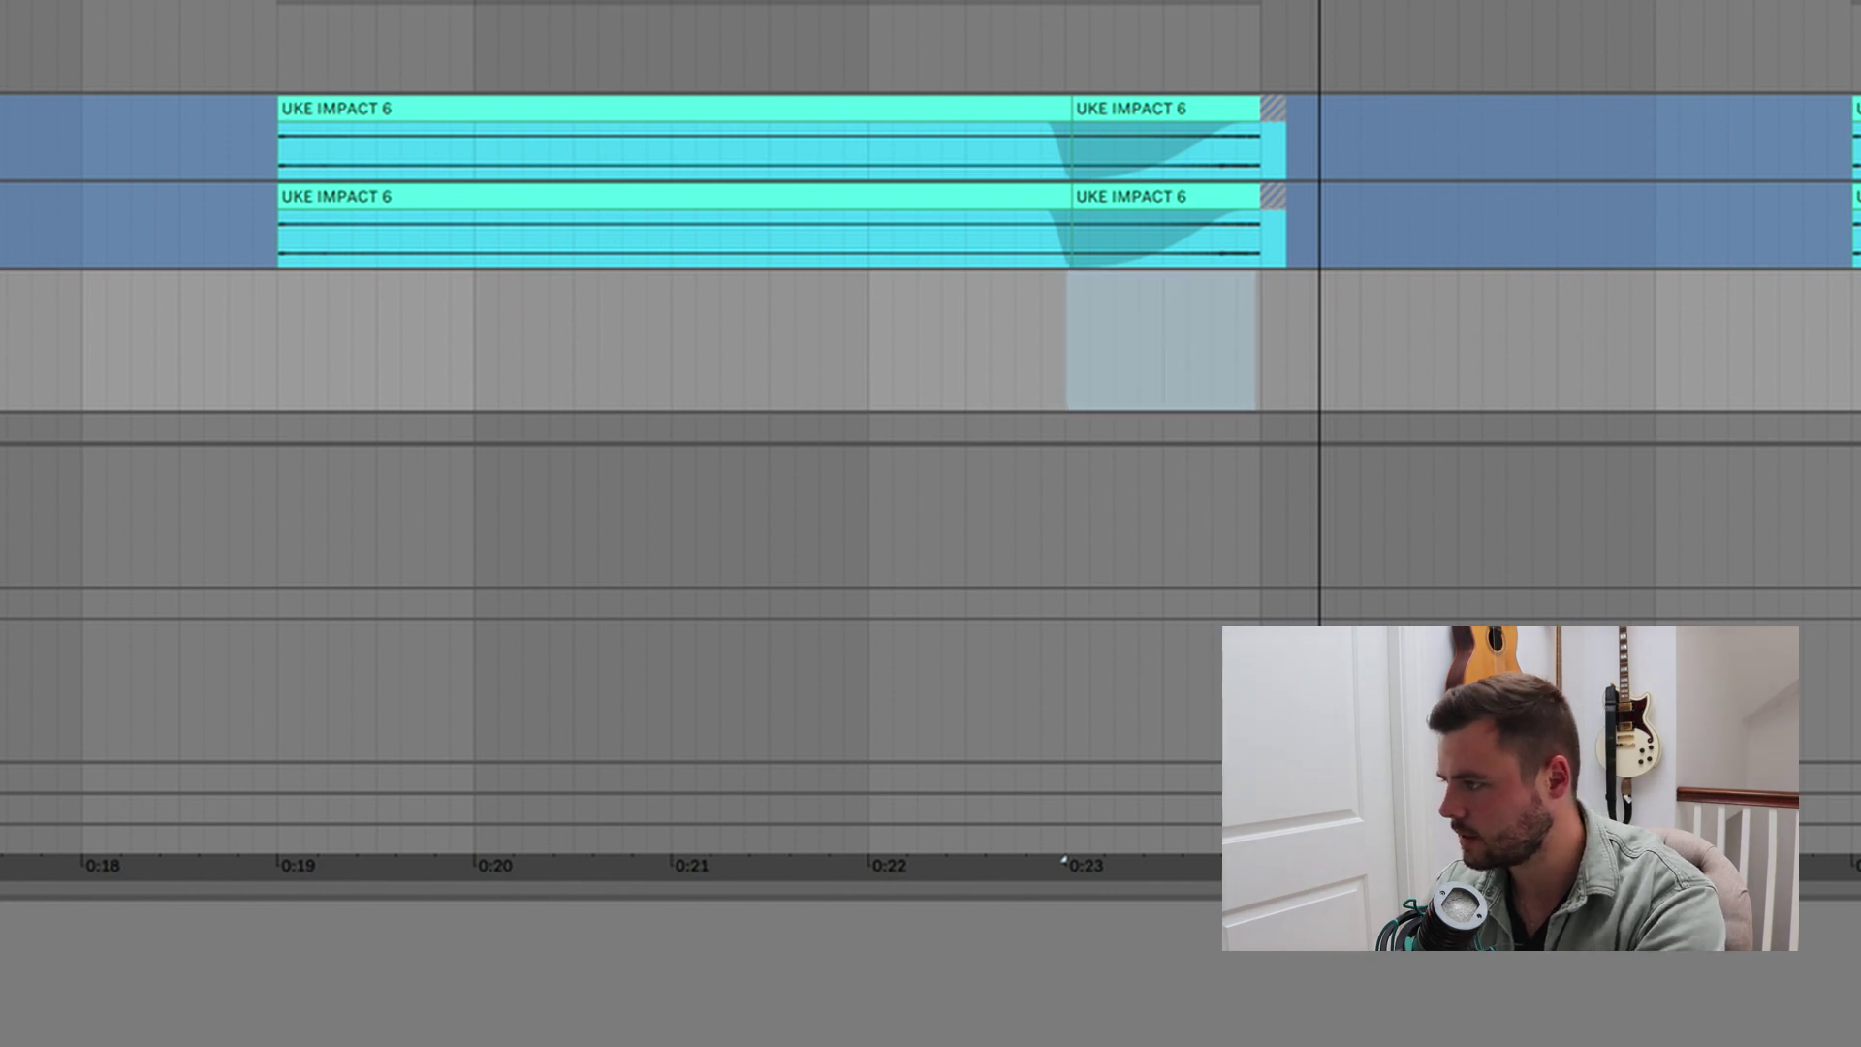
{"action": "key", "text": "ctrl+z"}
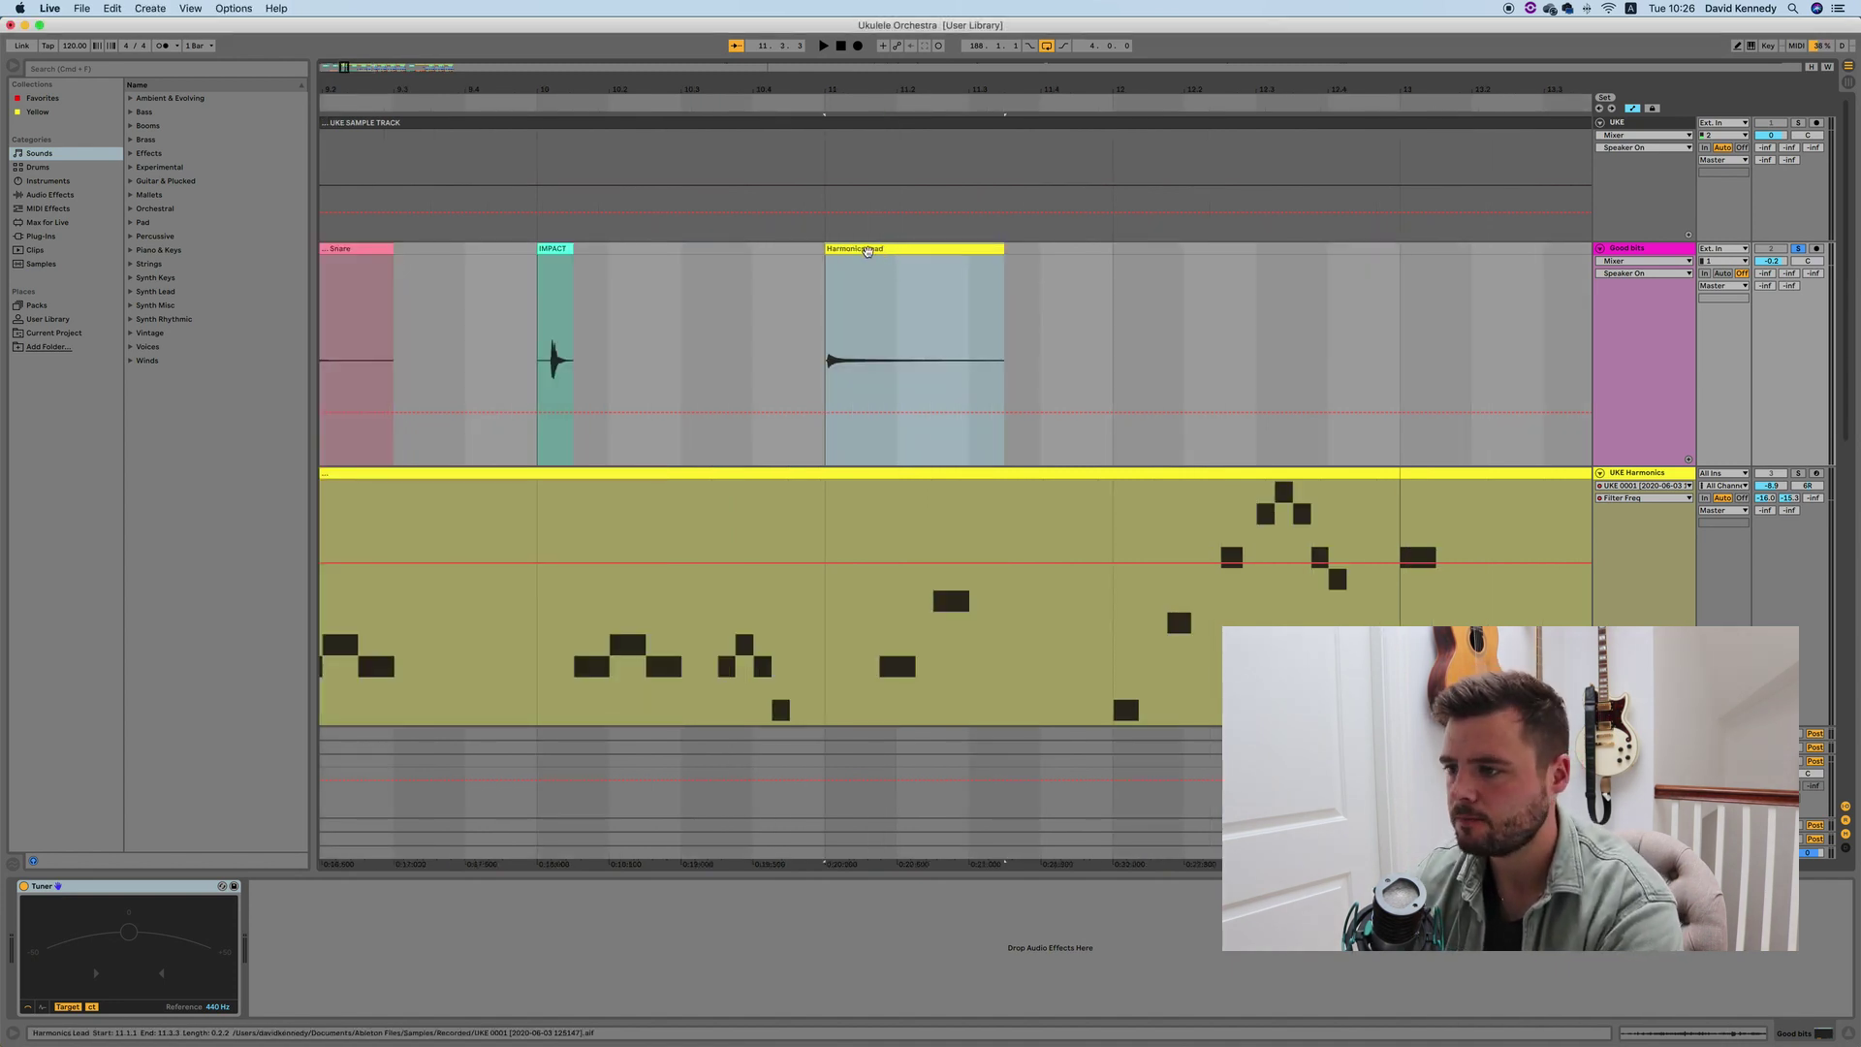
Play the Harmonics Lead sample and the looped UKE Harmonics MIDI clip from bar 9 to 13
{"action": "key", "text": "space"}
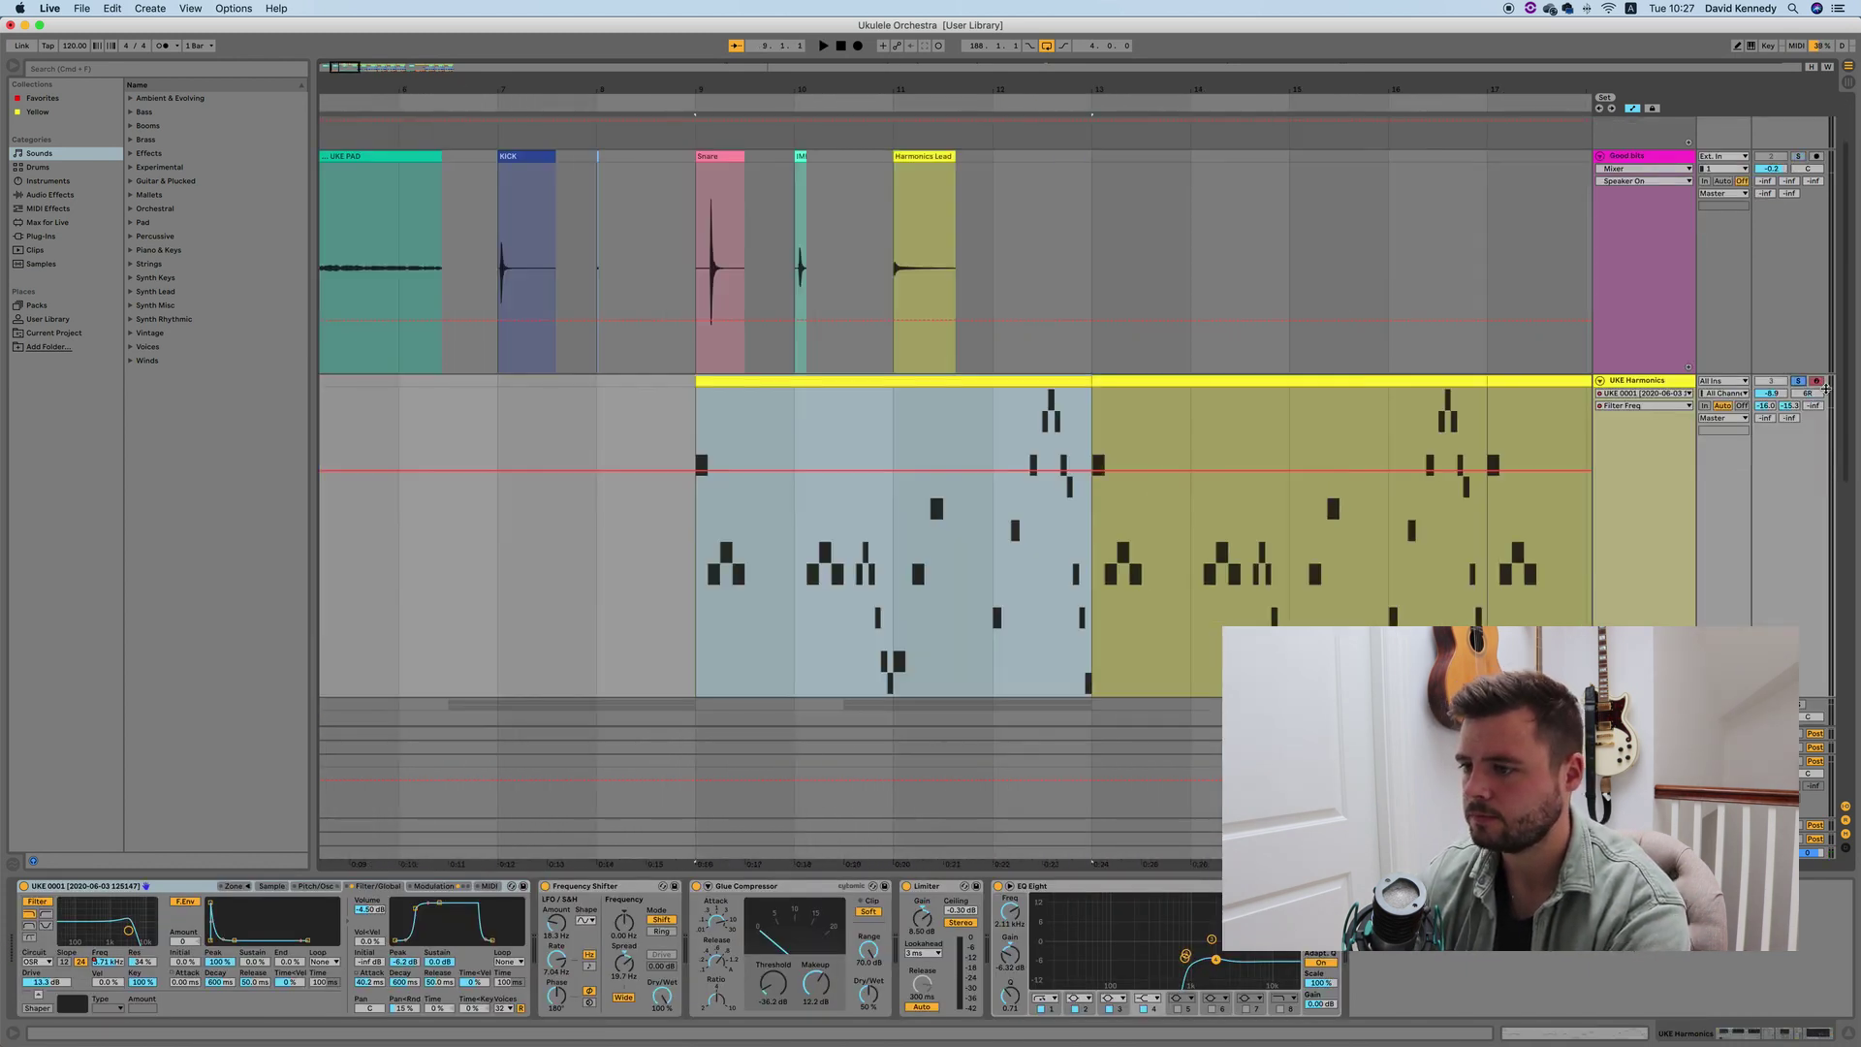
{"action": "key", "text": "space"}
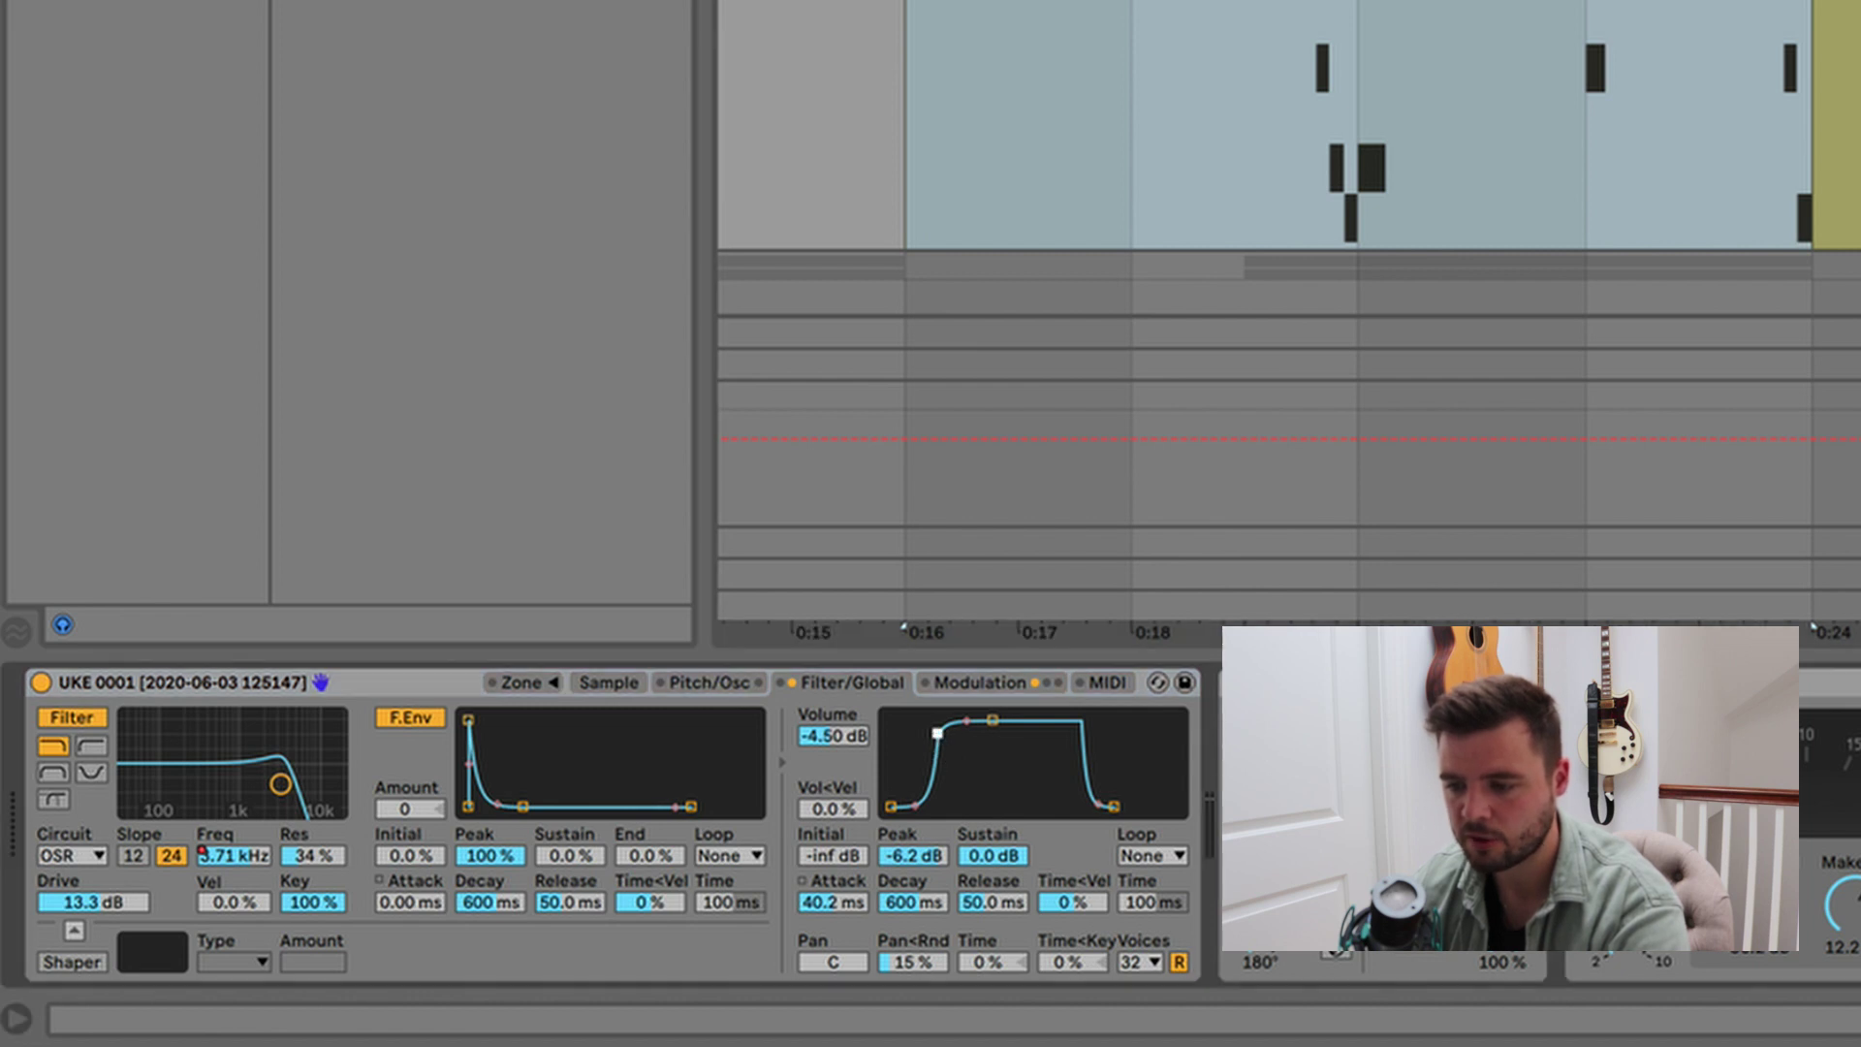
Try a 0.00 ms attack and 0.0 dB peak on the UKE 0001 Sampler's volume envelope, and restore the slower attack
{"action": "left_click_drag", "start_coordinate": [937, 734], "coordinate": [890, 723]}
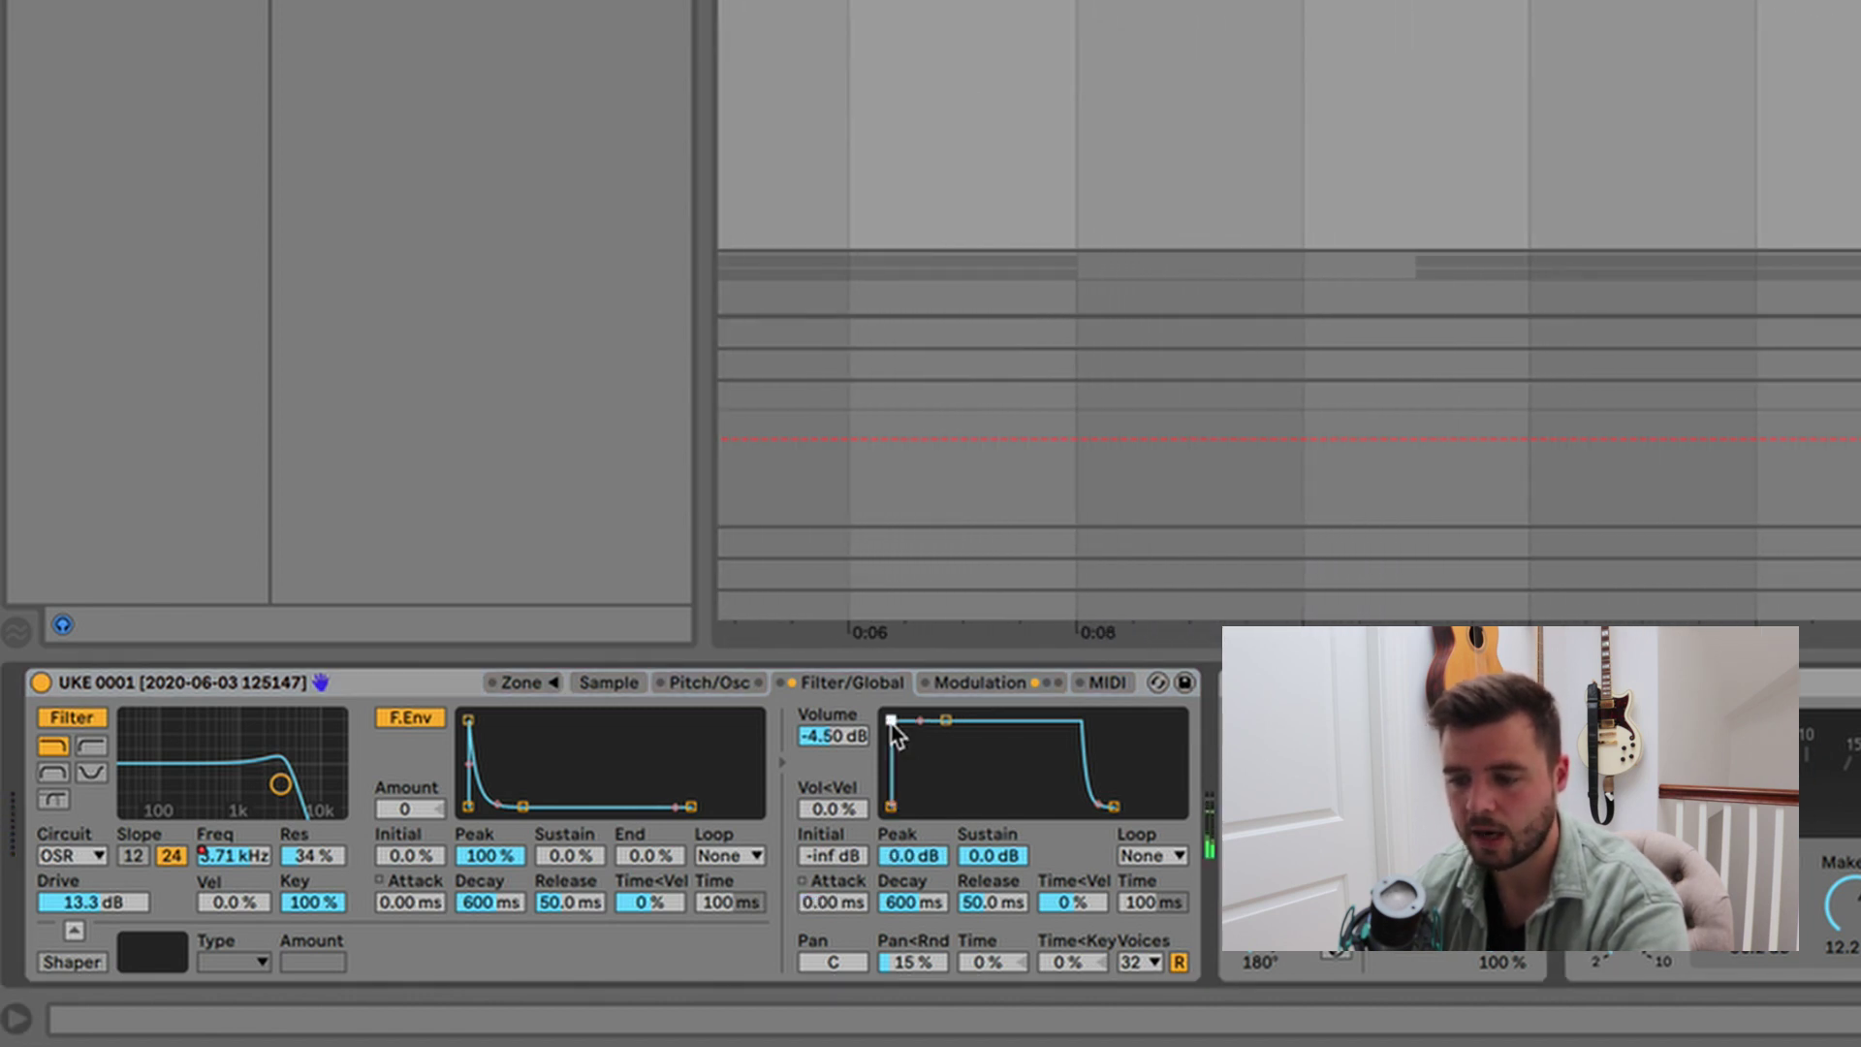
{"action": "left_click_drag", "start_coordinate": [891, 722], "coordinate": [937, 728]}
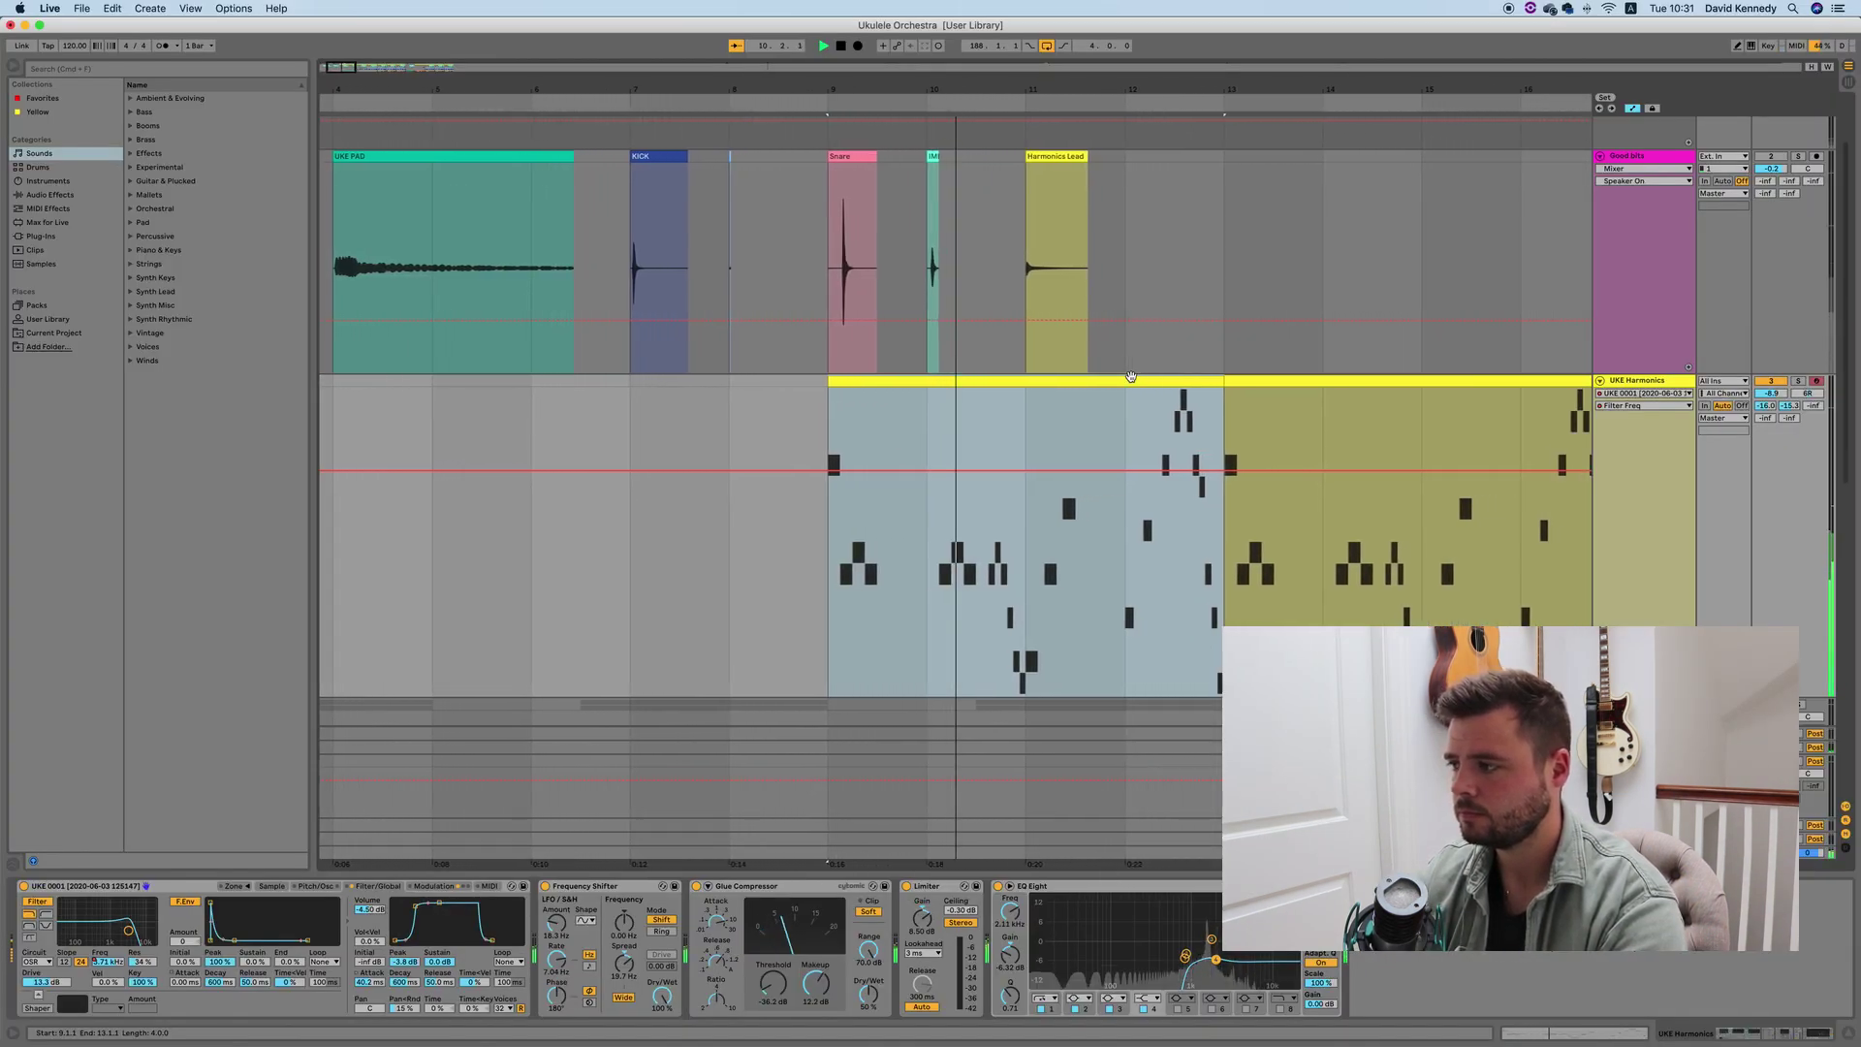
{"action": "scroll", "coordinate": [1131, 378], "scroll_direction": "down", "scroll_amount": 4}
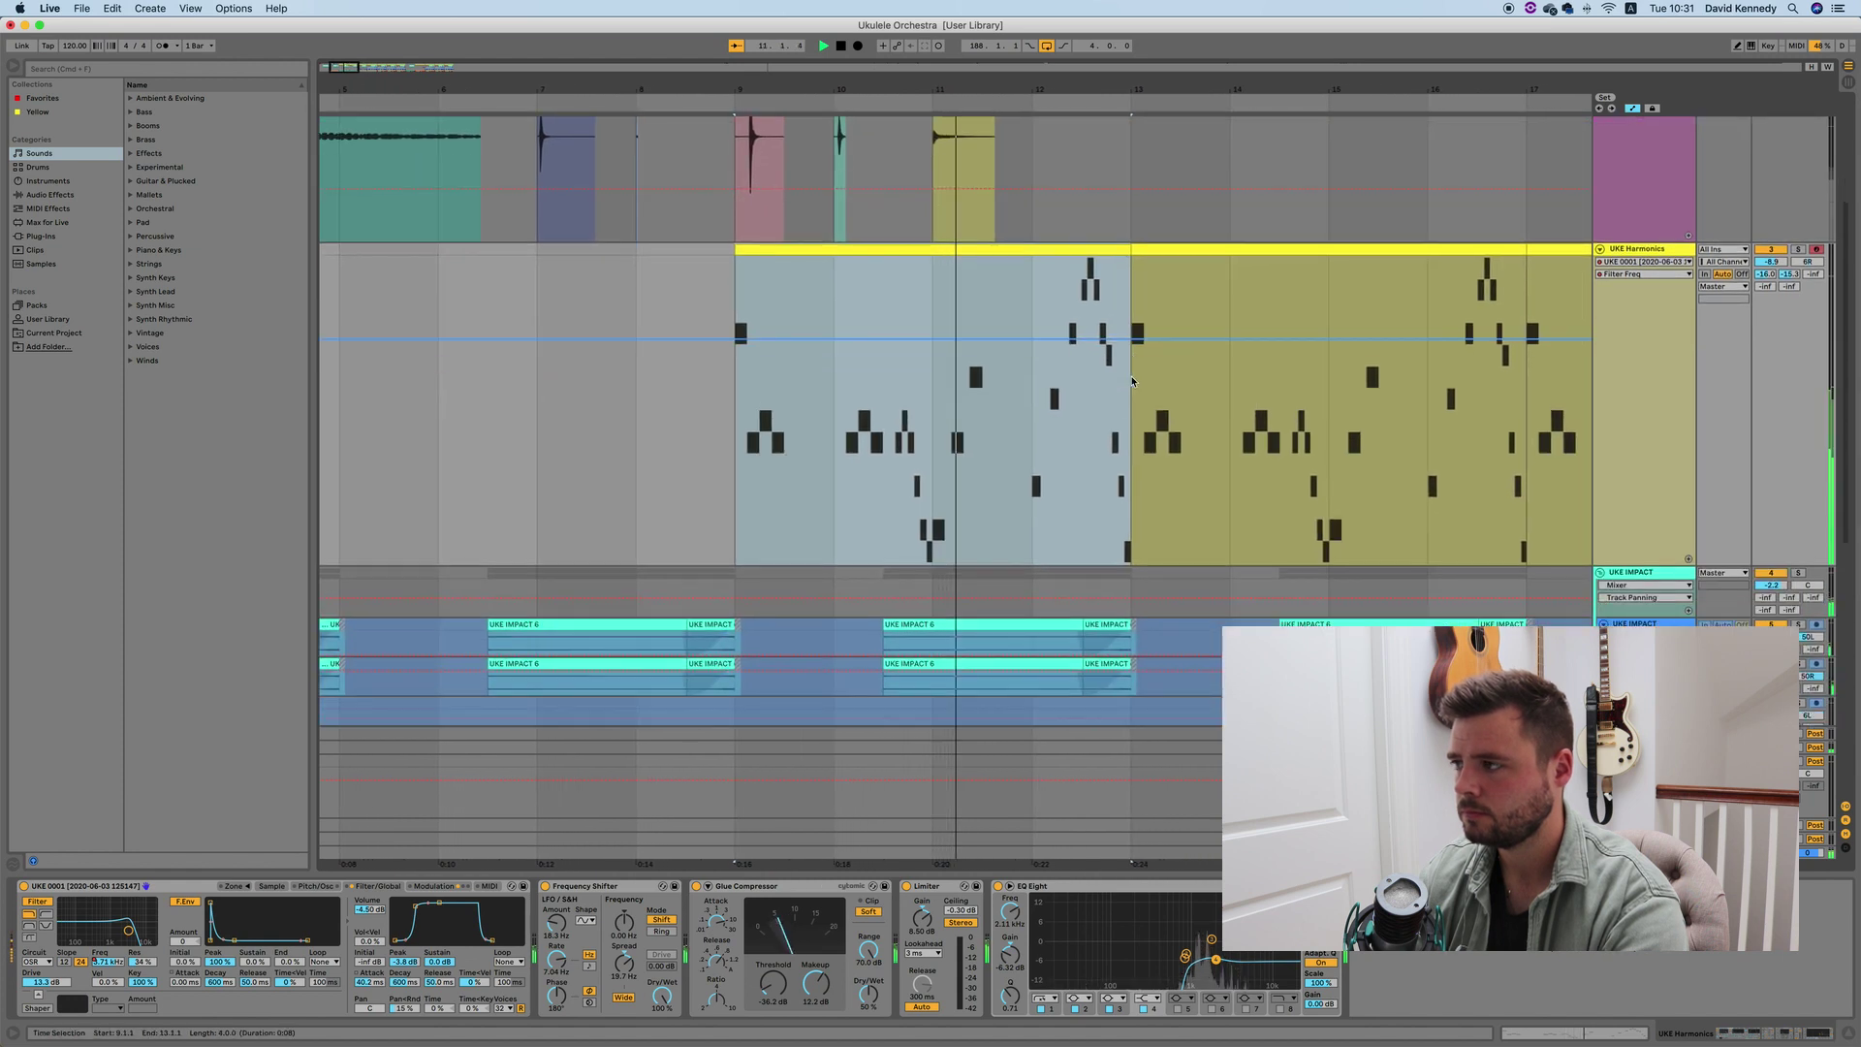